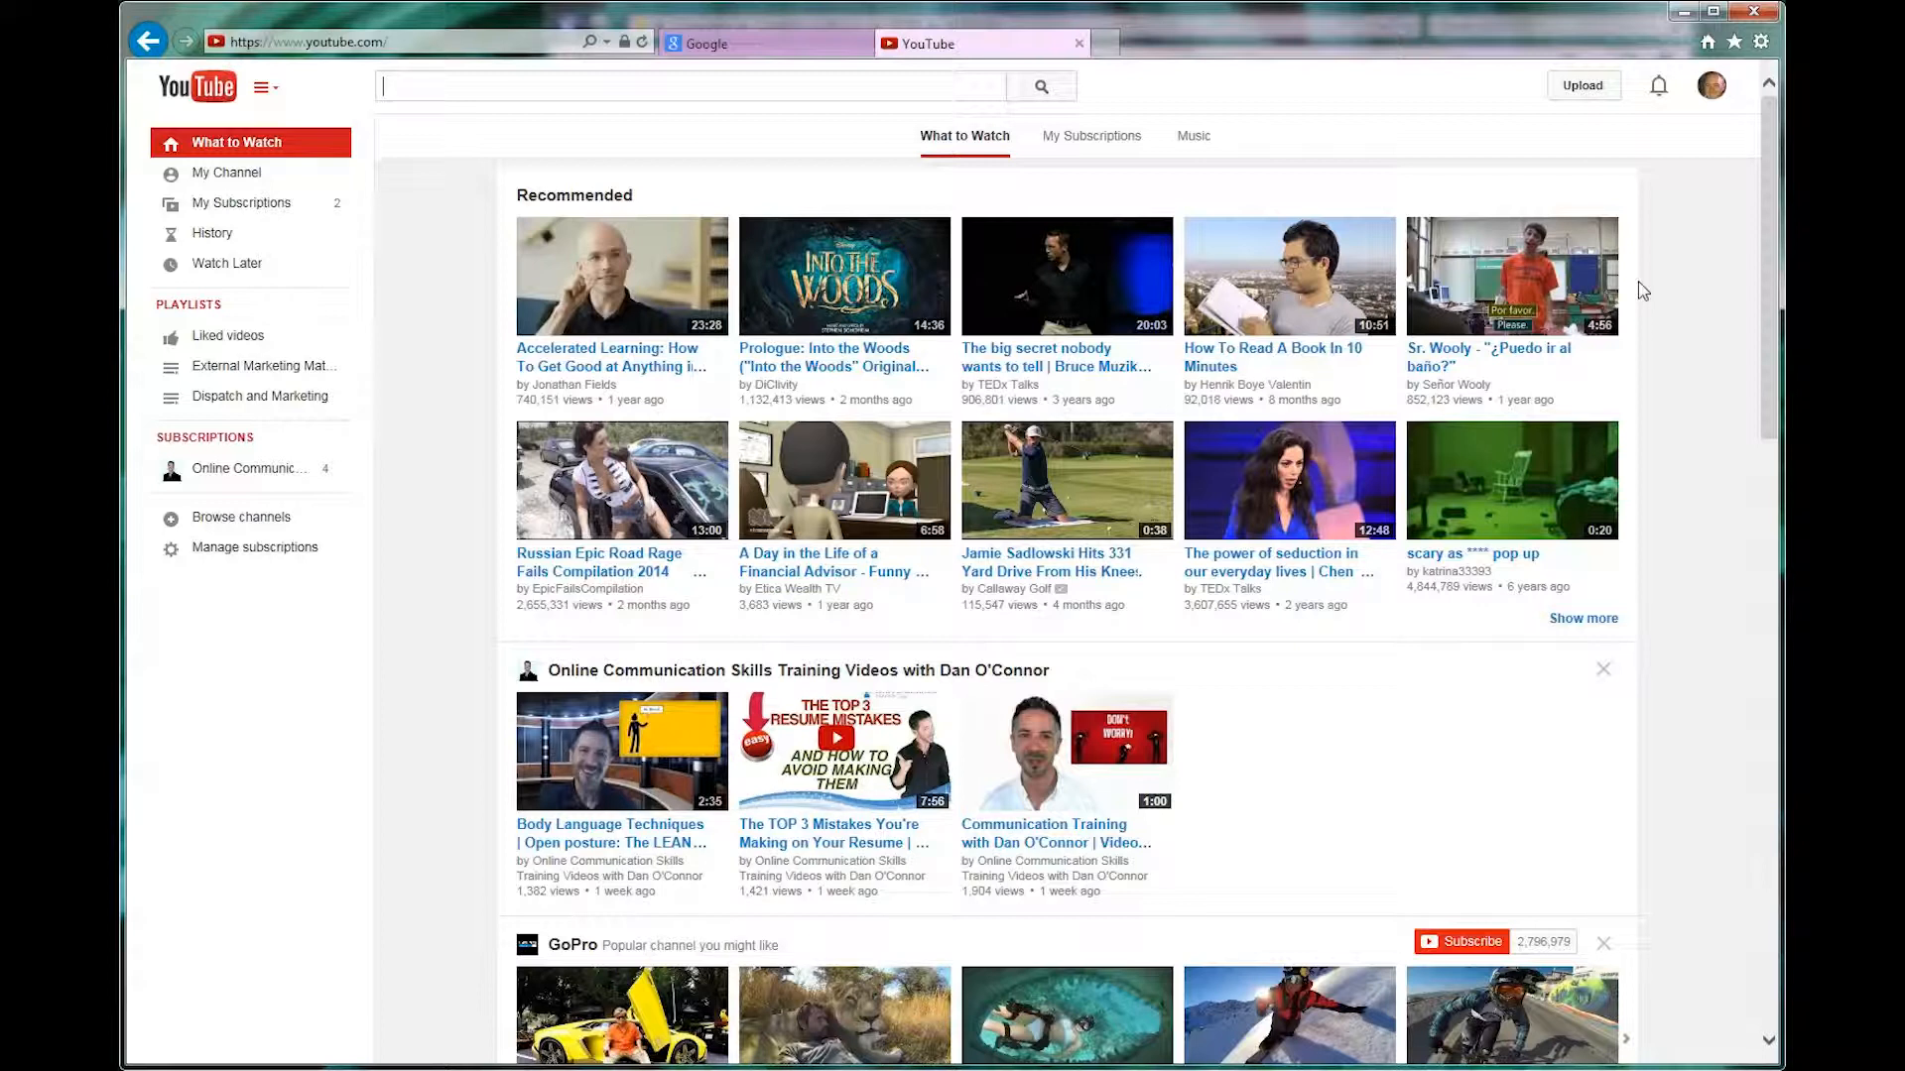
Start a new video upload and open the file chooser in the Canned Commercials folder
click(1591, 91)
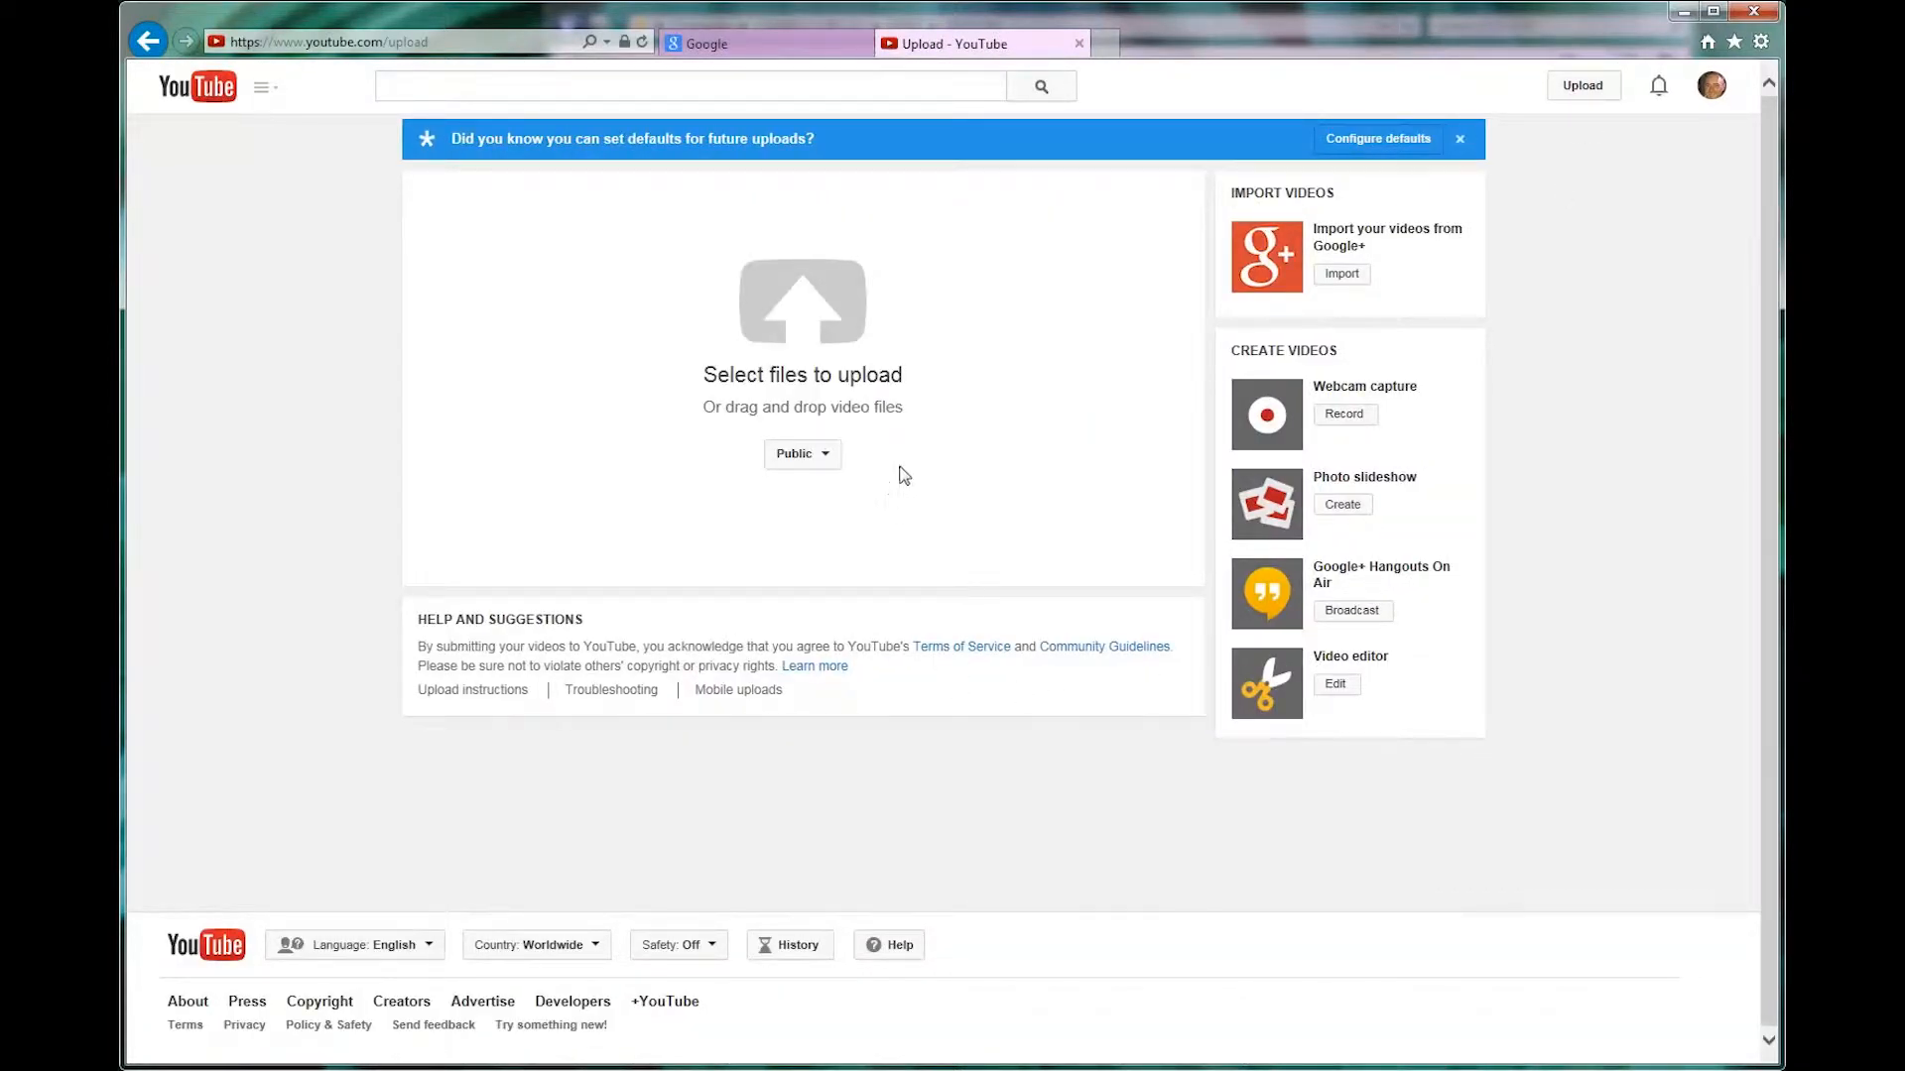
click(794, 367)
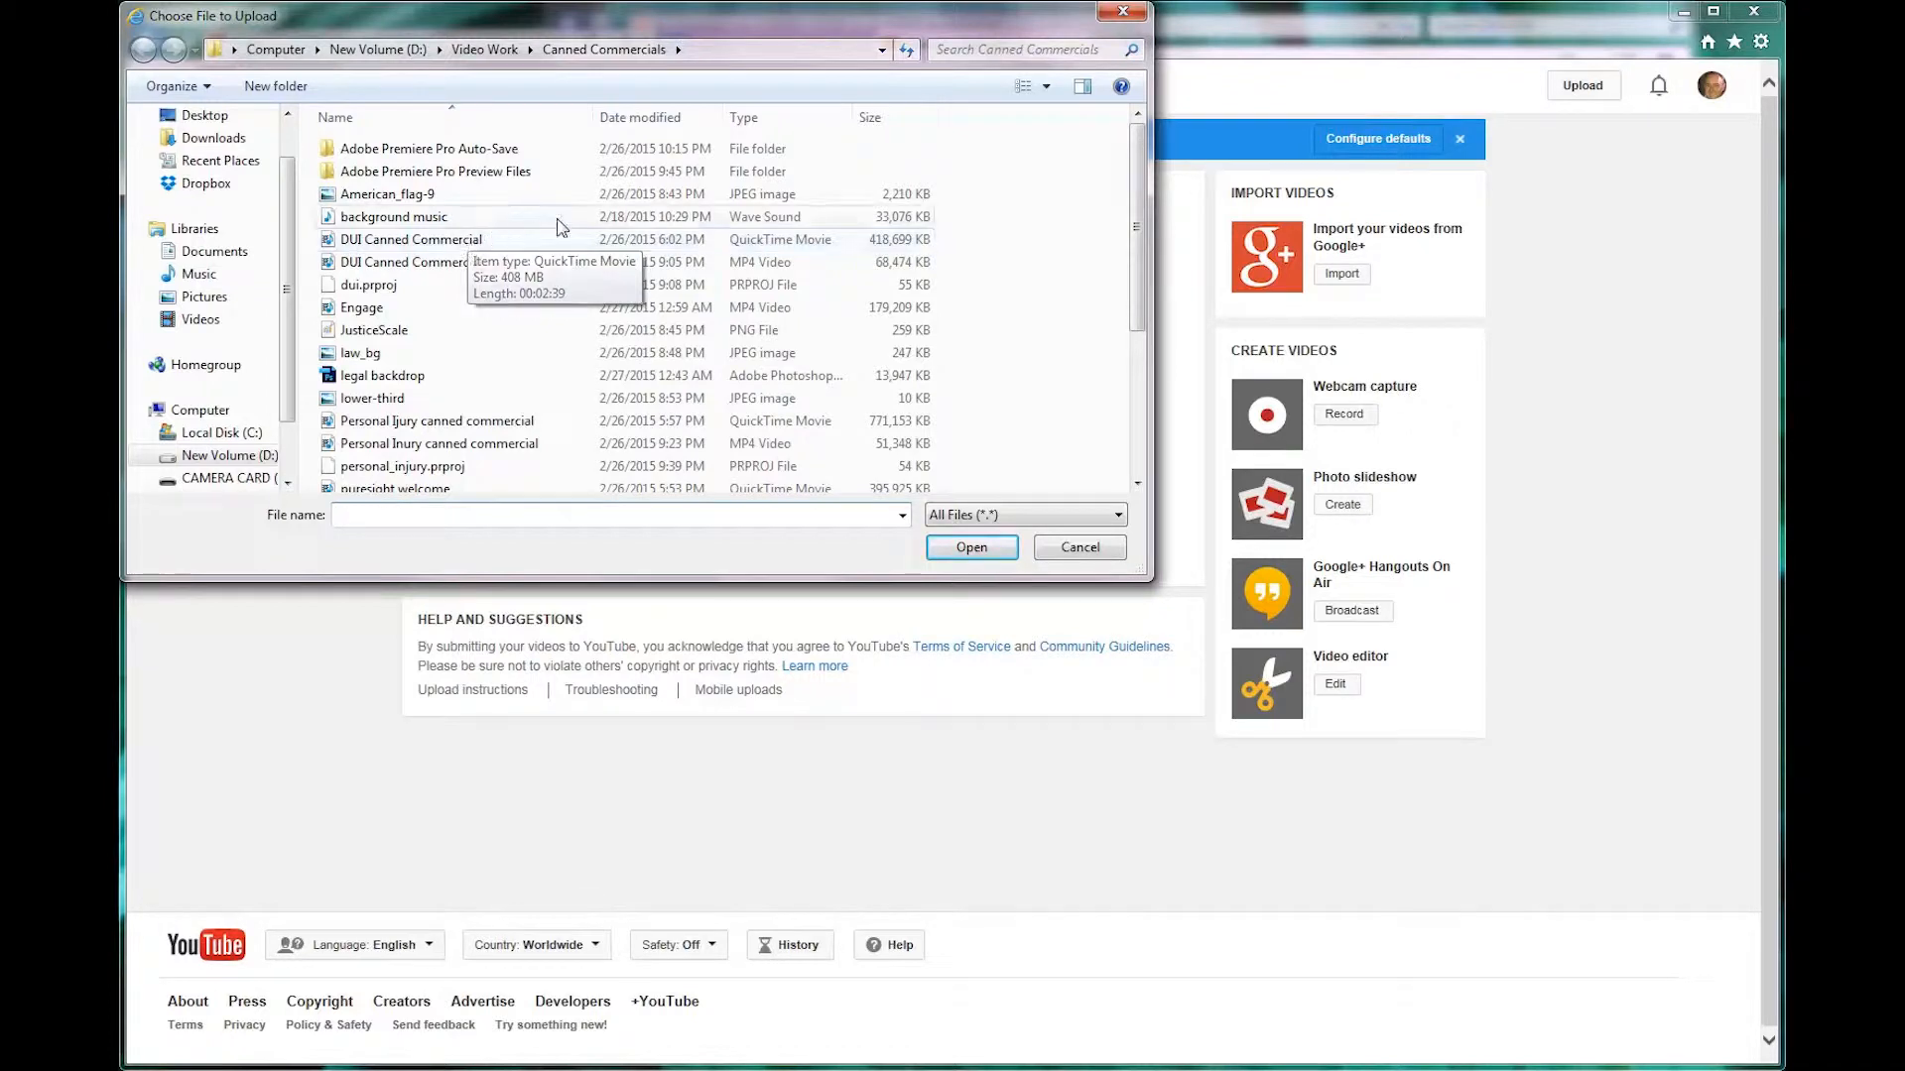
click(472, 241)
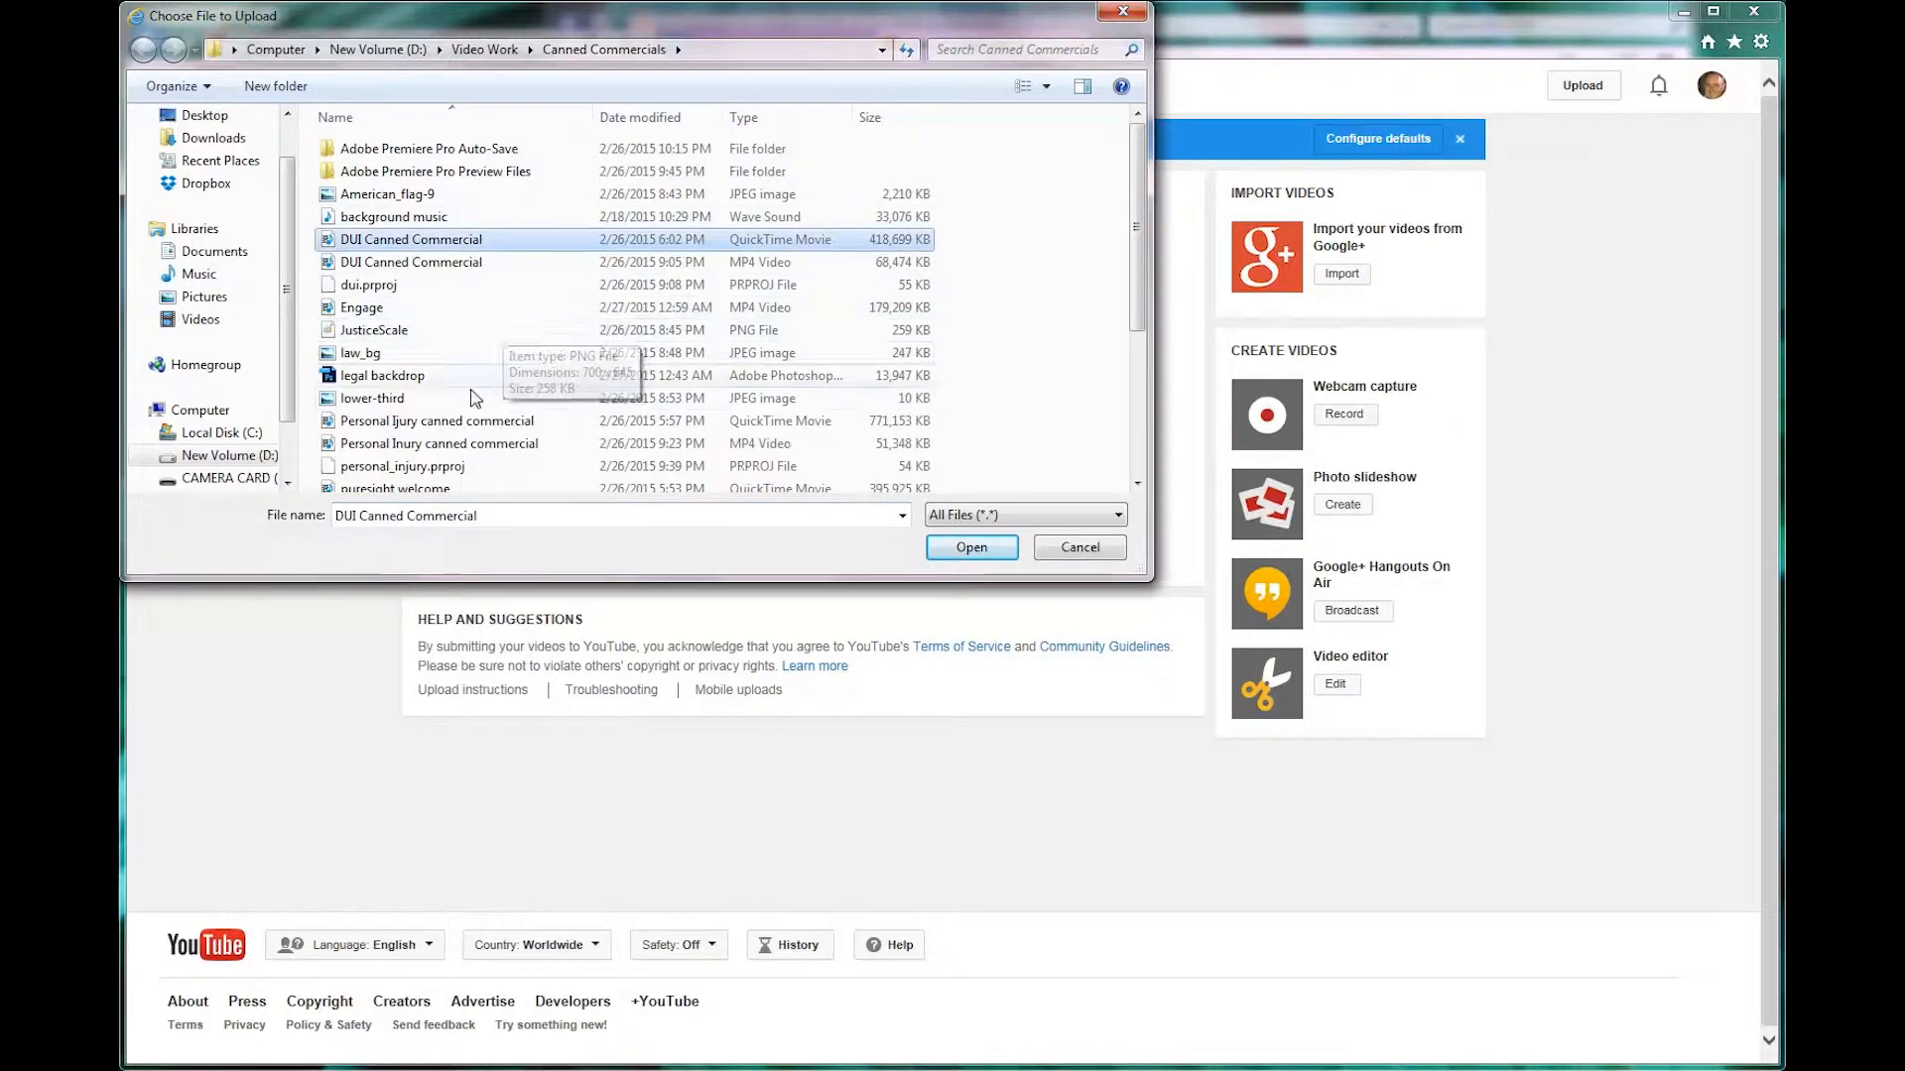
ctrl+click(383, 422)
ctrl+click(383, 444)
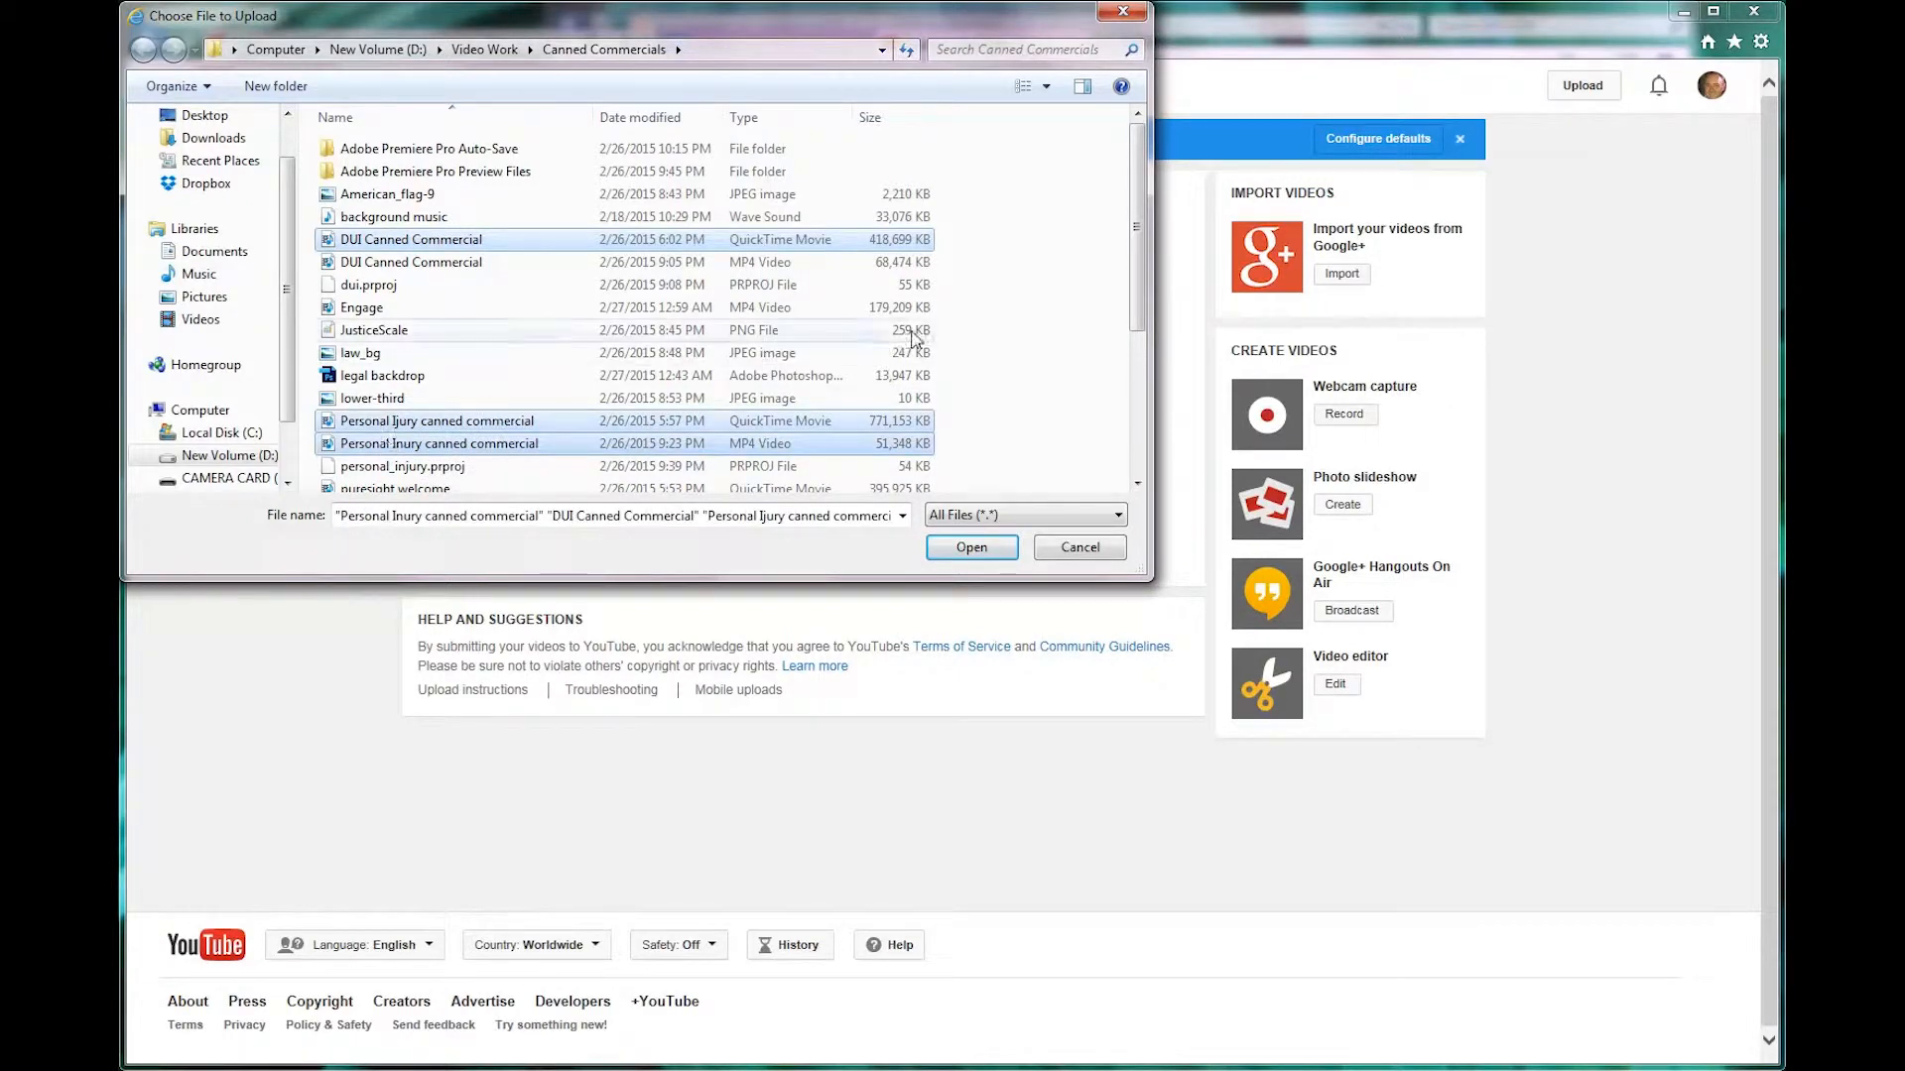
click(556, 243)
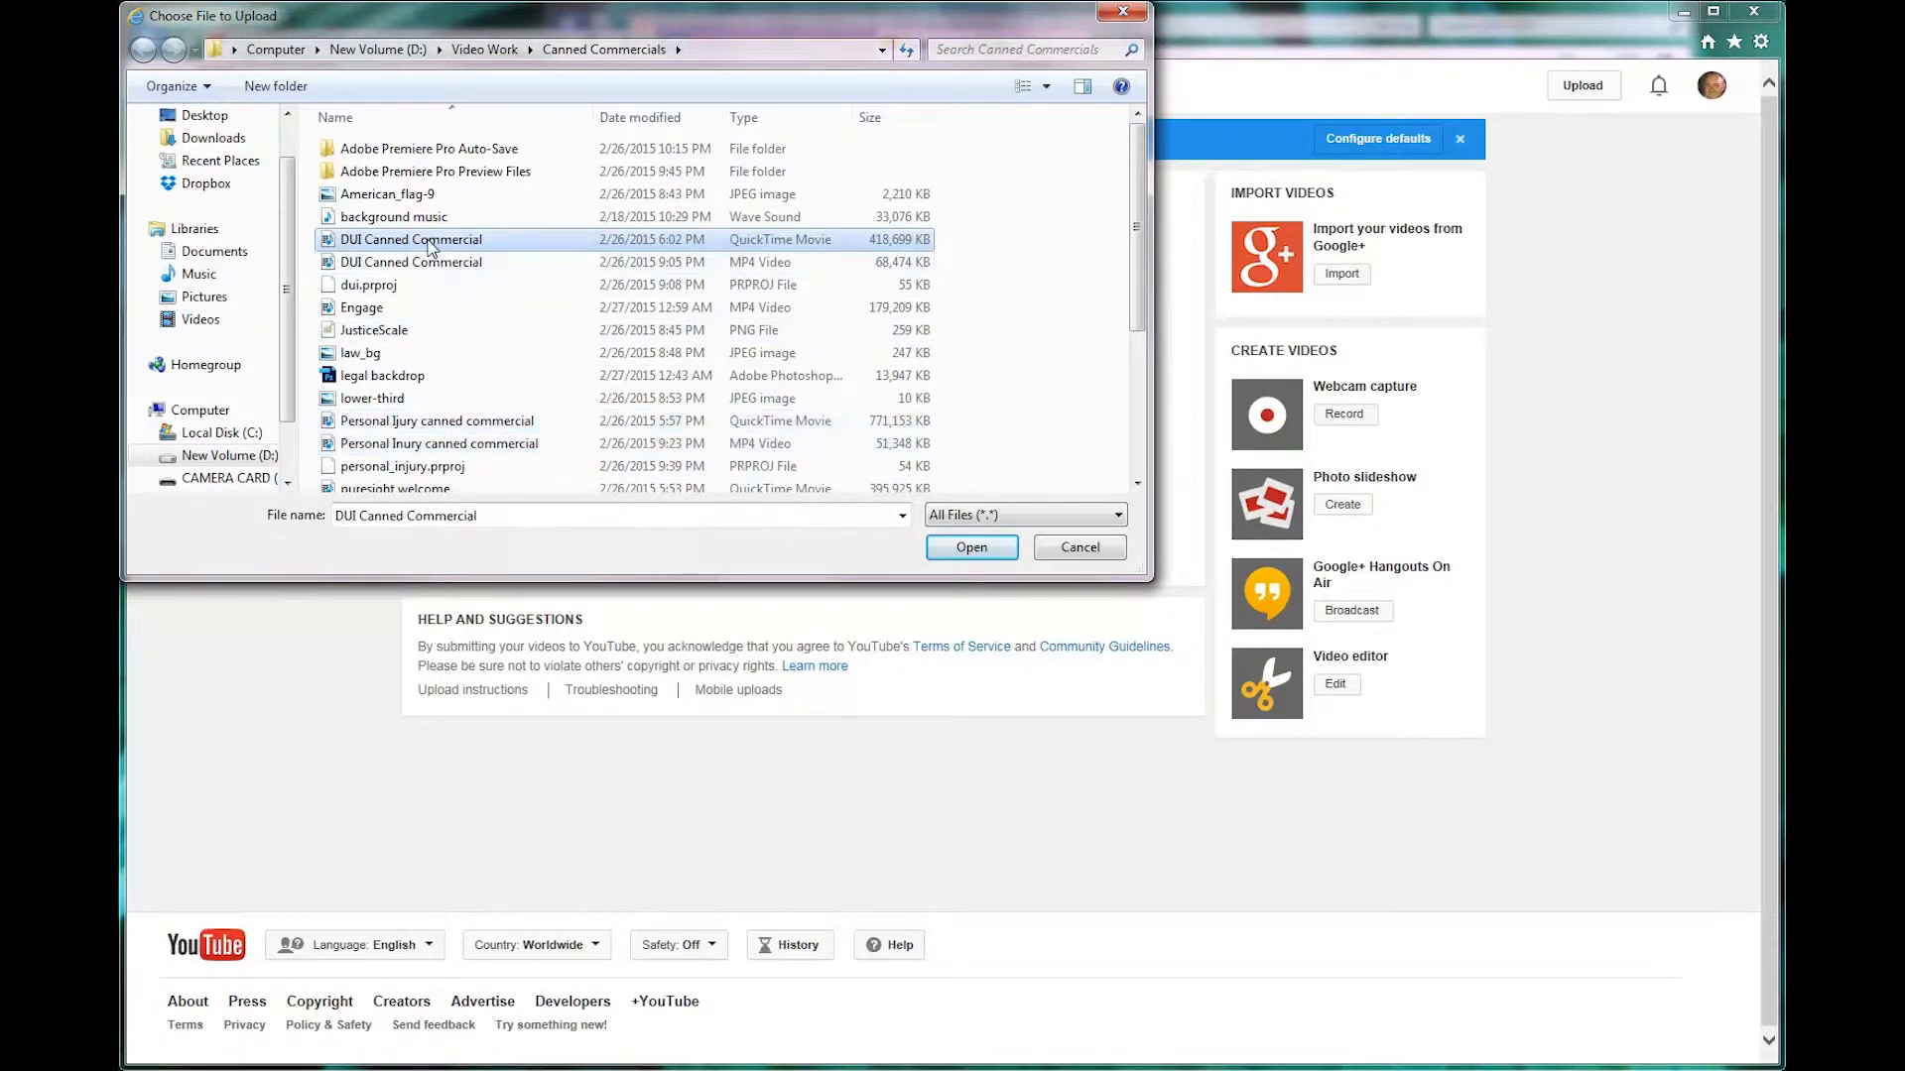
shift+click(412, 446)
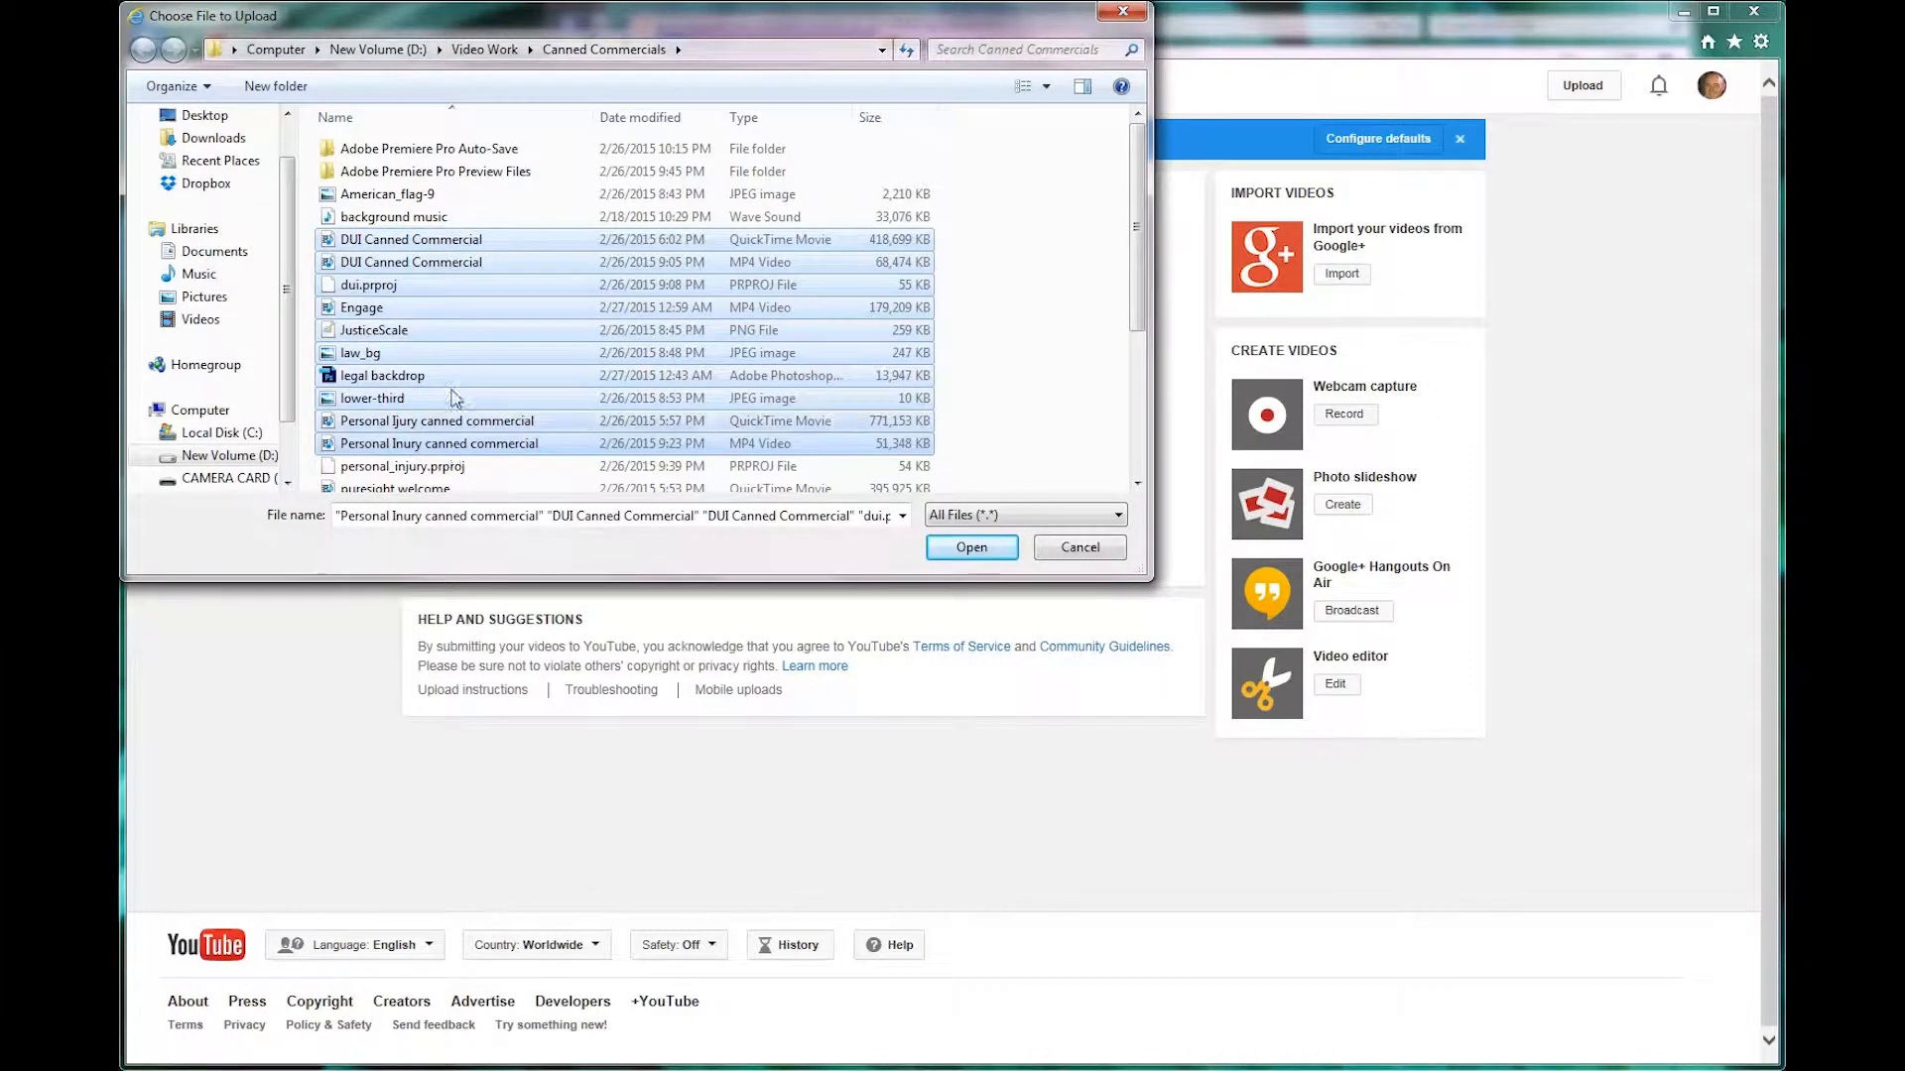
Upload the QuickTime movie DUI Canned Commercial
click(392, 242)
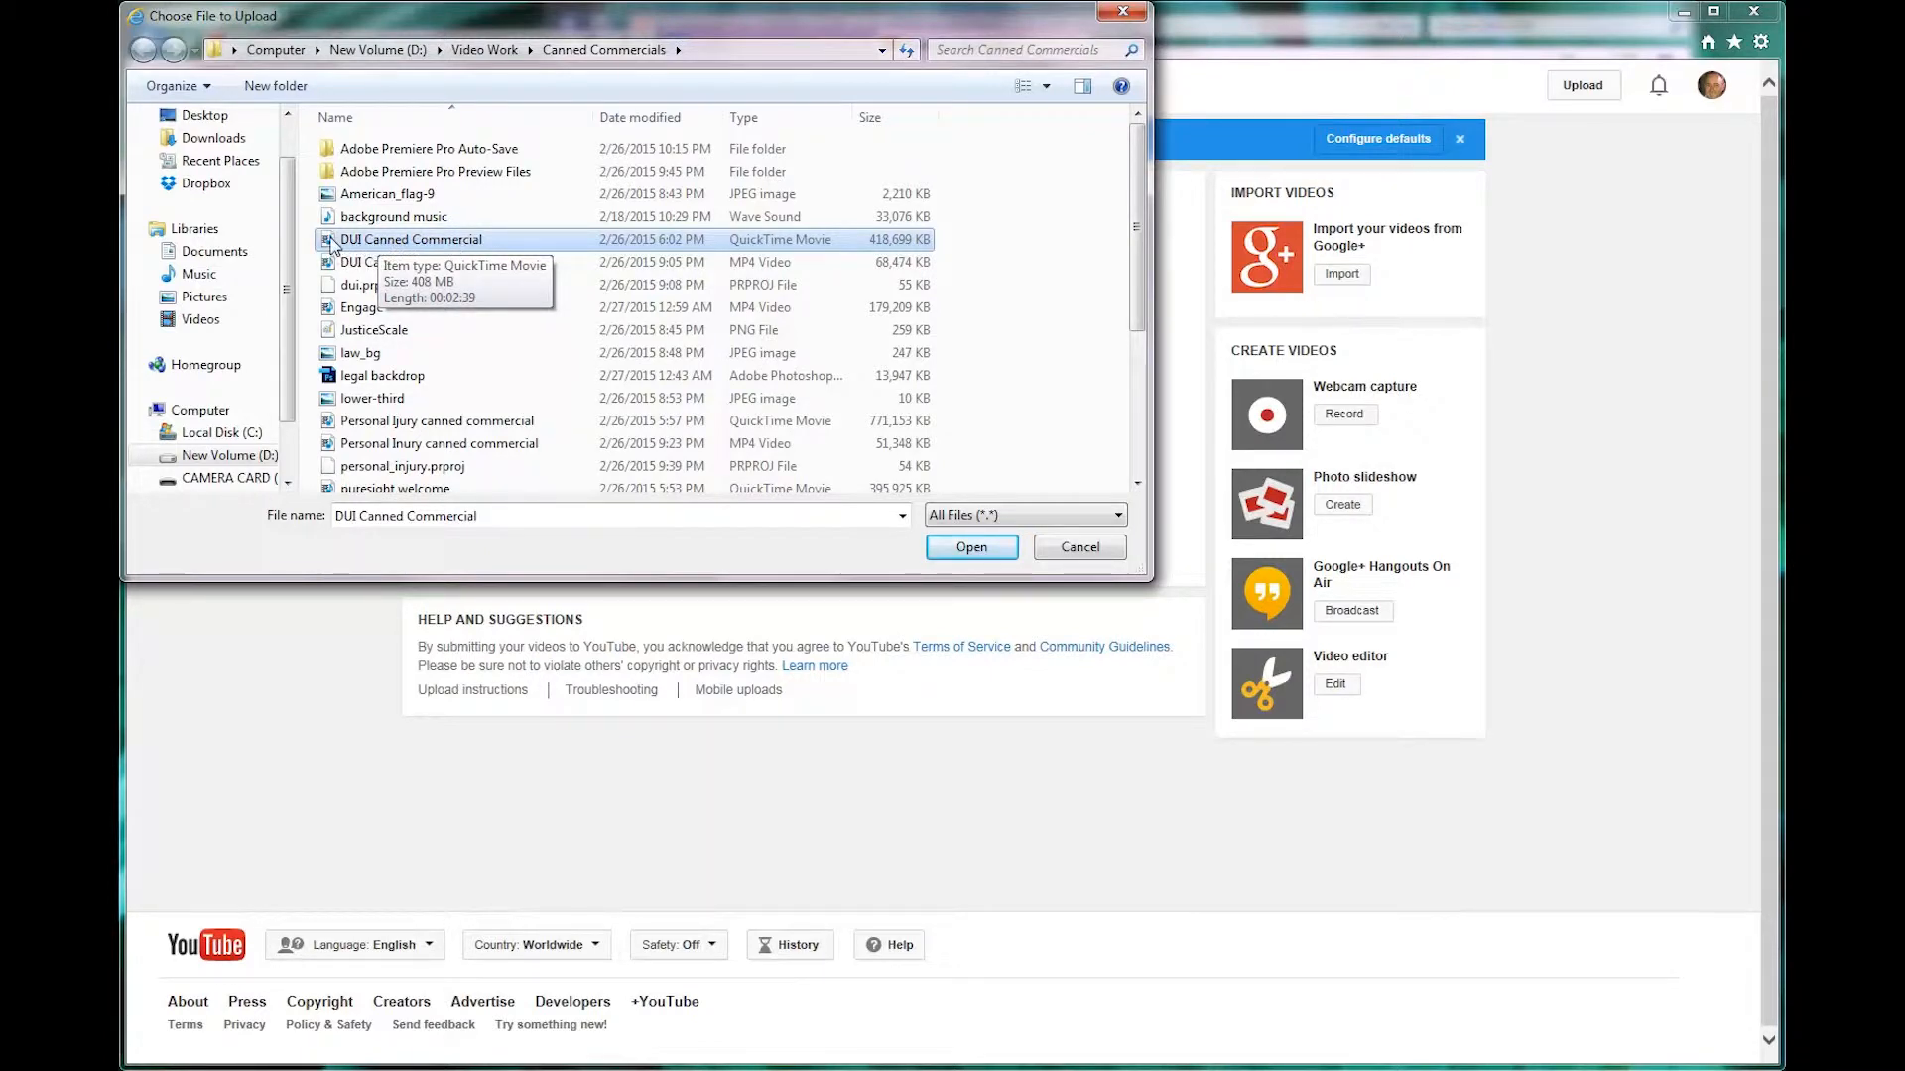
double_click(332, 247)
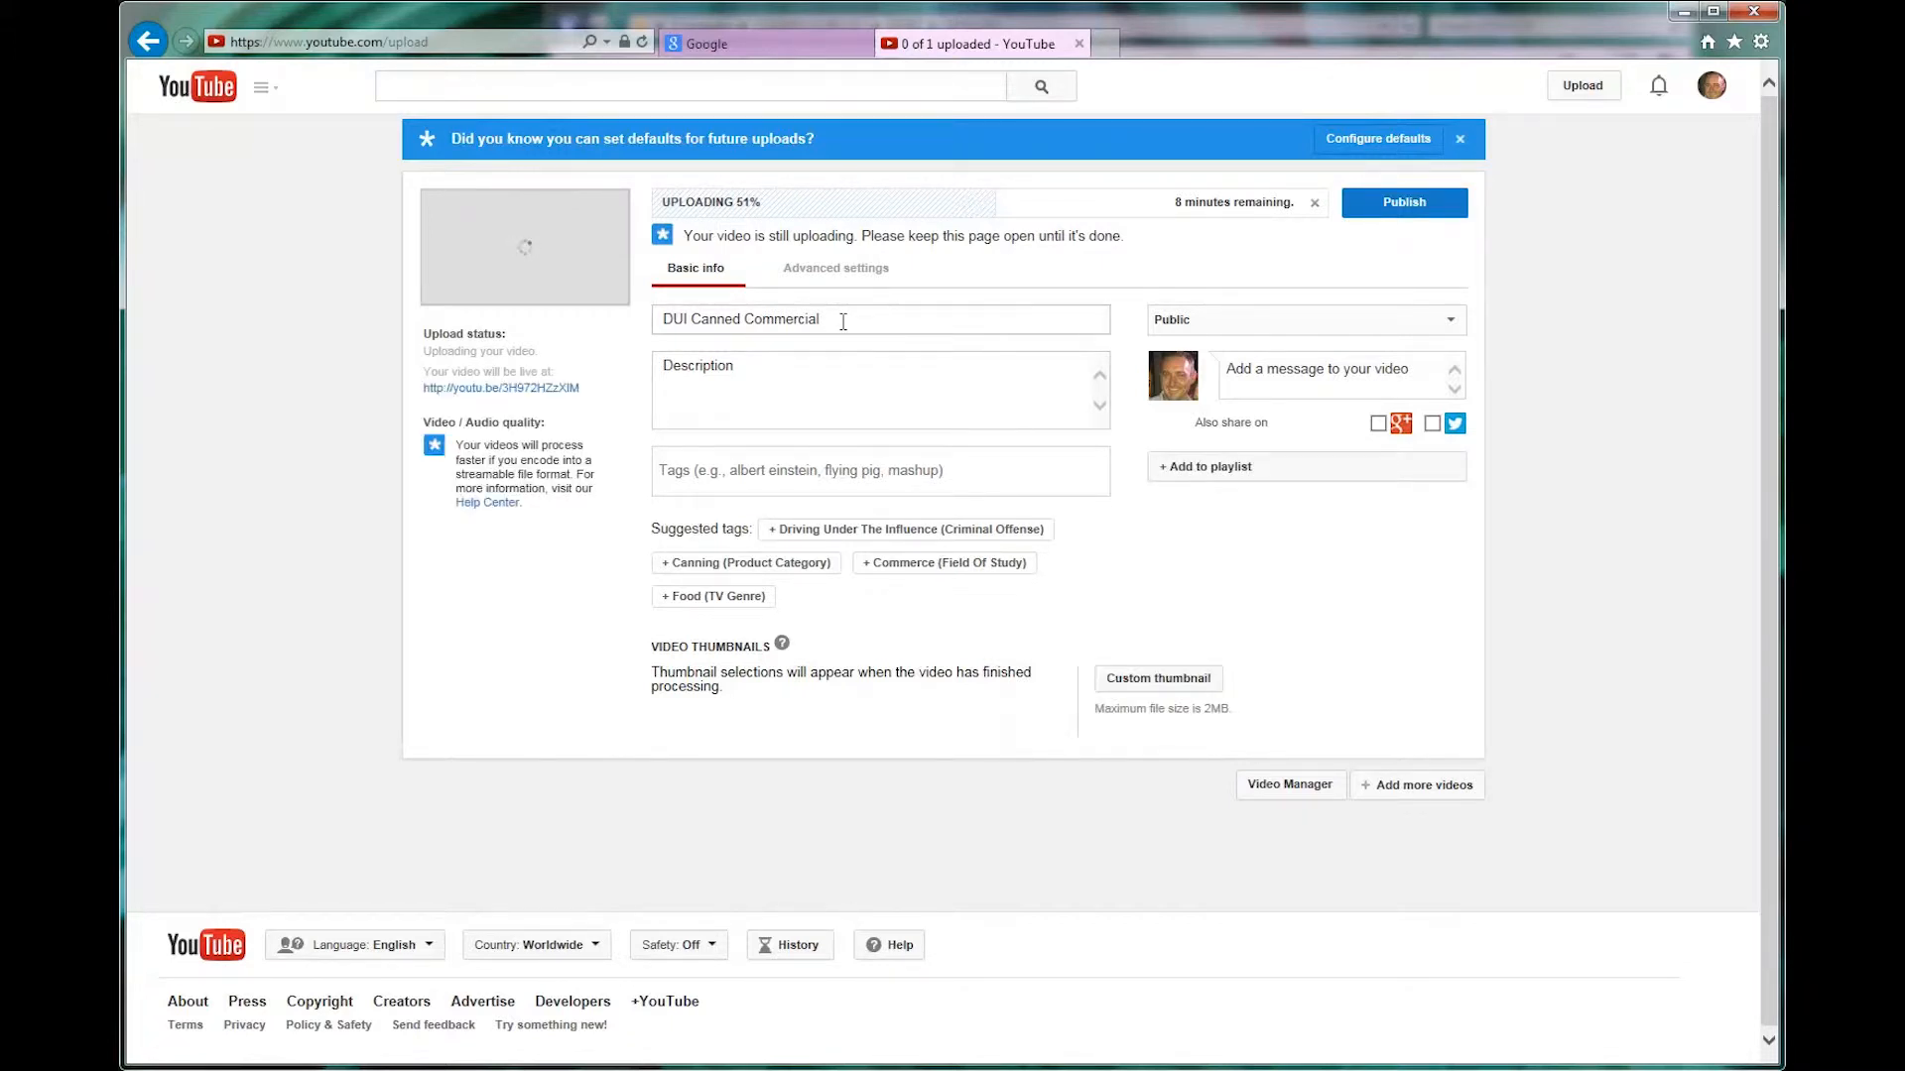
Begin the video description with "This is a canned commercial for DUI/DWI attorneys wishing to get more business and reach out to potential customers"
drag(842, 321, 629, 323)
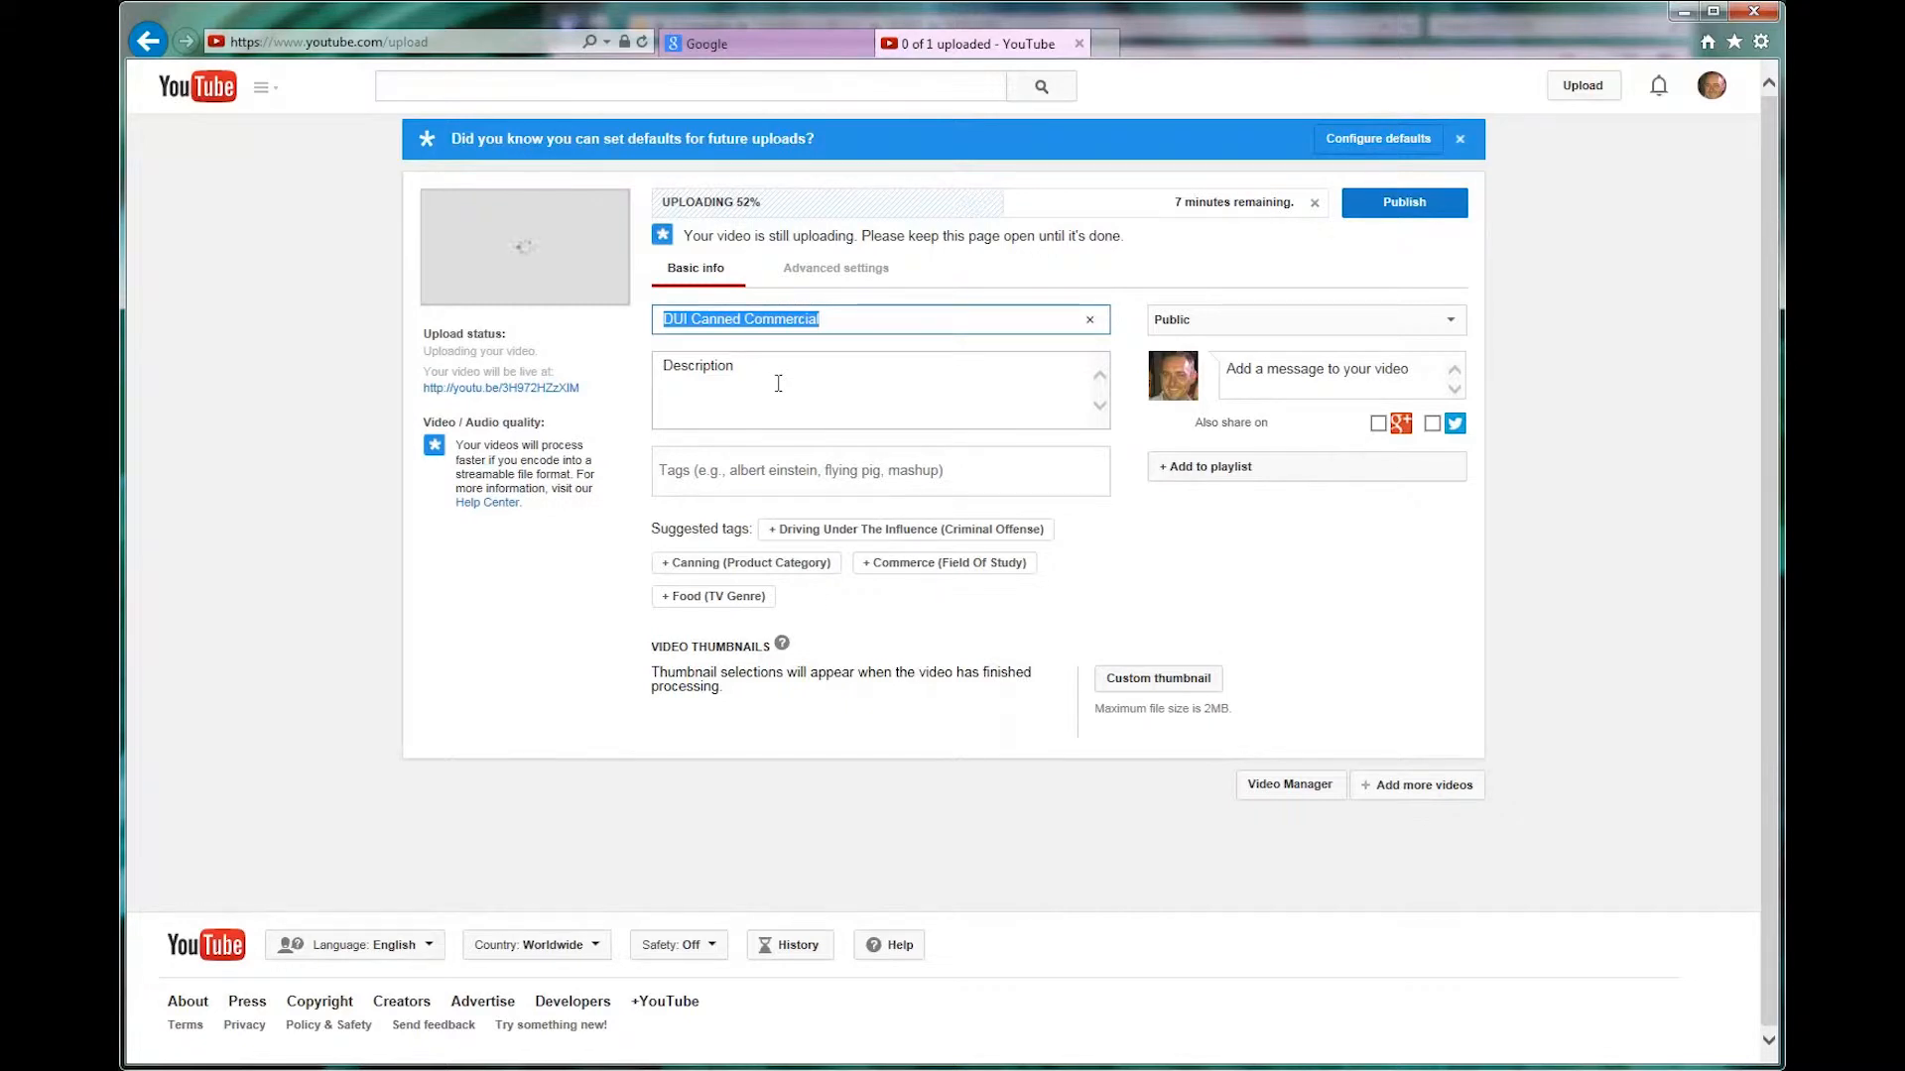
drag(779, 384, 652, 384)
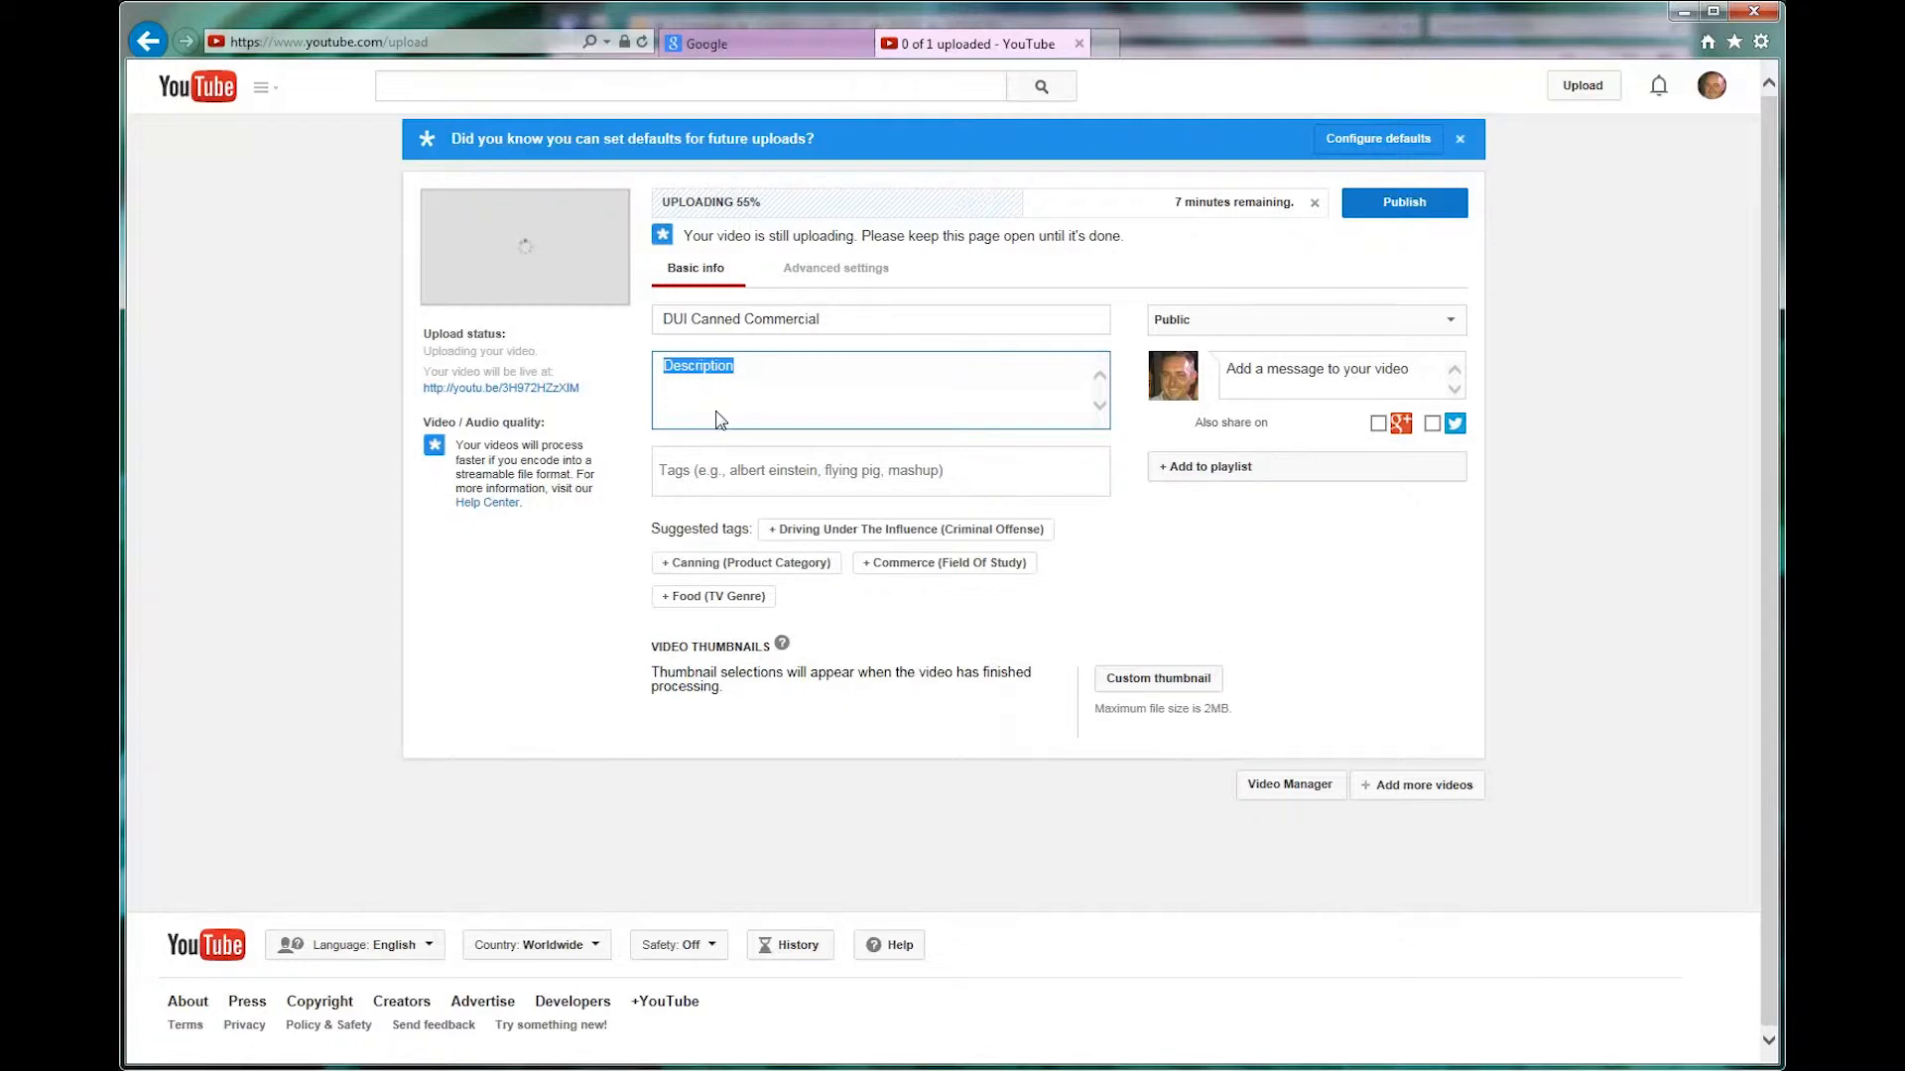
text(This is a canned )
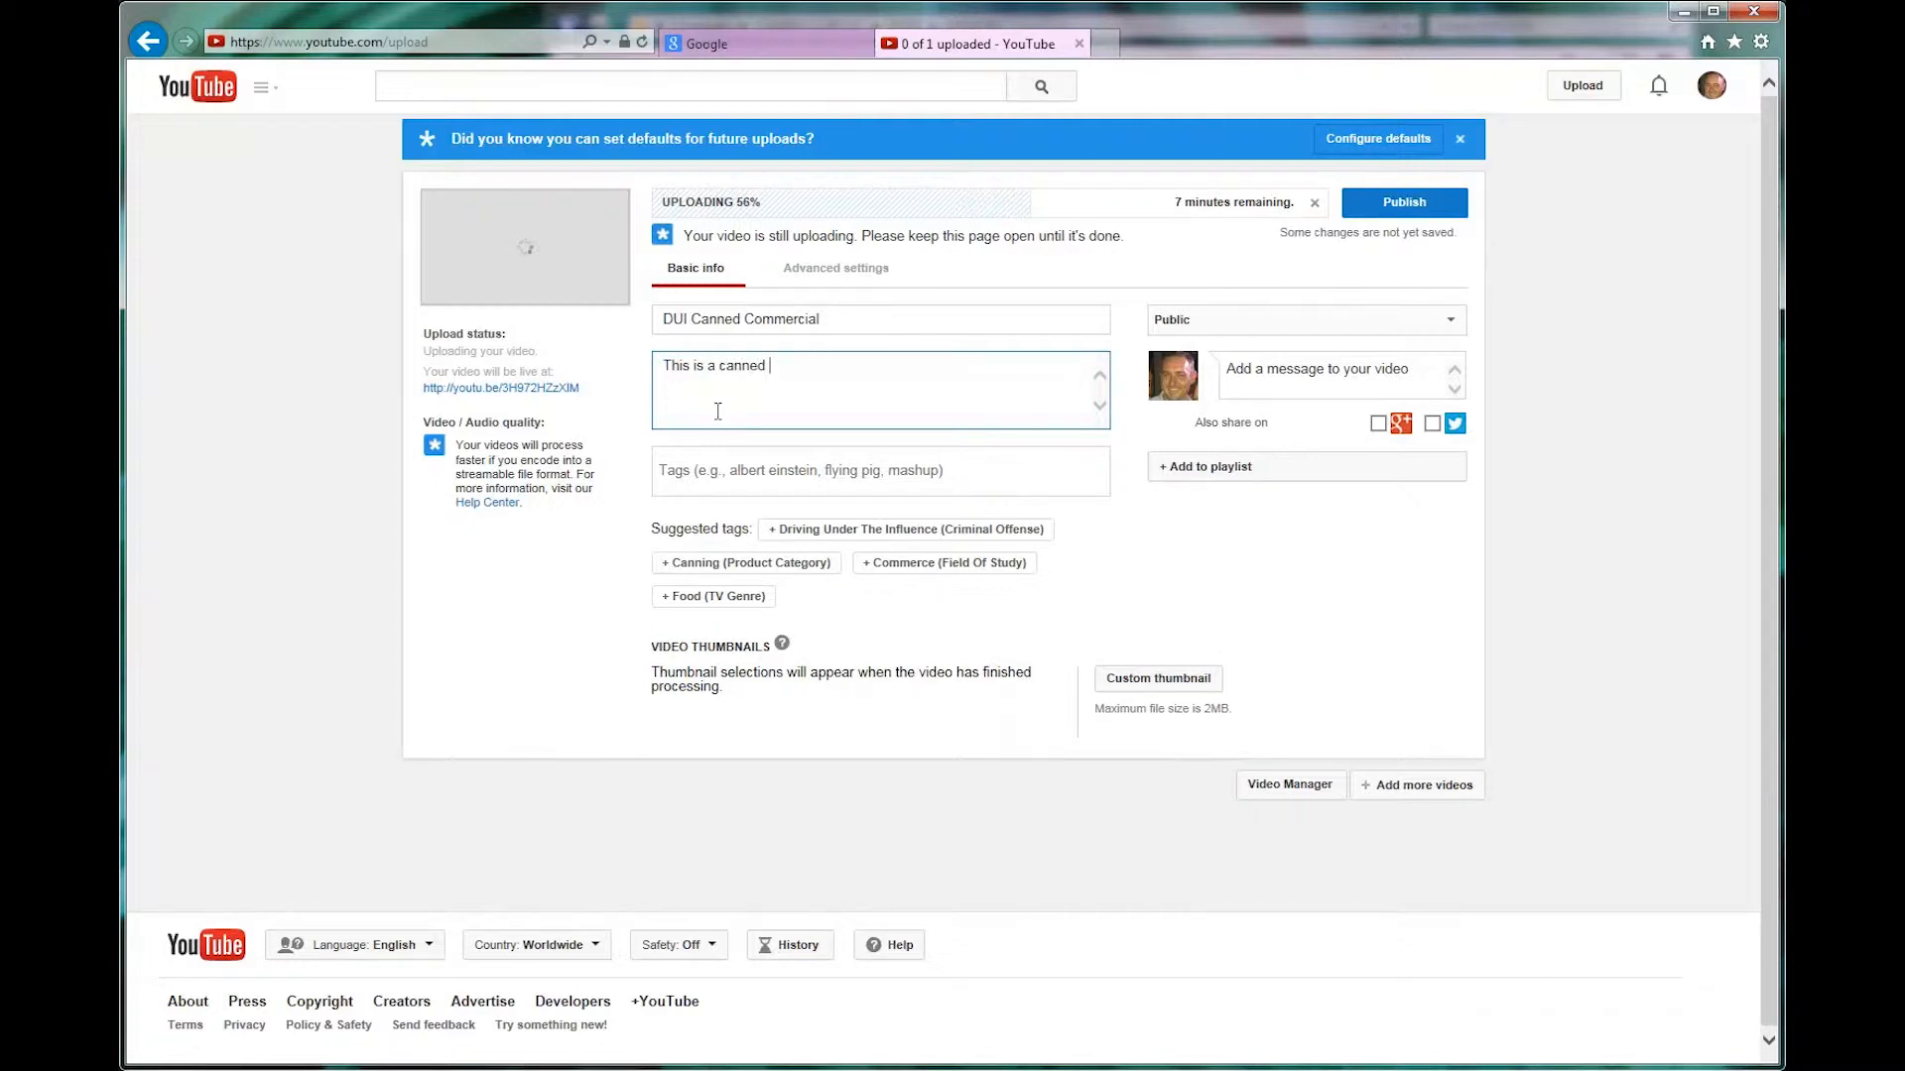
text(commercial for DUI /DWI attorney)
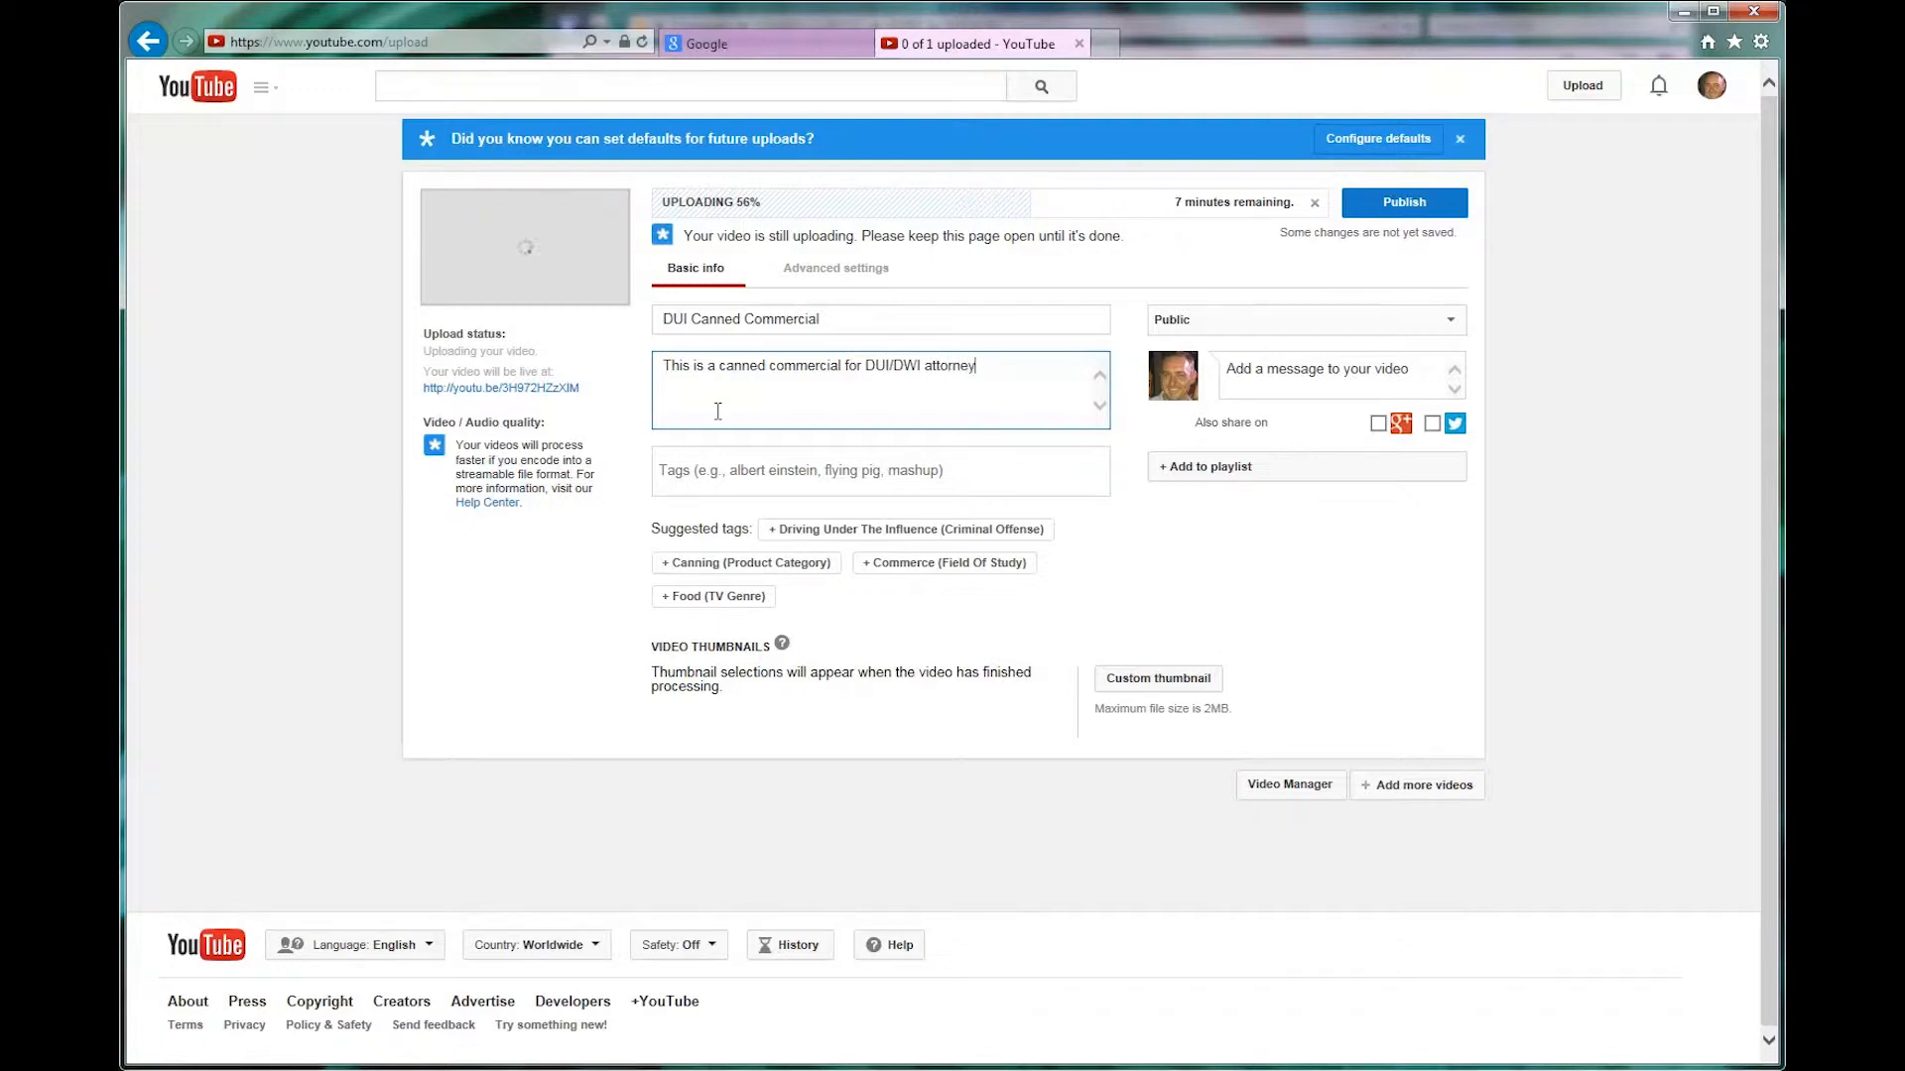
text(s wishin to)
key(BackSpace)
key(BackSpace)
key(BackSpace)
text(g to get more business and reach ou tto)
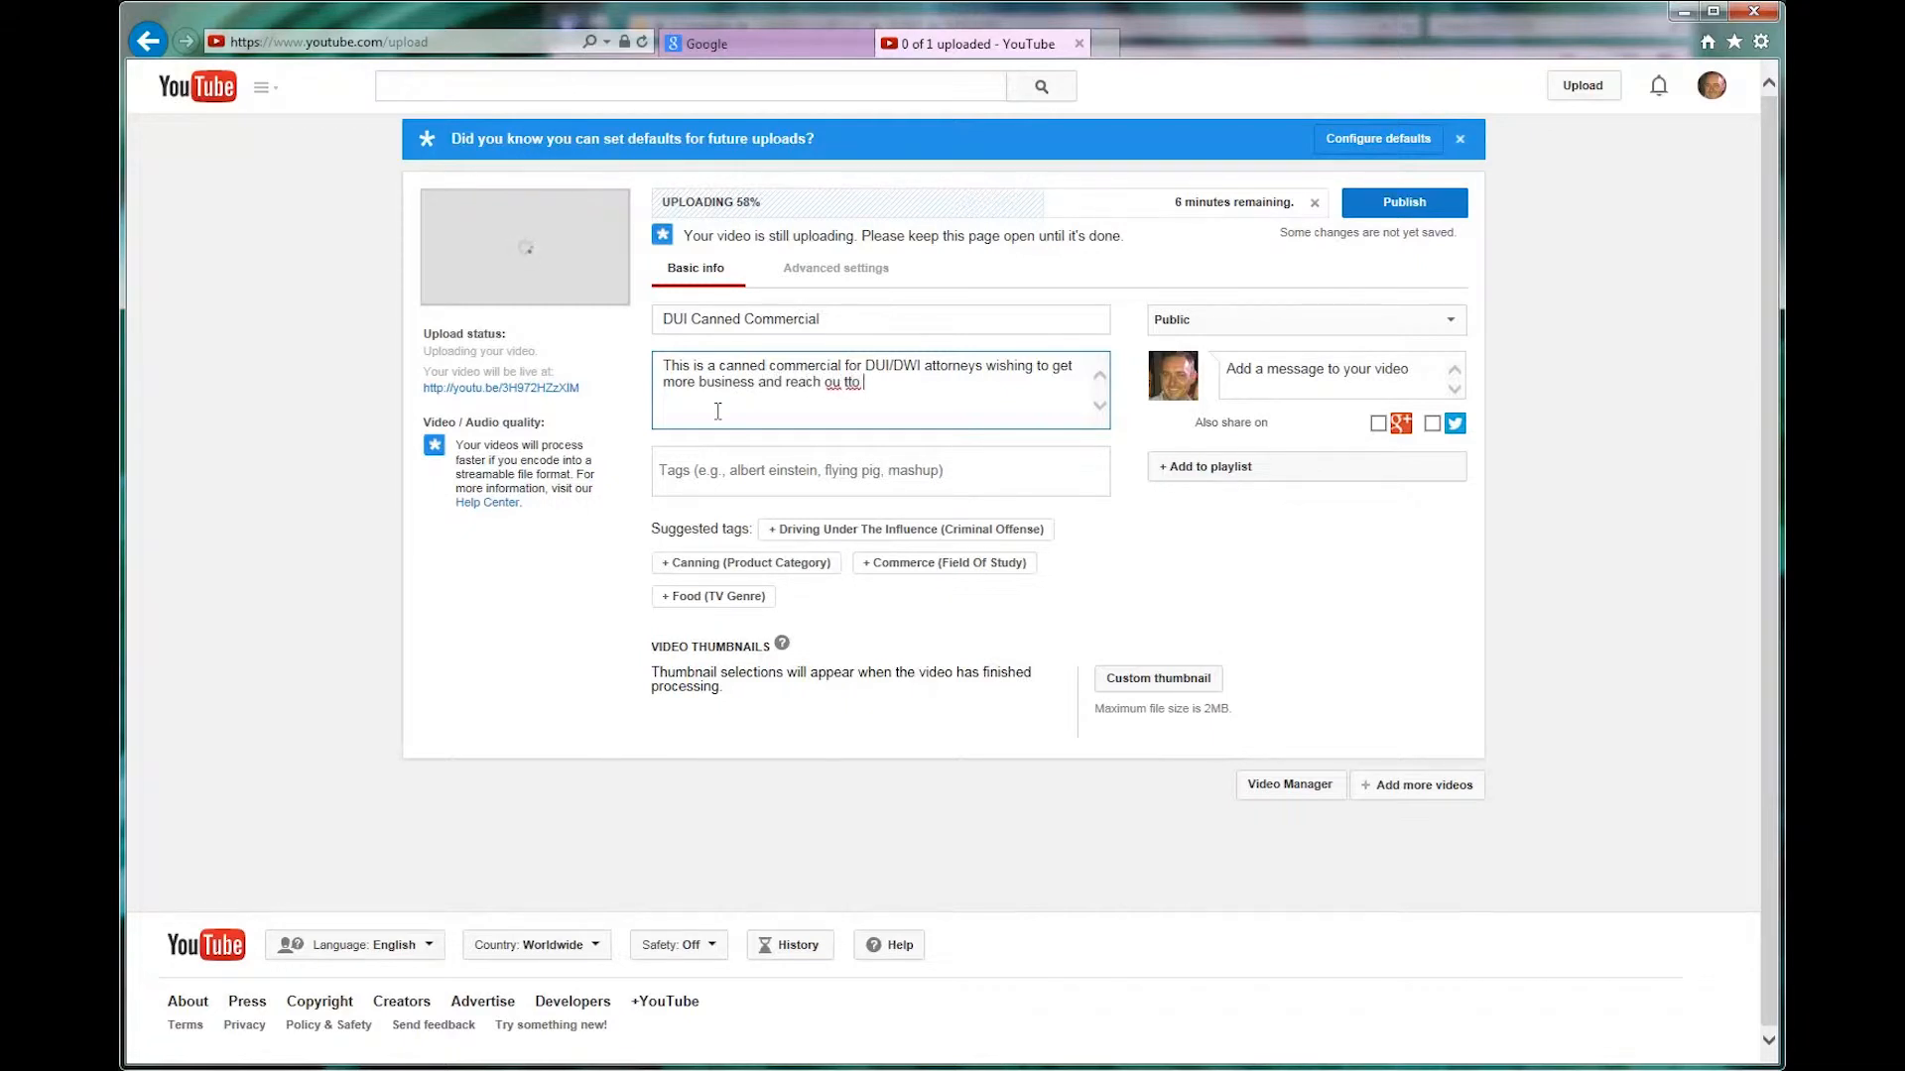
key(BackSpace)
key(BackSpace)
text(t to potential customers)
key(BackSpace)
Continue the description with "If you are a DUI or DWI Attorney and want this video for yourself please visit us at pureseightcreative.com"
text(. If you are a)
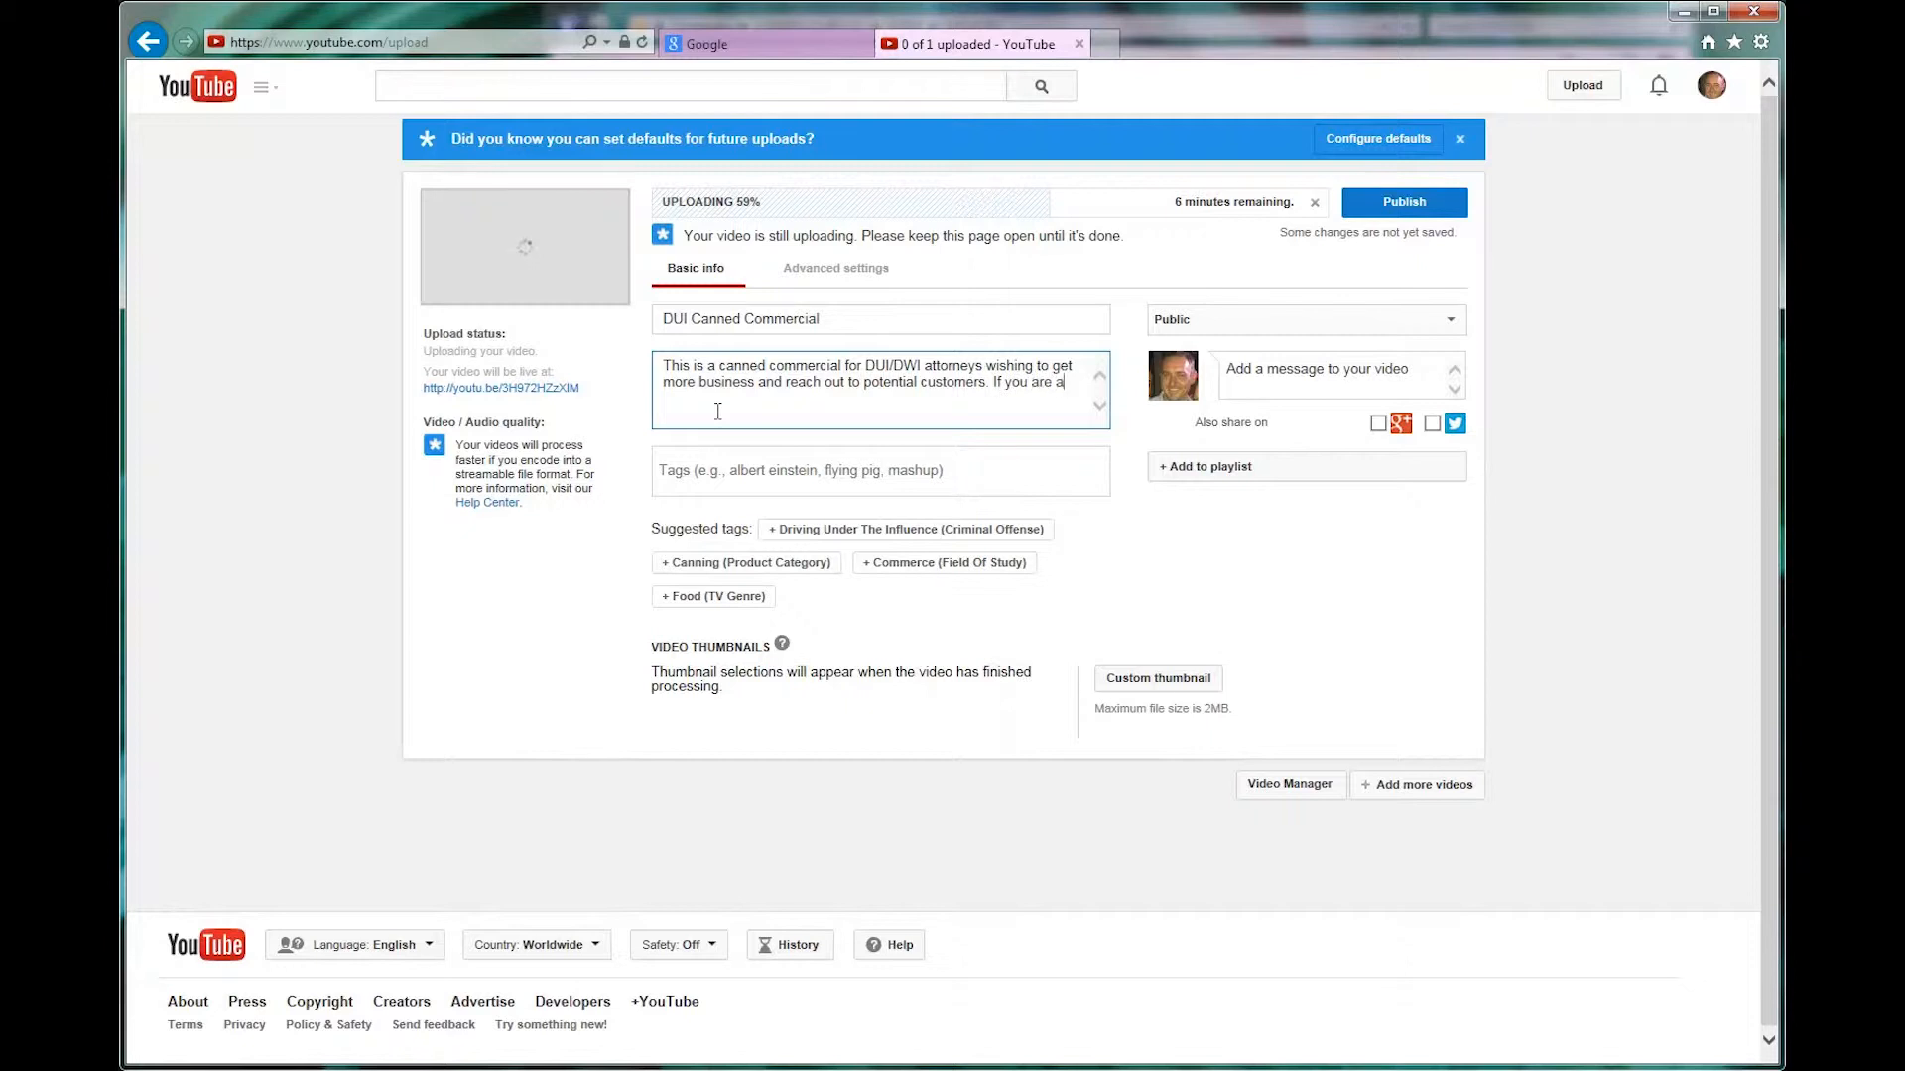
text( DUI or DWI Attory)
key(BackSpace)
text(ney and want this)
text(vid)
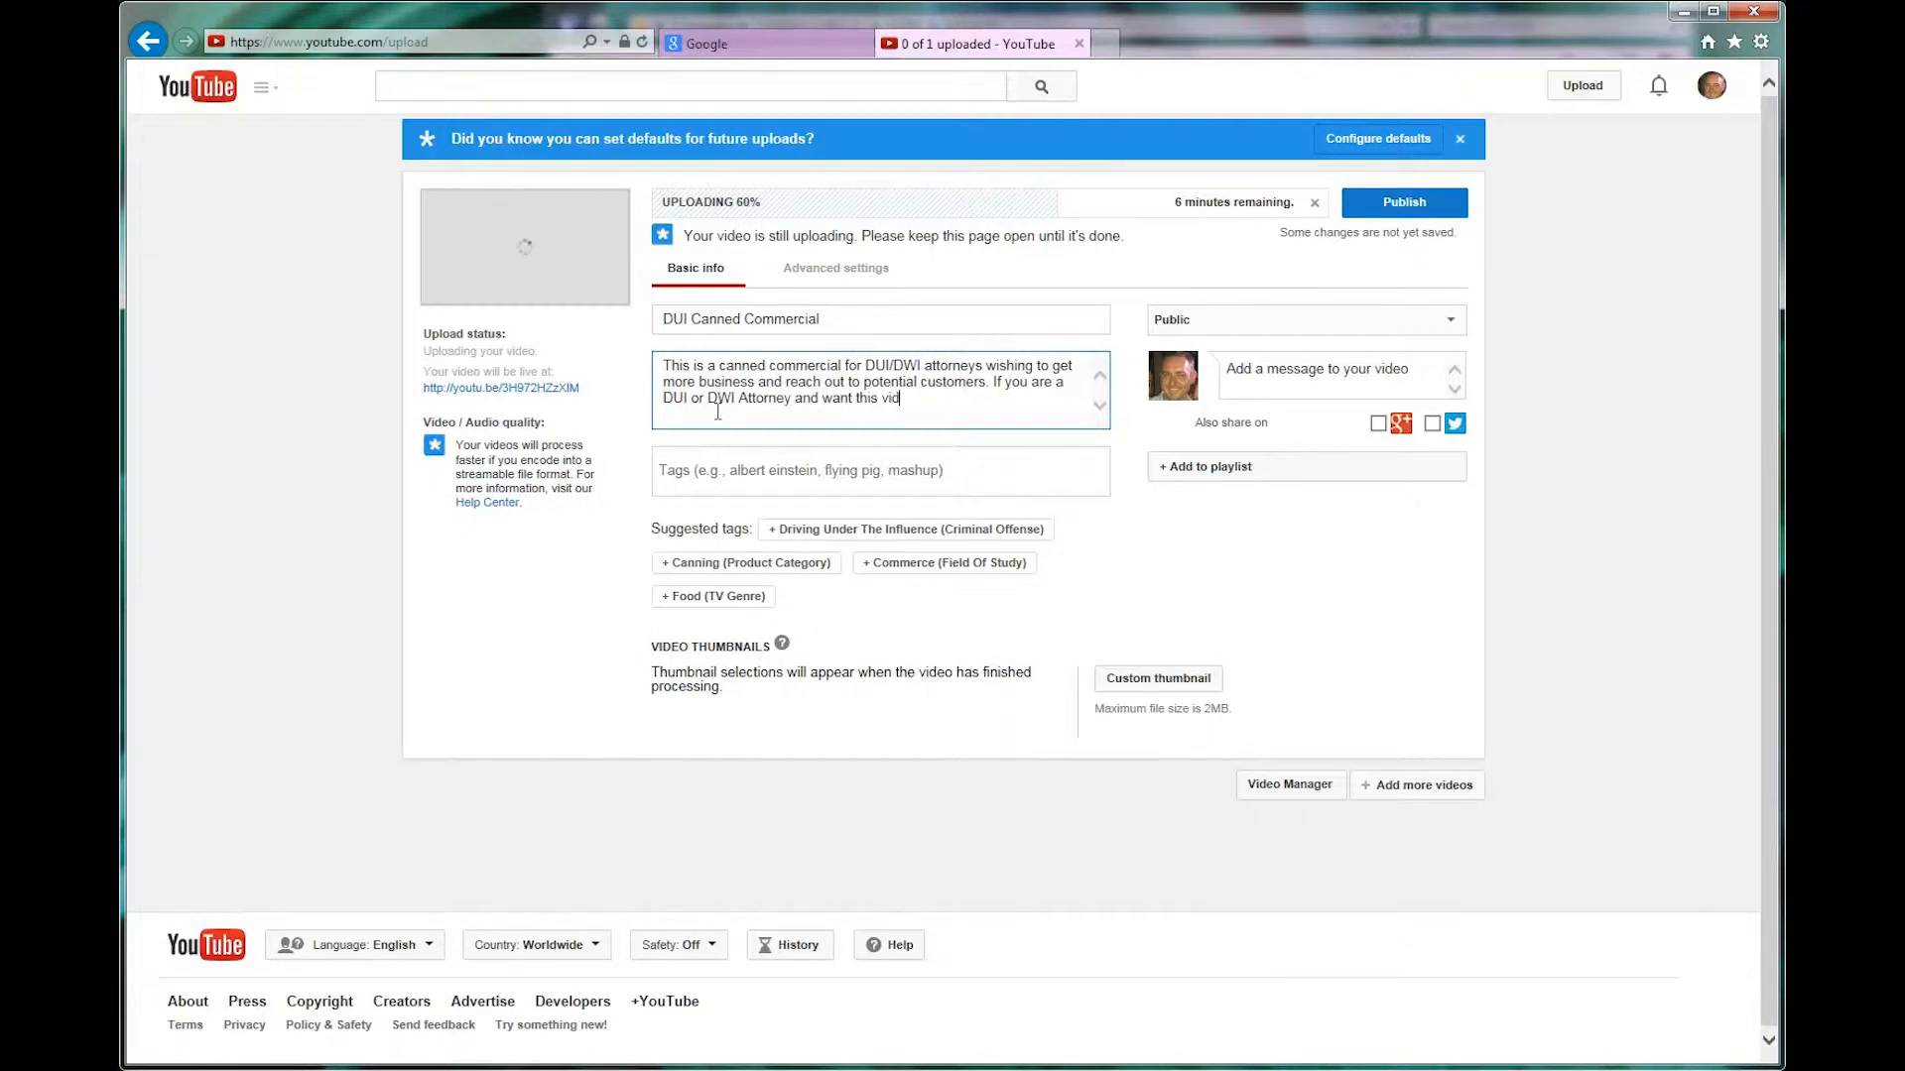
text(e for yourself)
click(907, 399)
text(ourself please visit us at p)
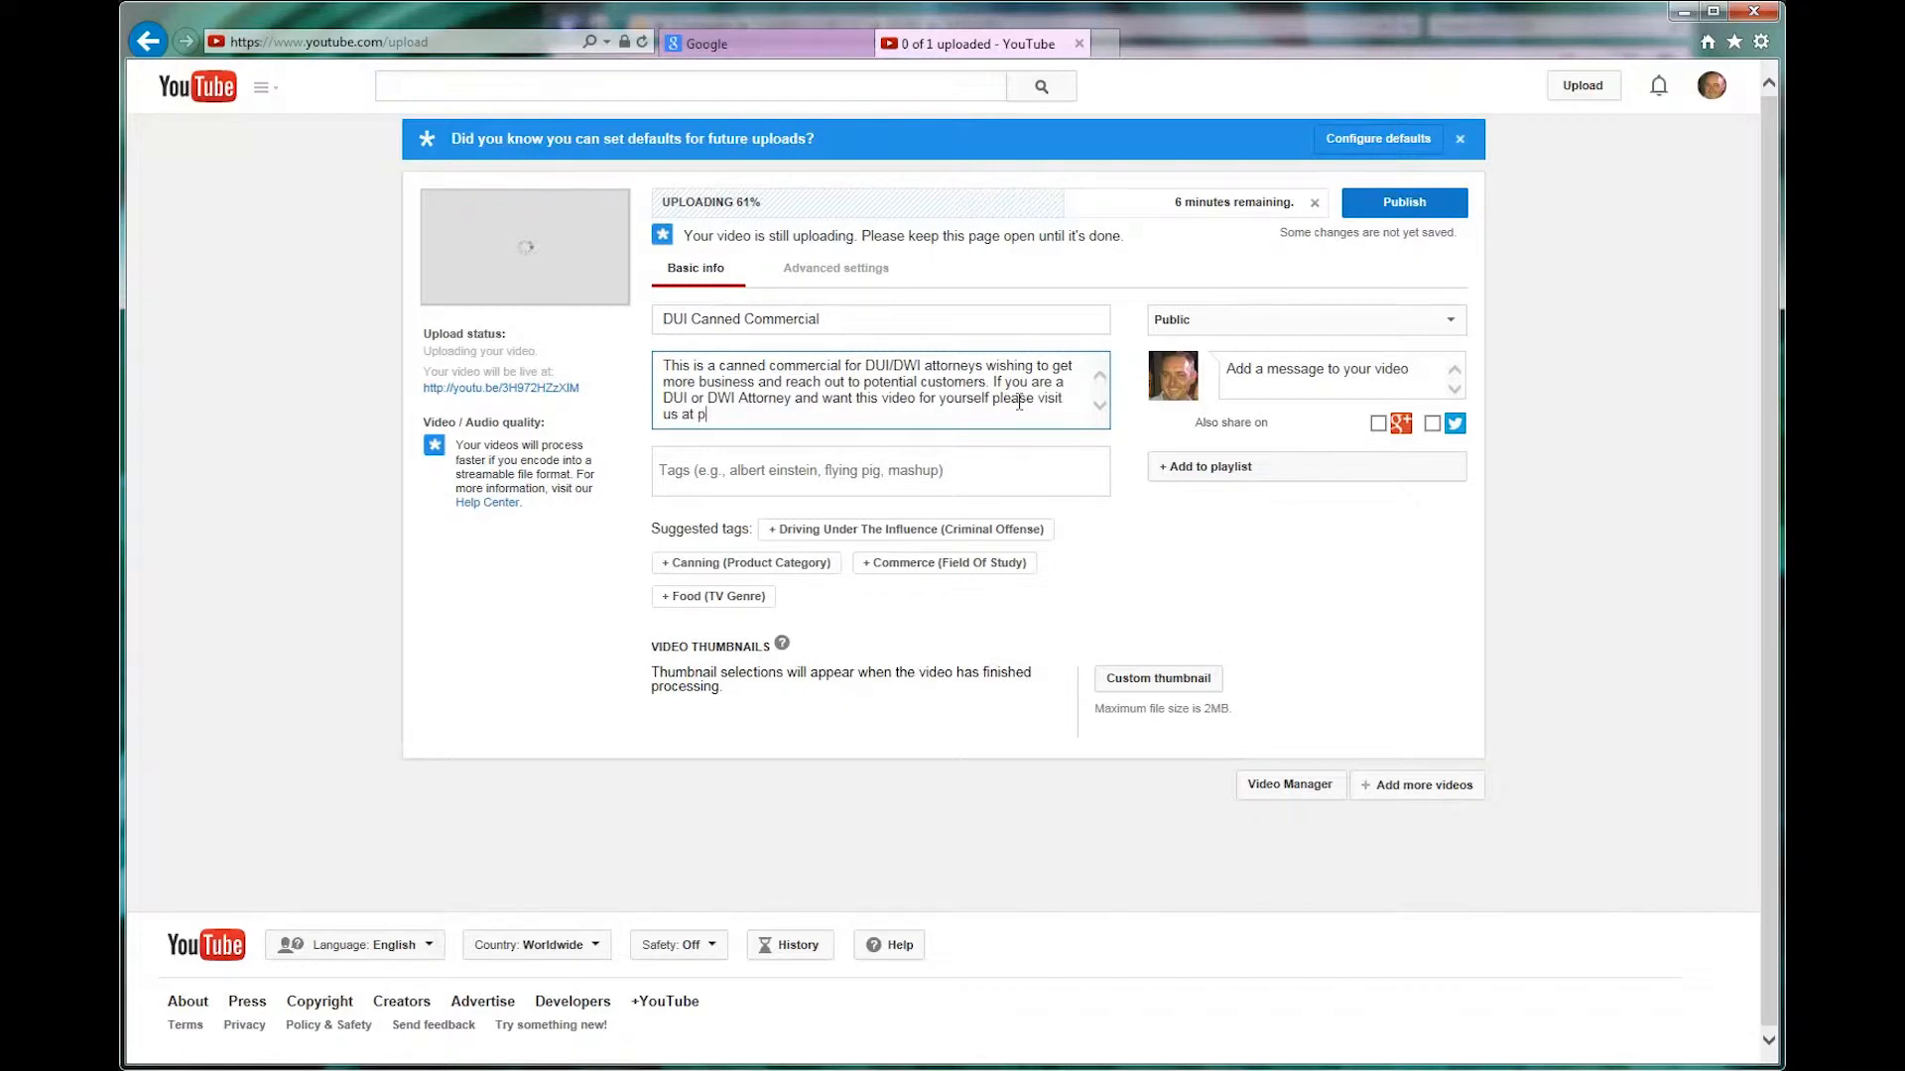
text(ureseightcreative.com)
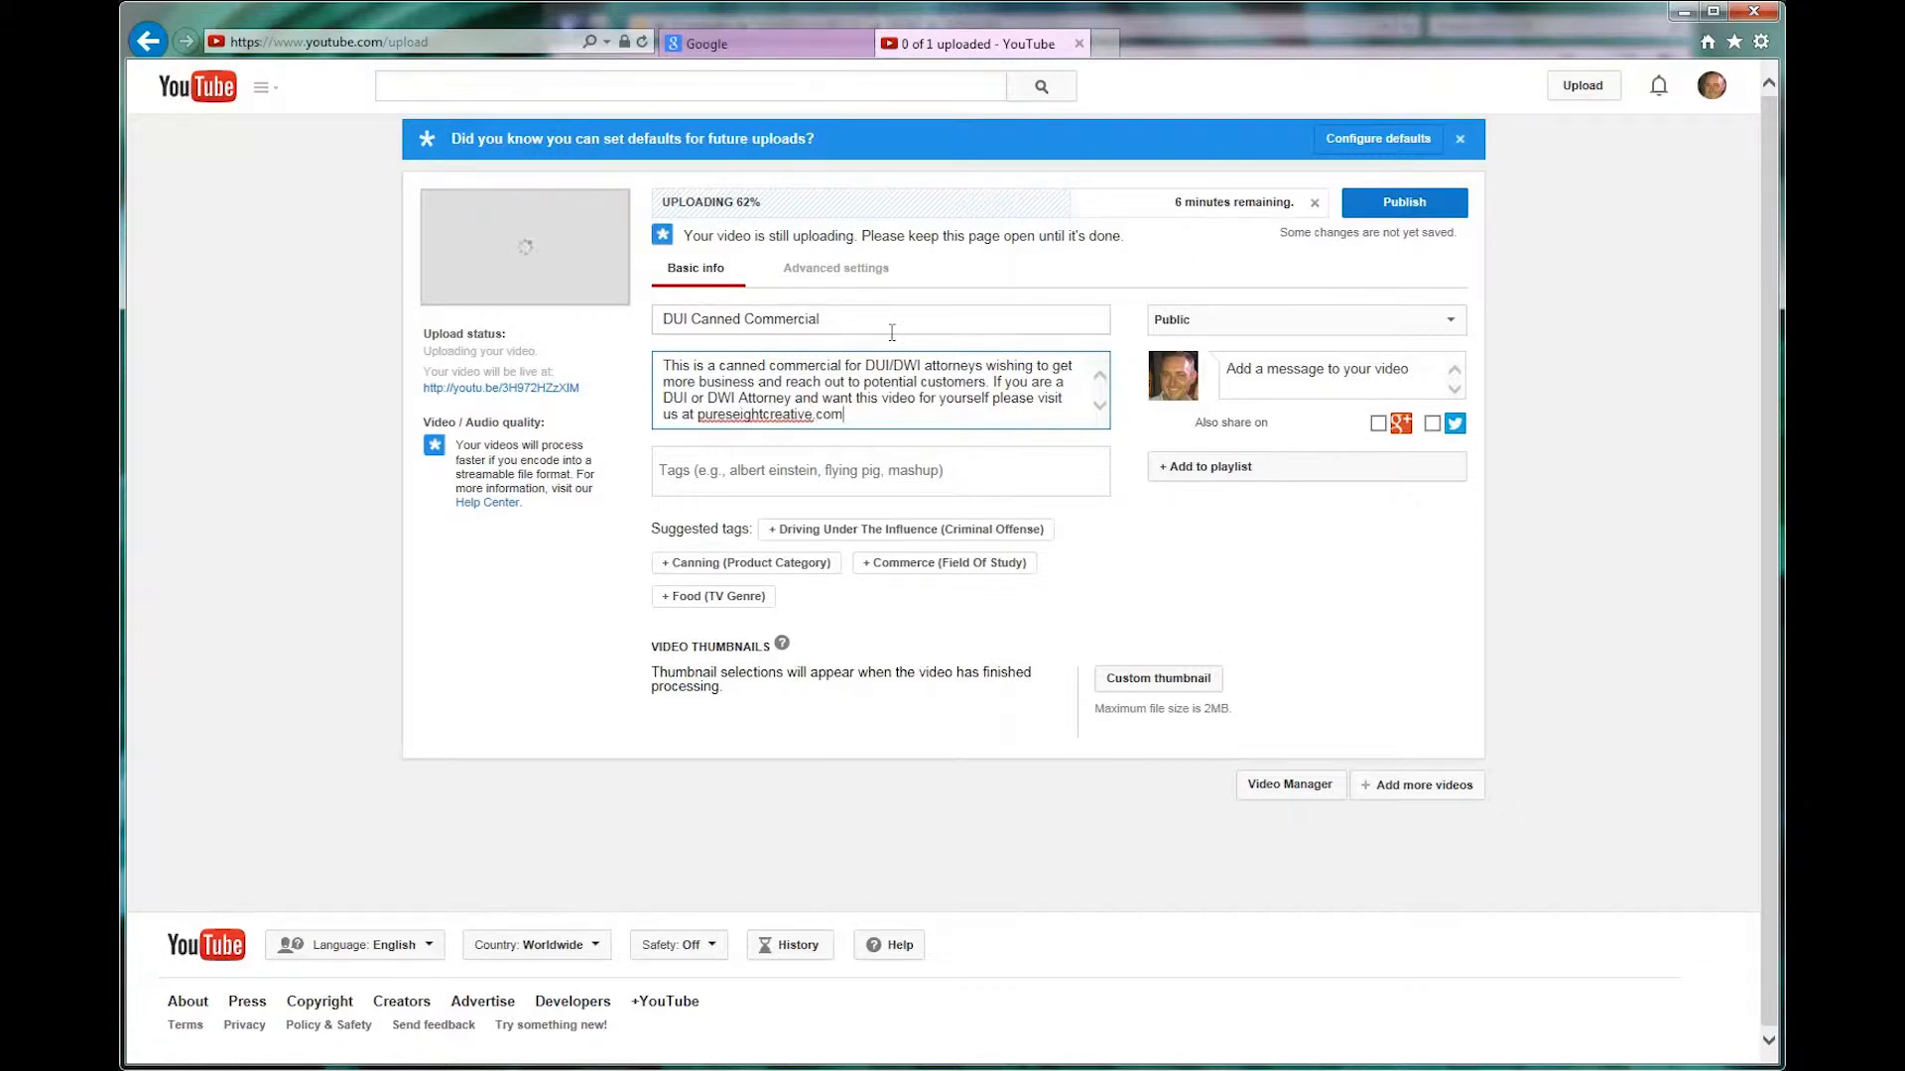
Tag the video with the suggested topic Driving Under The Influence (Criminal Offense) and the plain tag dui
click(838, 479)
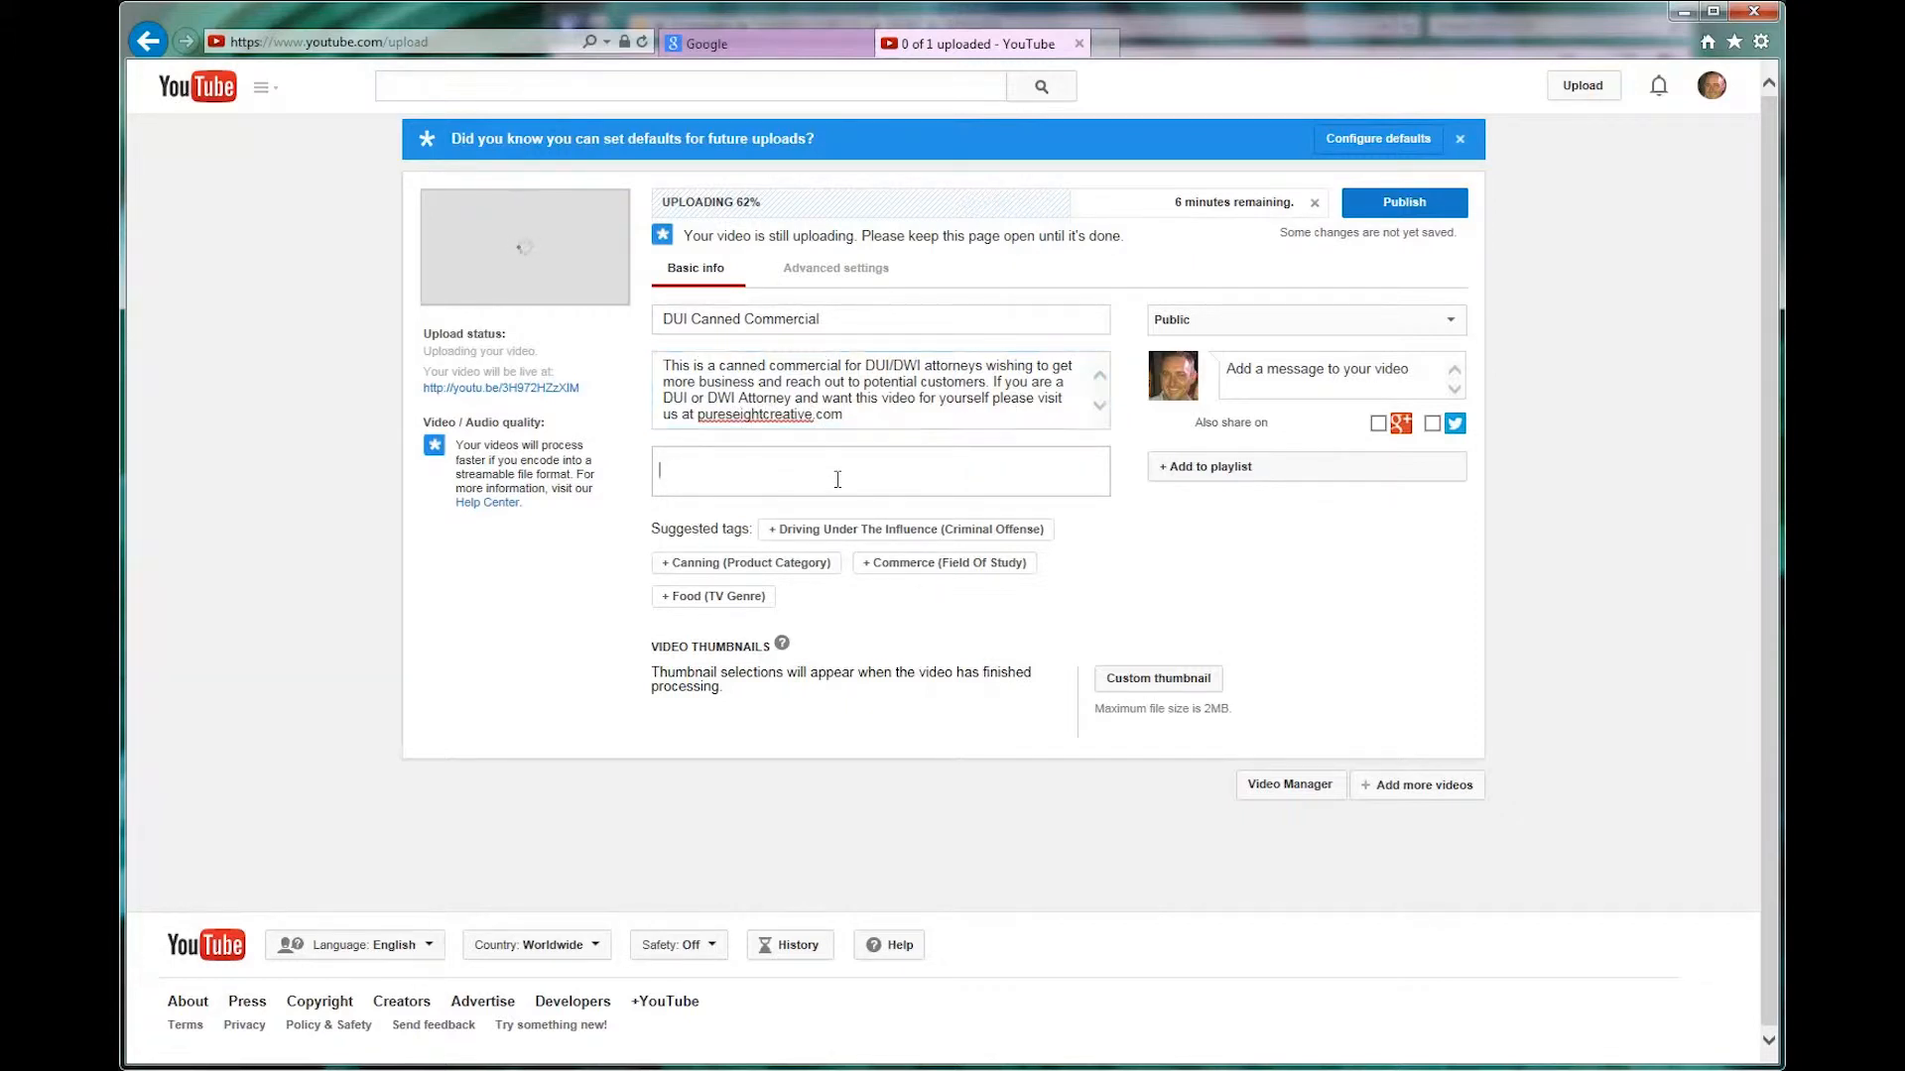
click(643, 480)
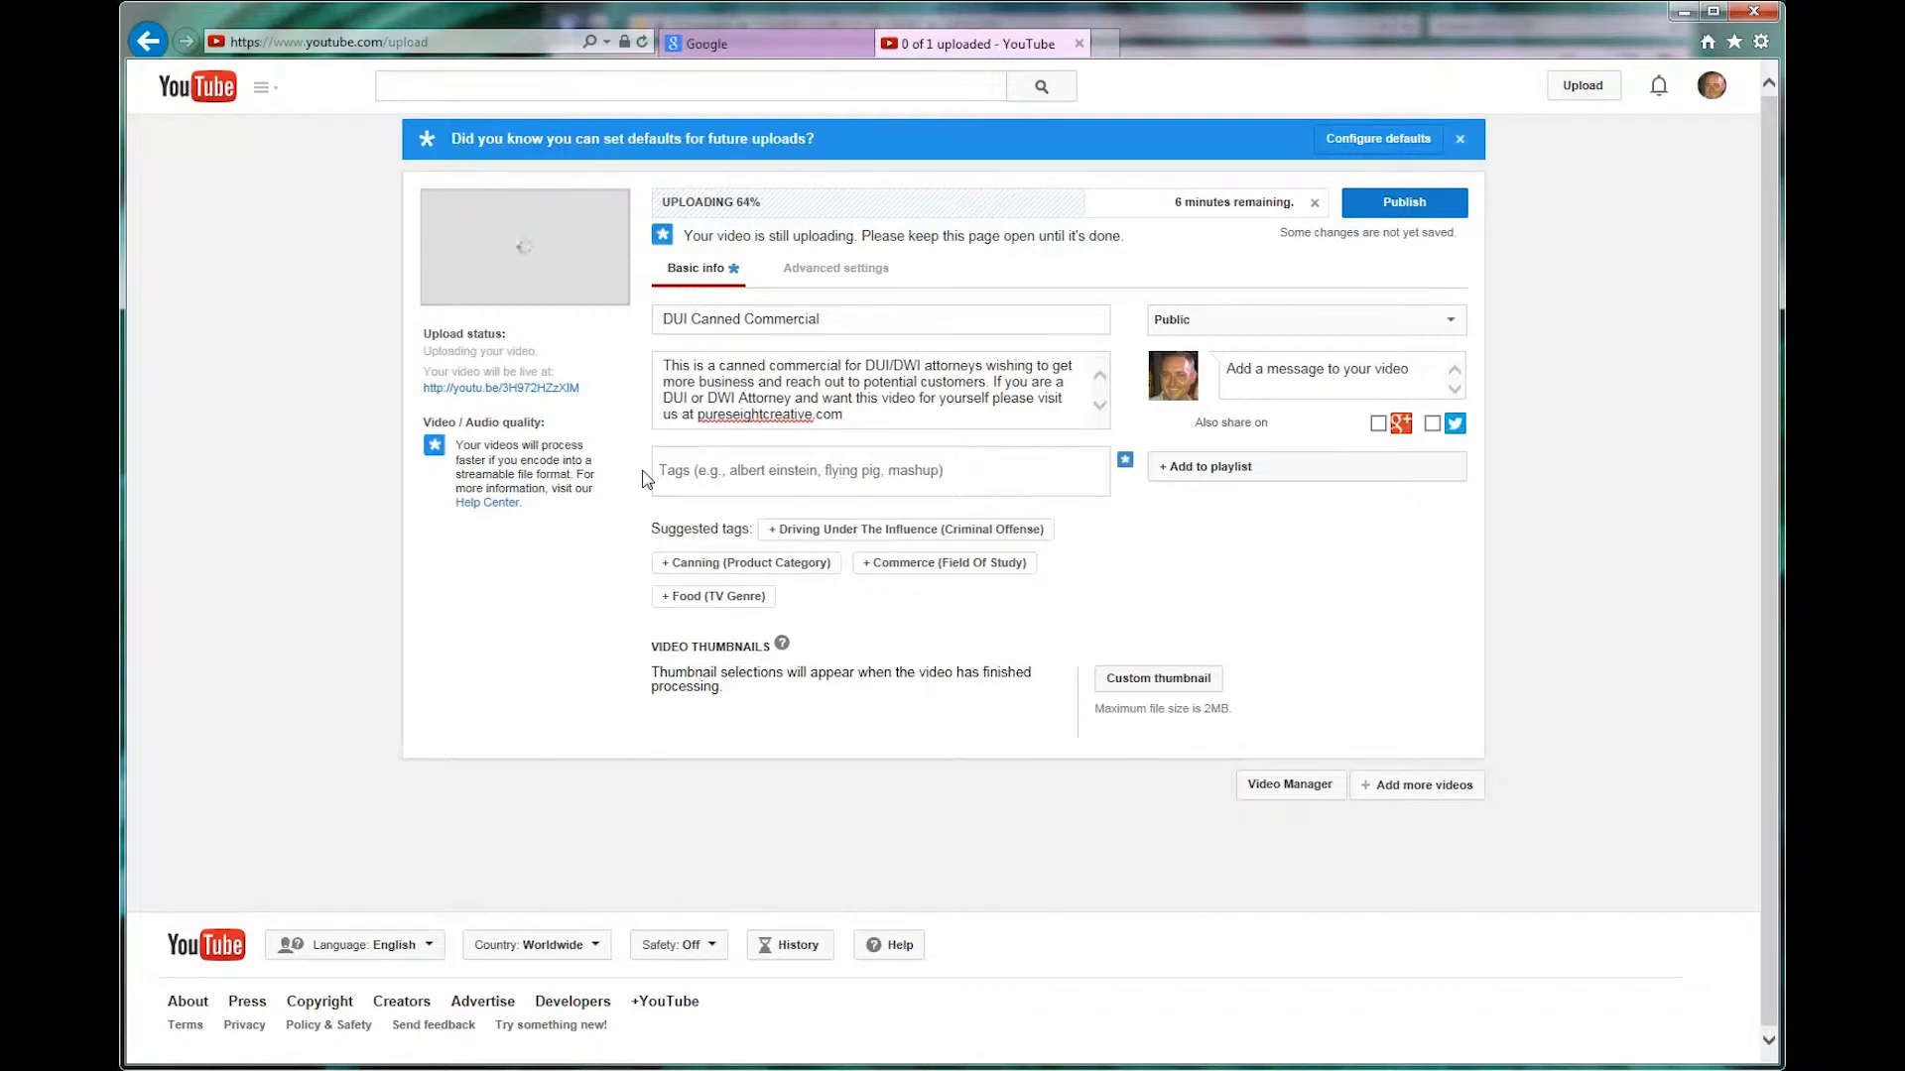
click(730, 474)
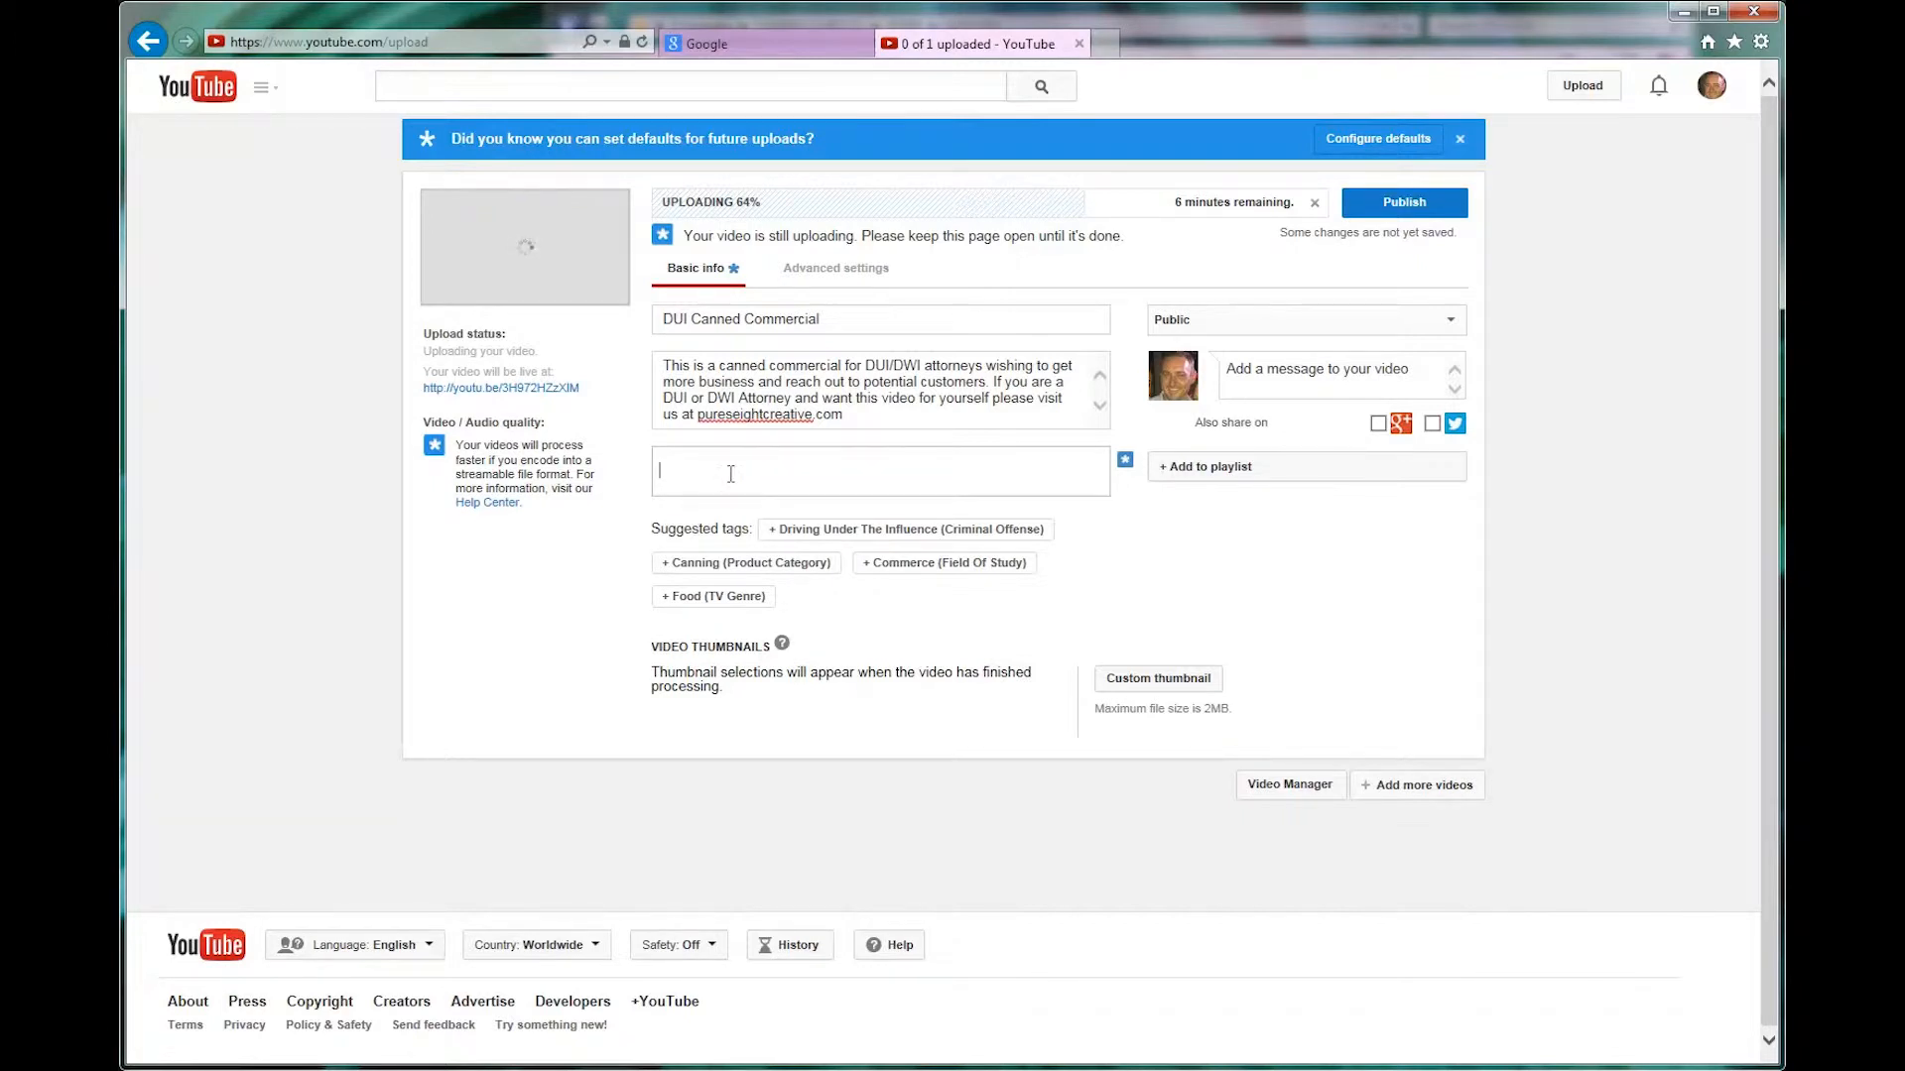
text(dui)
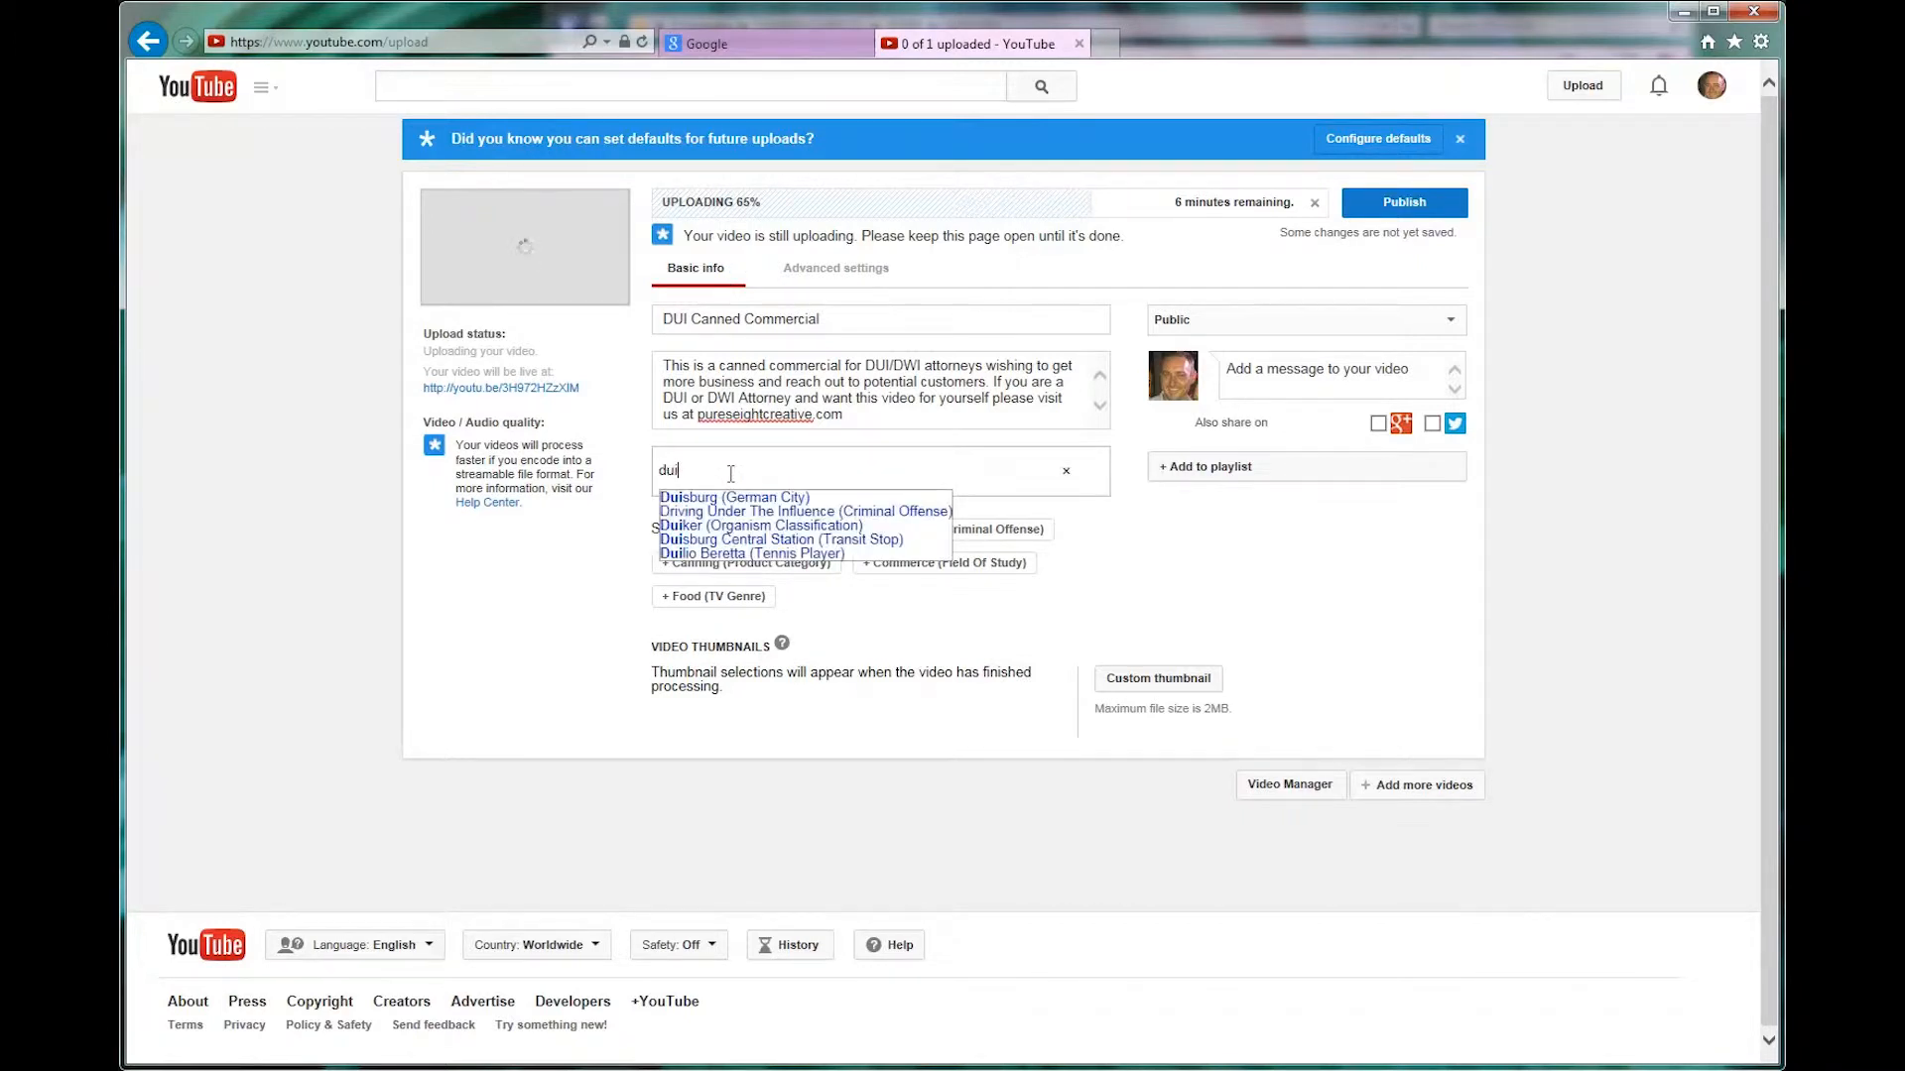
click(765, 512)
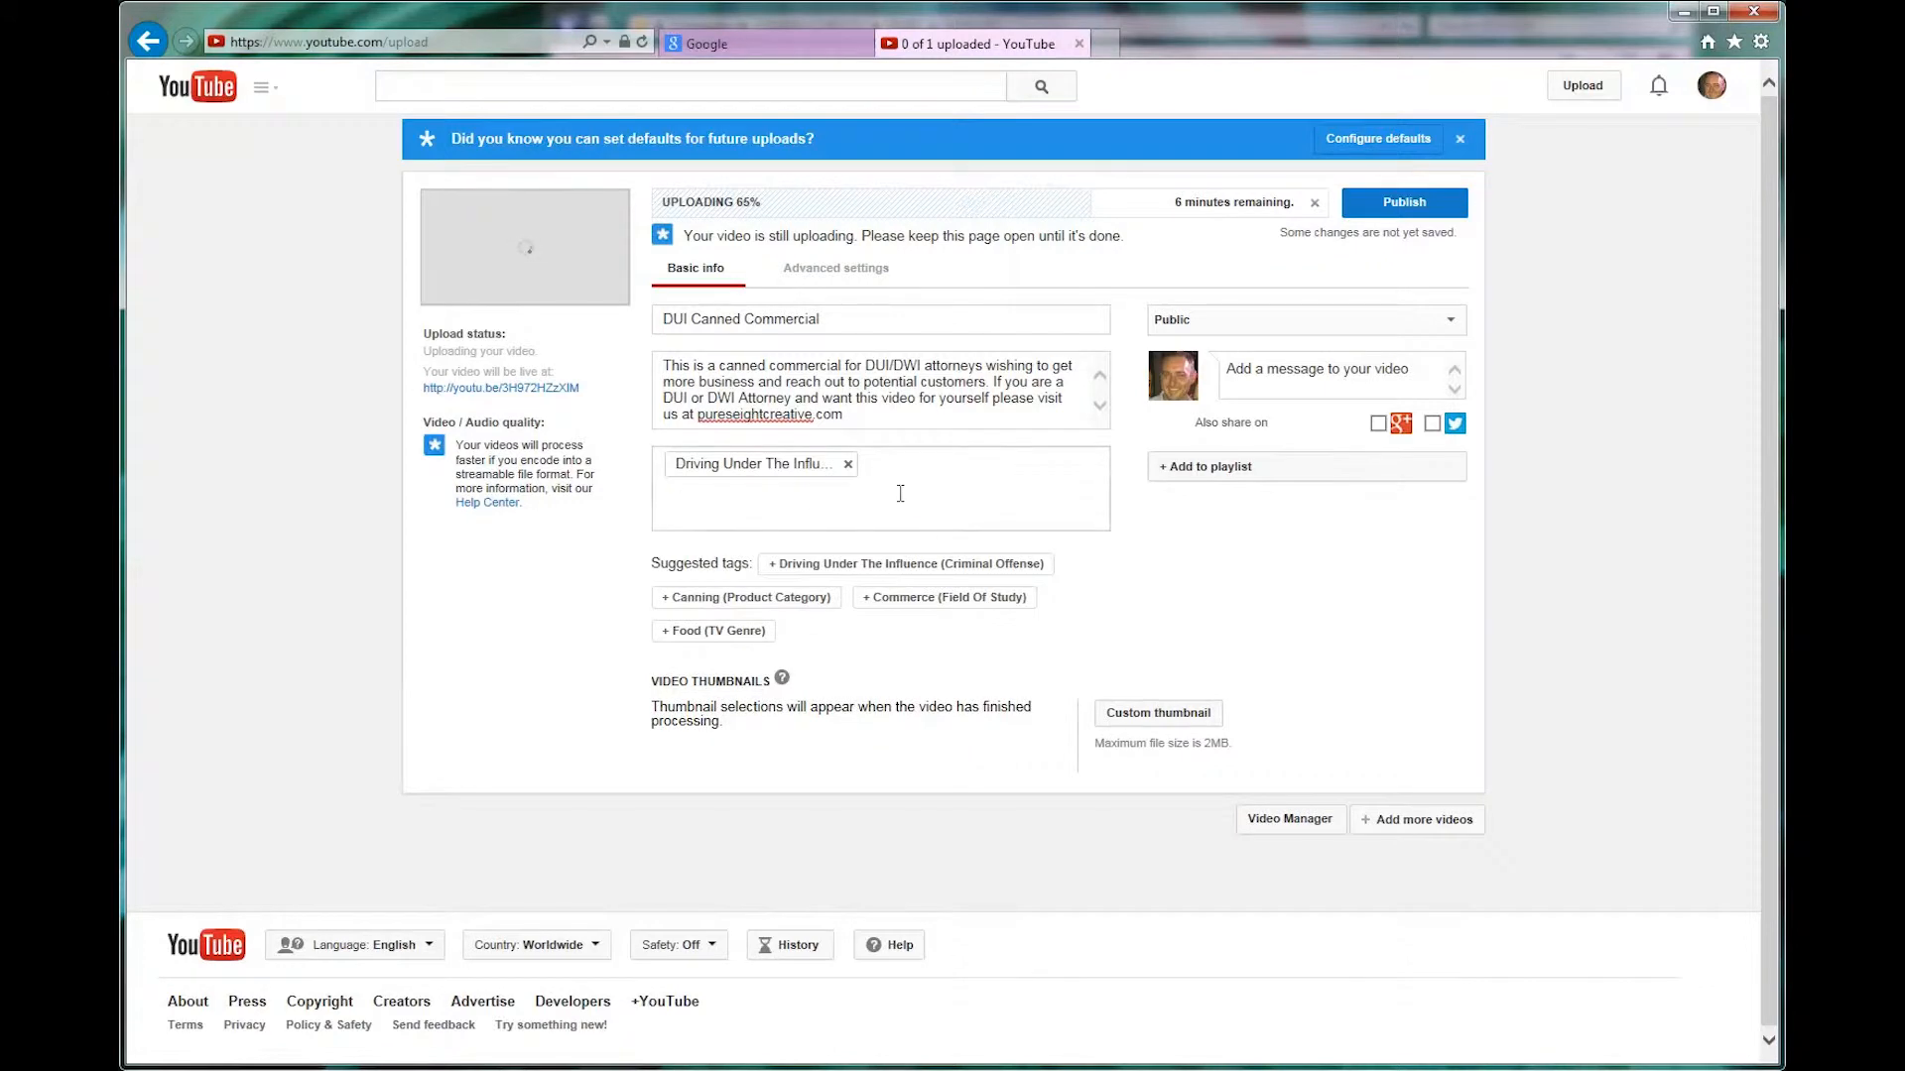
text(dui)
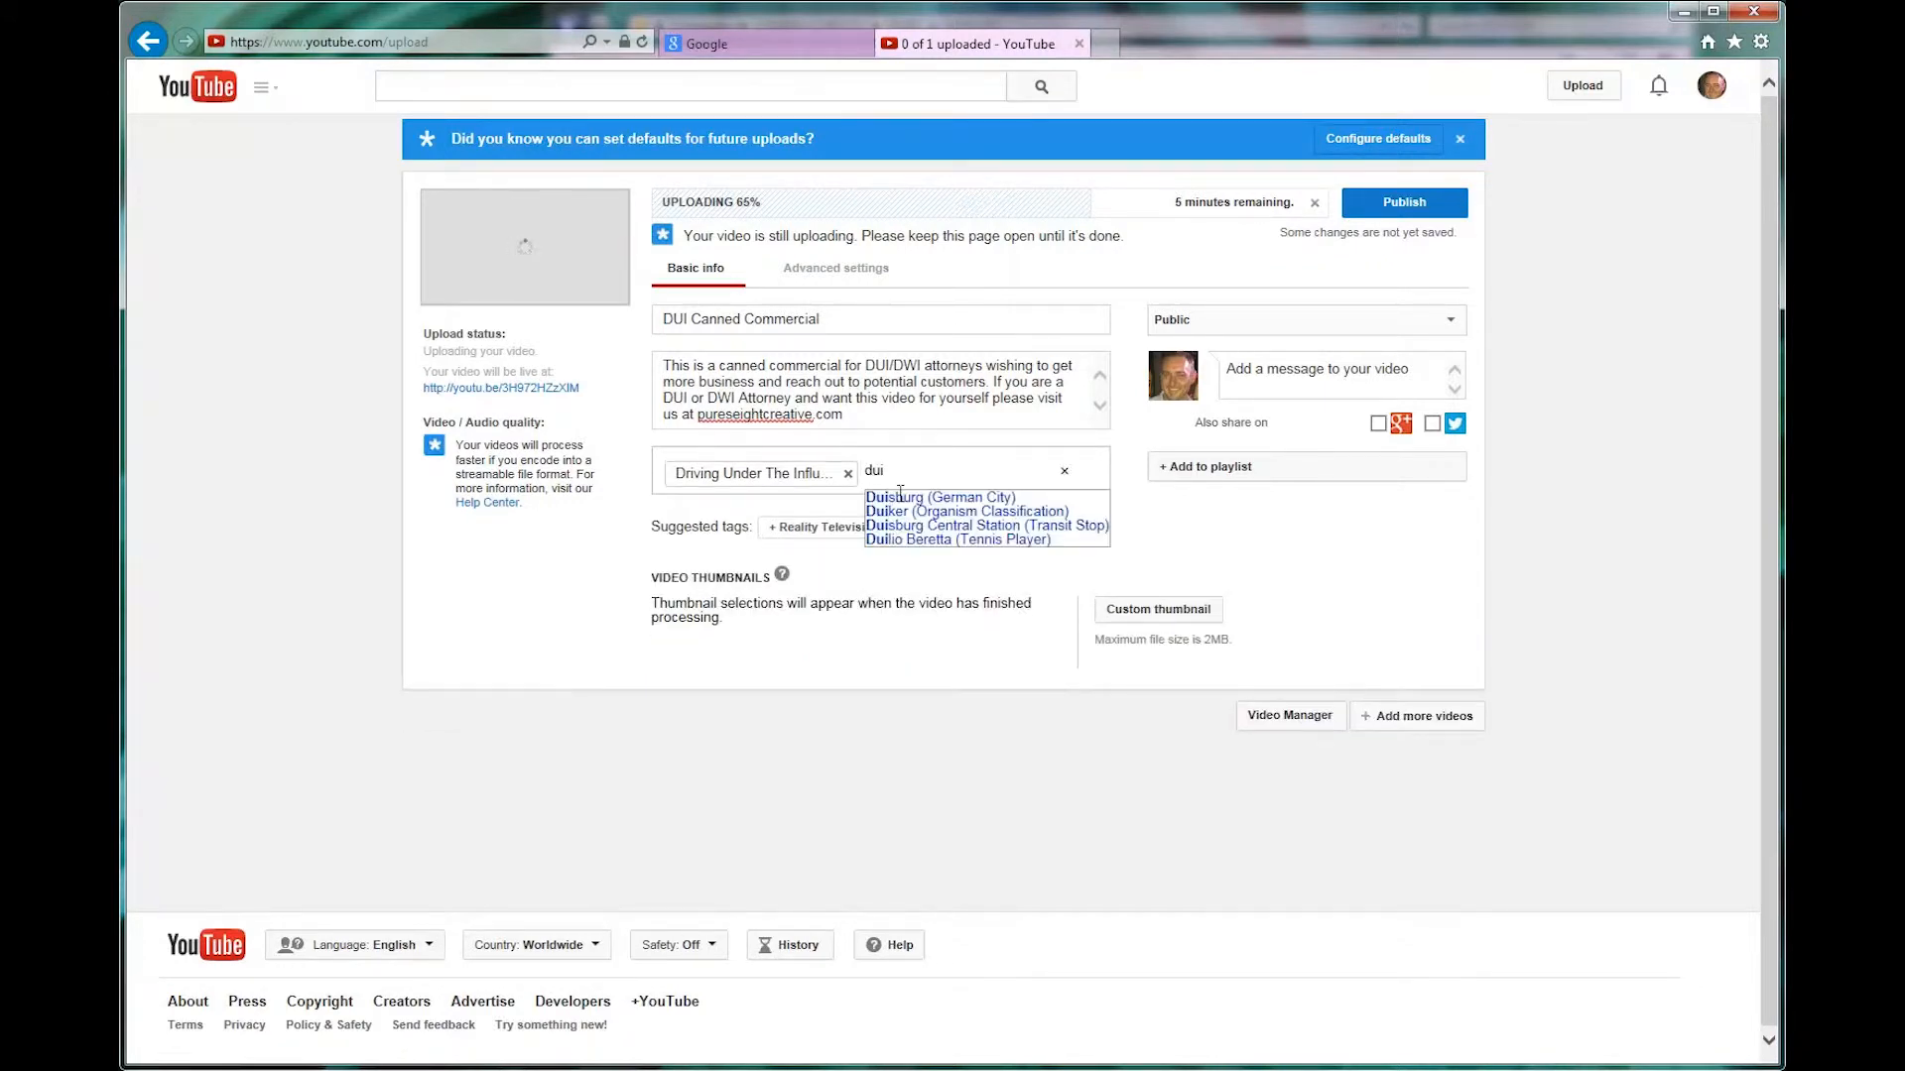
key(Return)
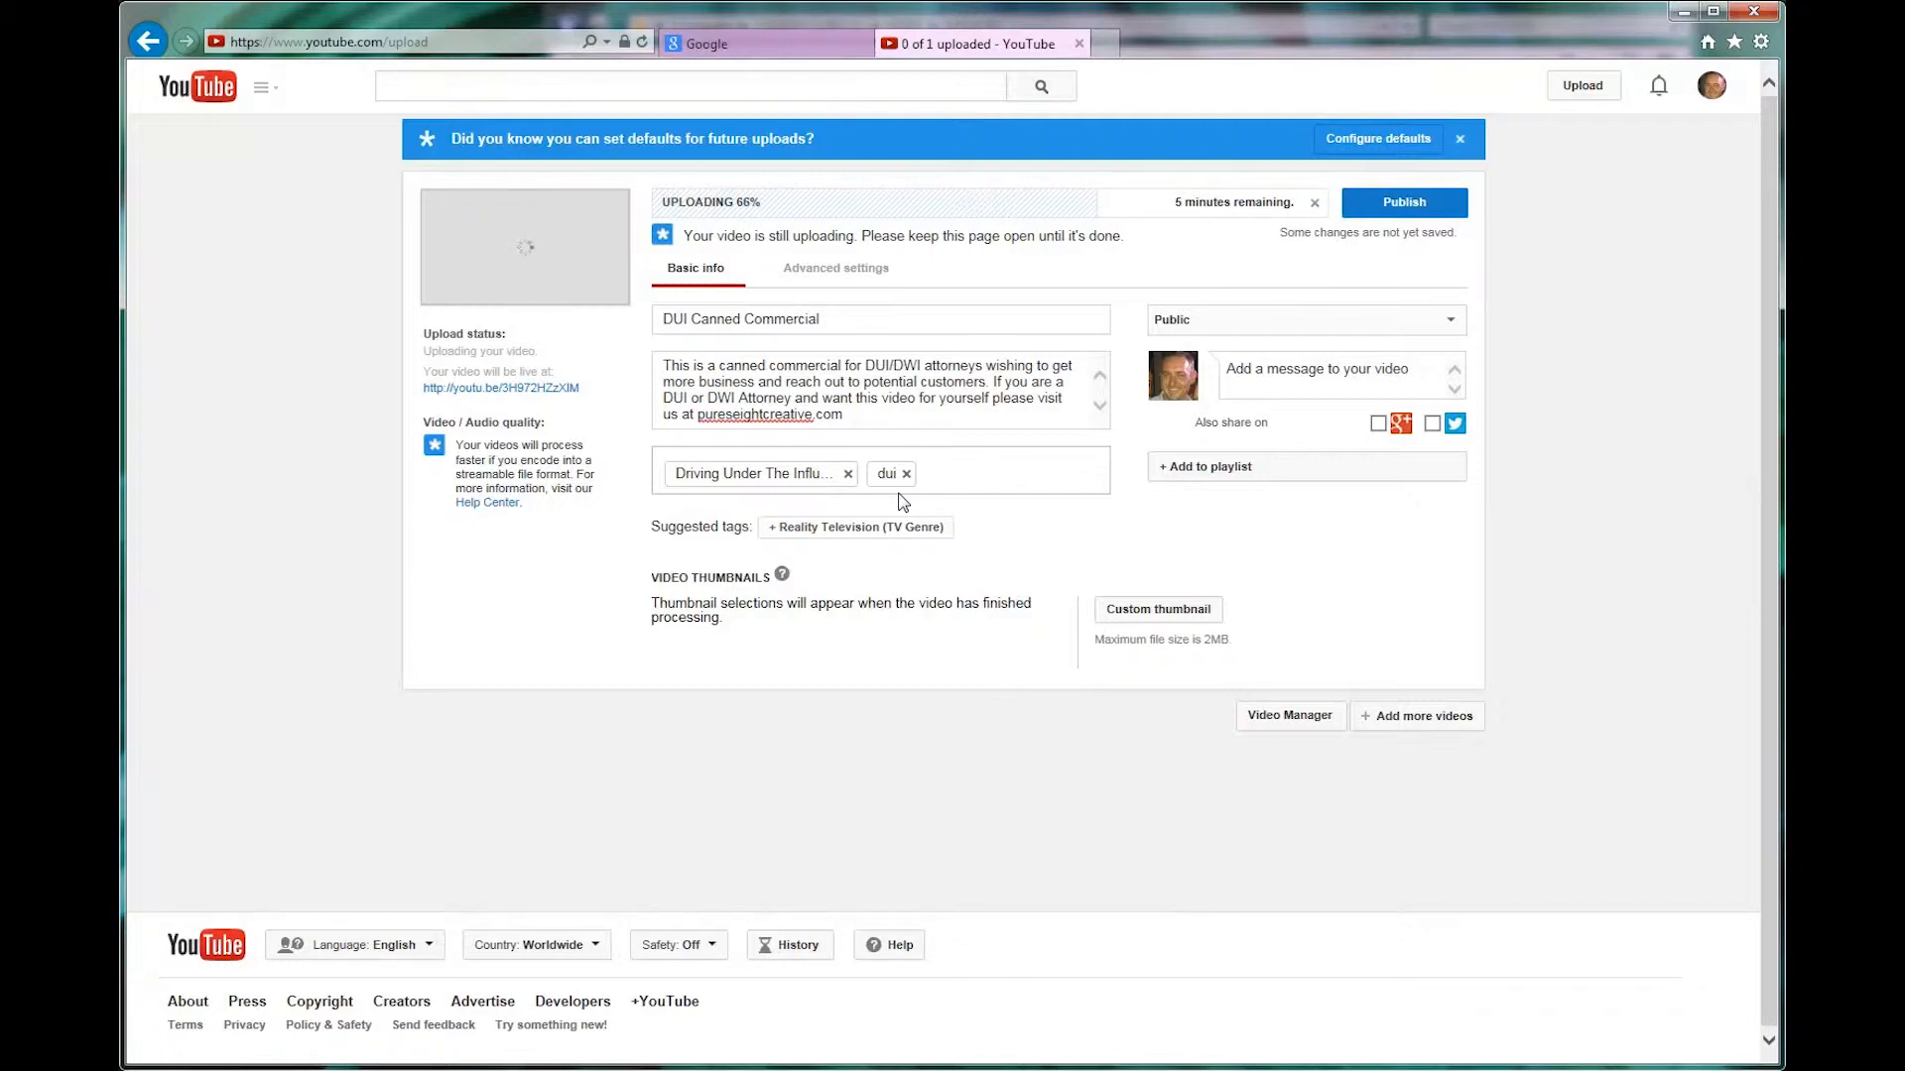
Add the tag puresight creative and the suggested tag Attorney At Law (Job Title)
text(puresight )
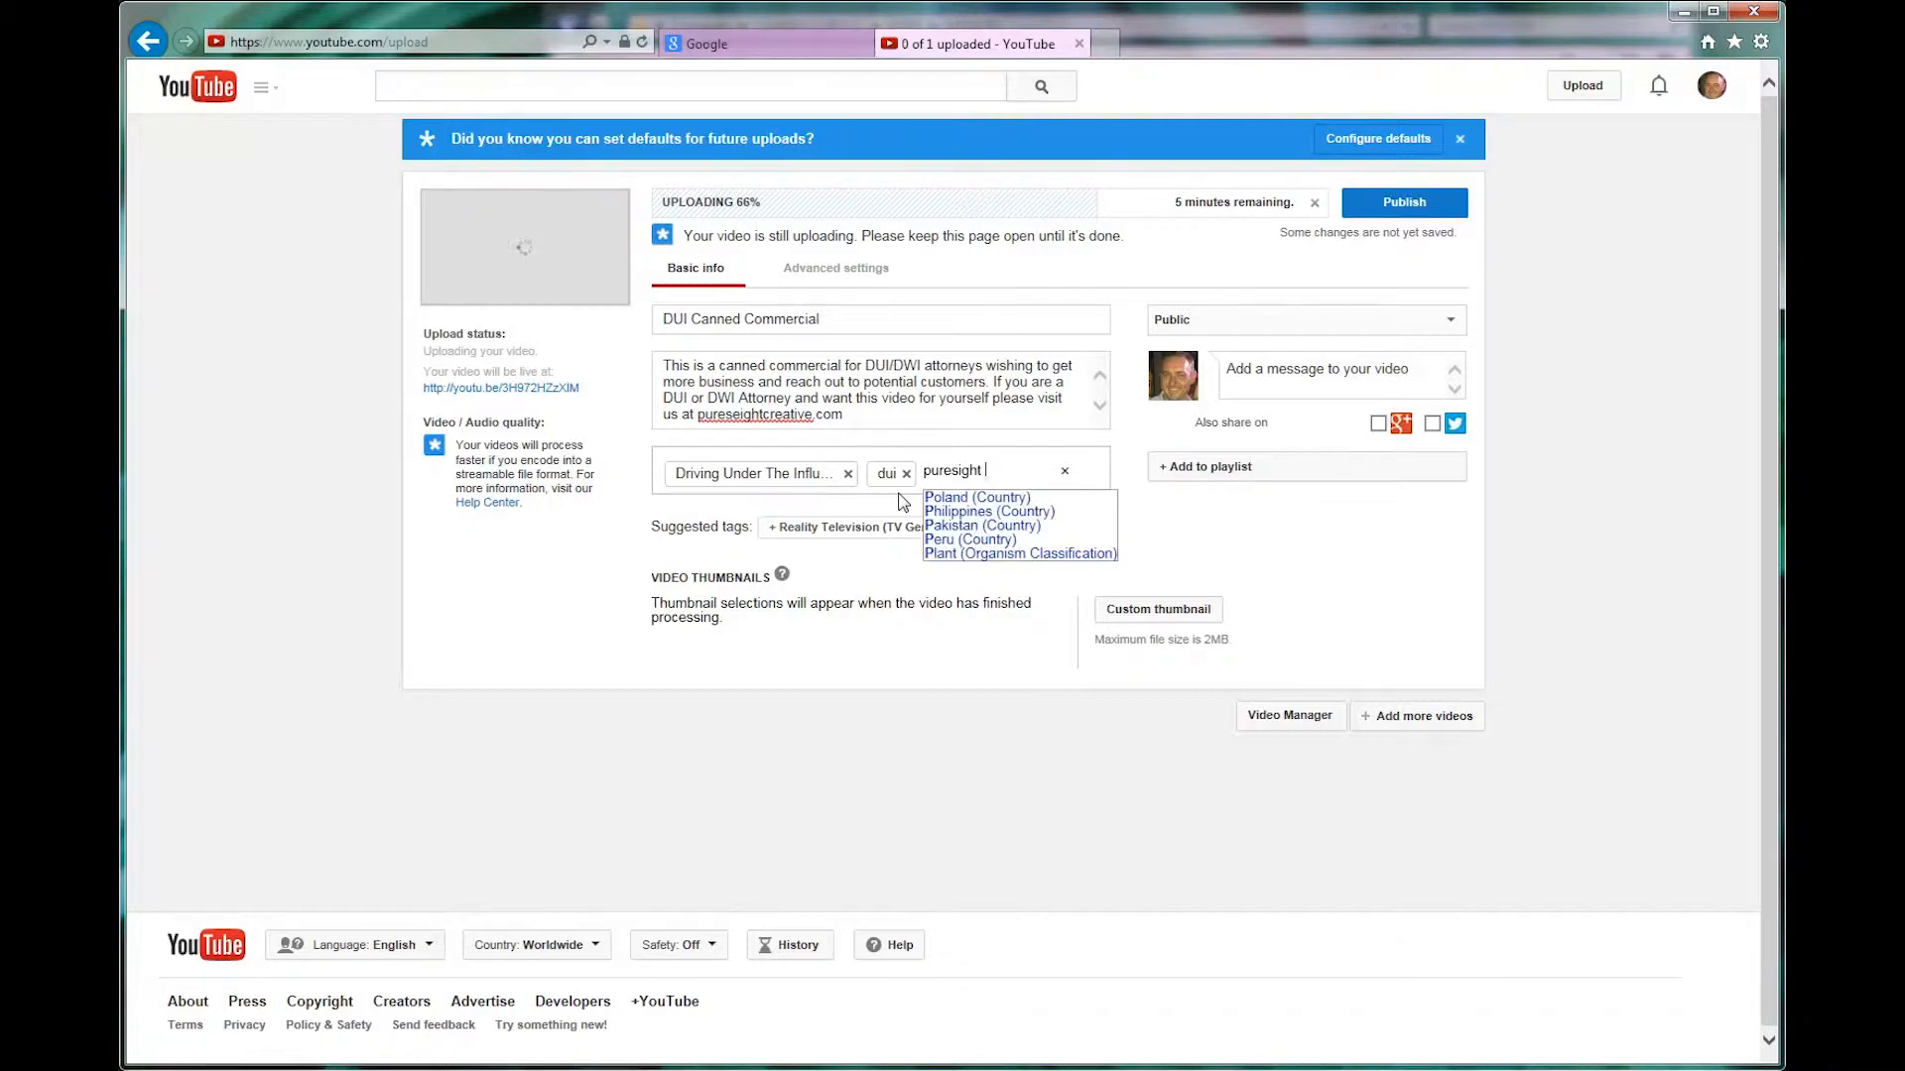
text(creative)
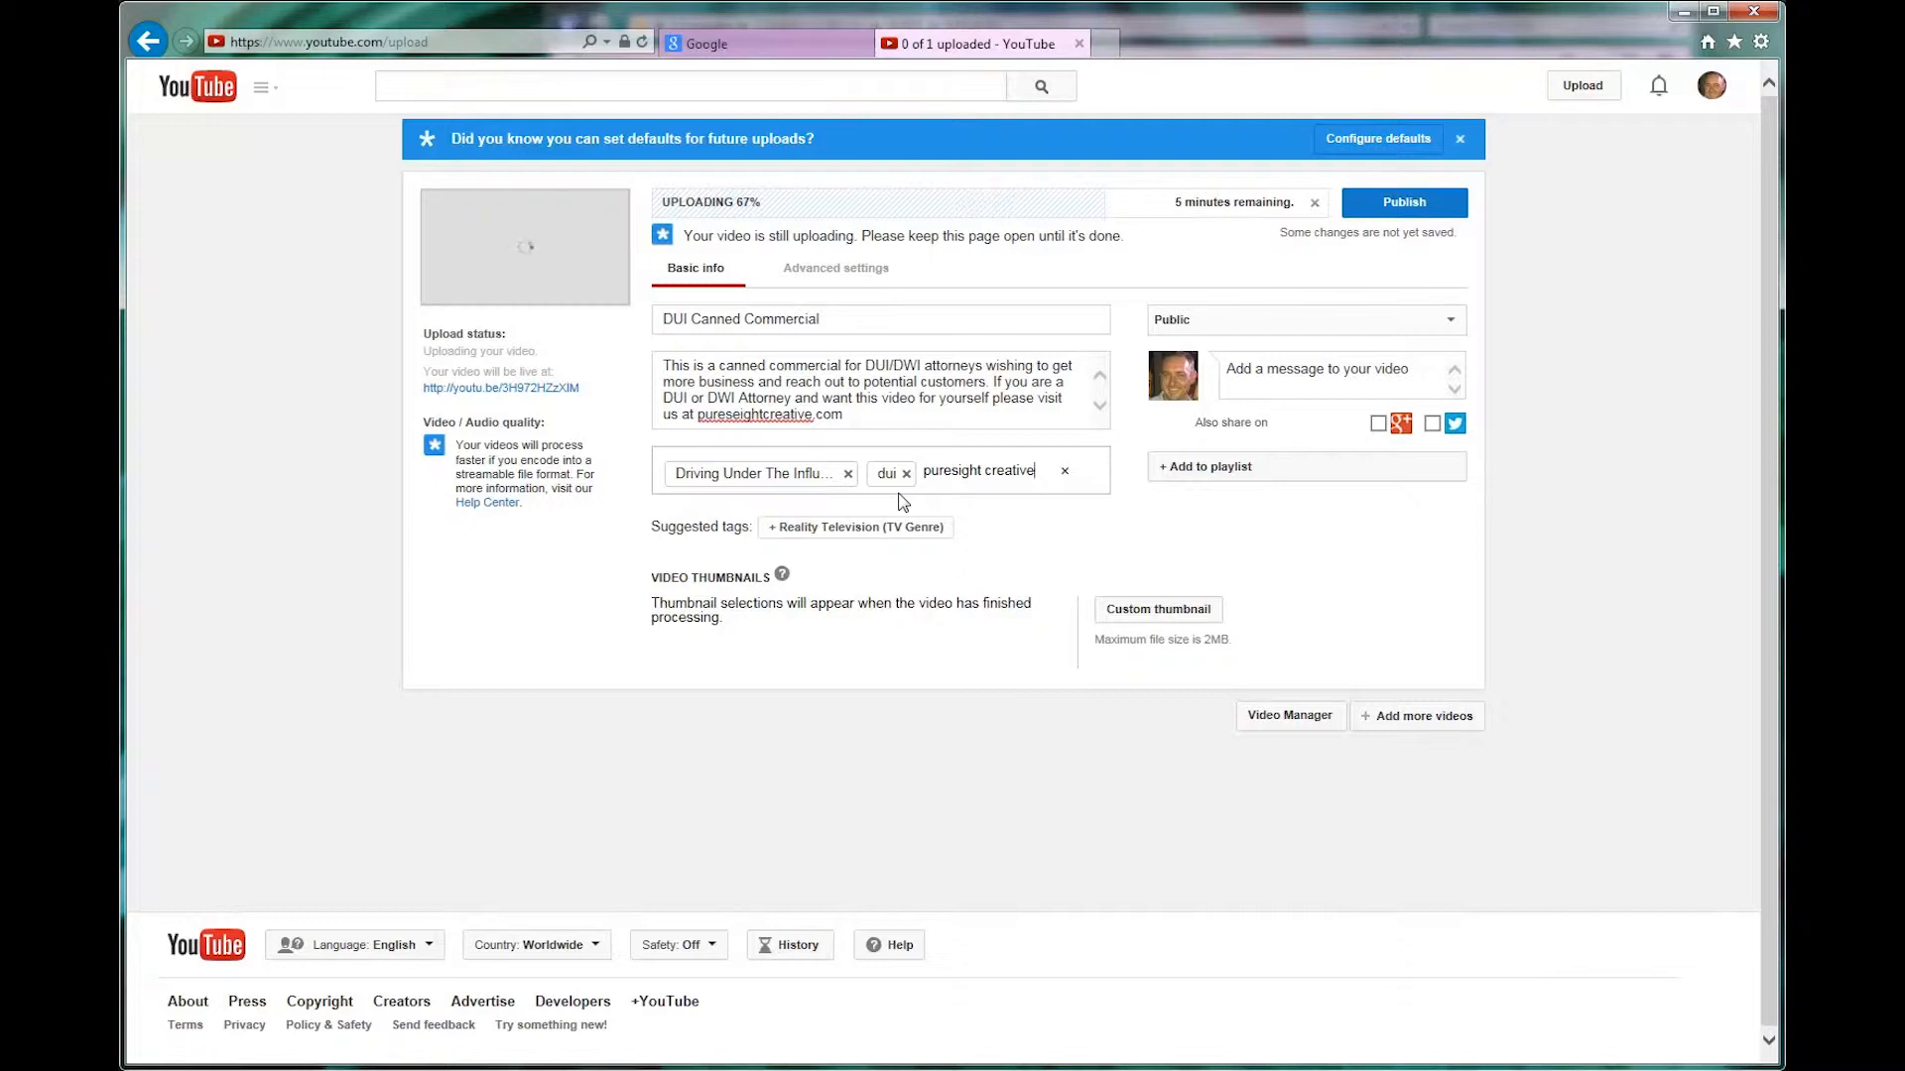
key(Return)
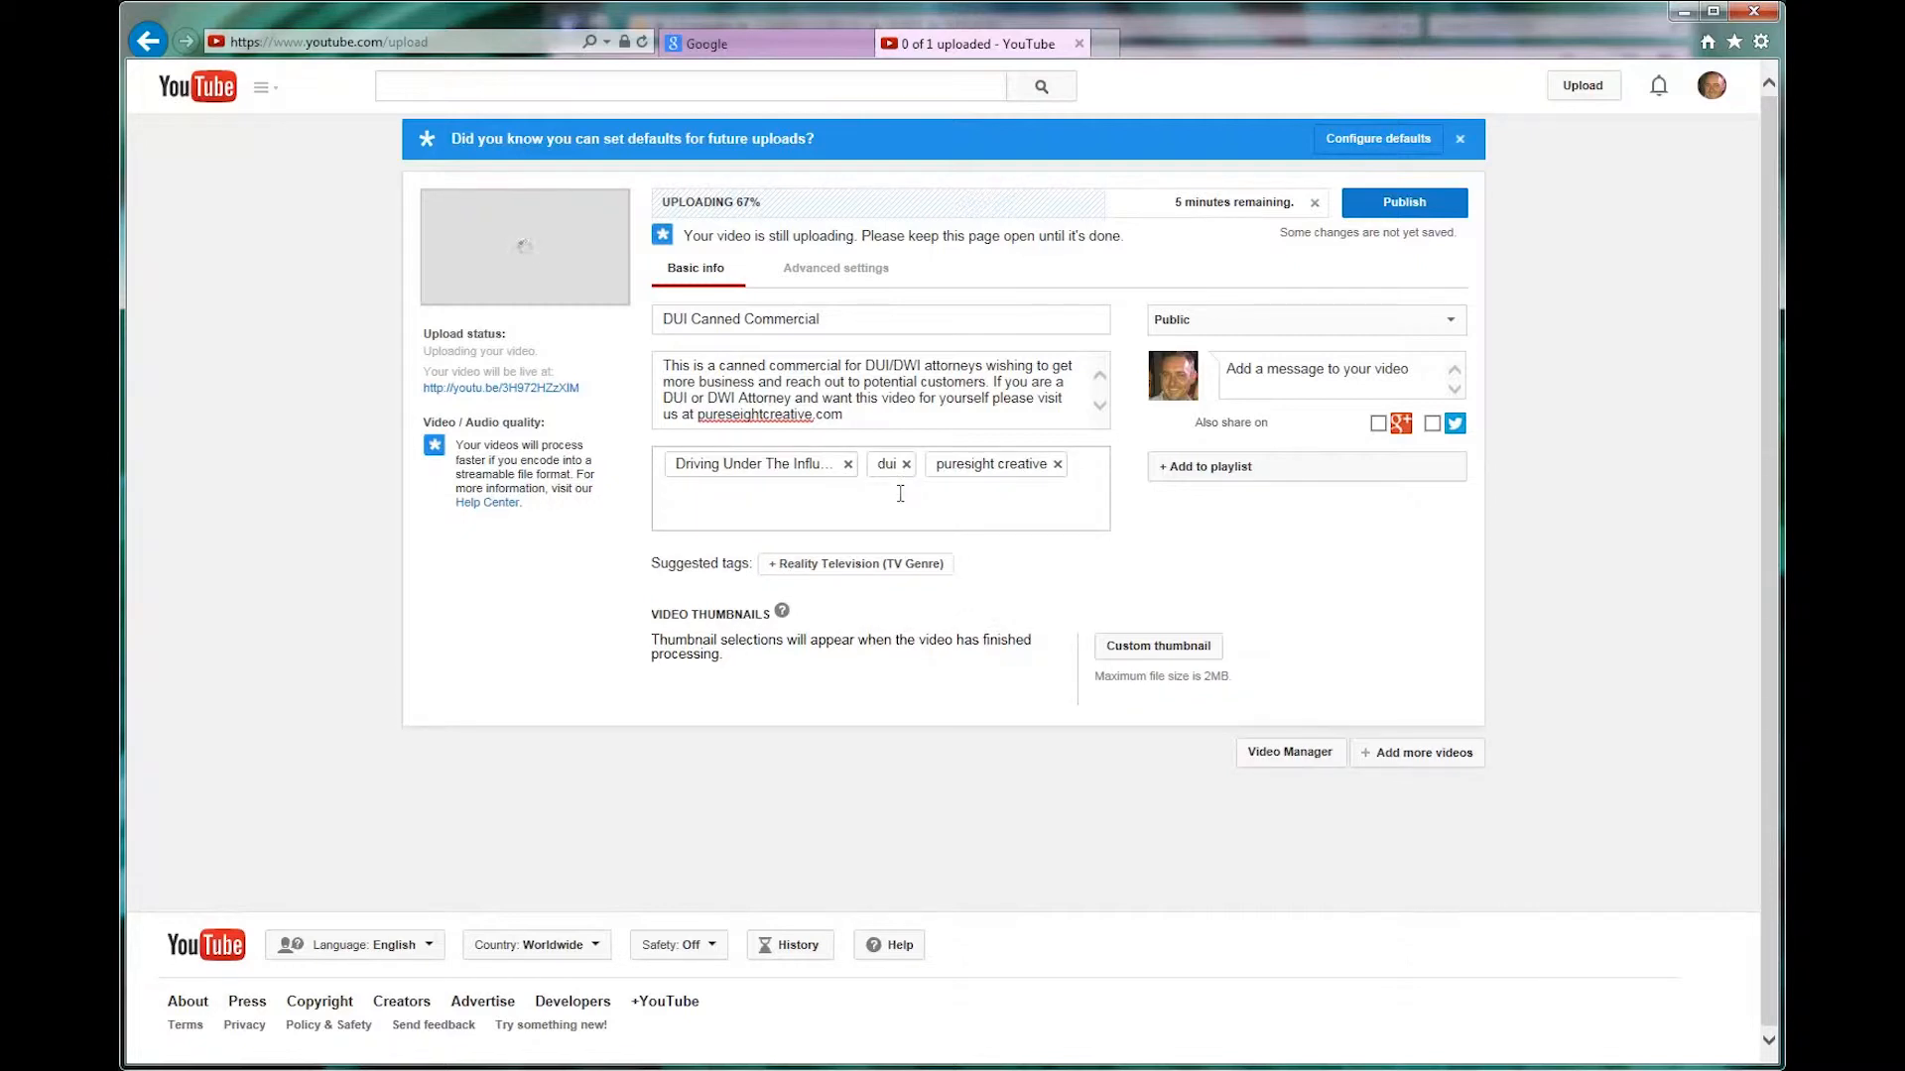
text(attorney)
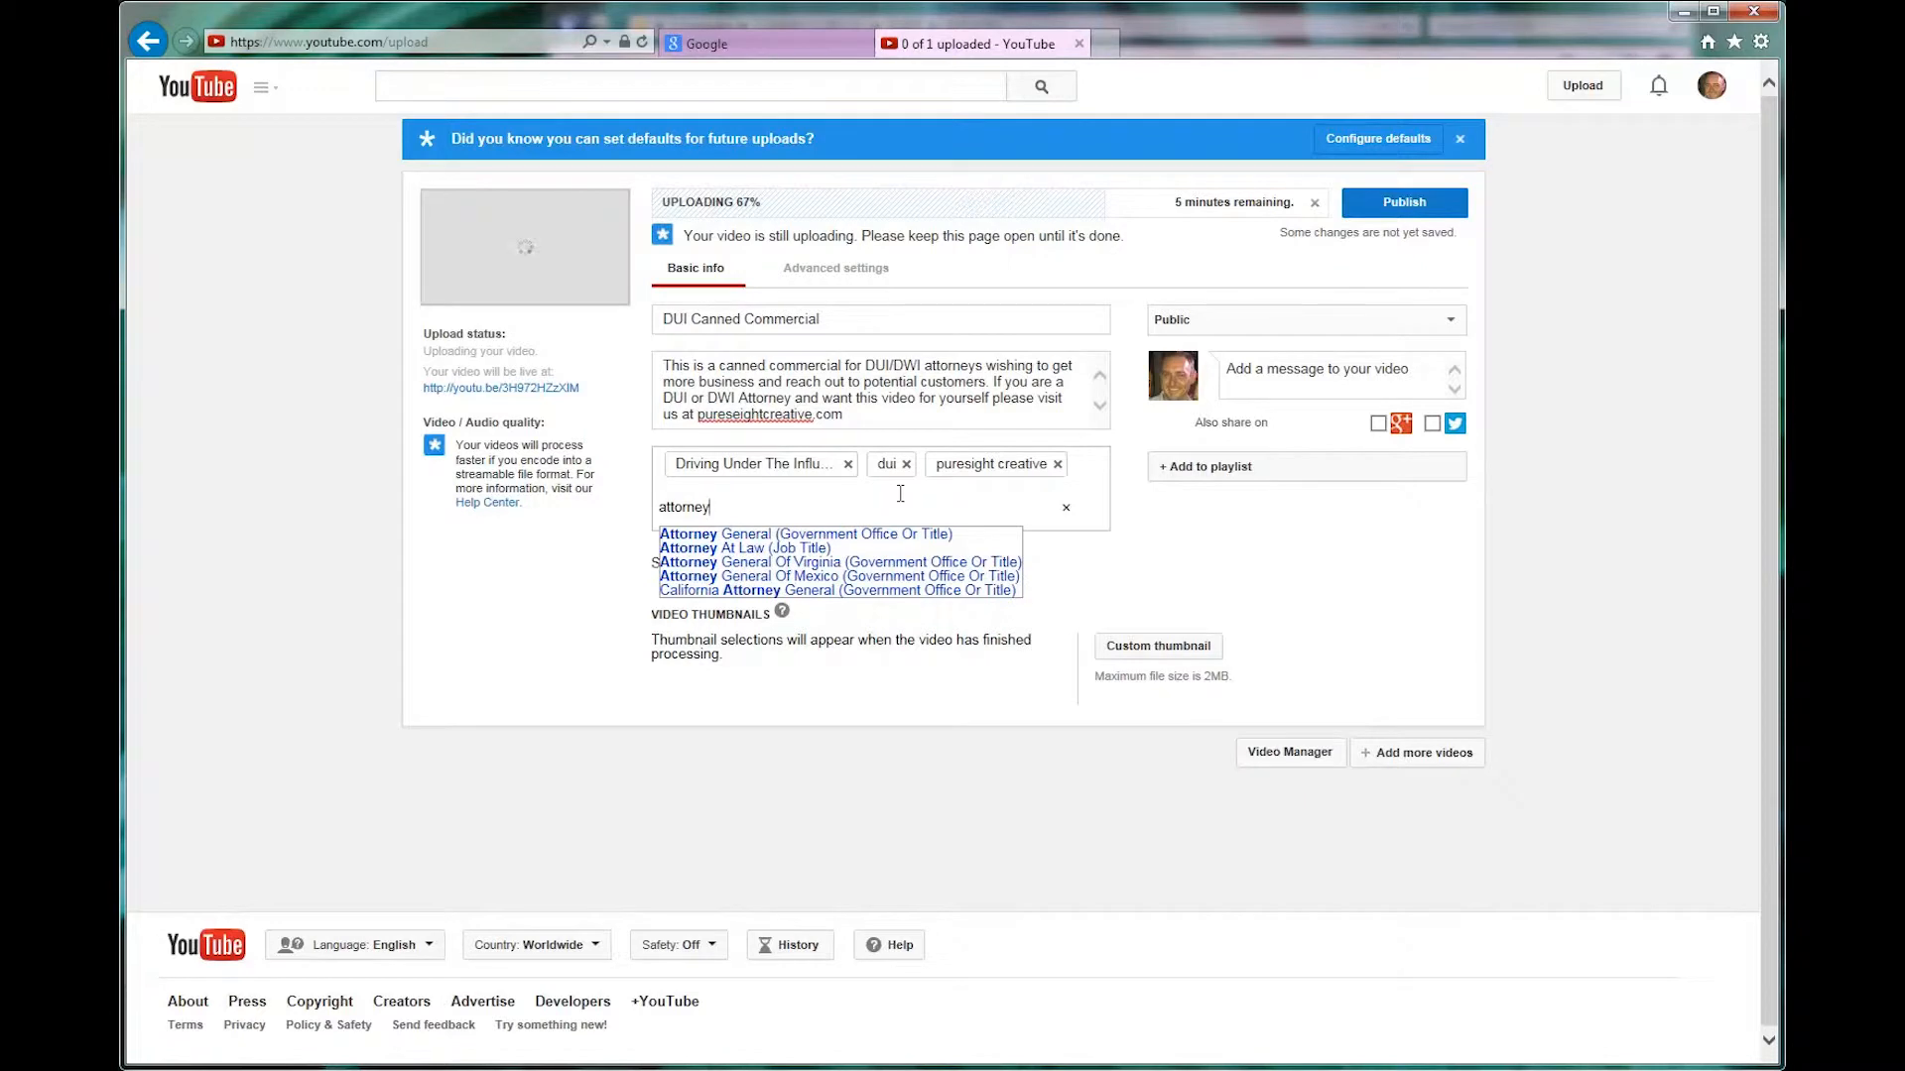
click(774, 548)
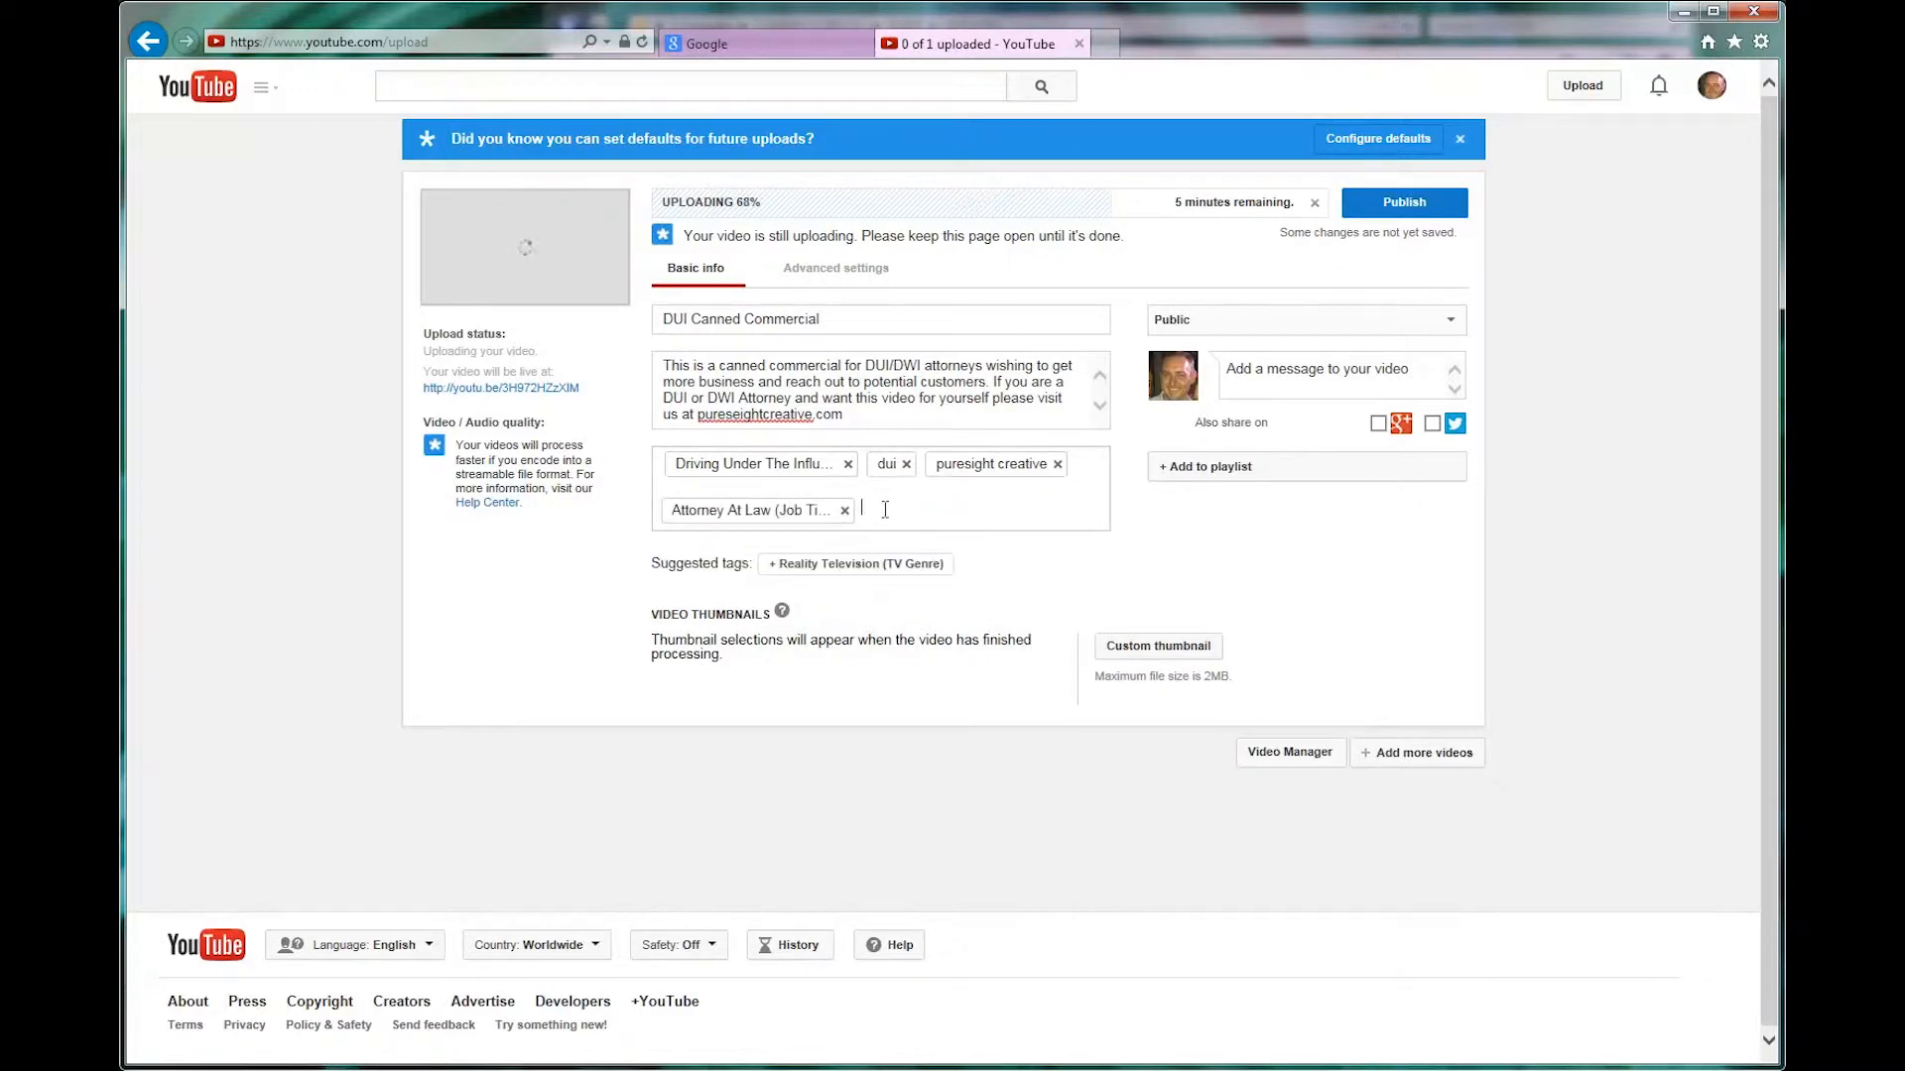
Add the tags dui attorney and dwi attorney, plus the suggested tag Lawyer (Profession)
text(dui attorney)
key(Return)
text(dwi attorney)
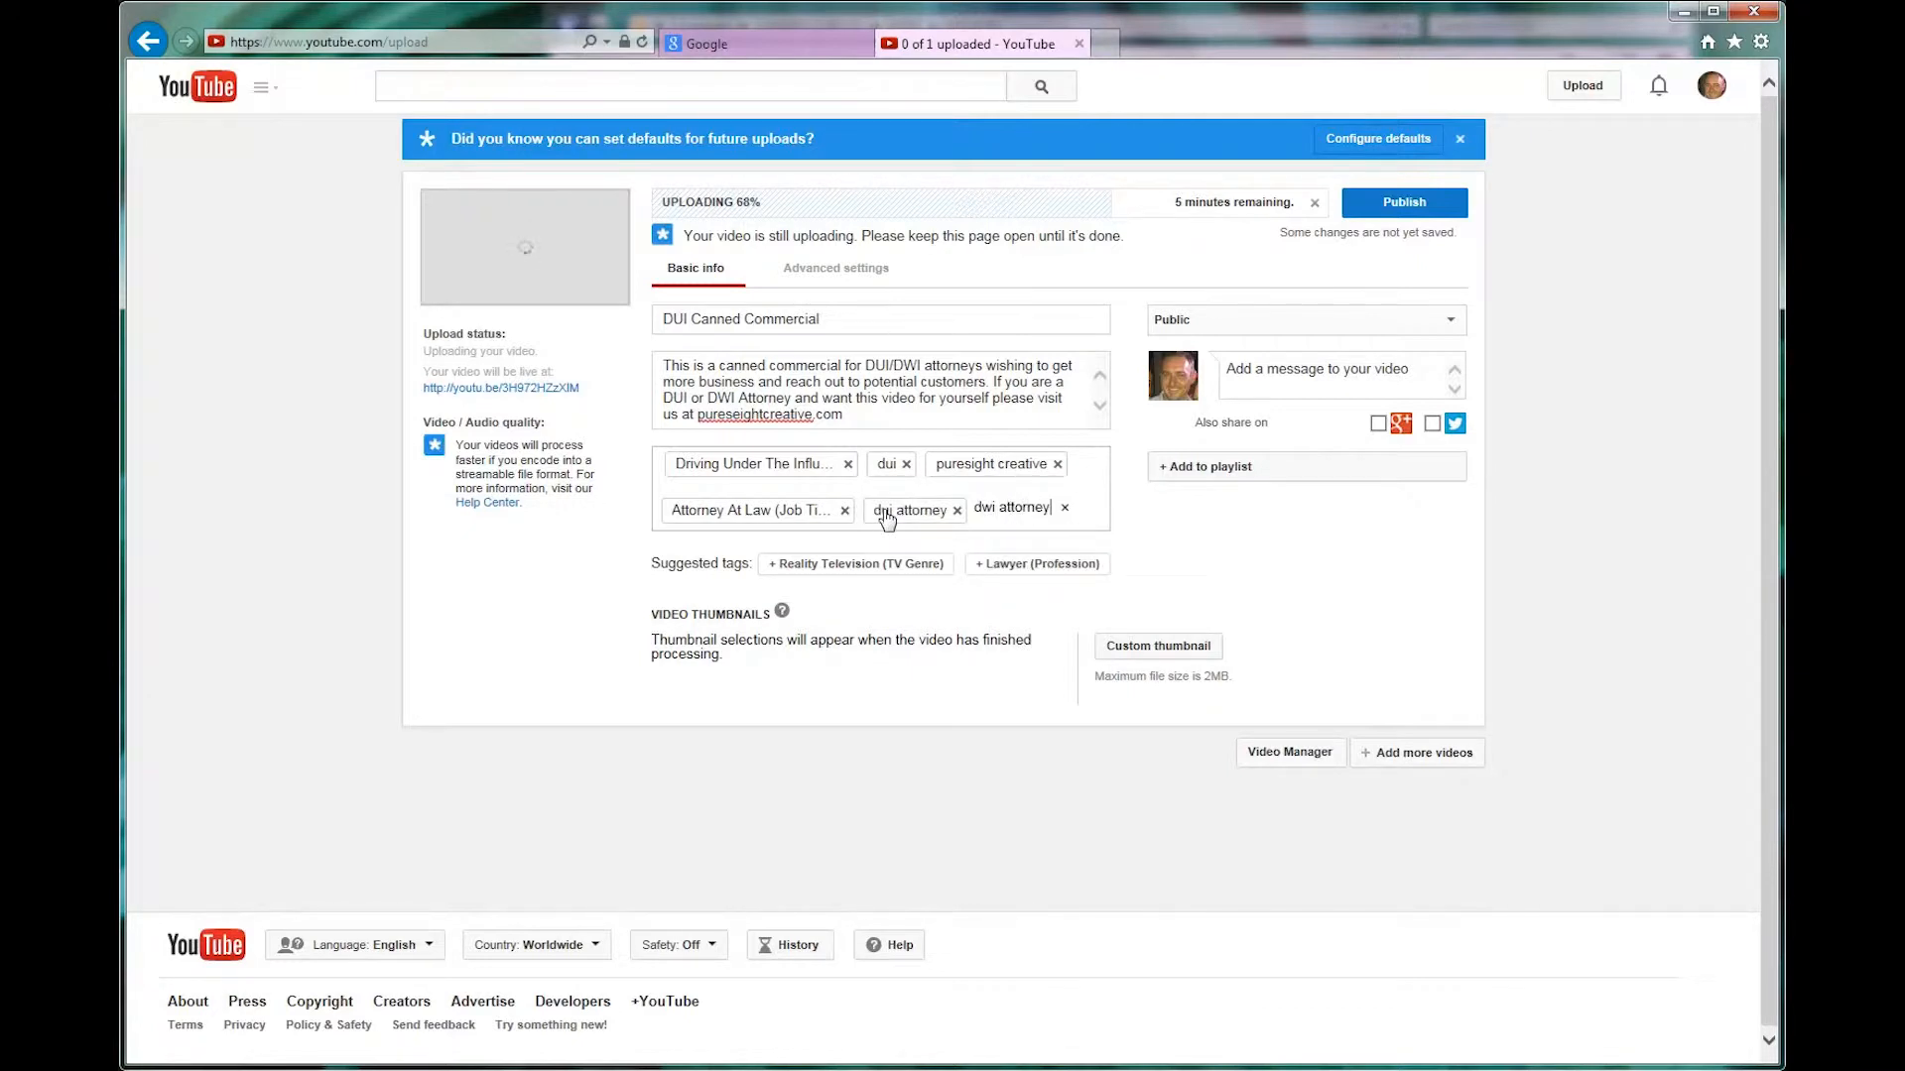
key(Return)
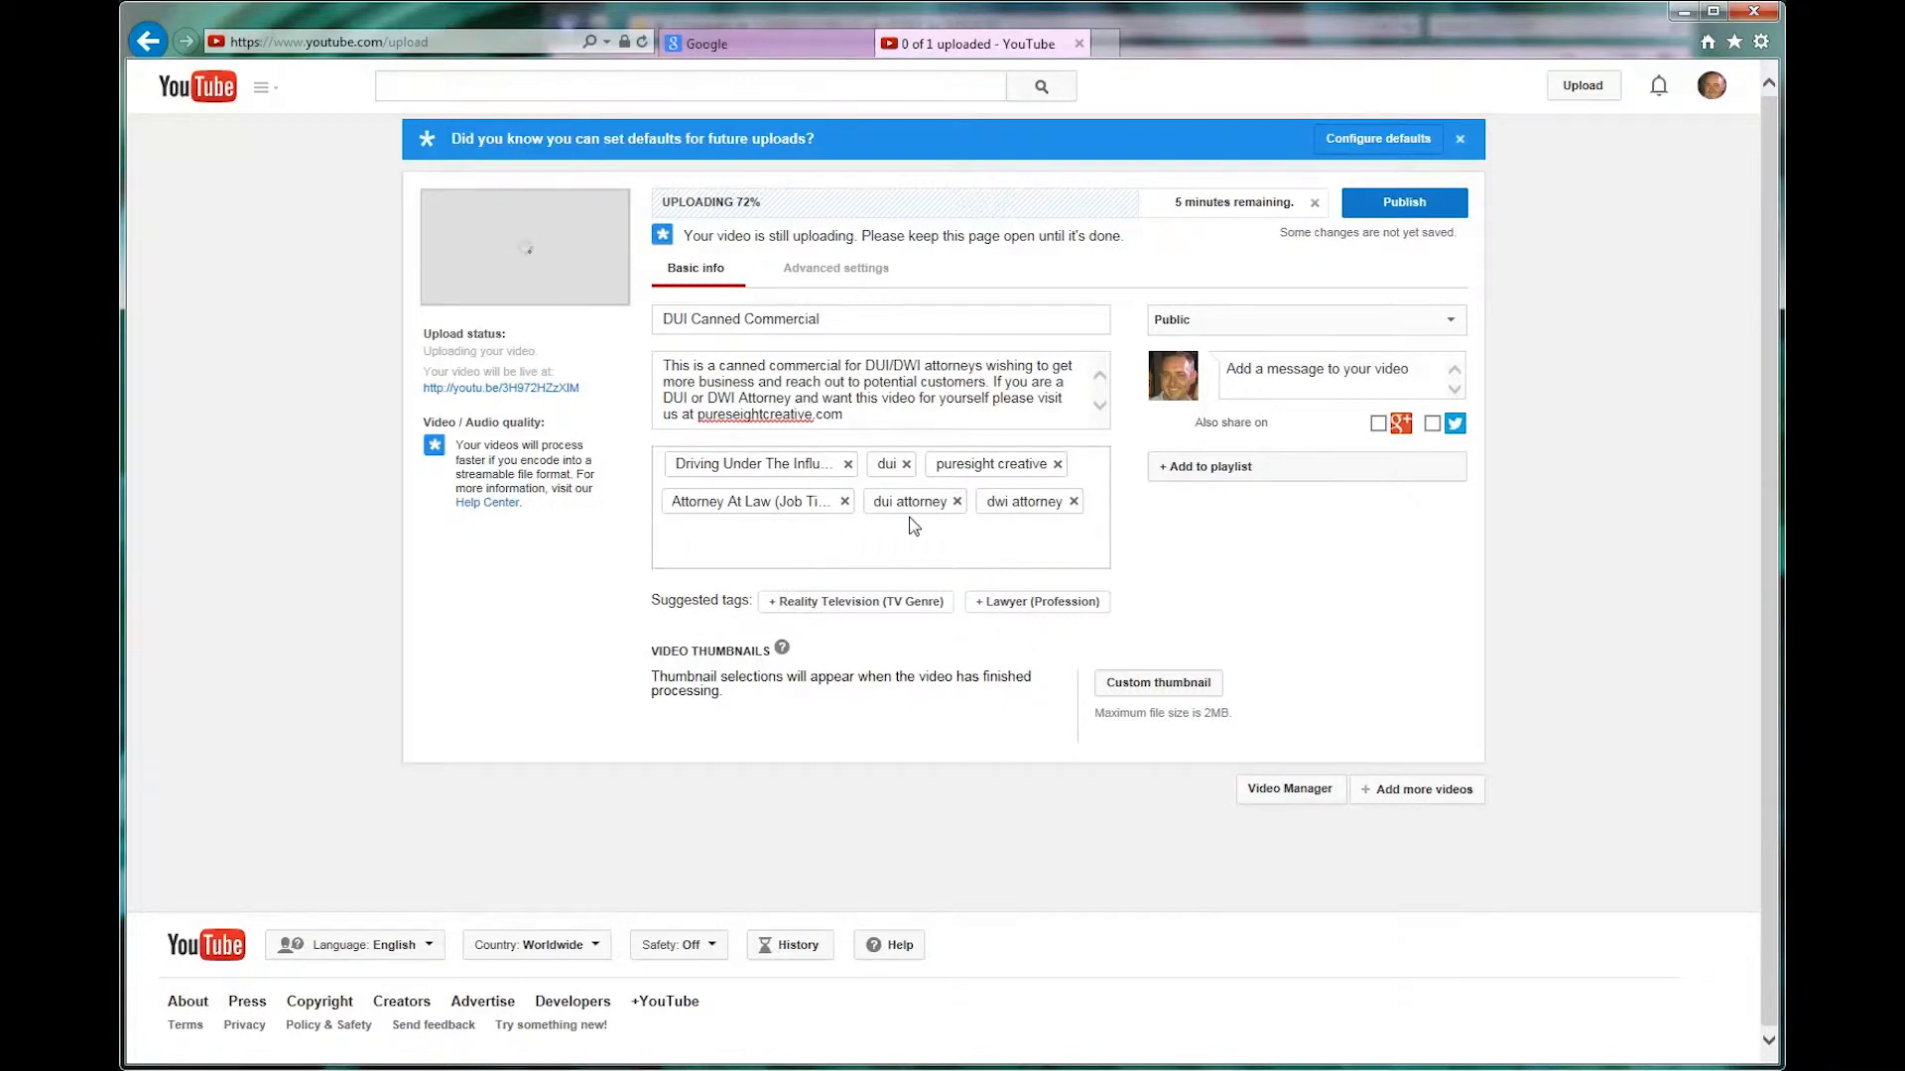
click(1029, 607)
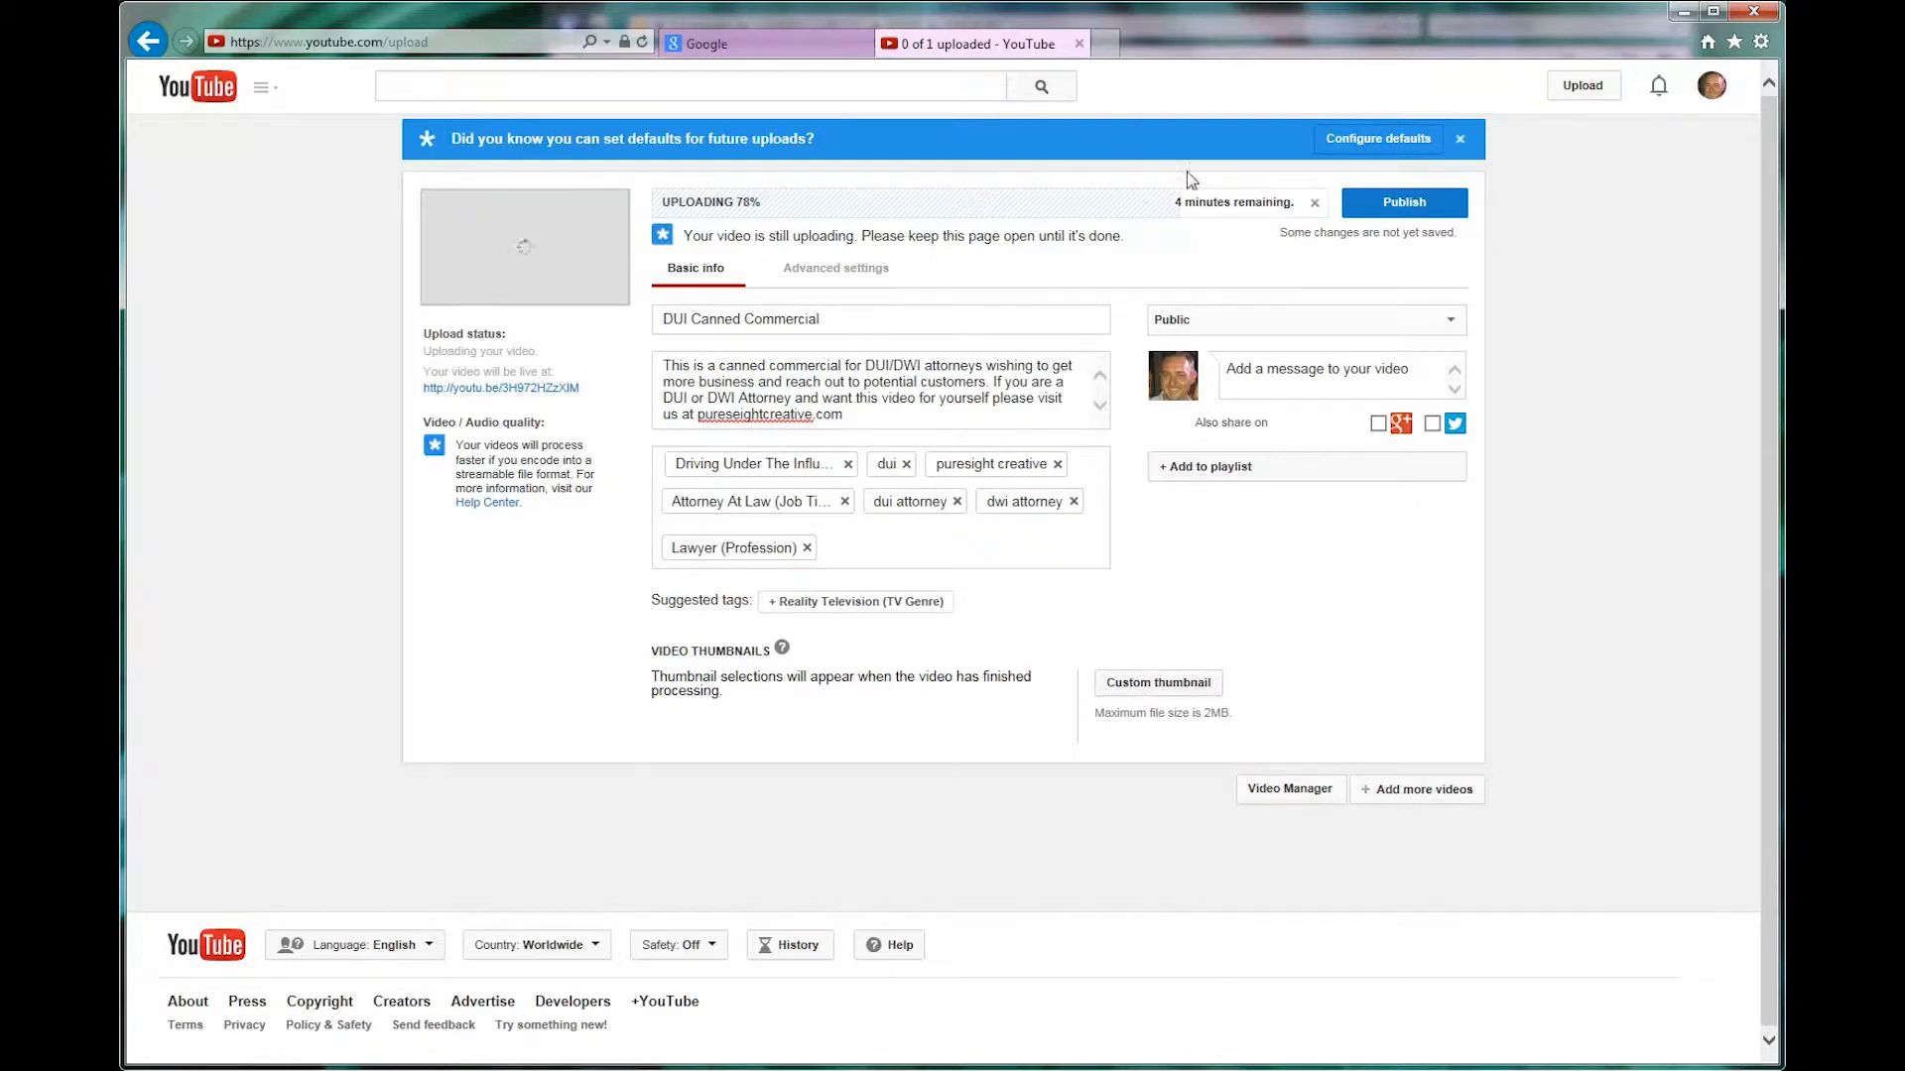
Set the video's visibility to Unlisted and select the text of its youtu.be link
click(1367, 332)
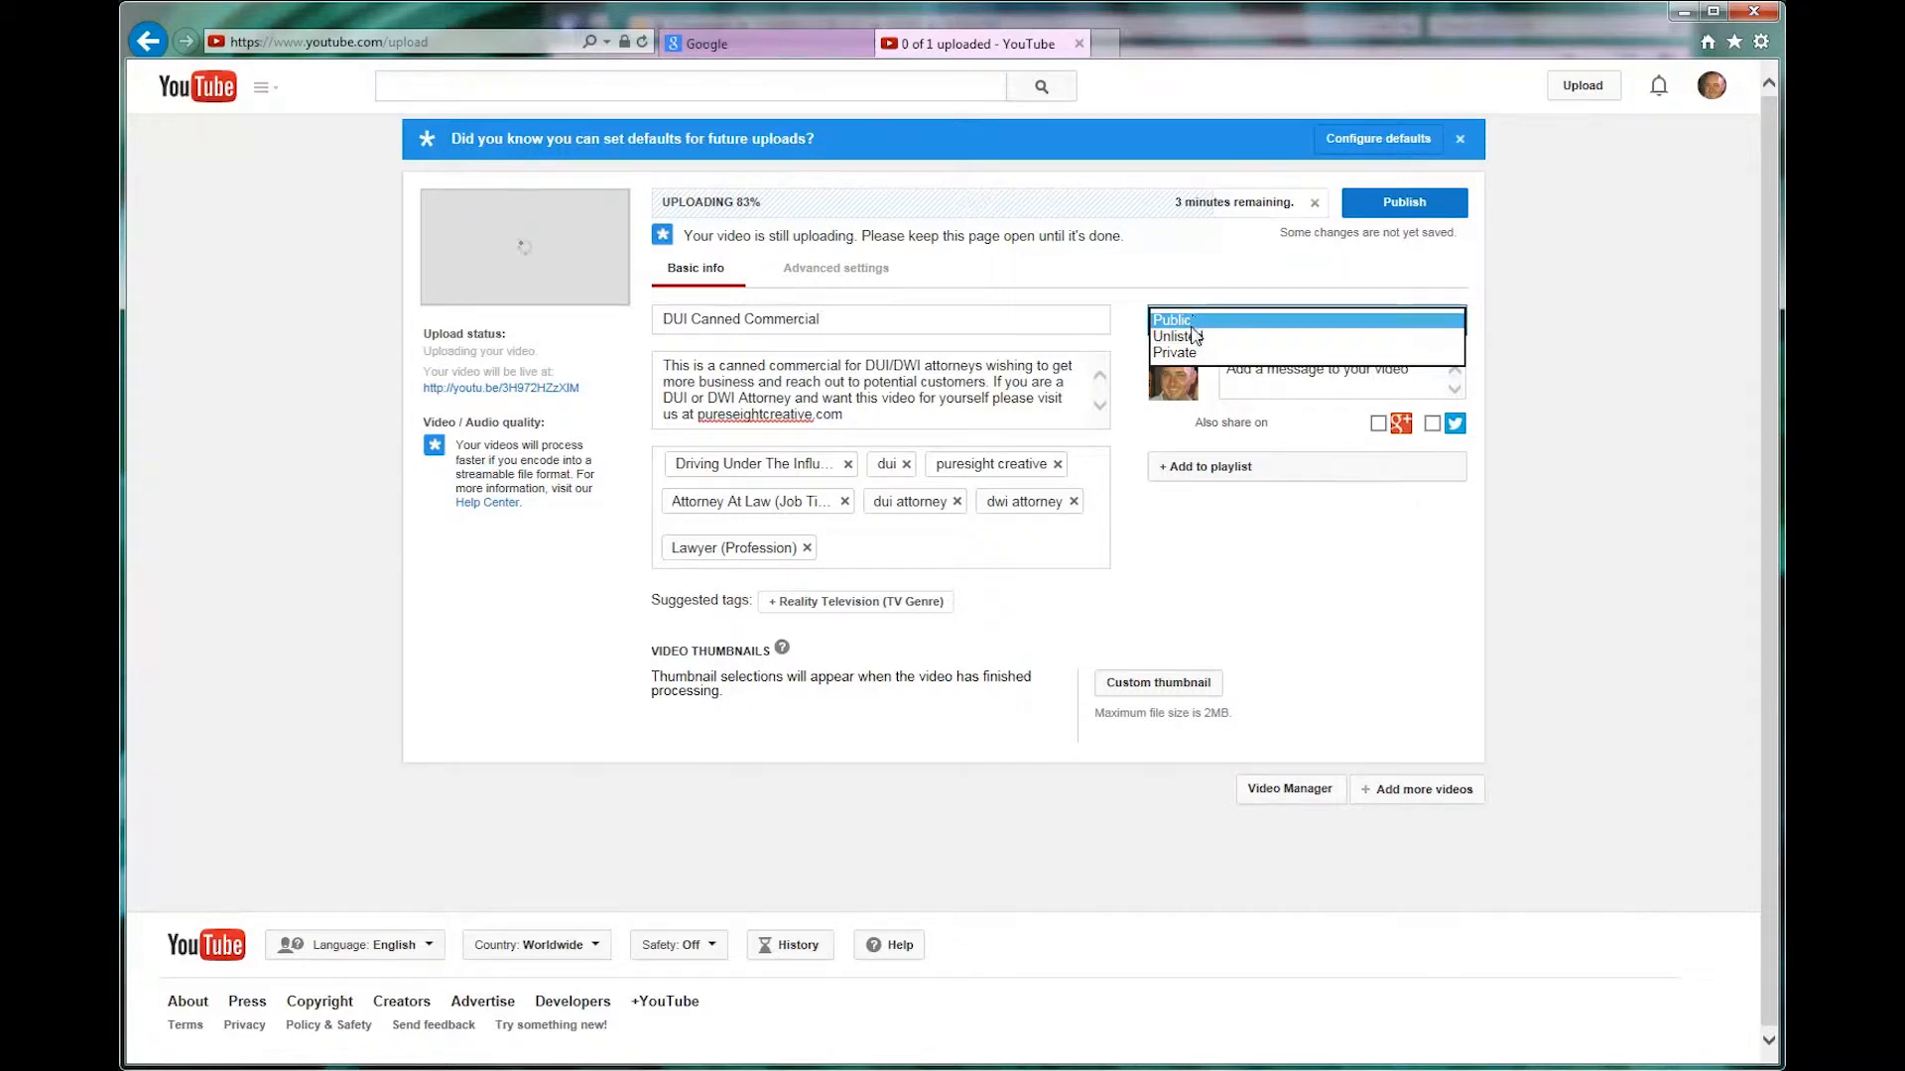
click(1192, 338)
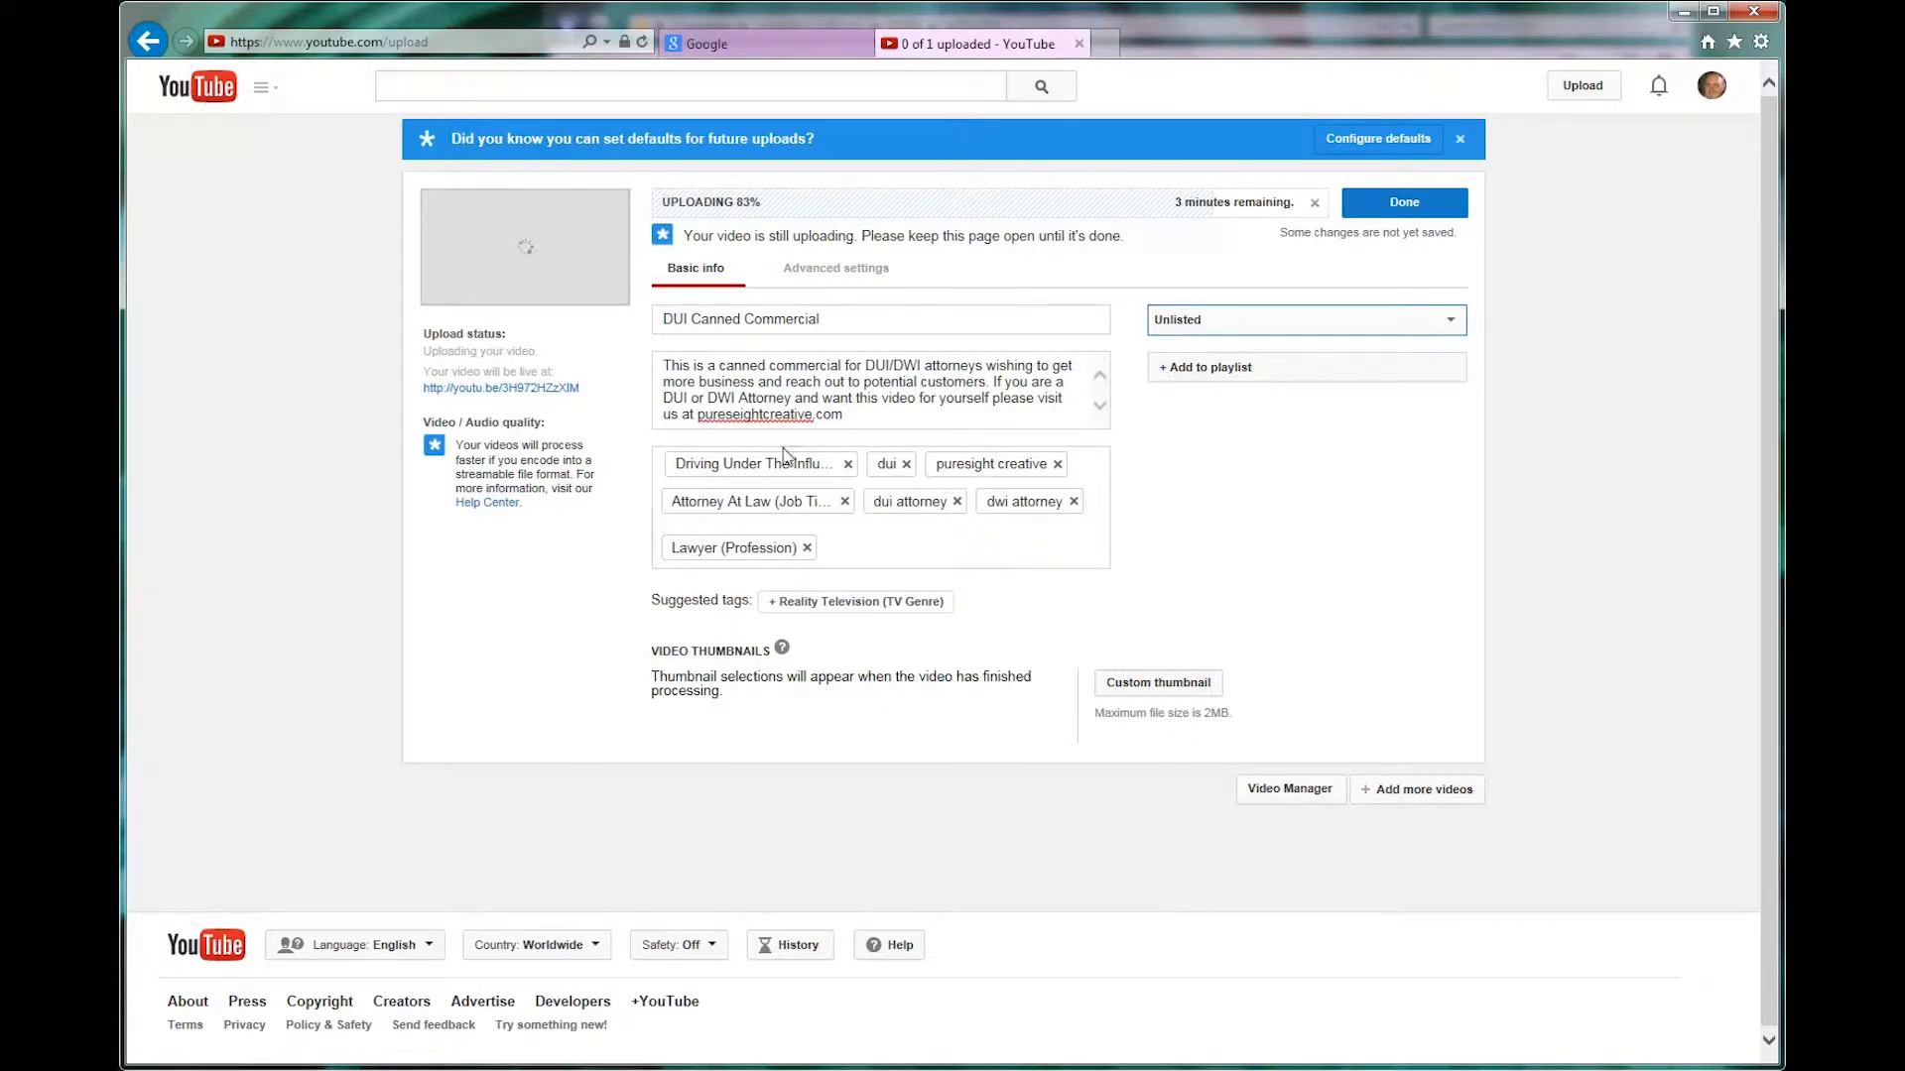
click(584, 389)
drag(584, 390, 434, 394)
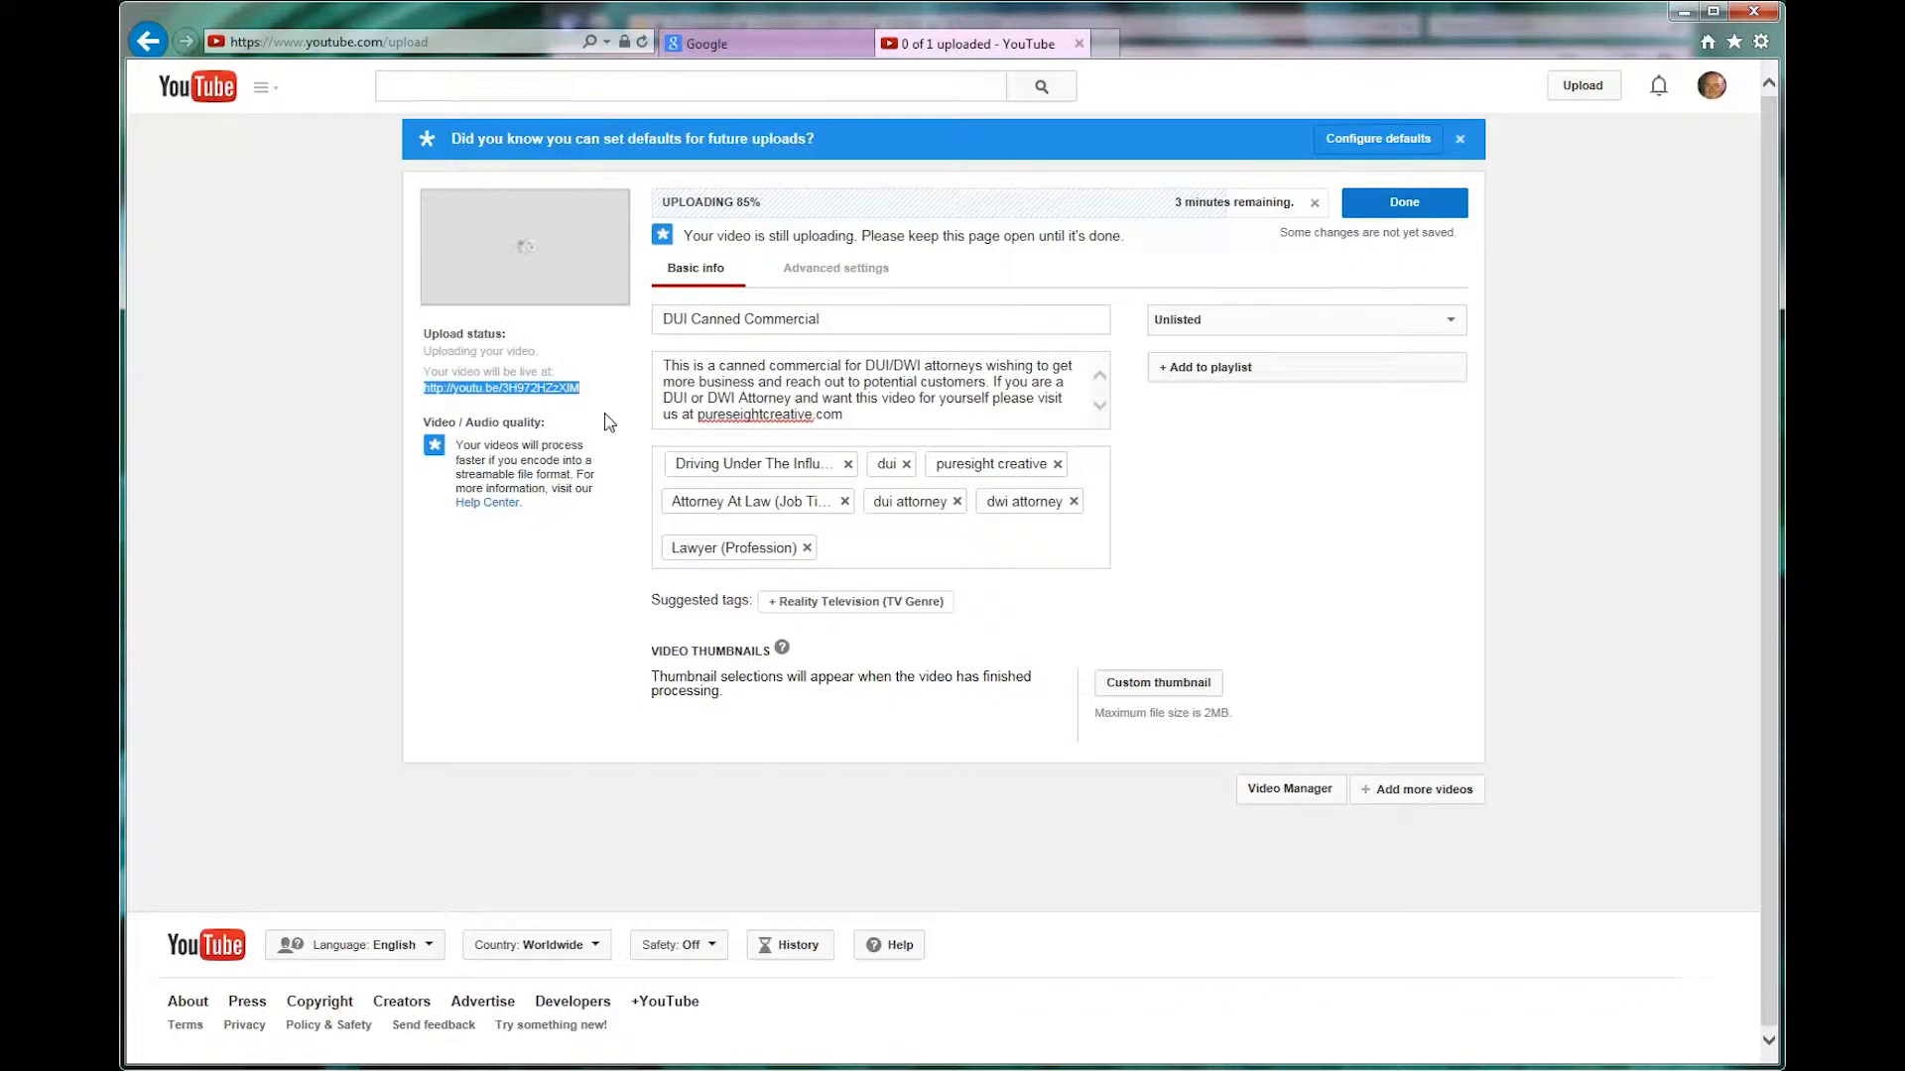
Copy the video's youtu.be link into the untitled Notepad document as its only text, then return to the upload page
click(605, 408)
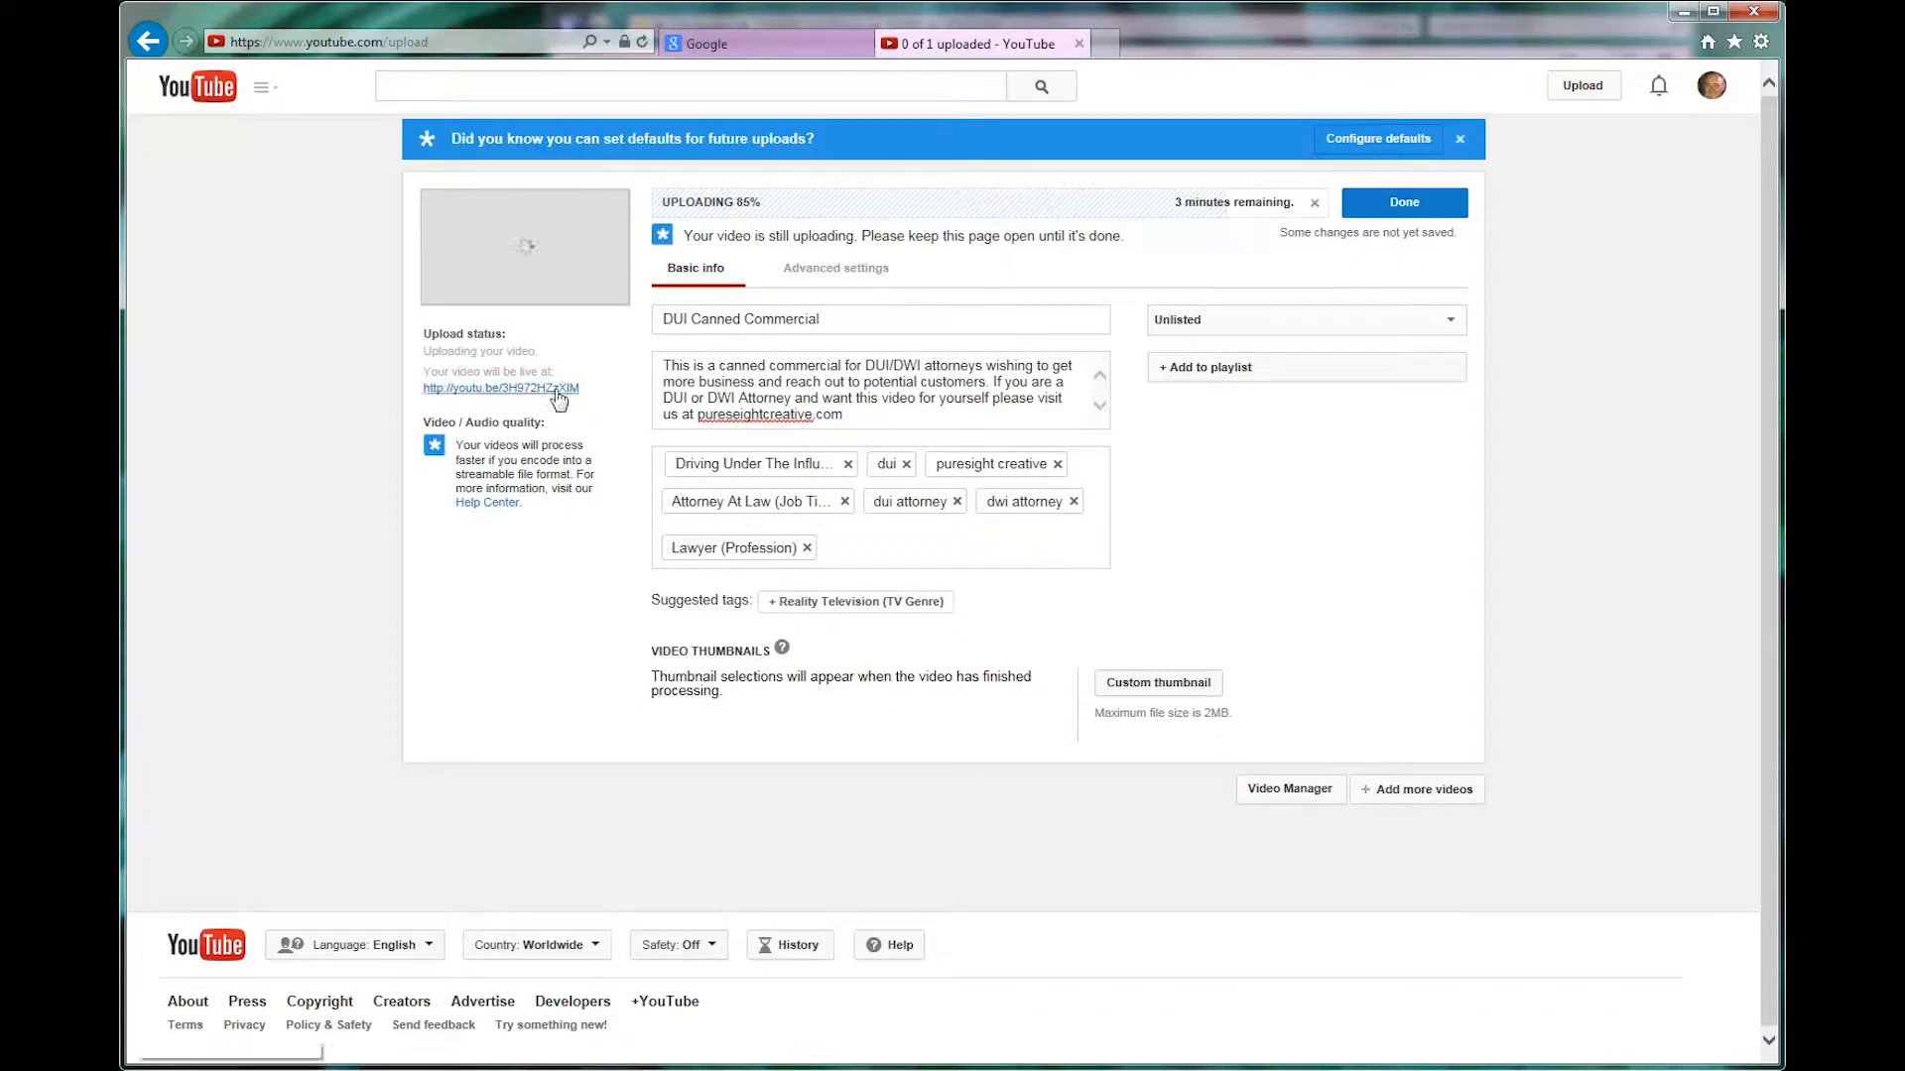
drag(583, 393, 434, 398)
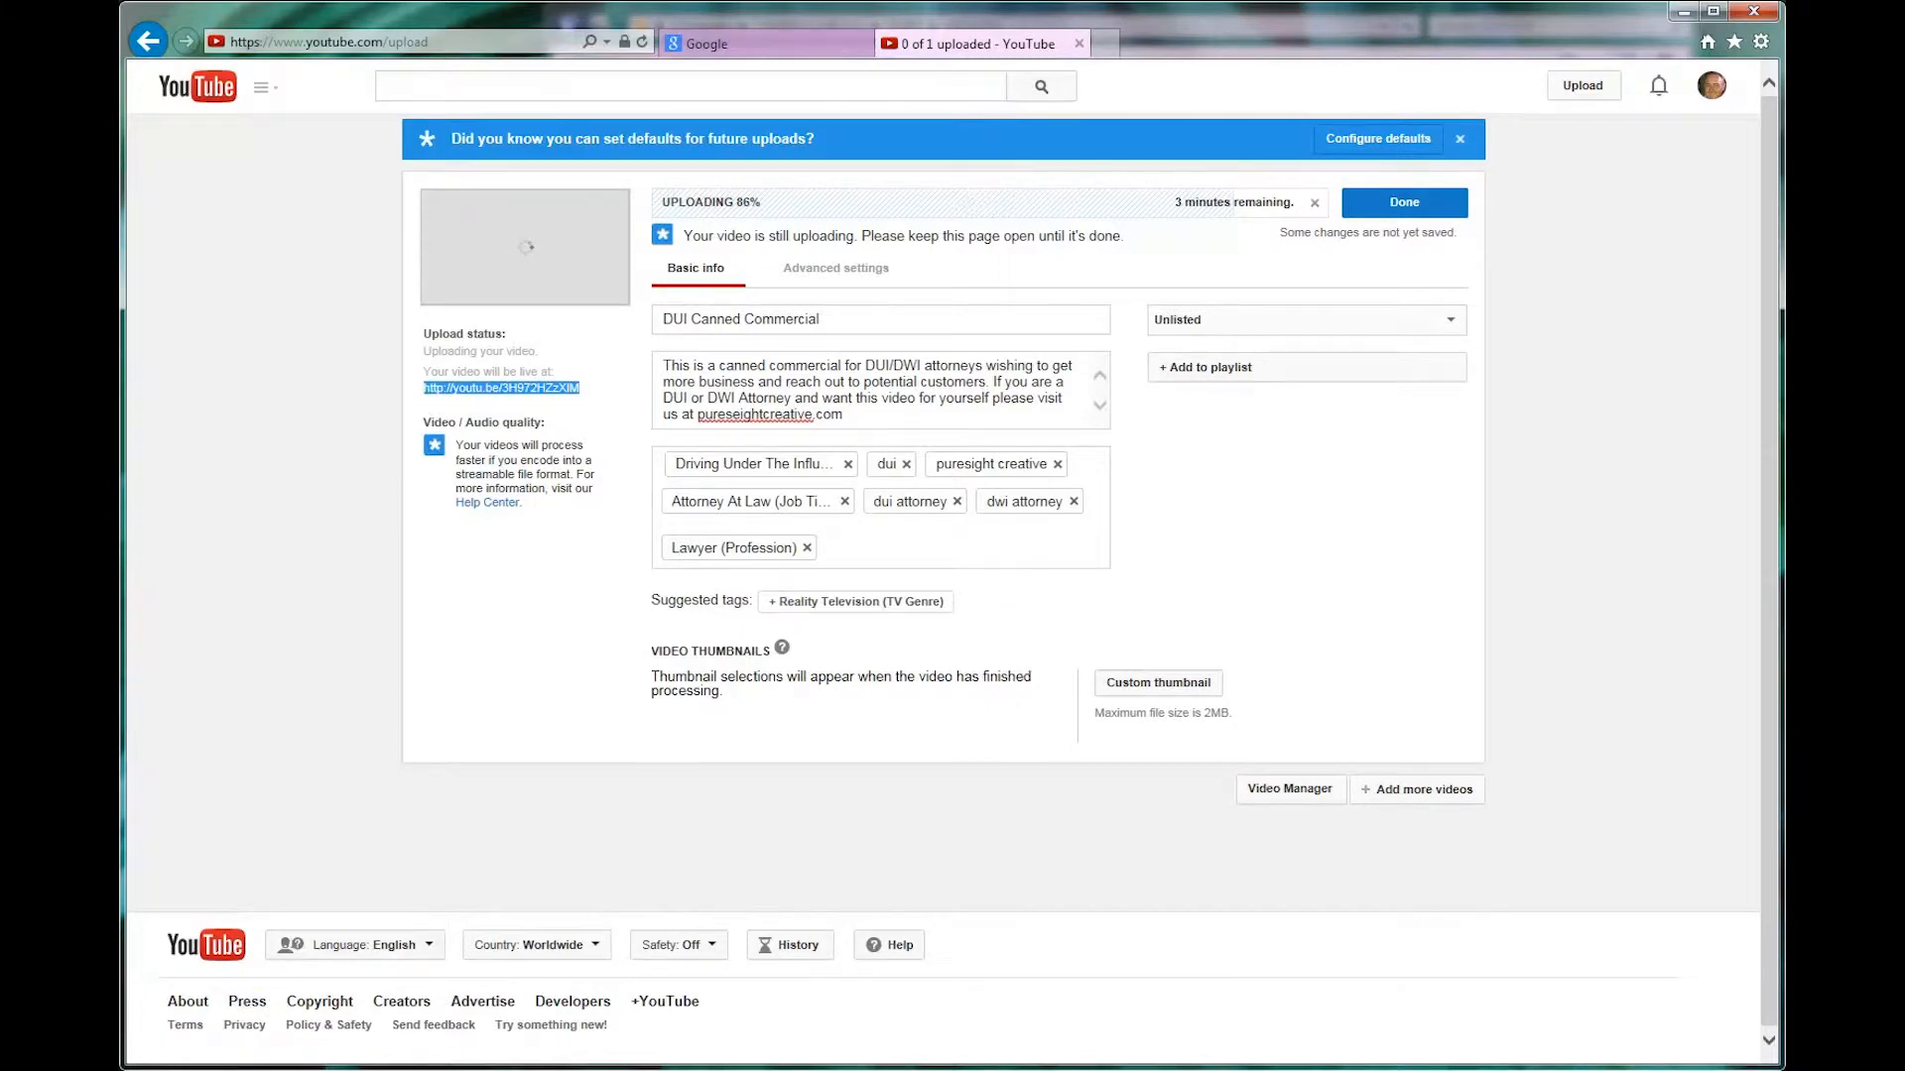
click(242, 1067)
drag(437, 190, 205, 188)
text(http://youtu.be/3H972HZzXlM)
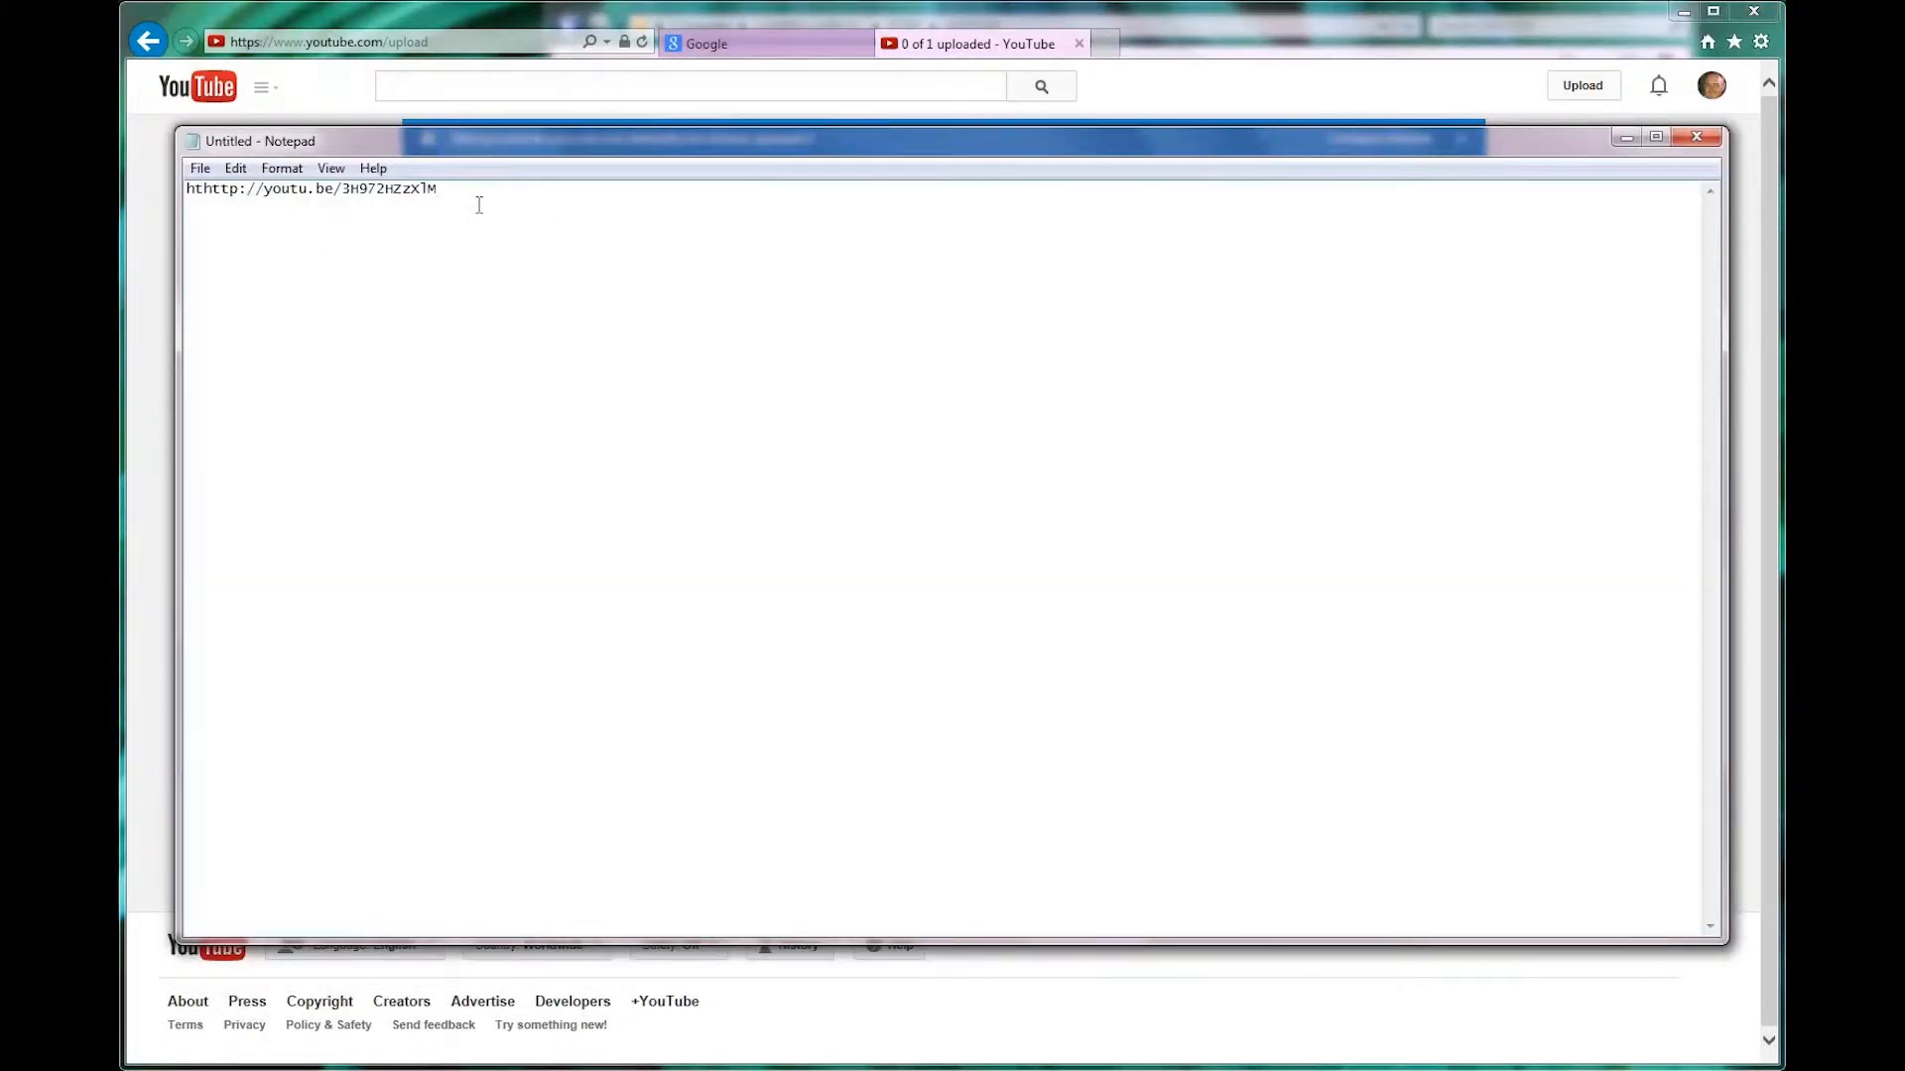
drag(443, 192, 186, 188)
text(http://youtu.be/3H972HZzXlM)
click(1627, 137)
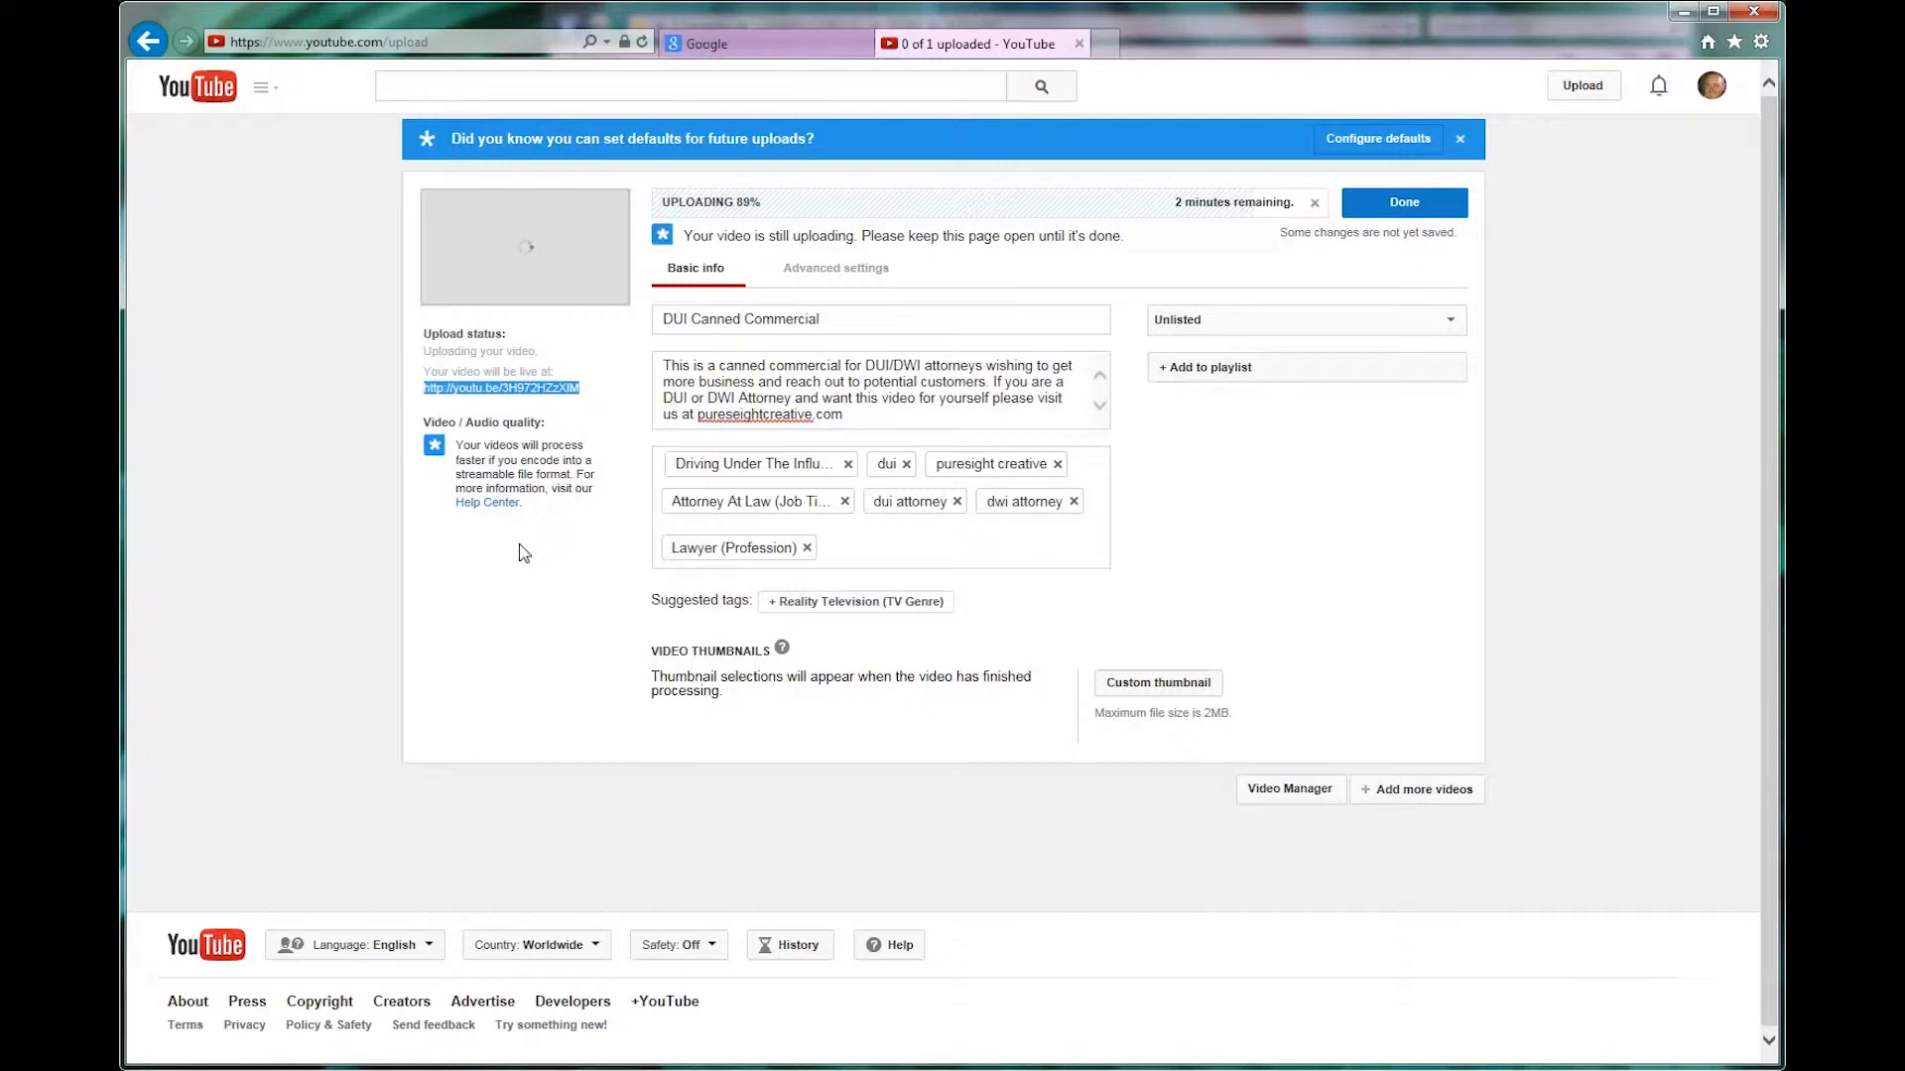
Switch the video's visibility to Public and back to Unlisted
click(1315, 322)
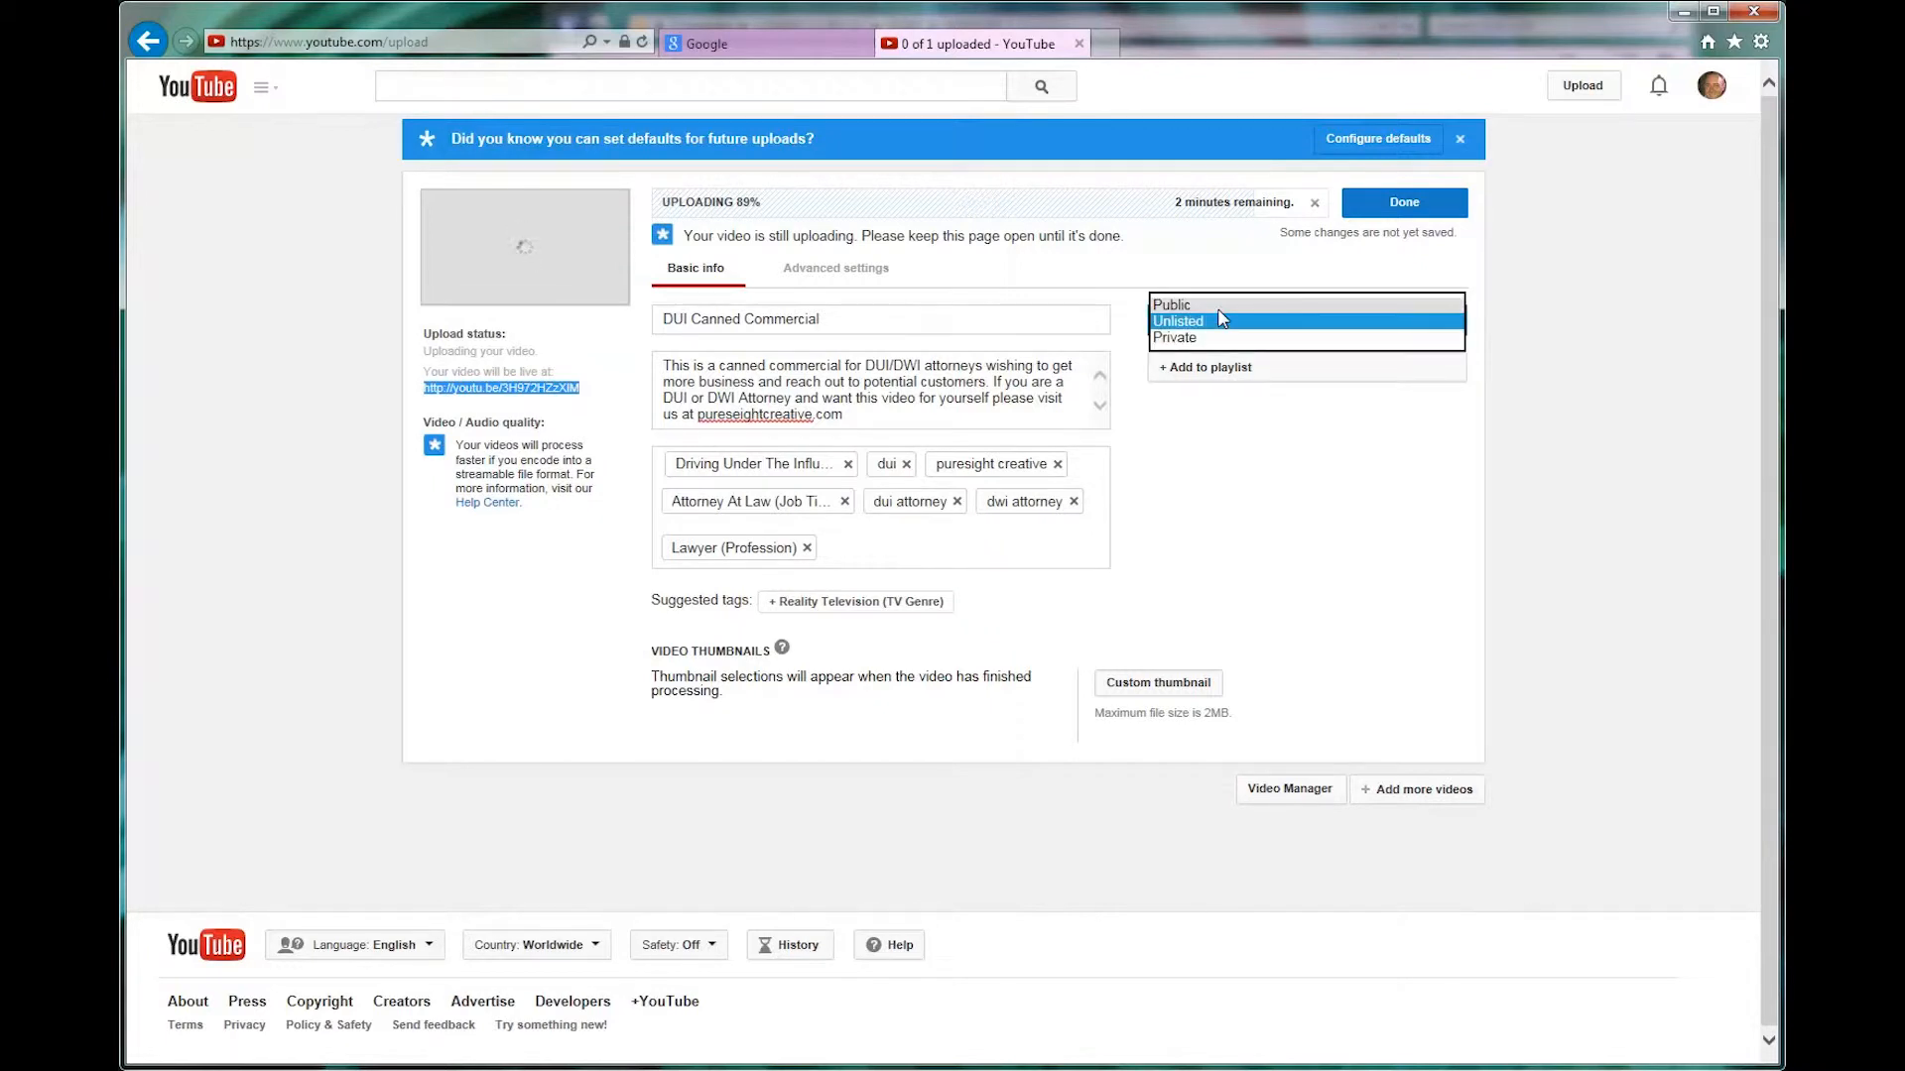
click(1219, 310)
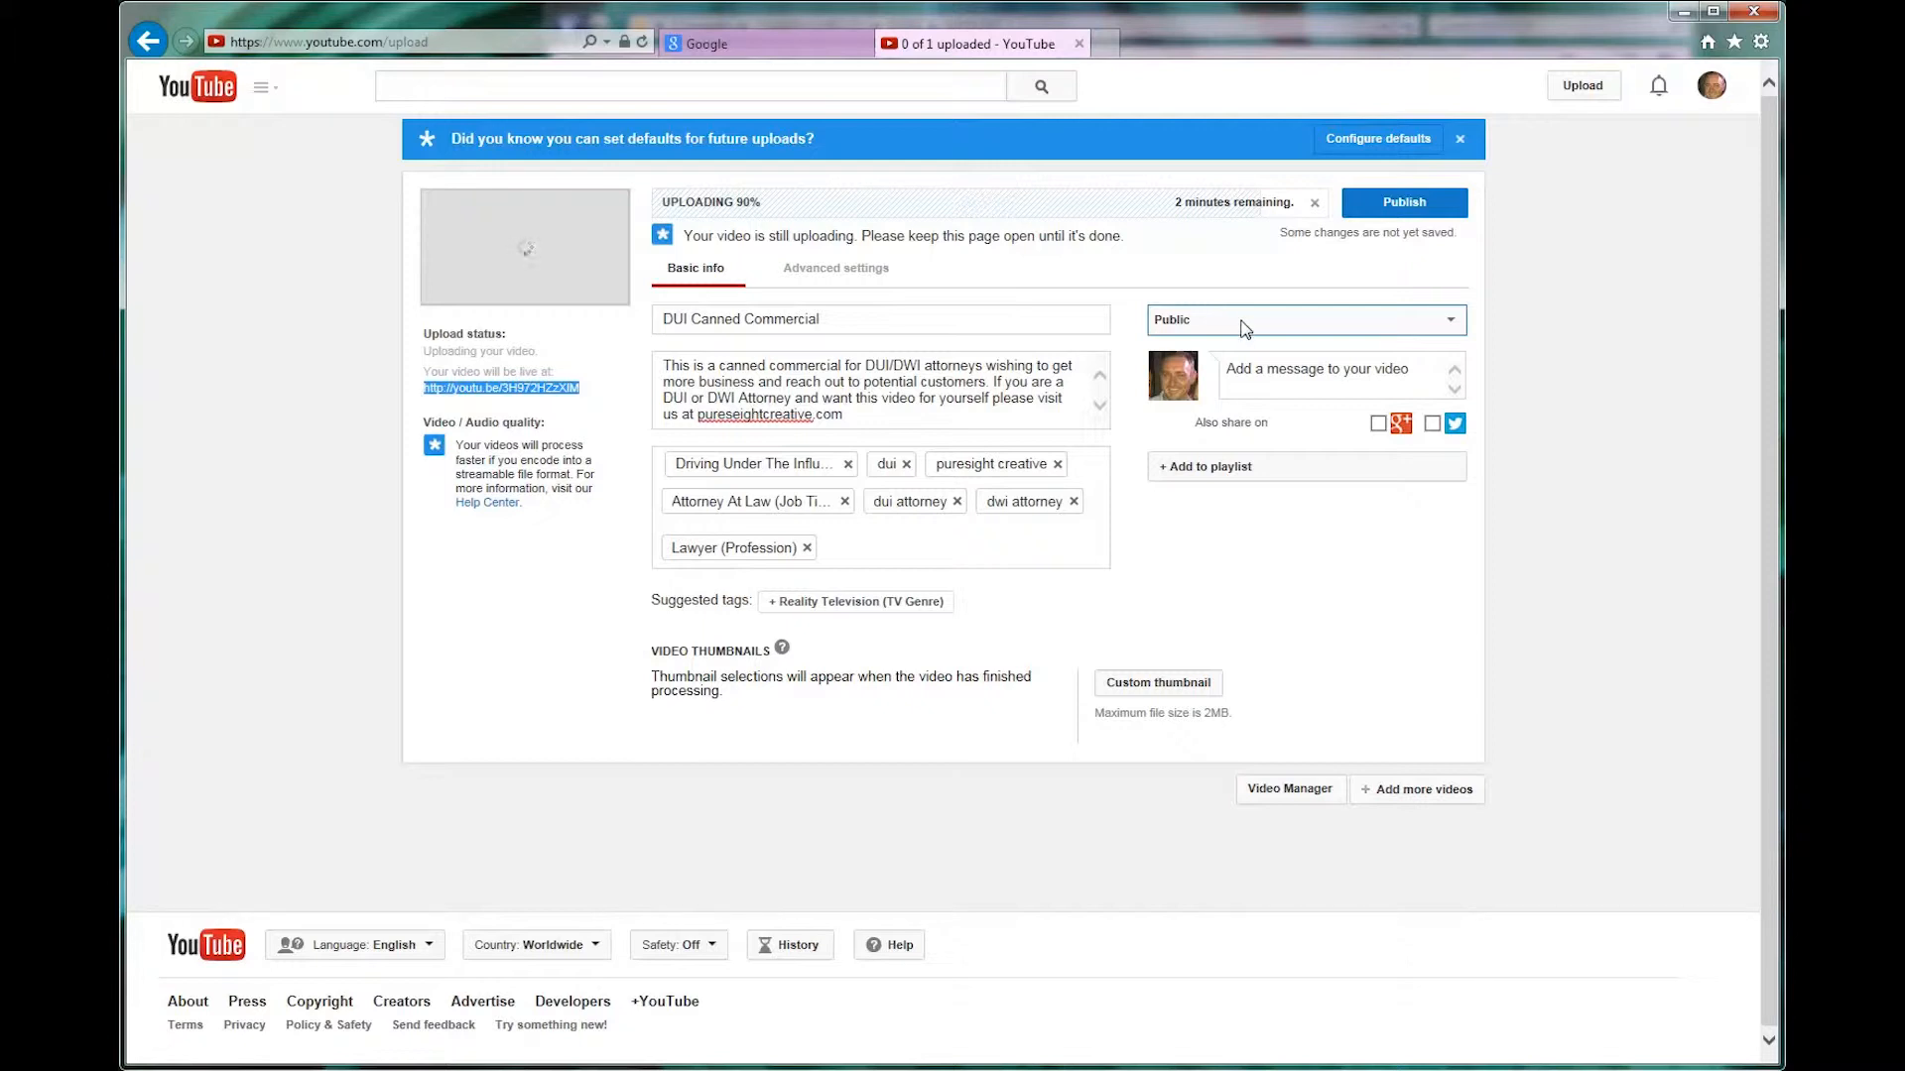
click(1241, 324)
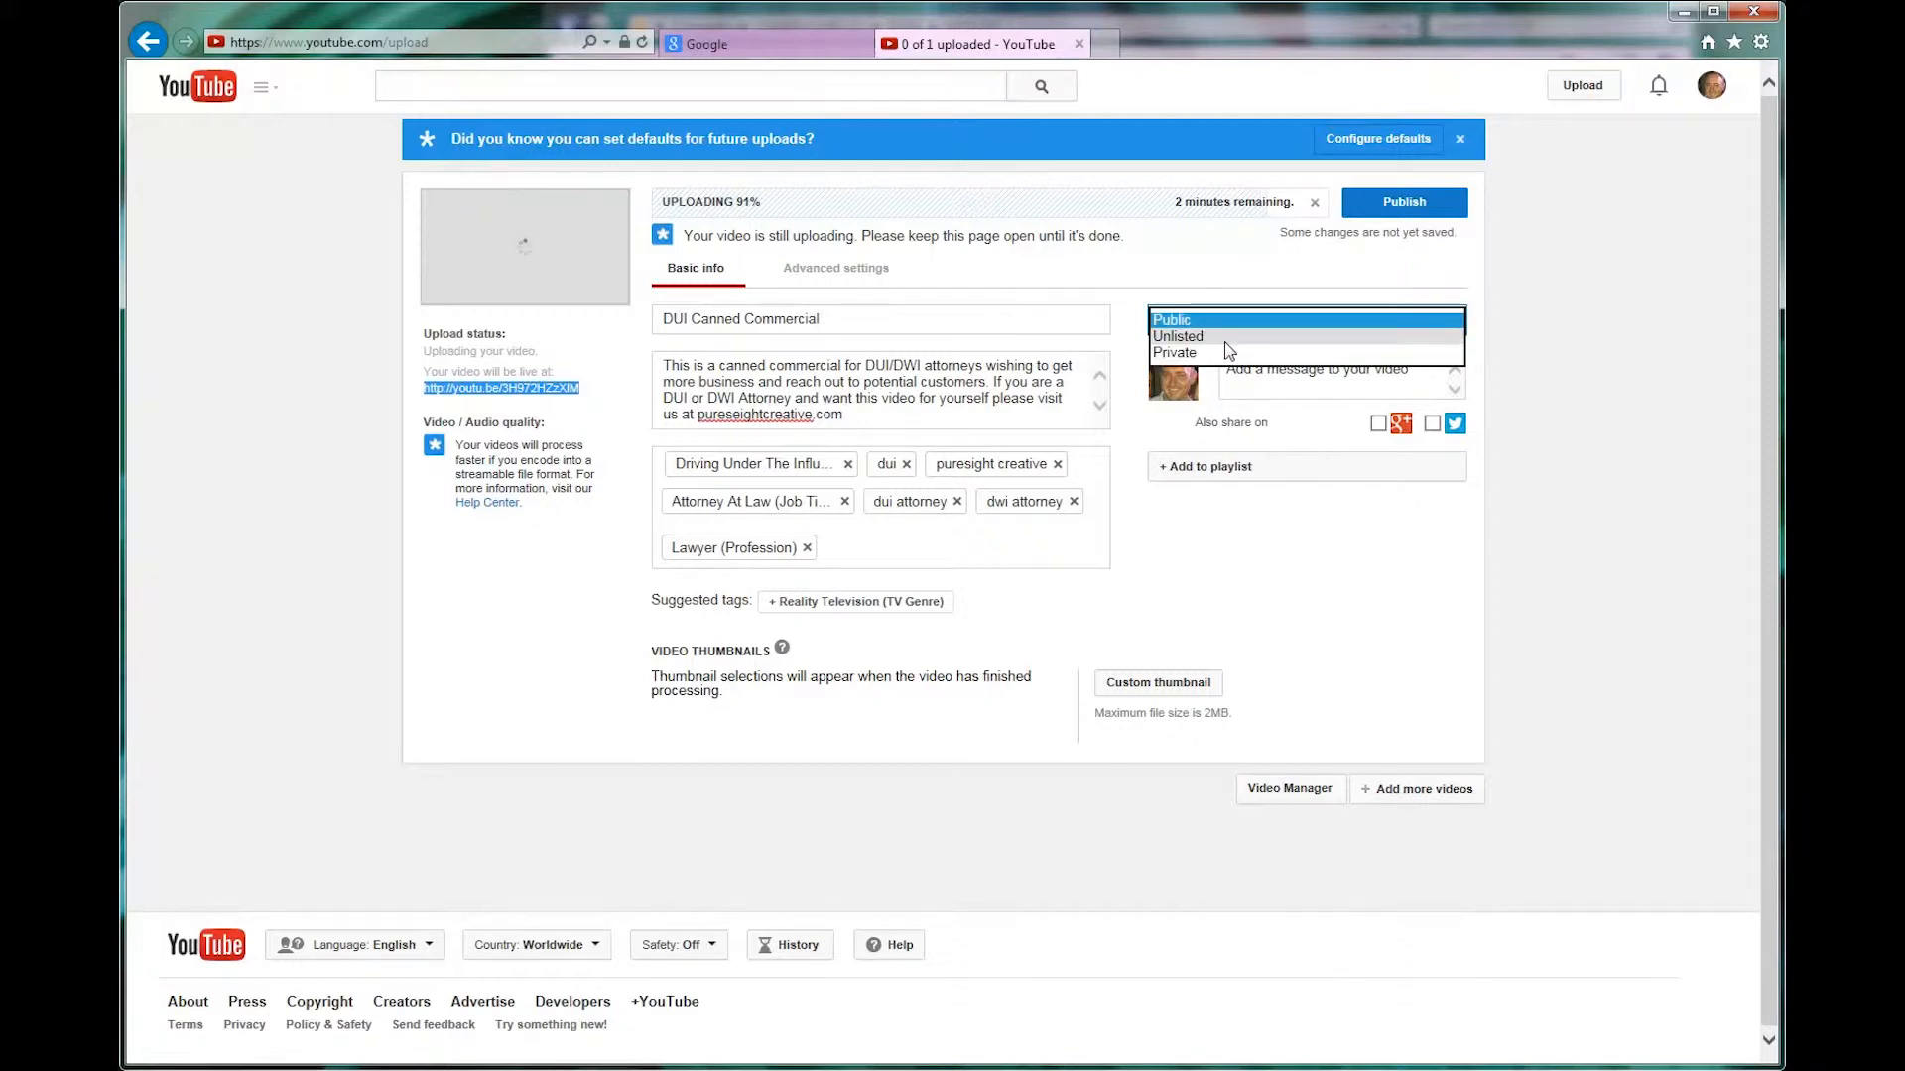
click(1226, 337)
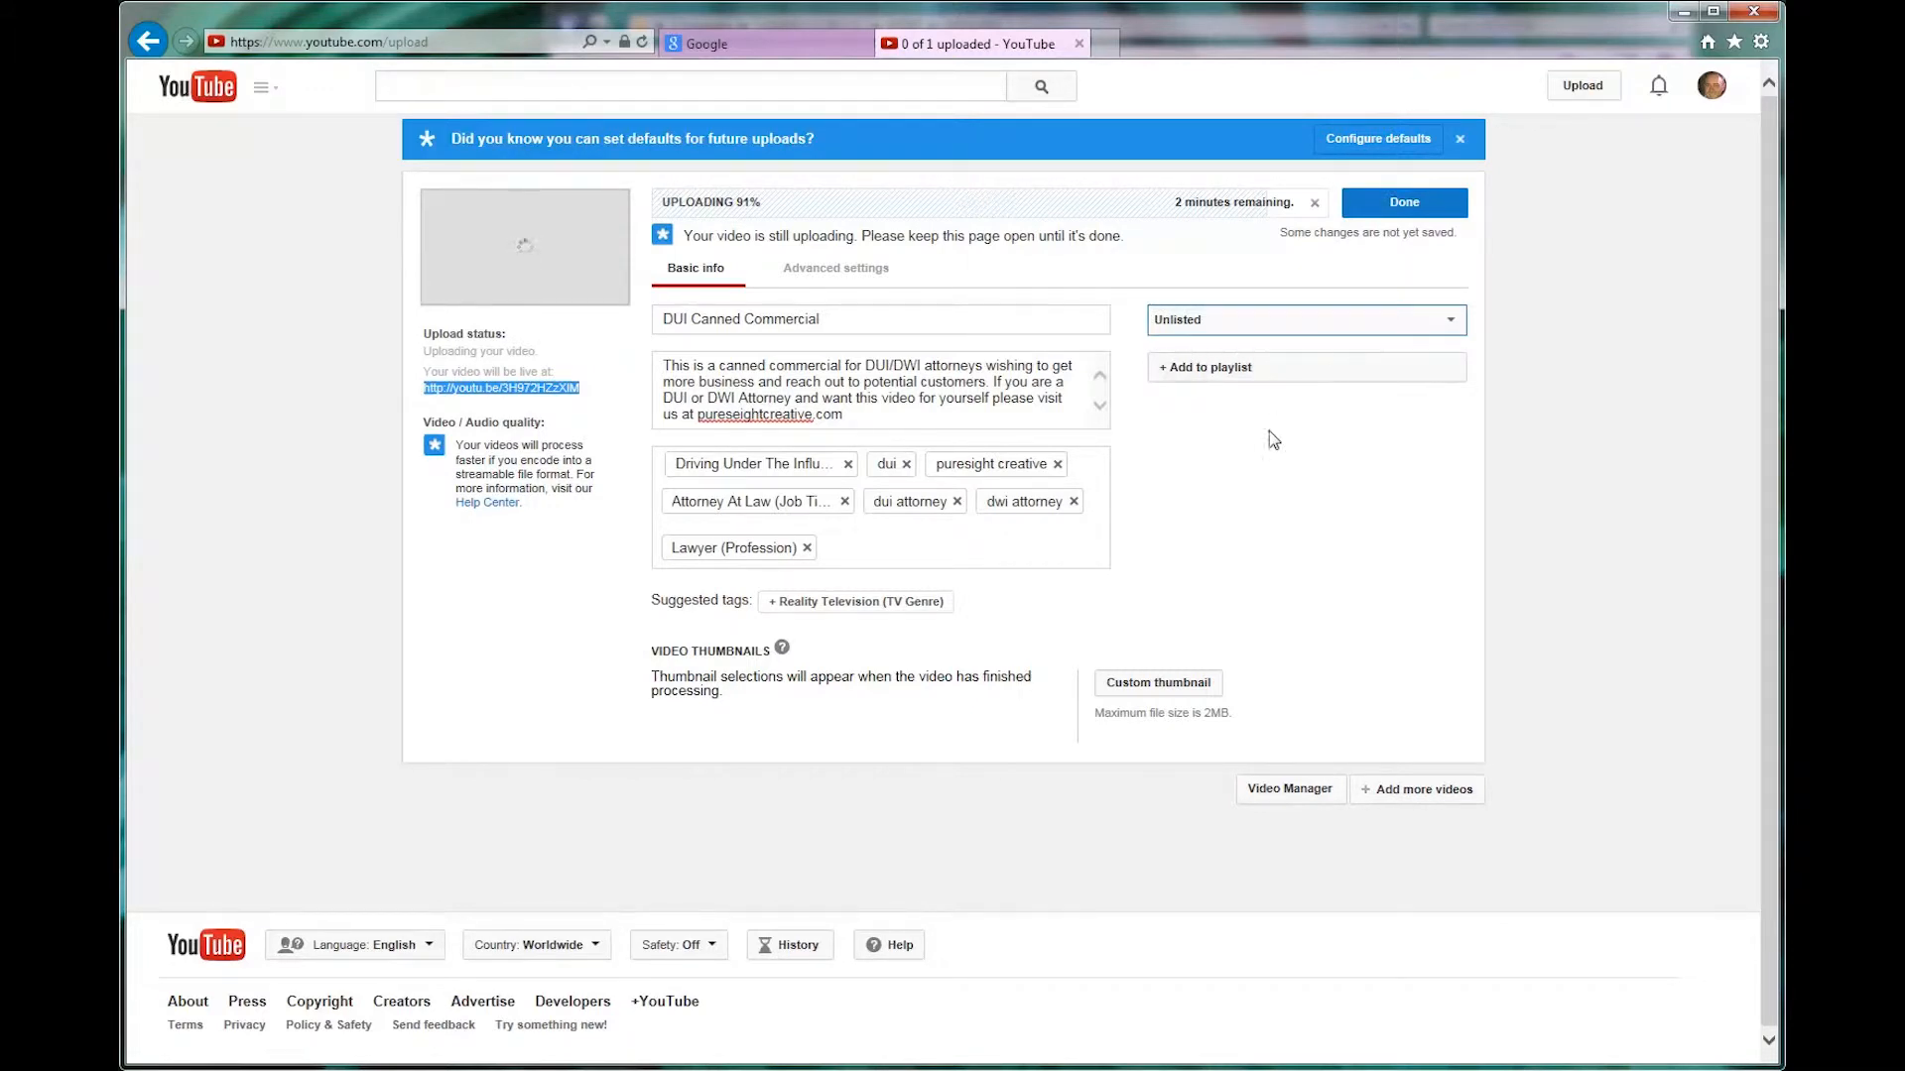
Set the video's visibility to Private and open the field for names, circles or email addresses
click(1401, 325)
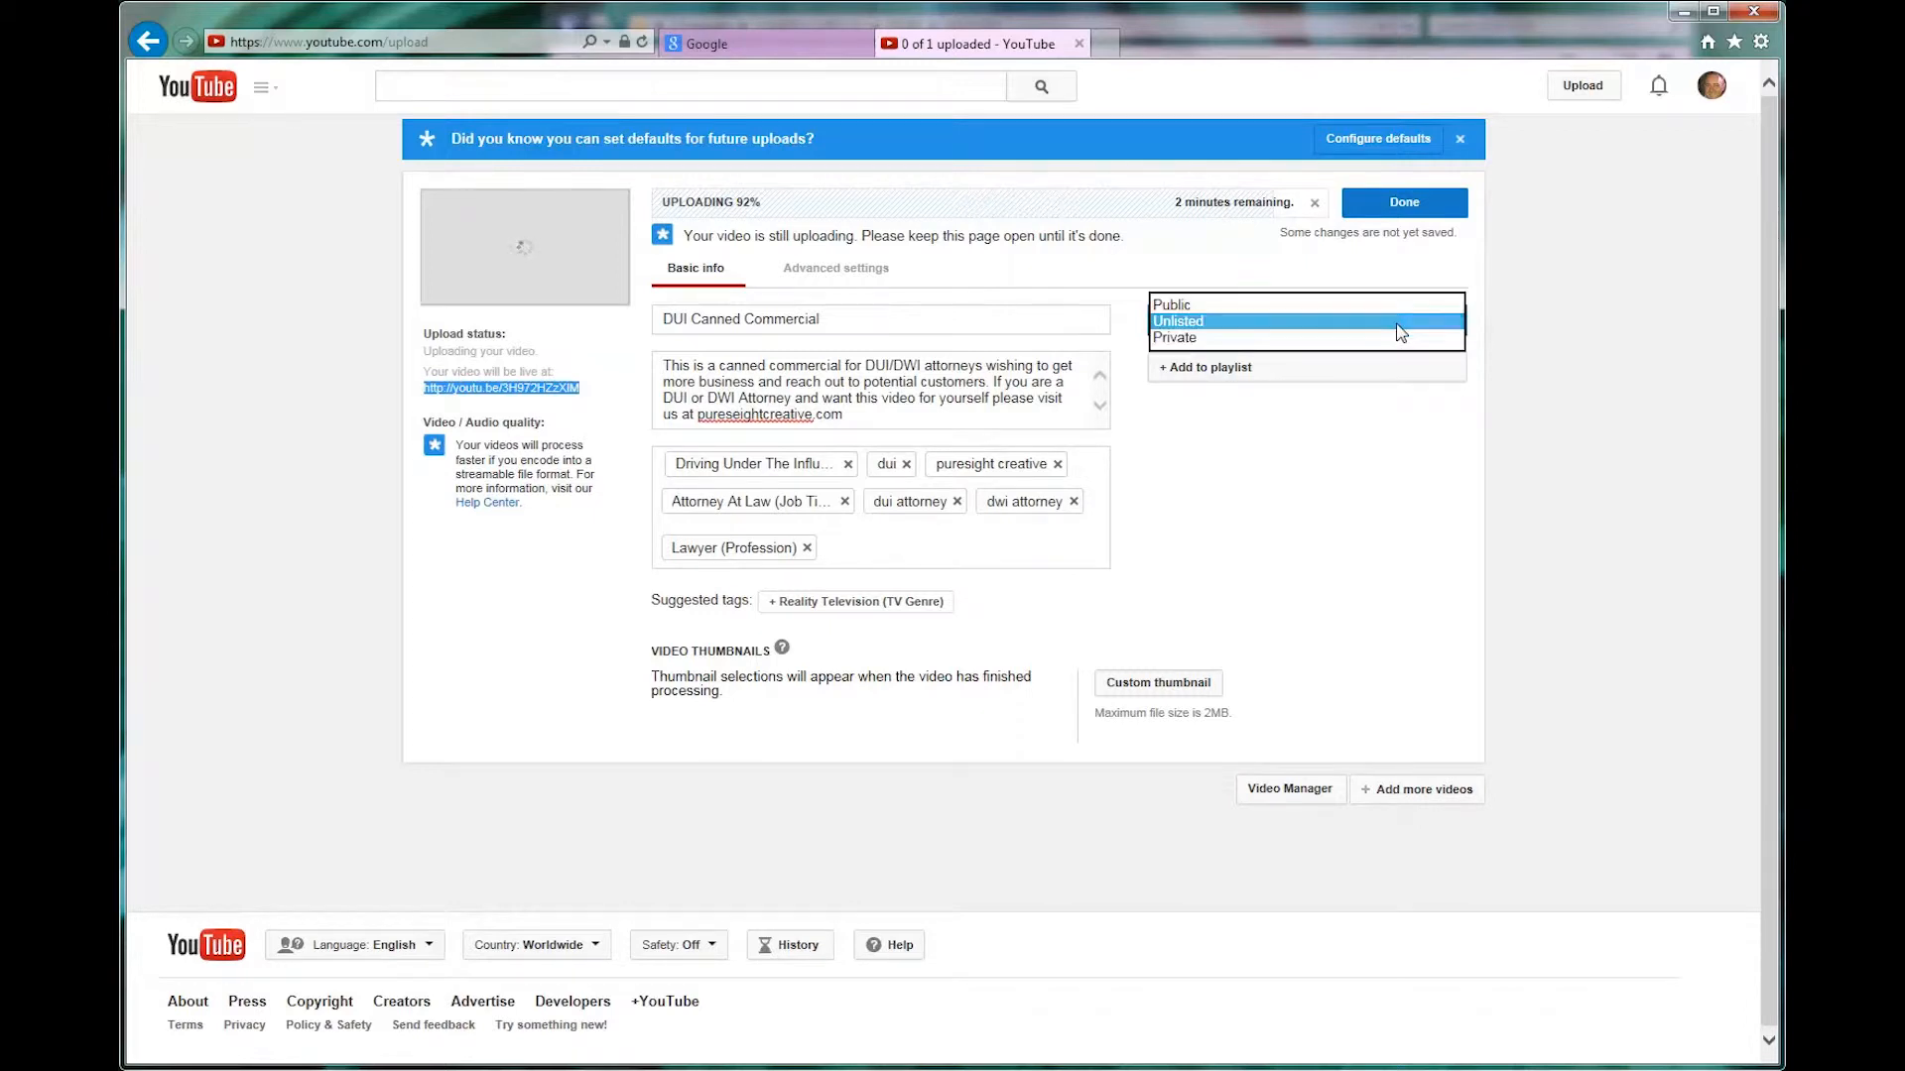
click(1282, 339)
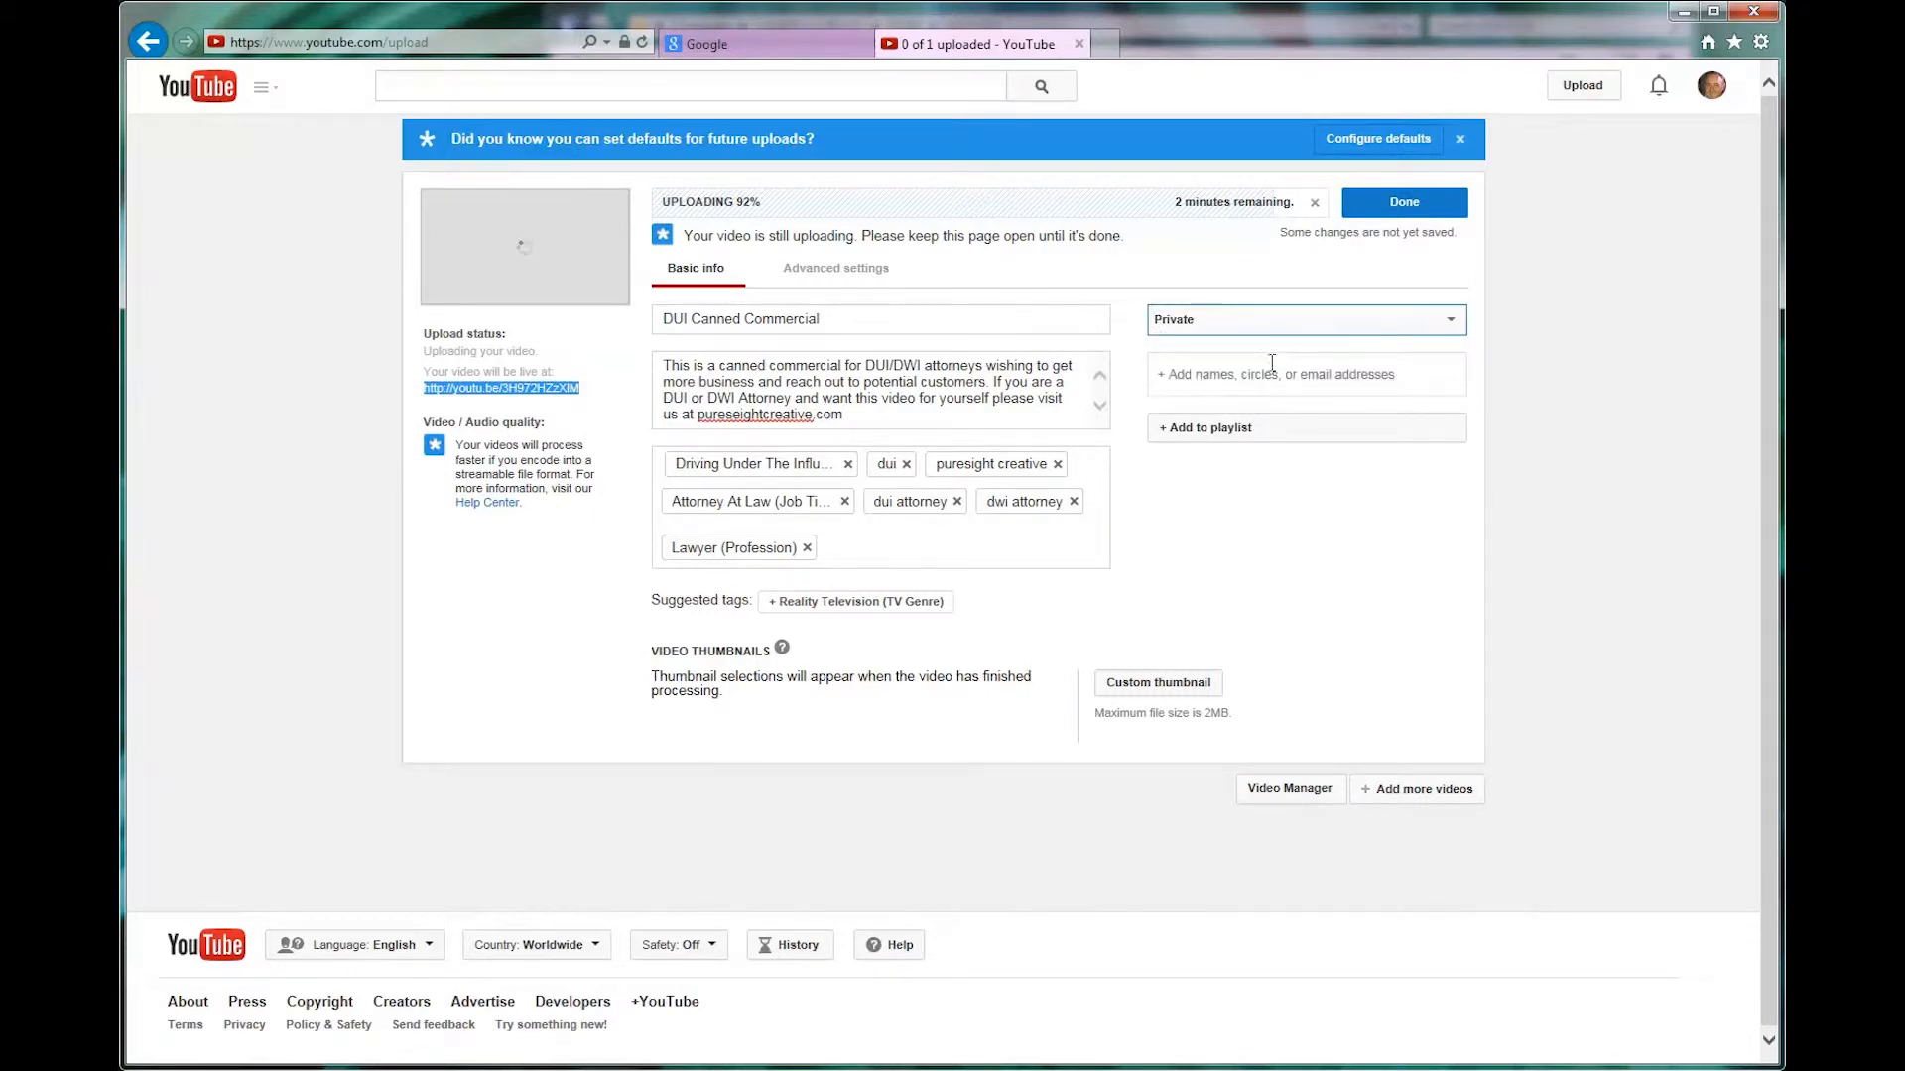
click(1257, 376)
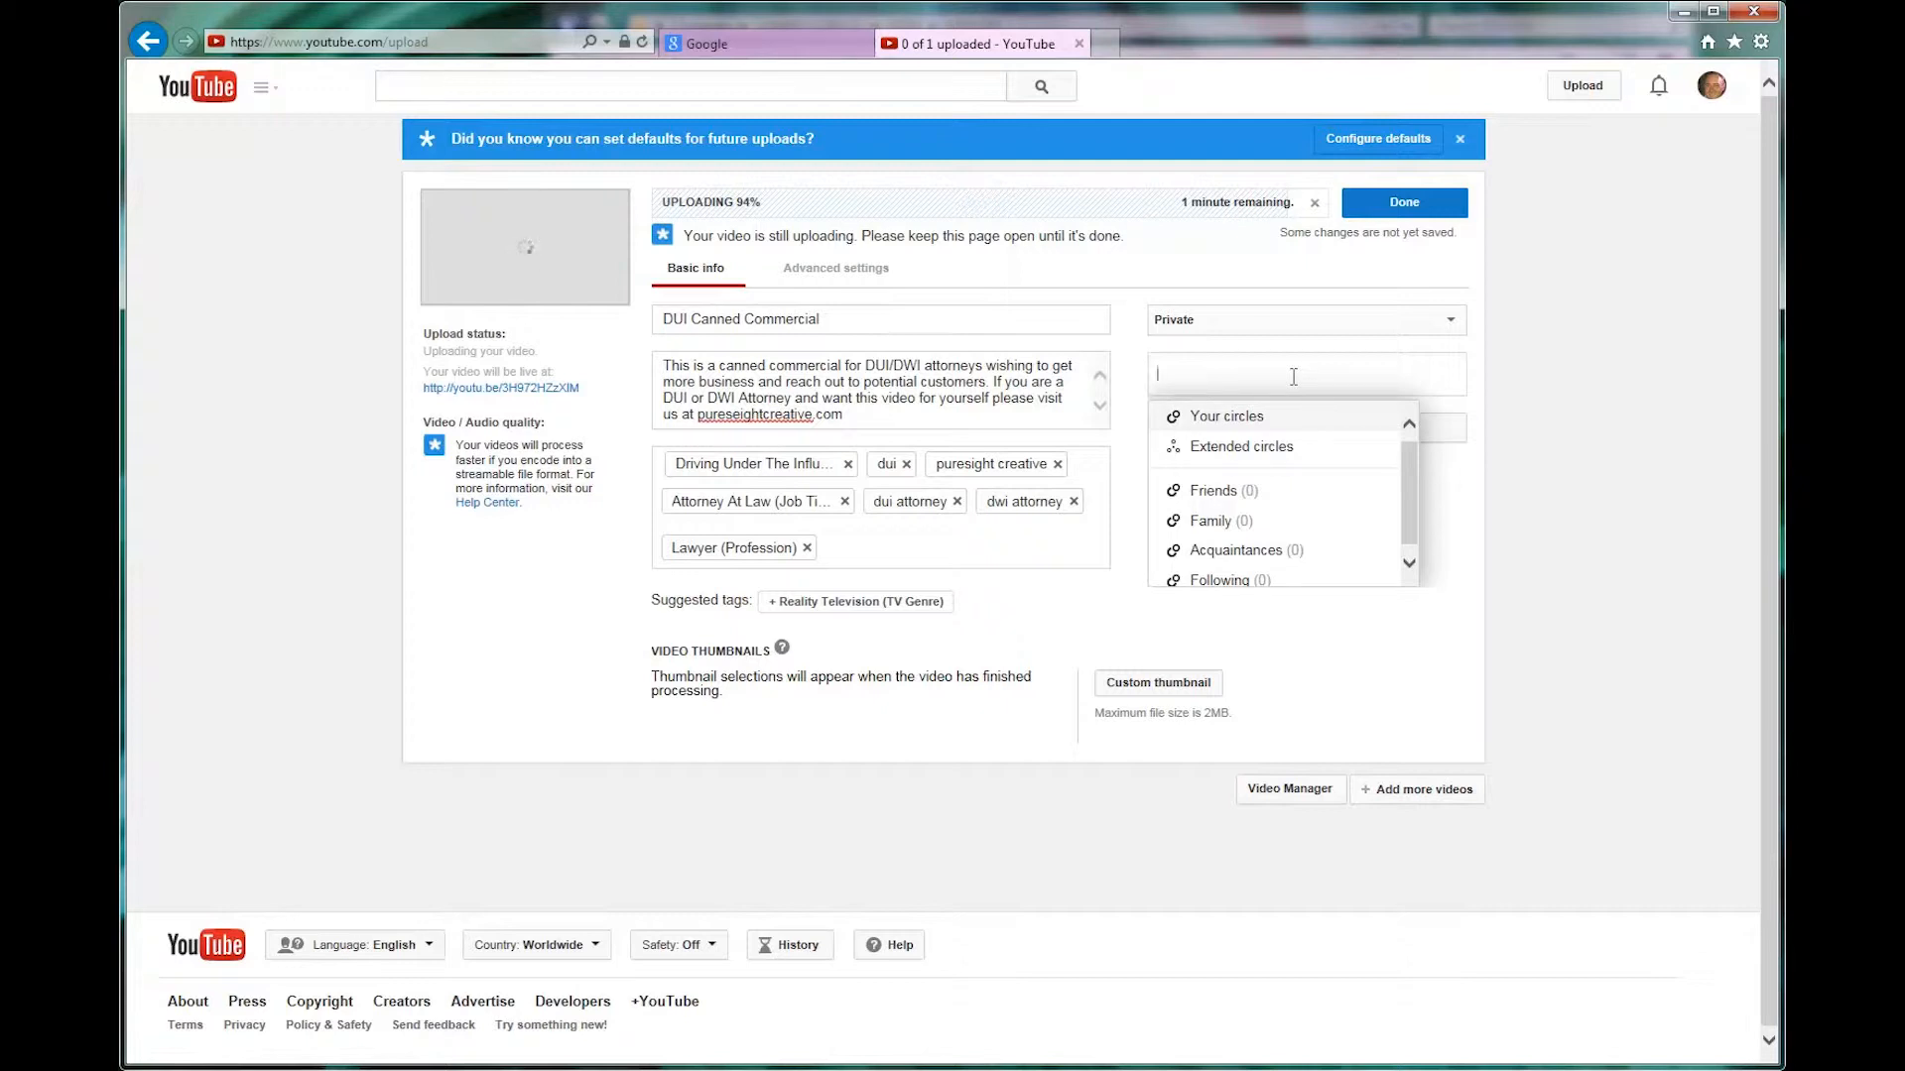
Set the video's visibility to Public and add it to the Canned Attorney Commercials playlist
click(1225, 319)
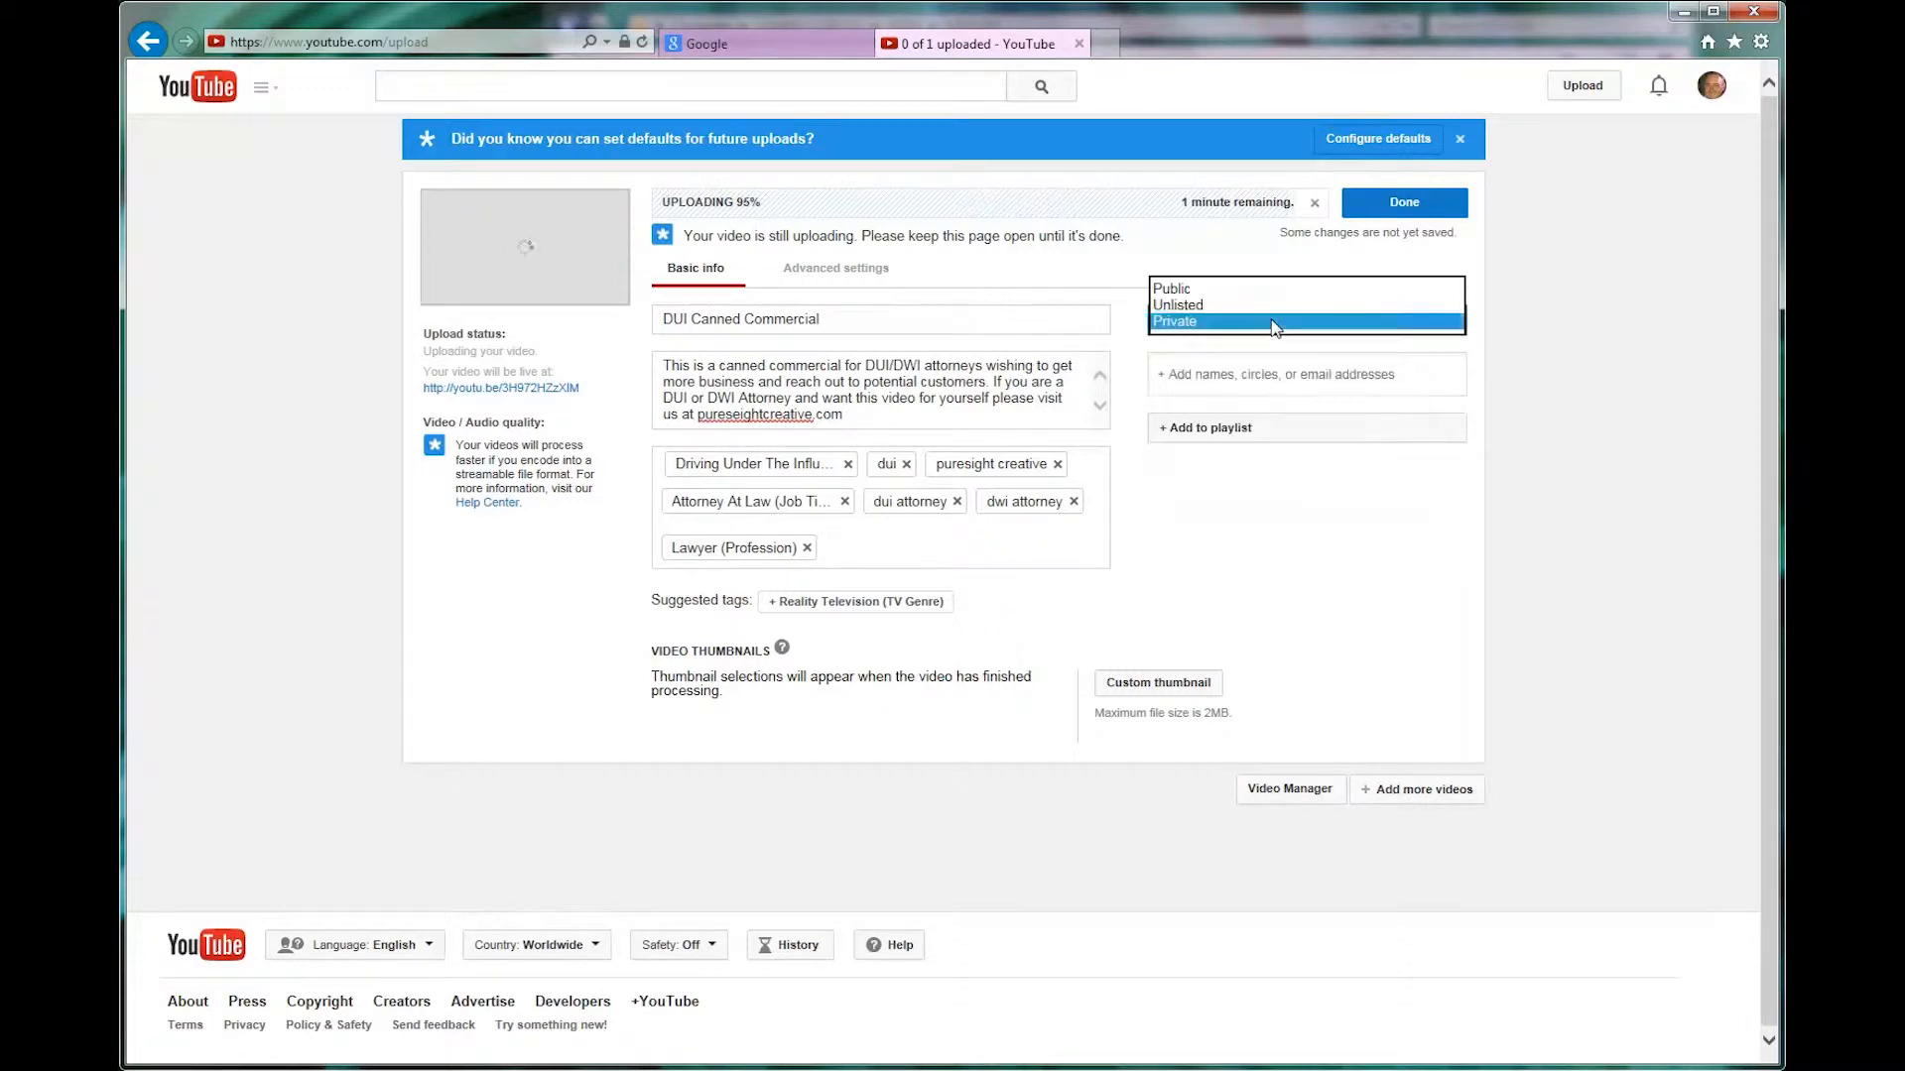
click(1219, 292)
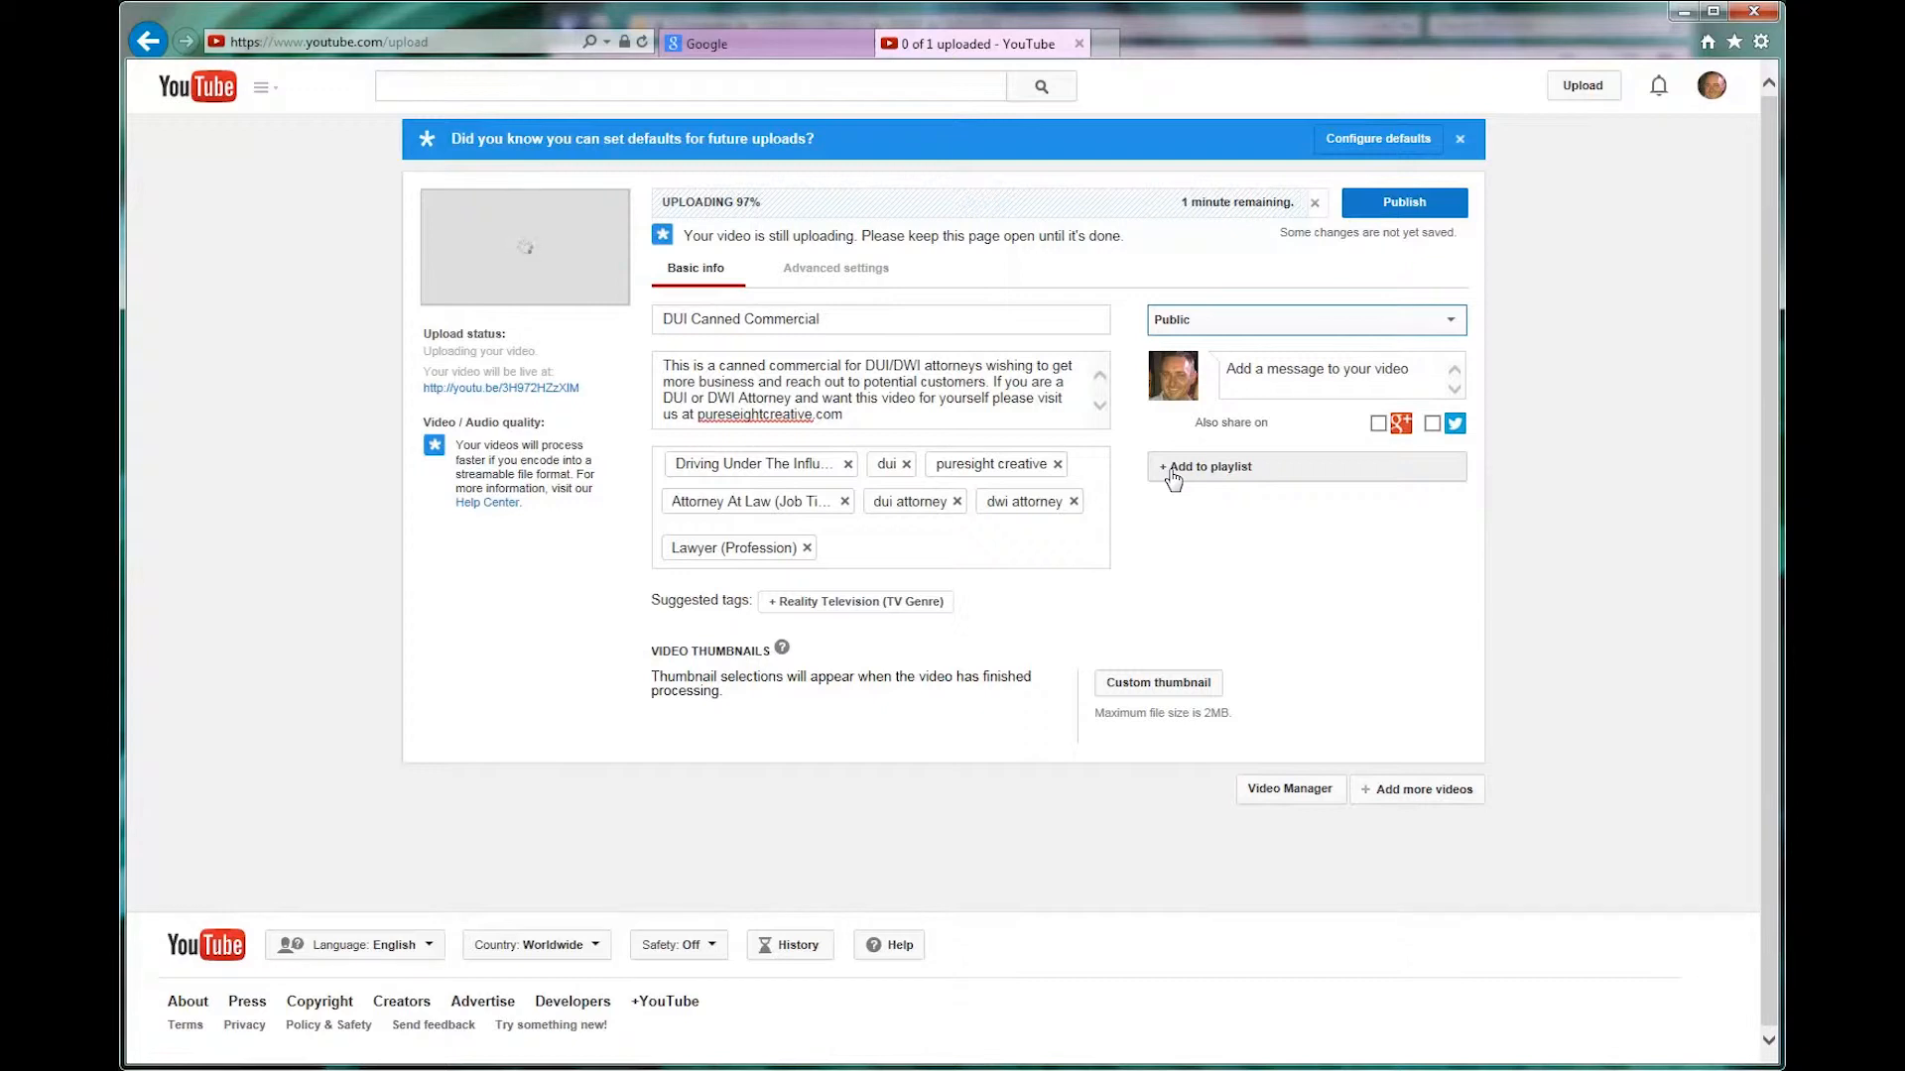
click(1171, 475)
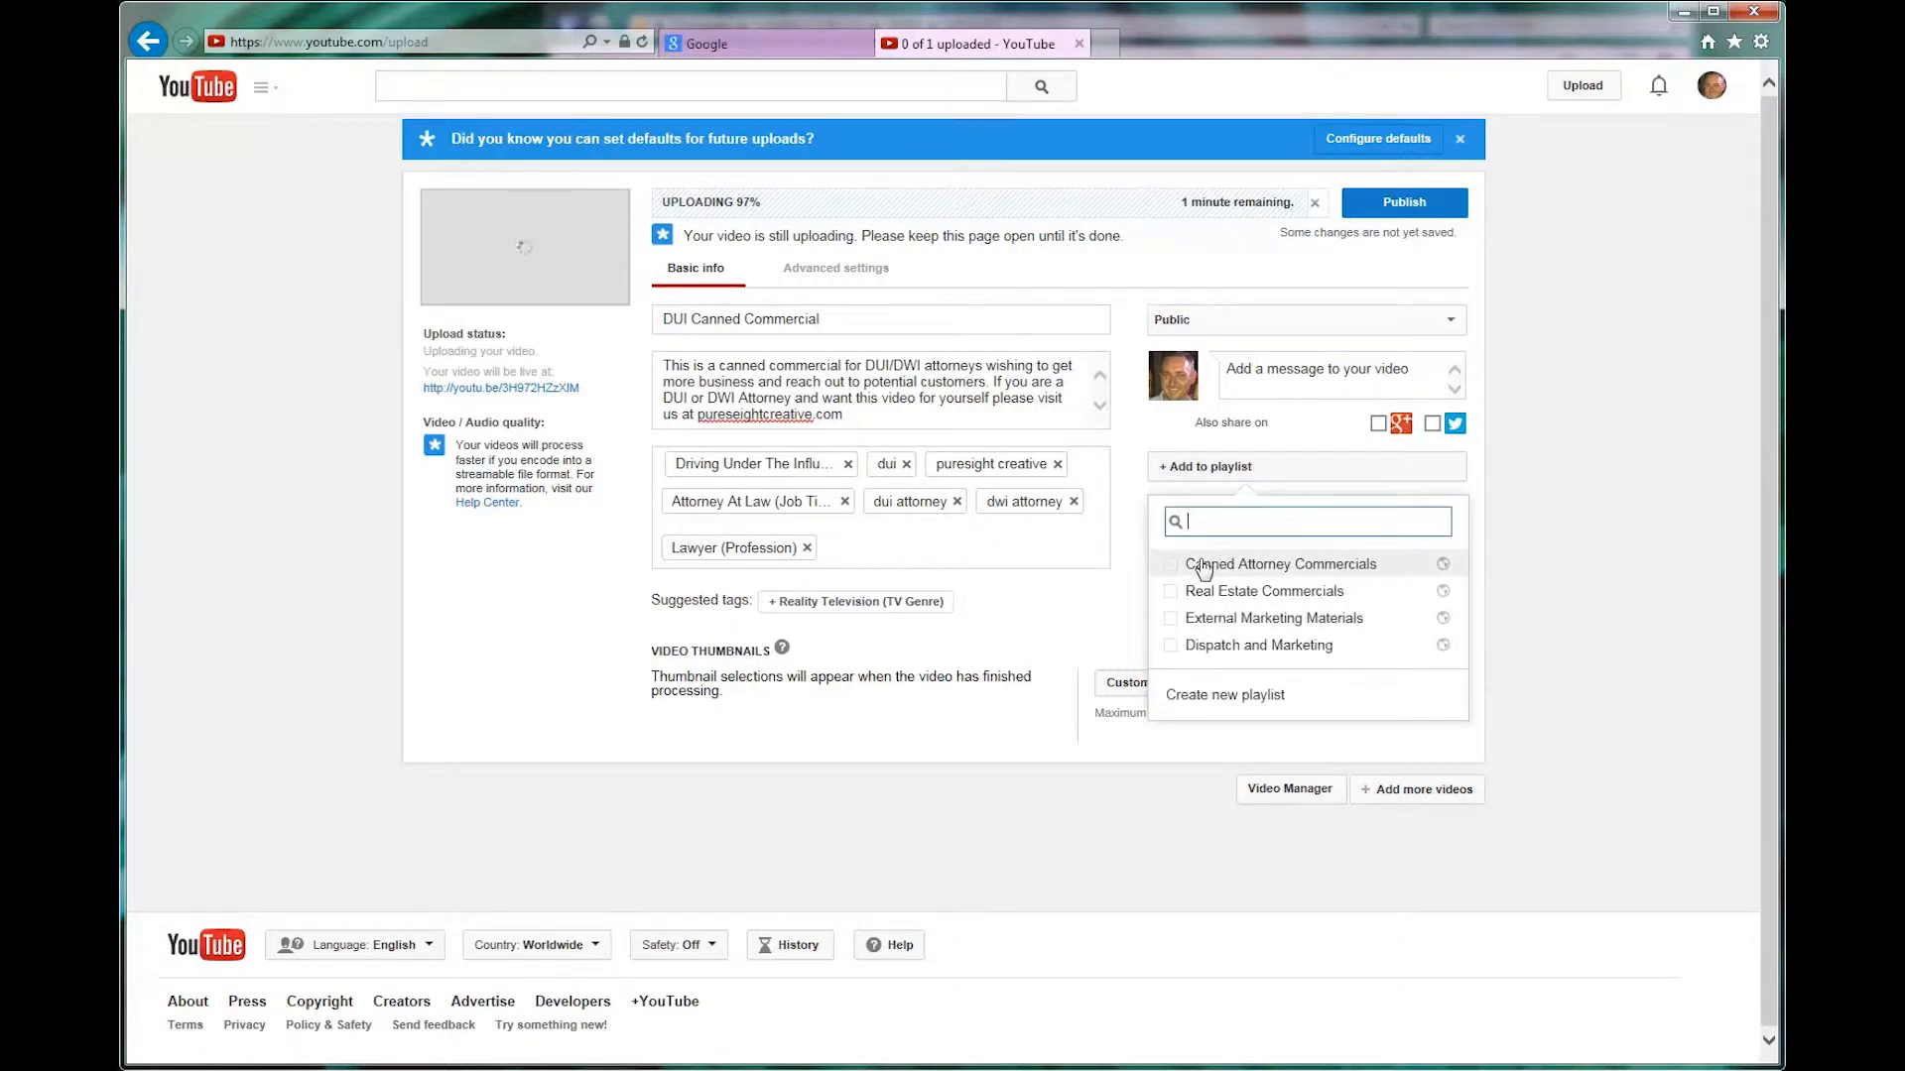
click(1279, 568)
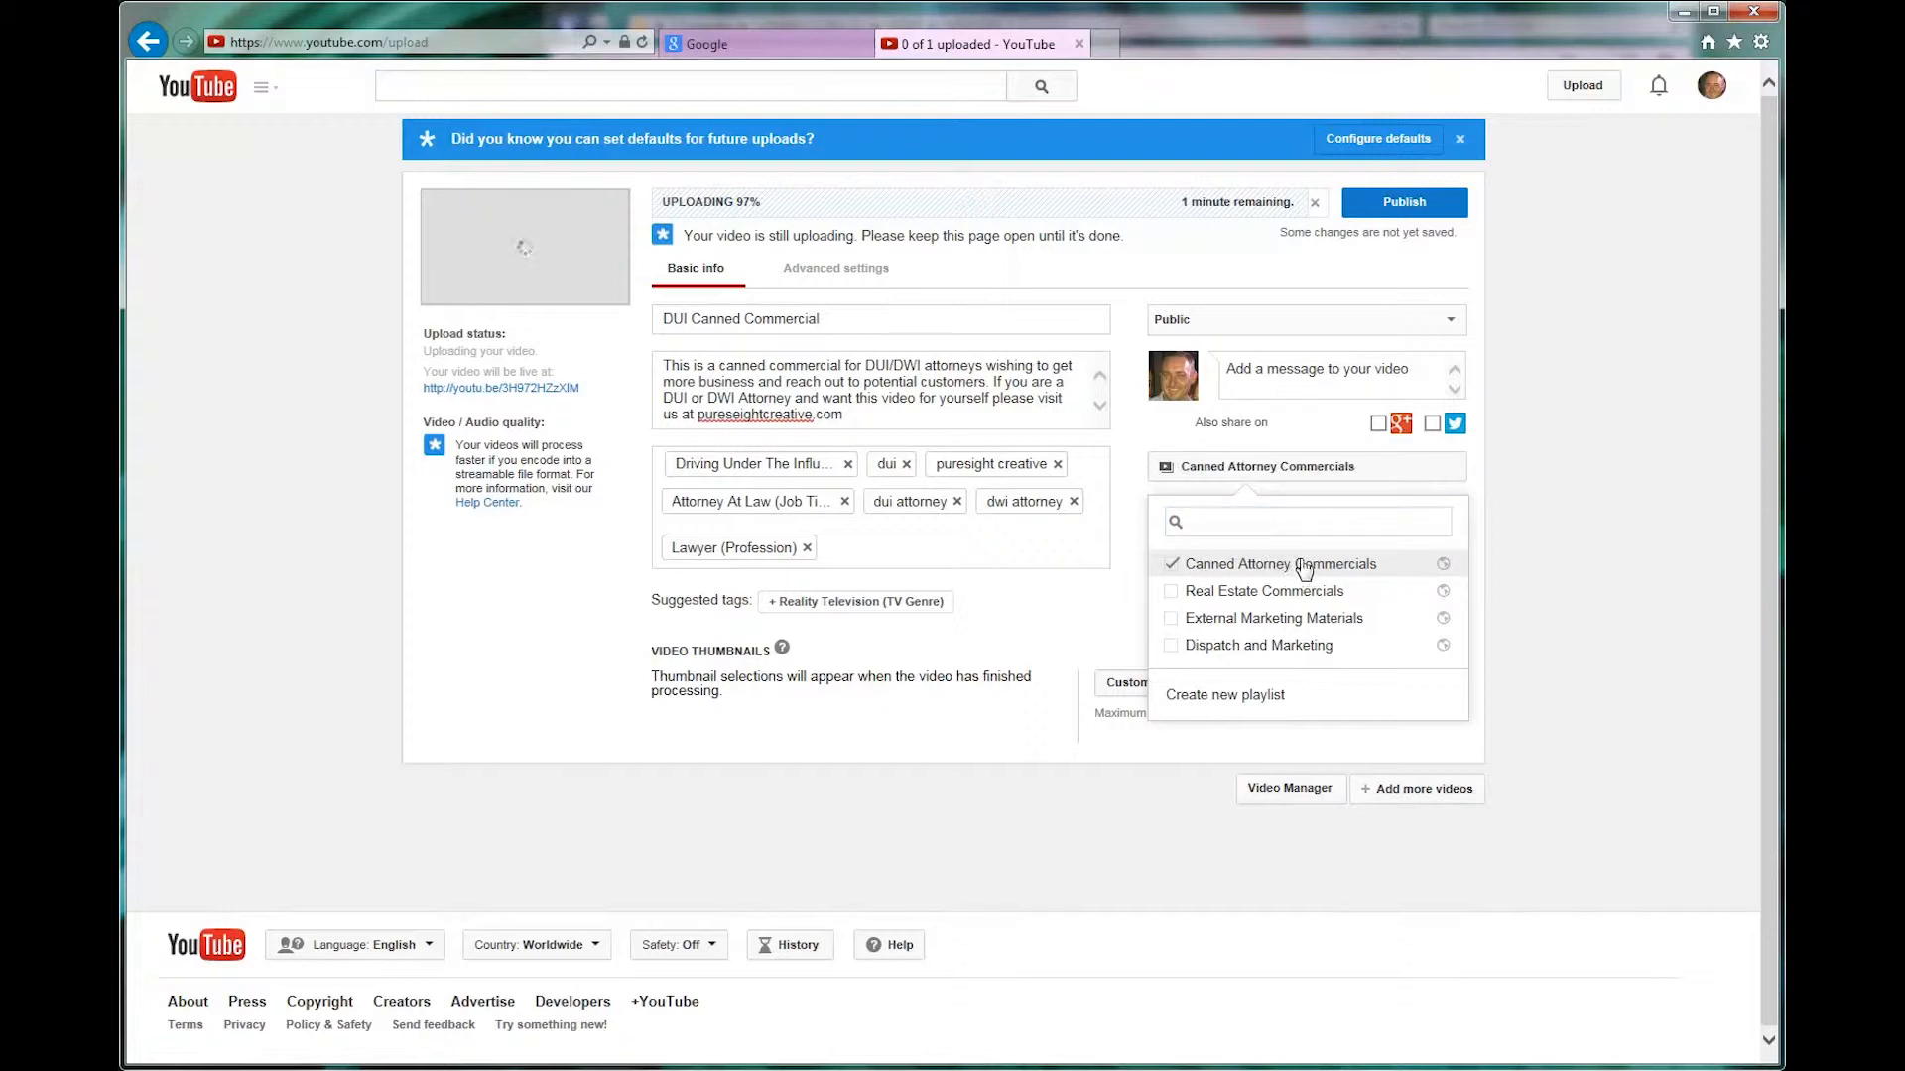
click(1110, 622)
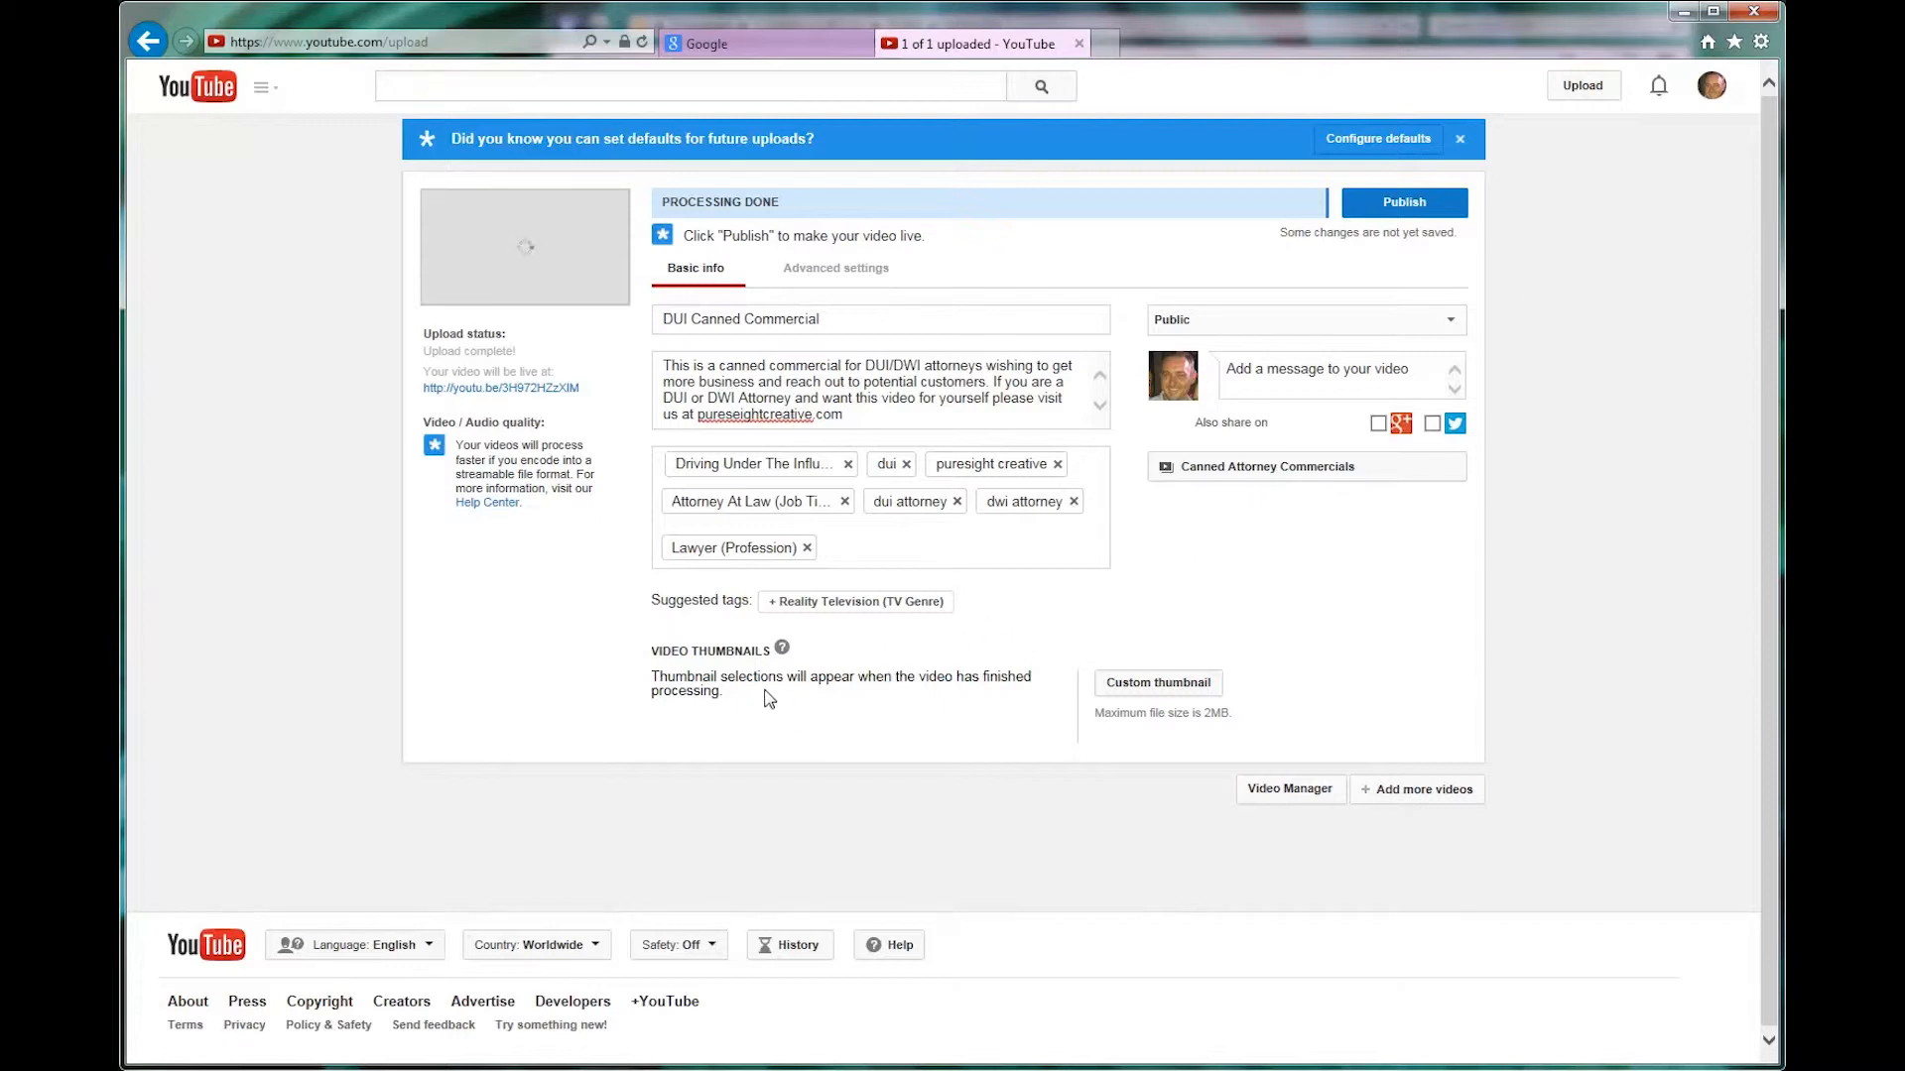
Publish the video and replace the Notepad text with its published youtu.be link
click(1404, 202)
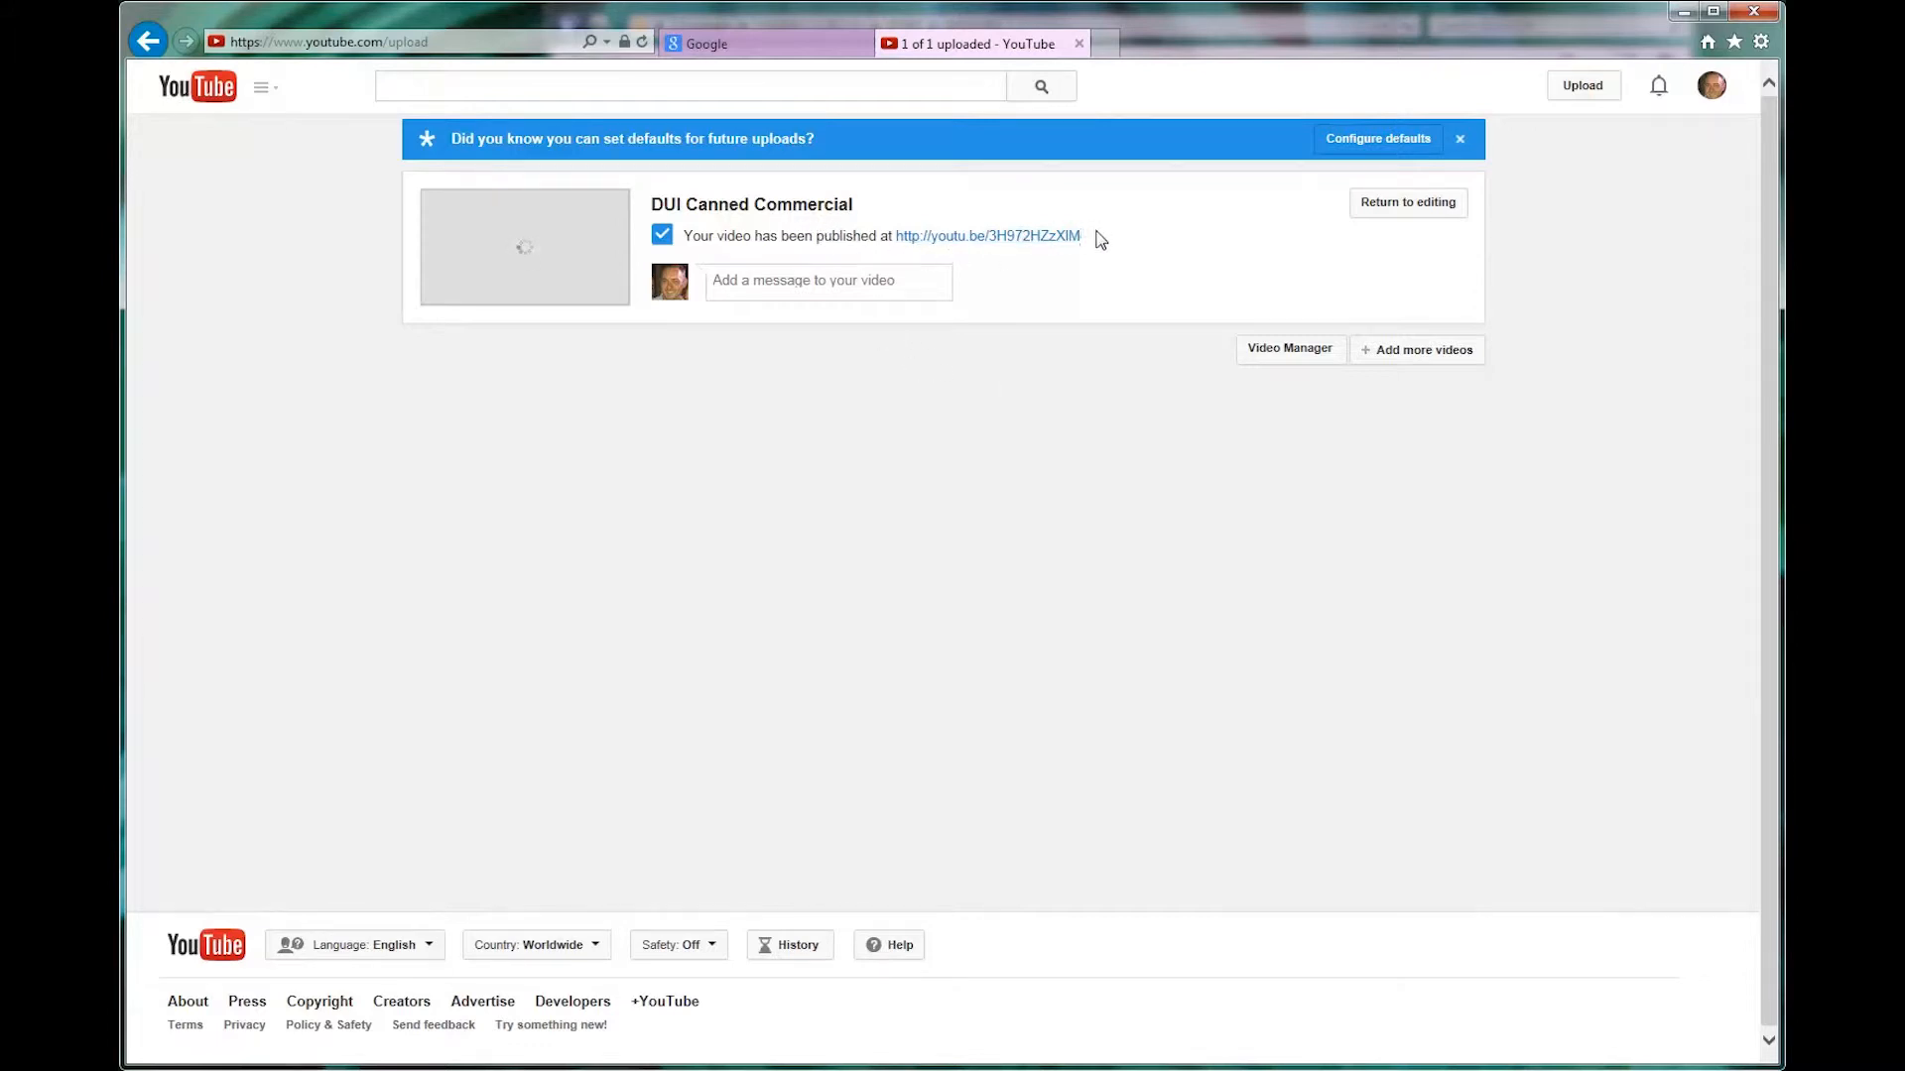
drag(1087, 236, 911, 250)
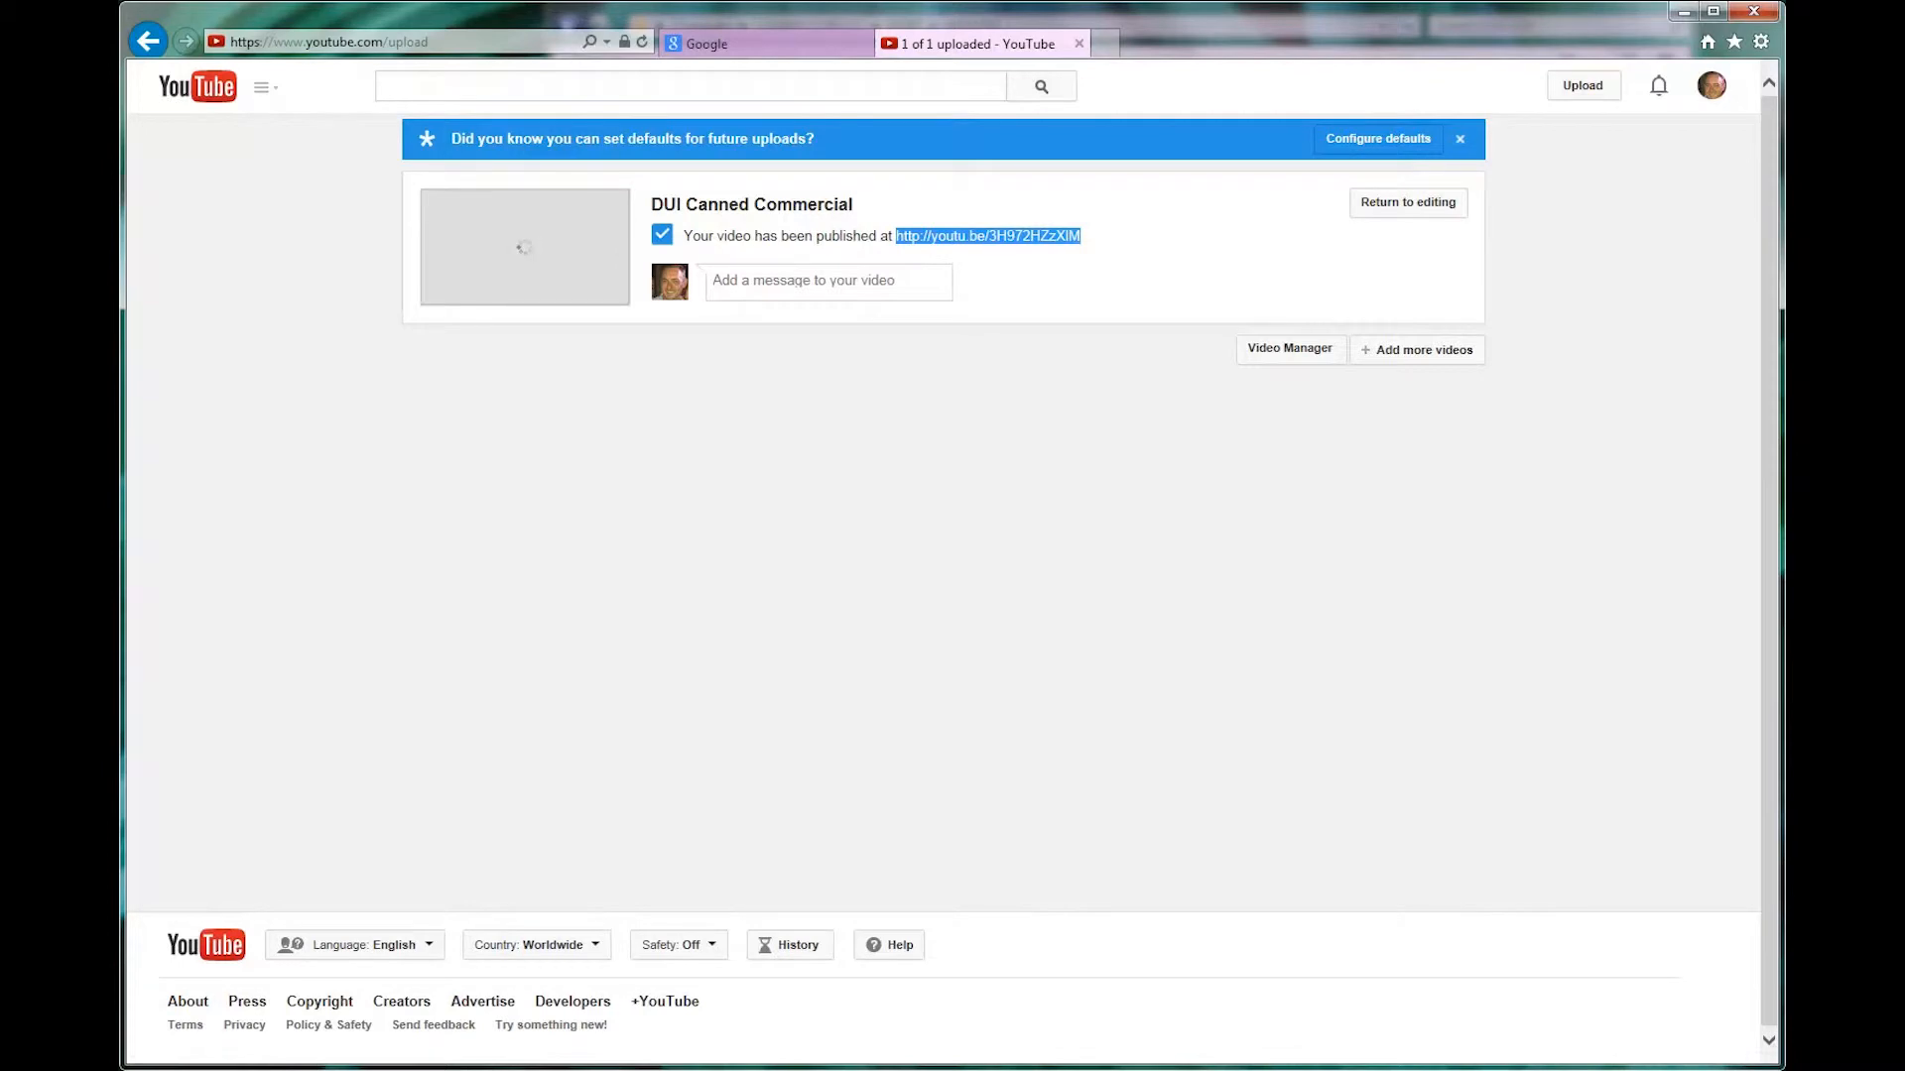
click(199, 1070)
drag(514, 230, 197, 200)
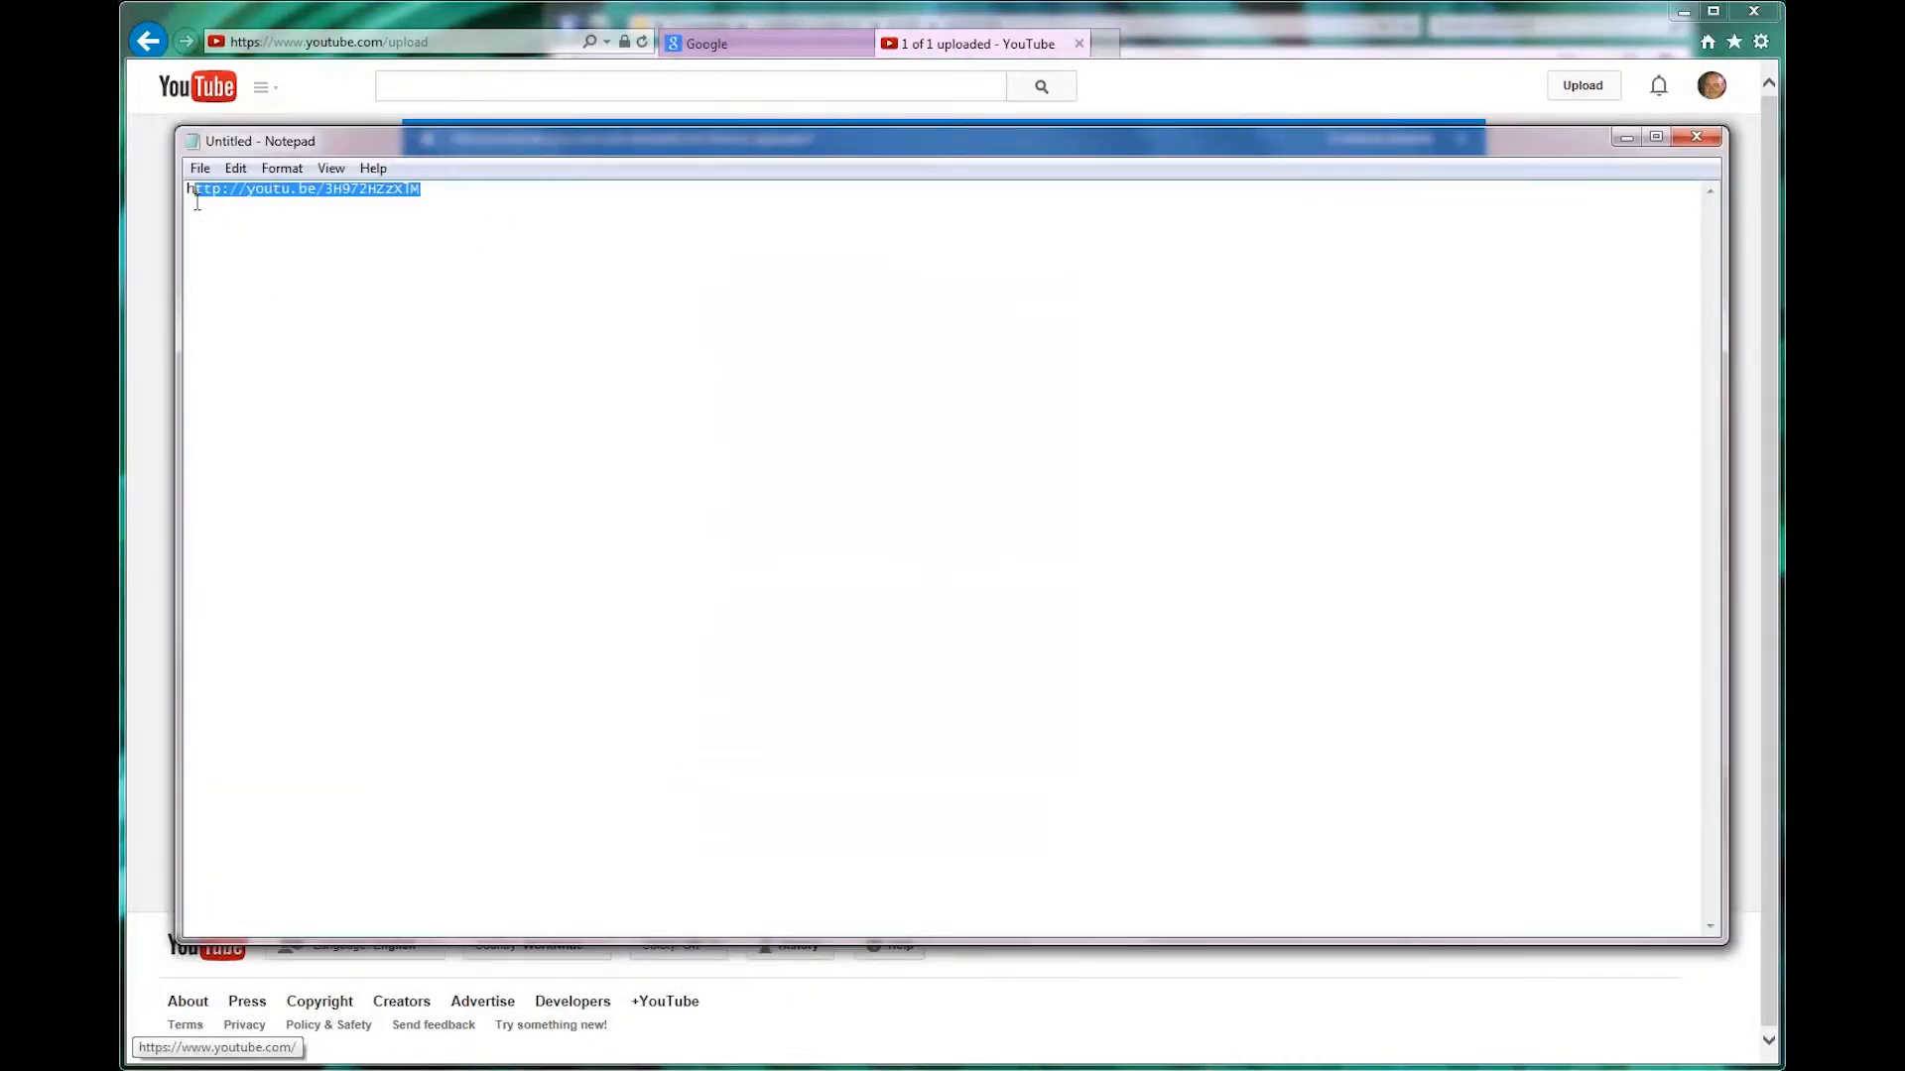
drag(487, 203, 139, 193)
click(668, 221)
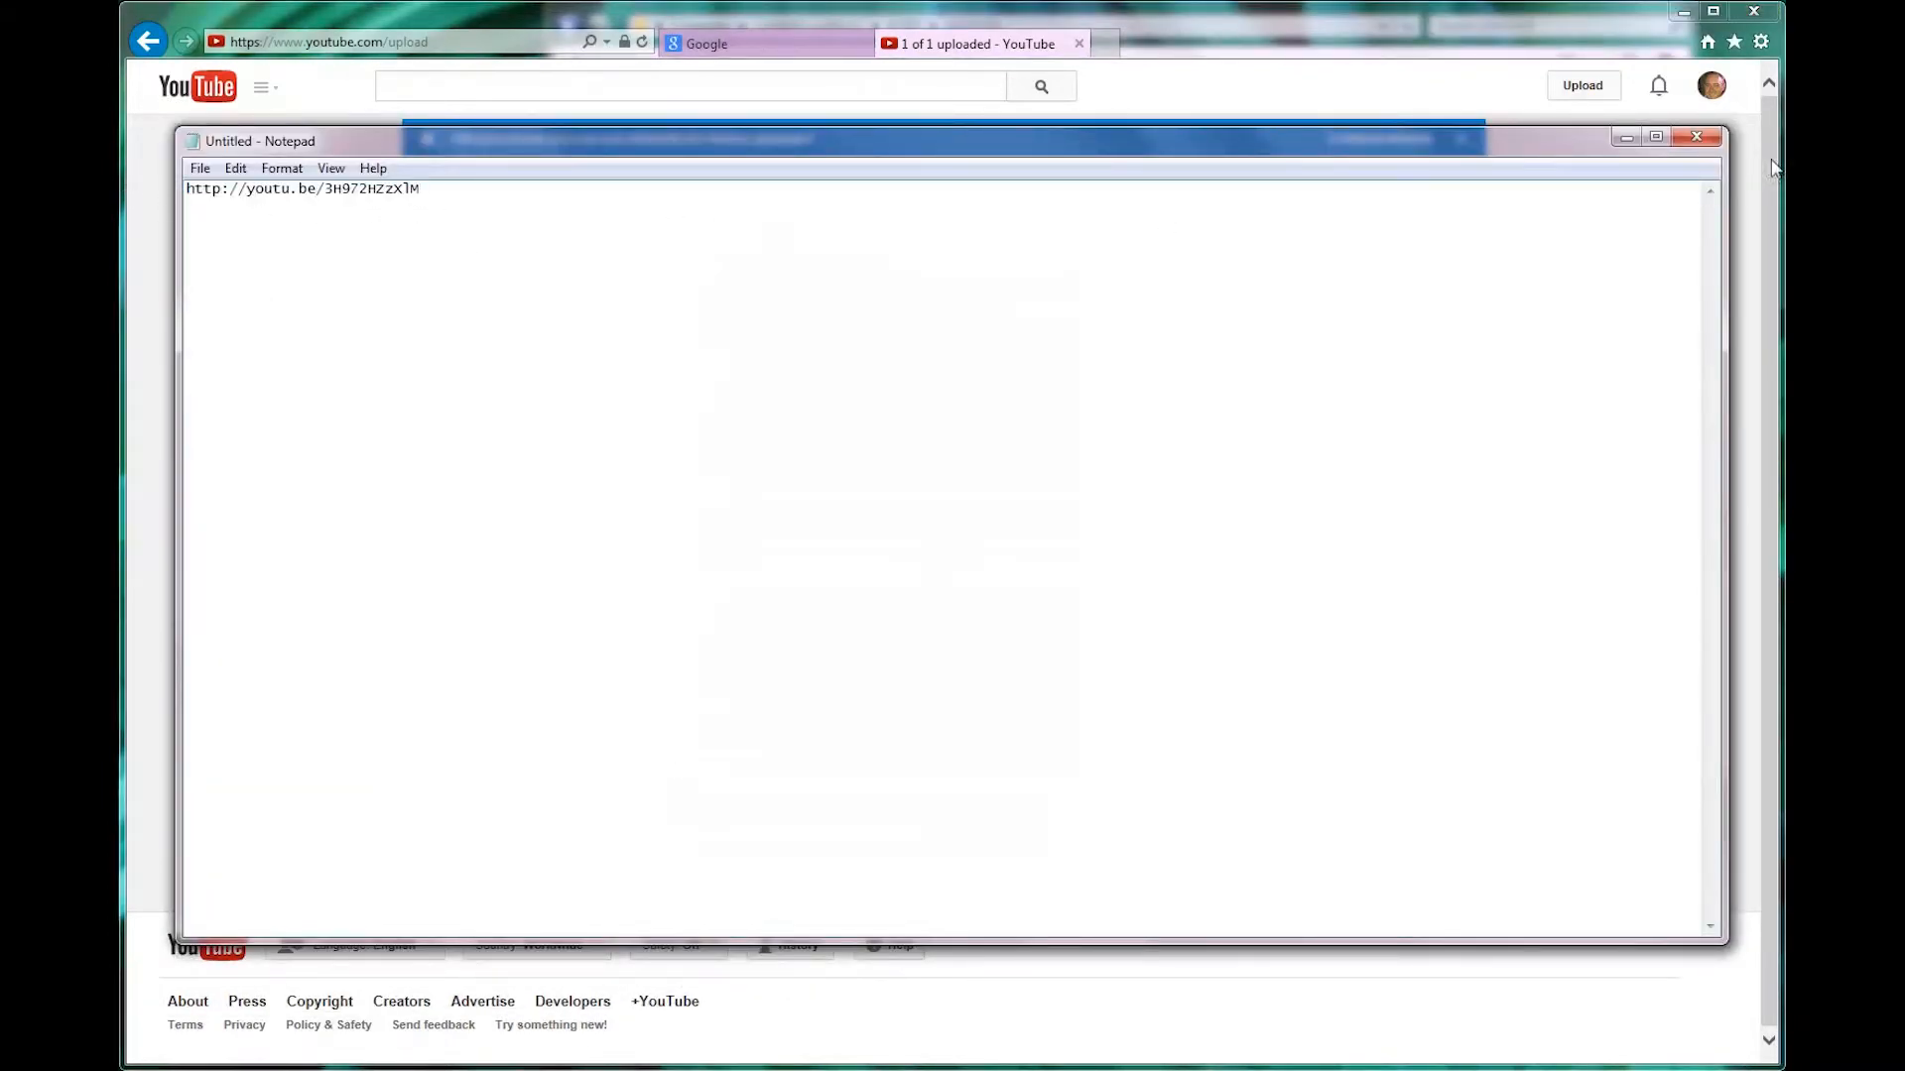
click(1624, 141)
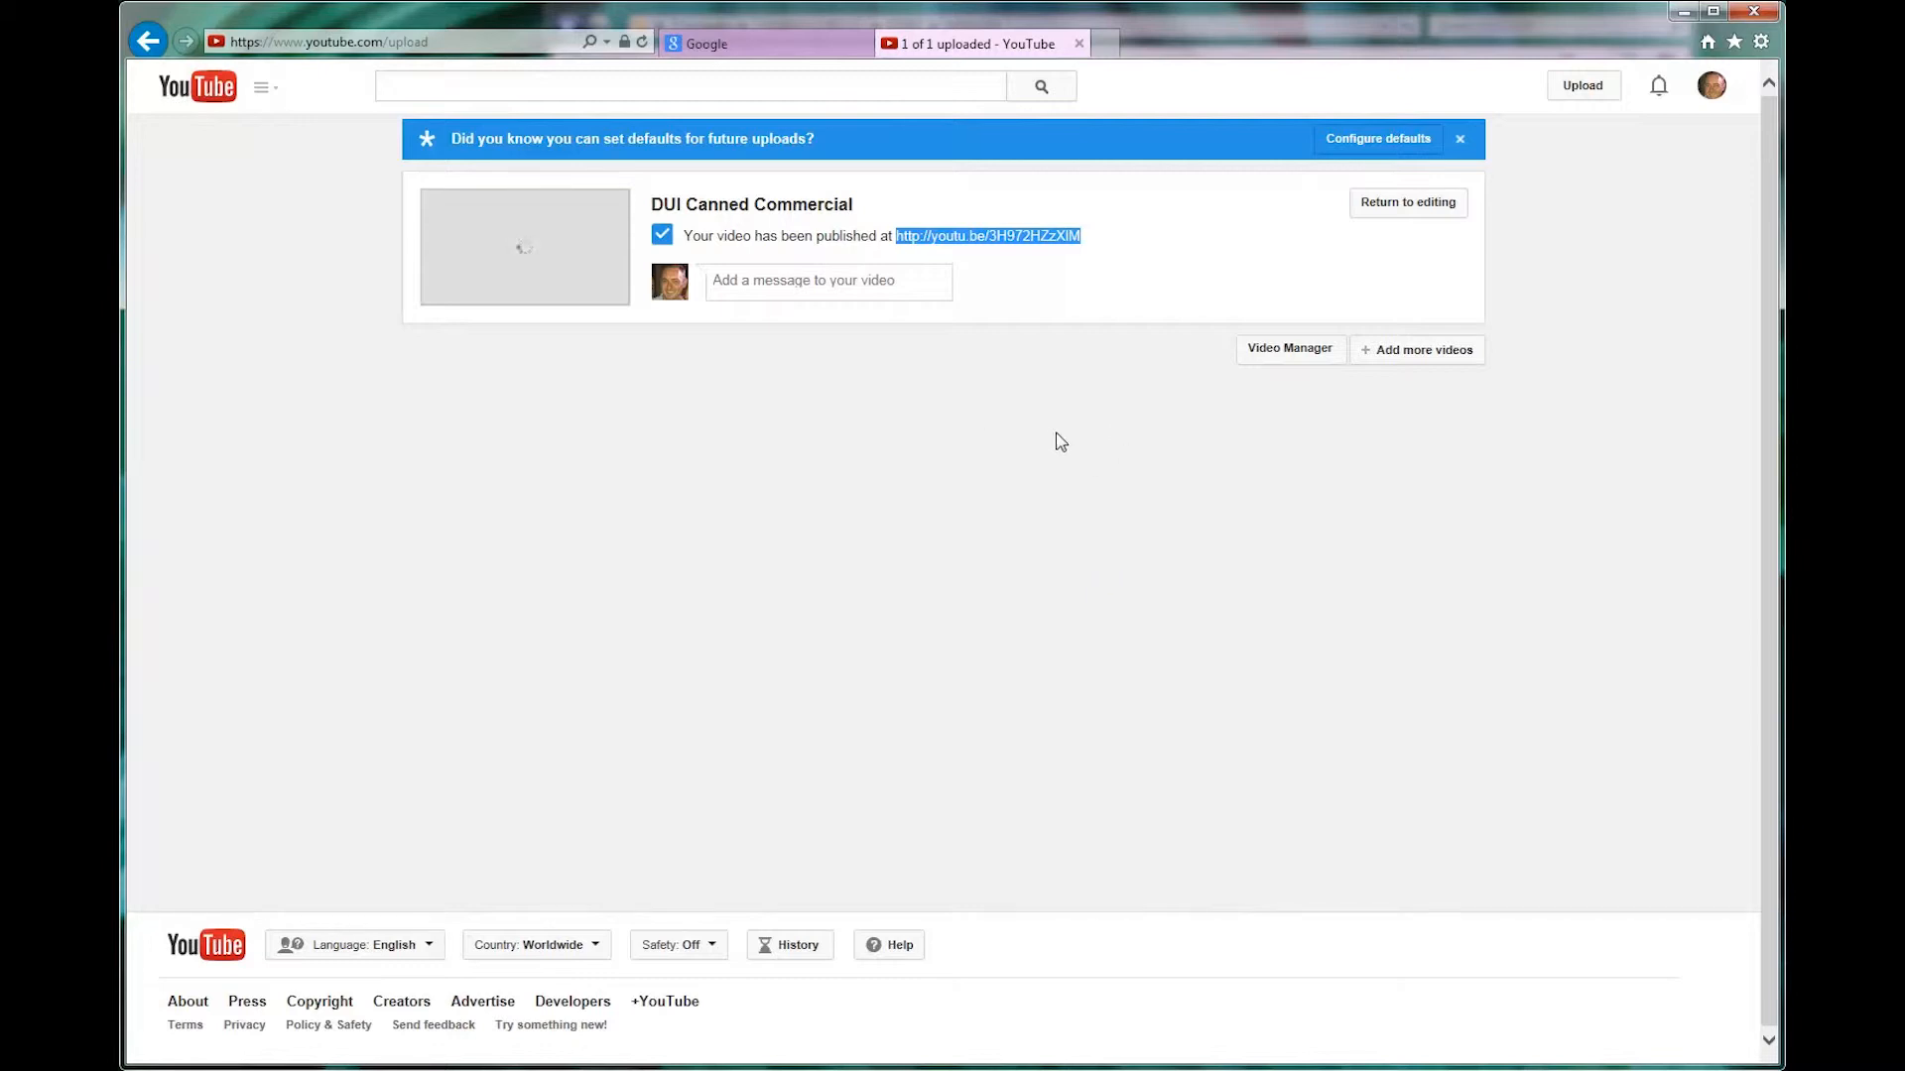
Go to Creator Studio's Video Manager and open the newest DUI Canned Commercial video's info and settings
click(1713, 96)
click(1608, 238)
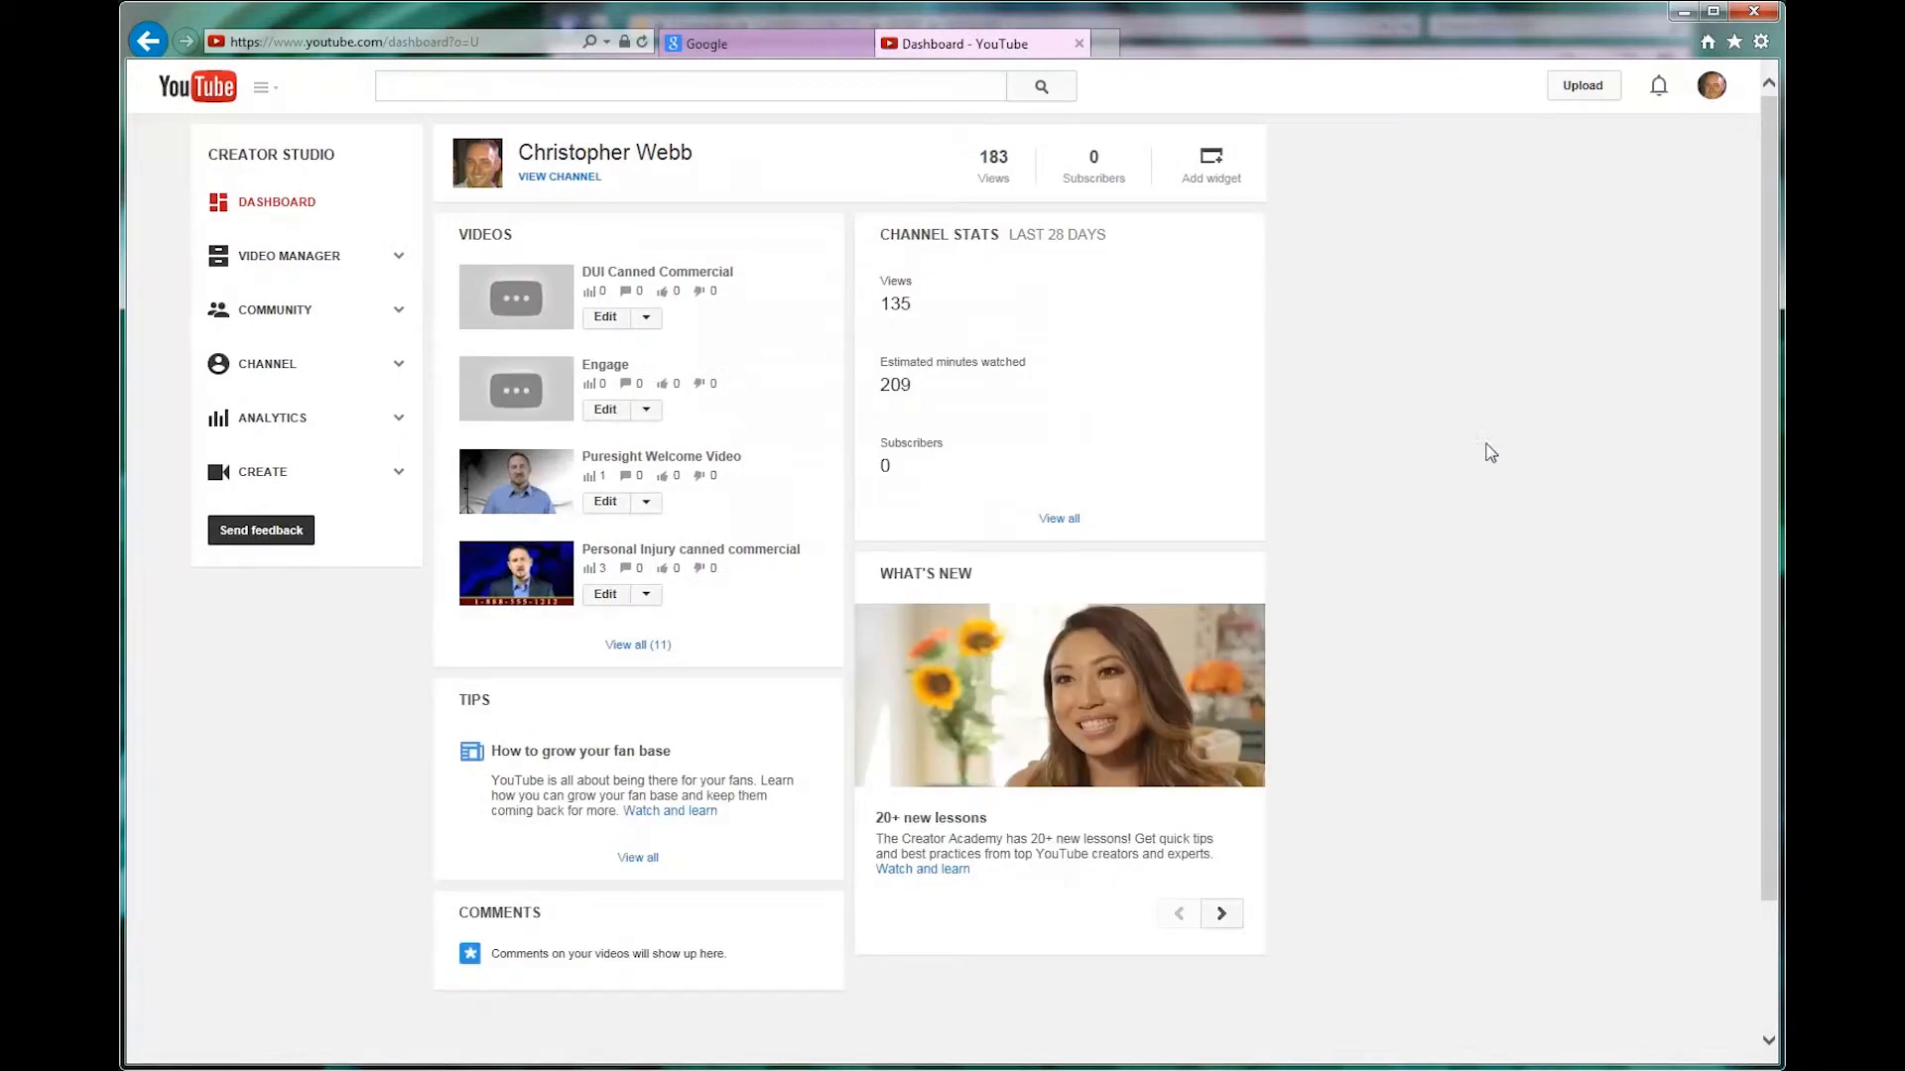
click(278, 255)
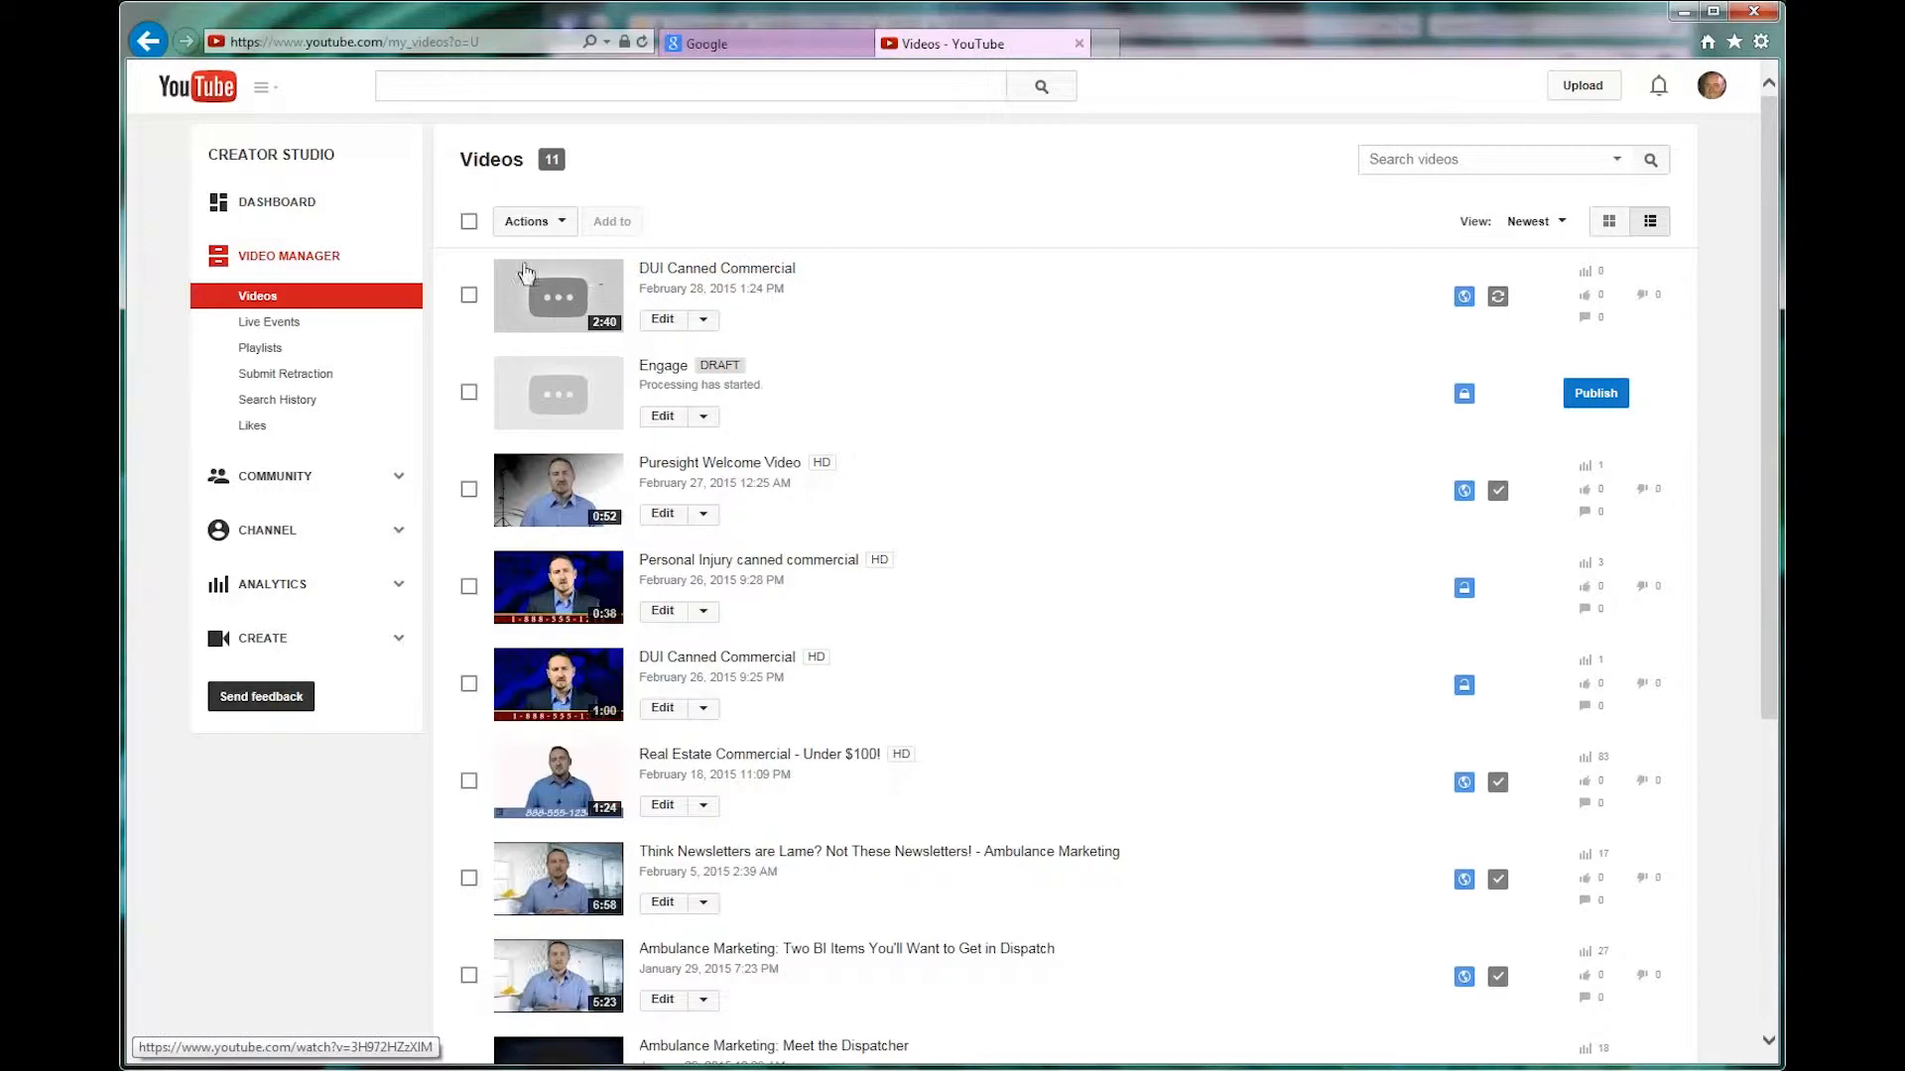
click(703, 319)
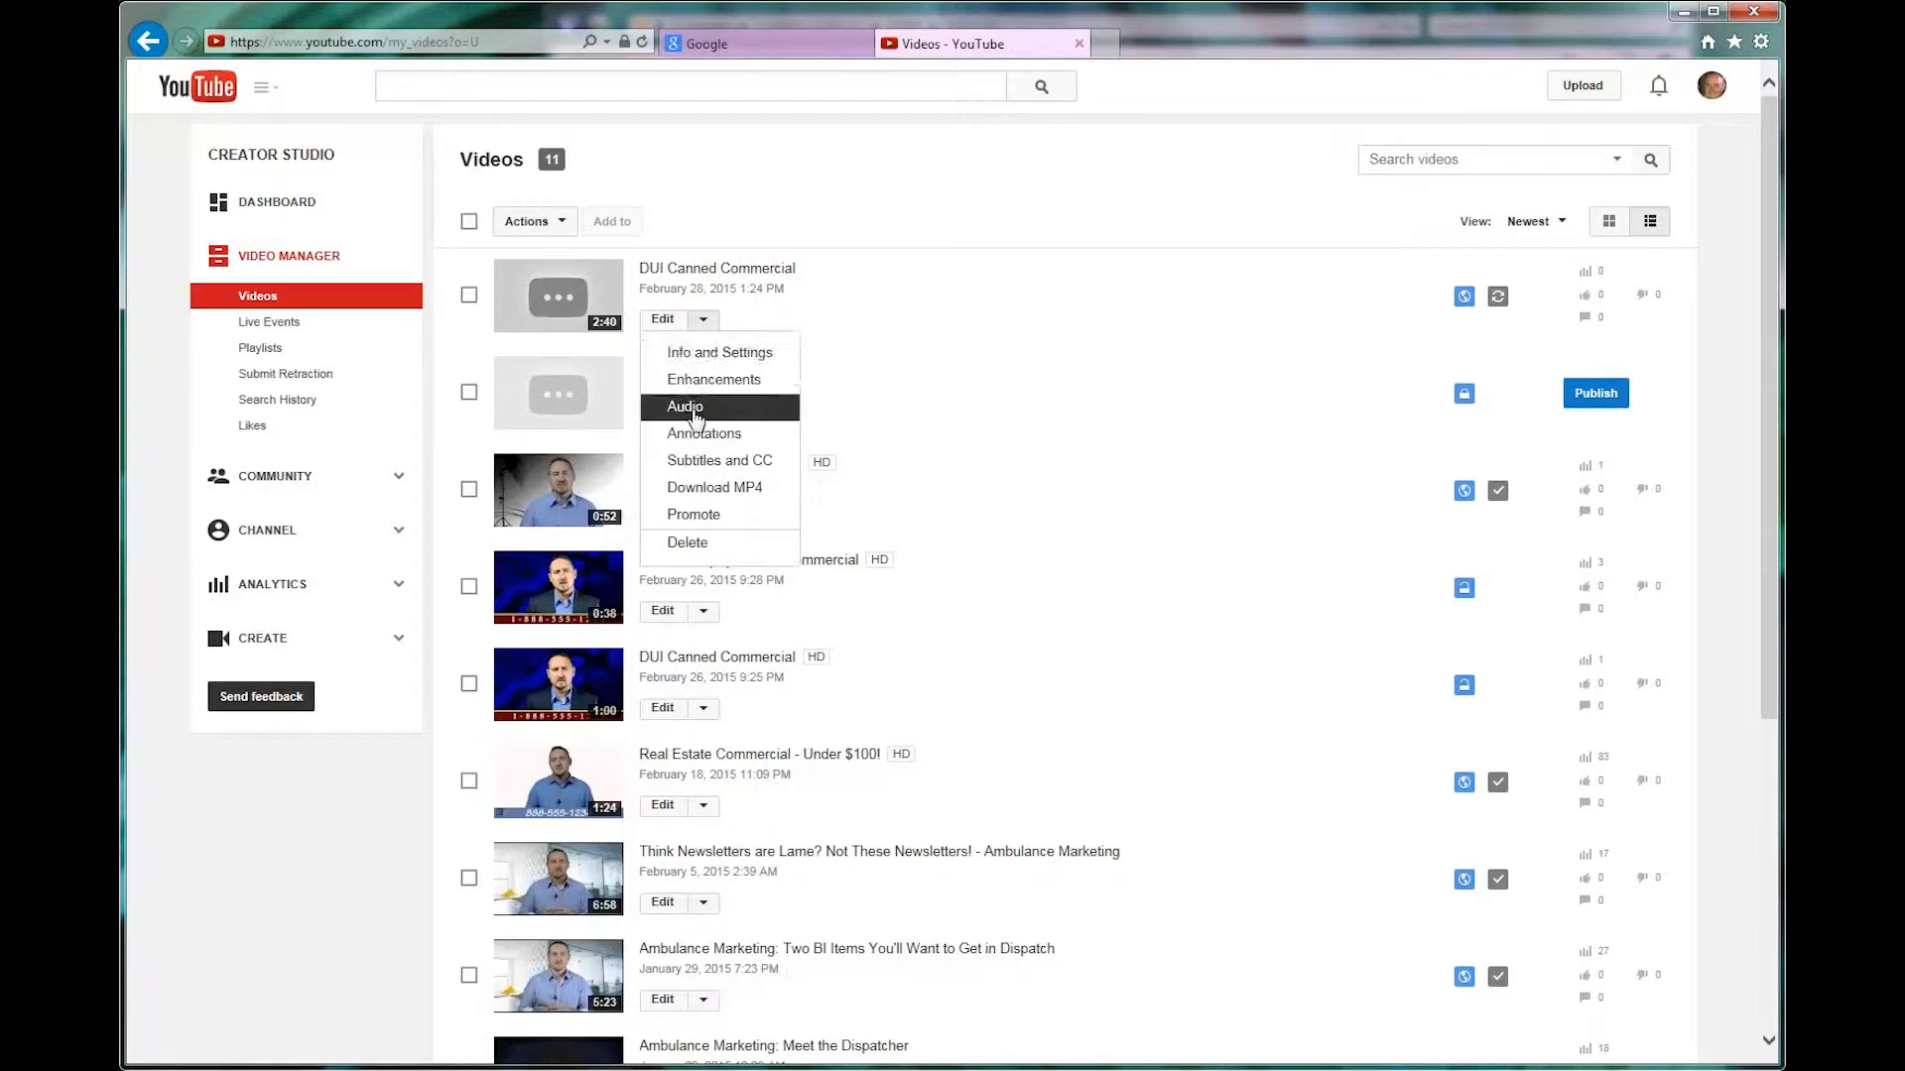
click(663, 320)
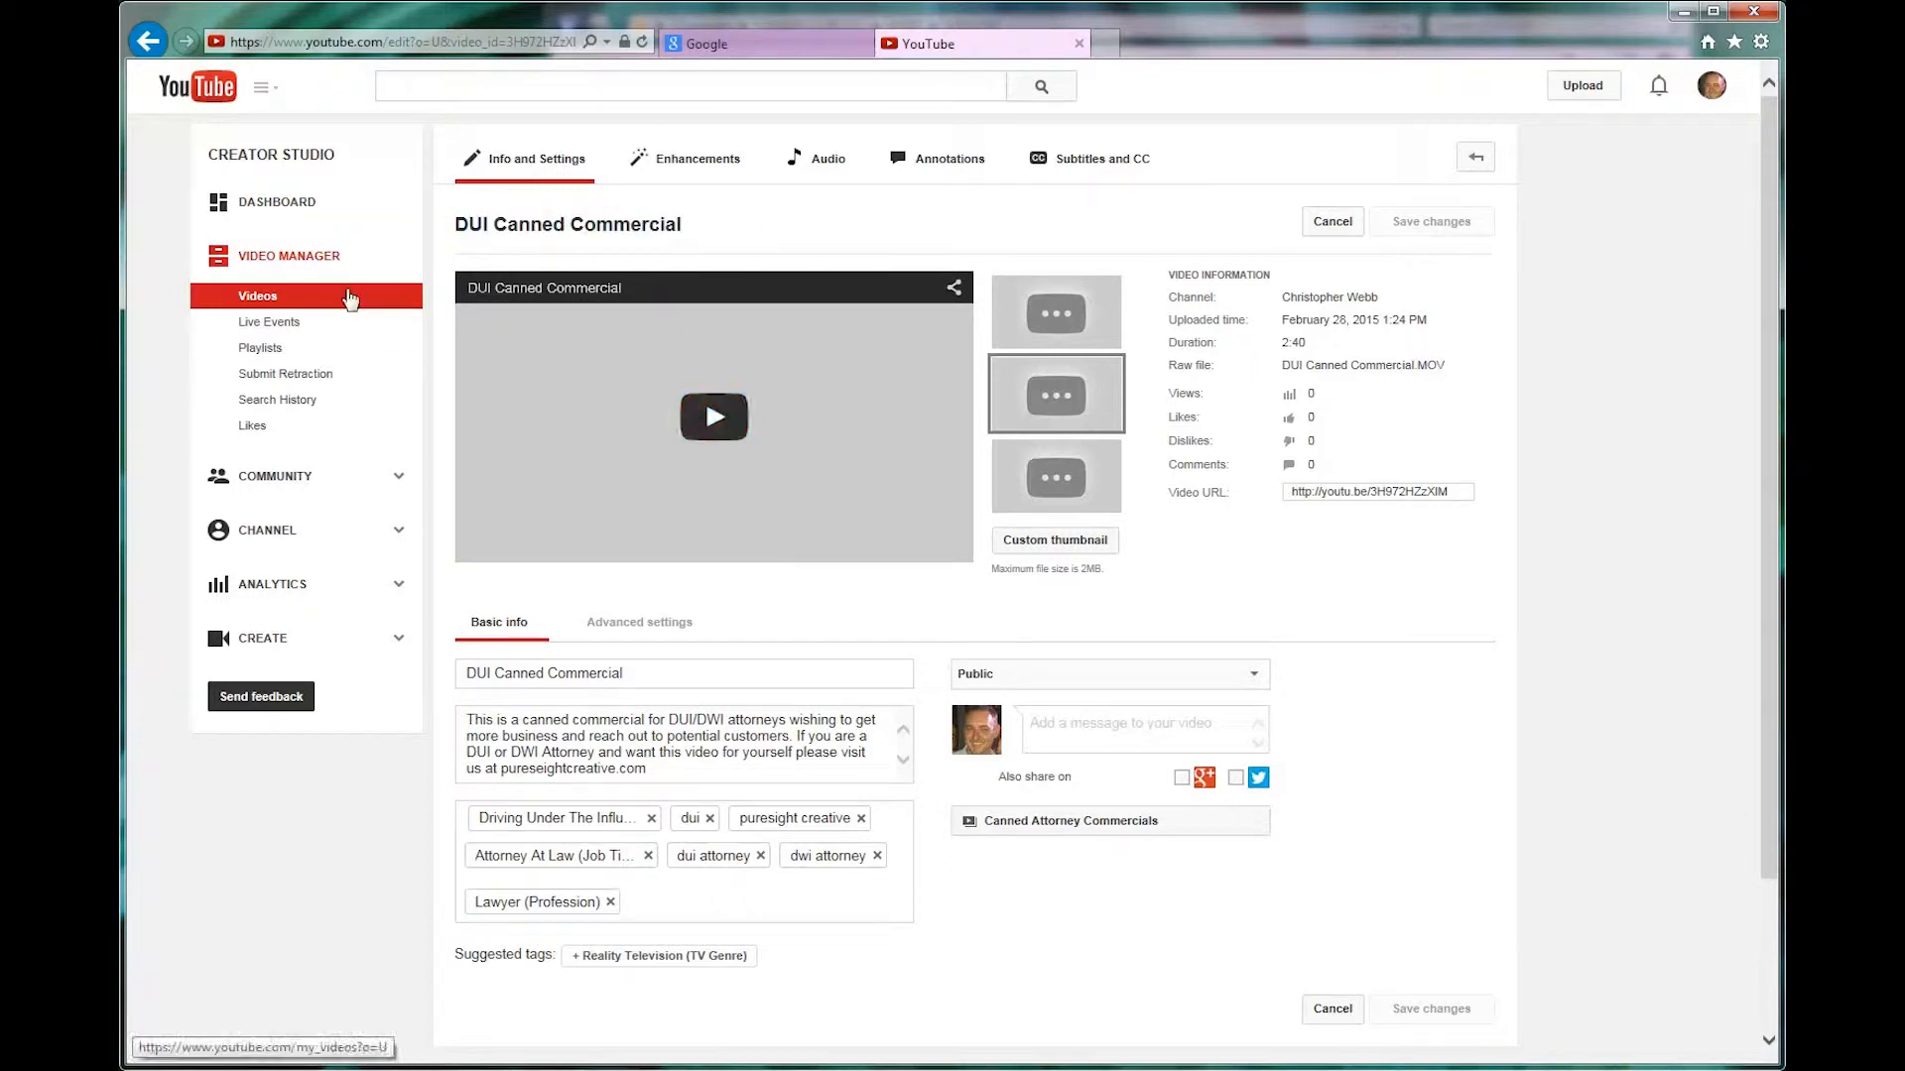
Return to the Video Manager and look through the list of uploaded videos
click(306, 262)
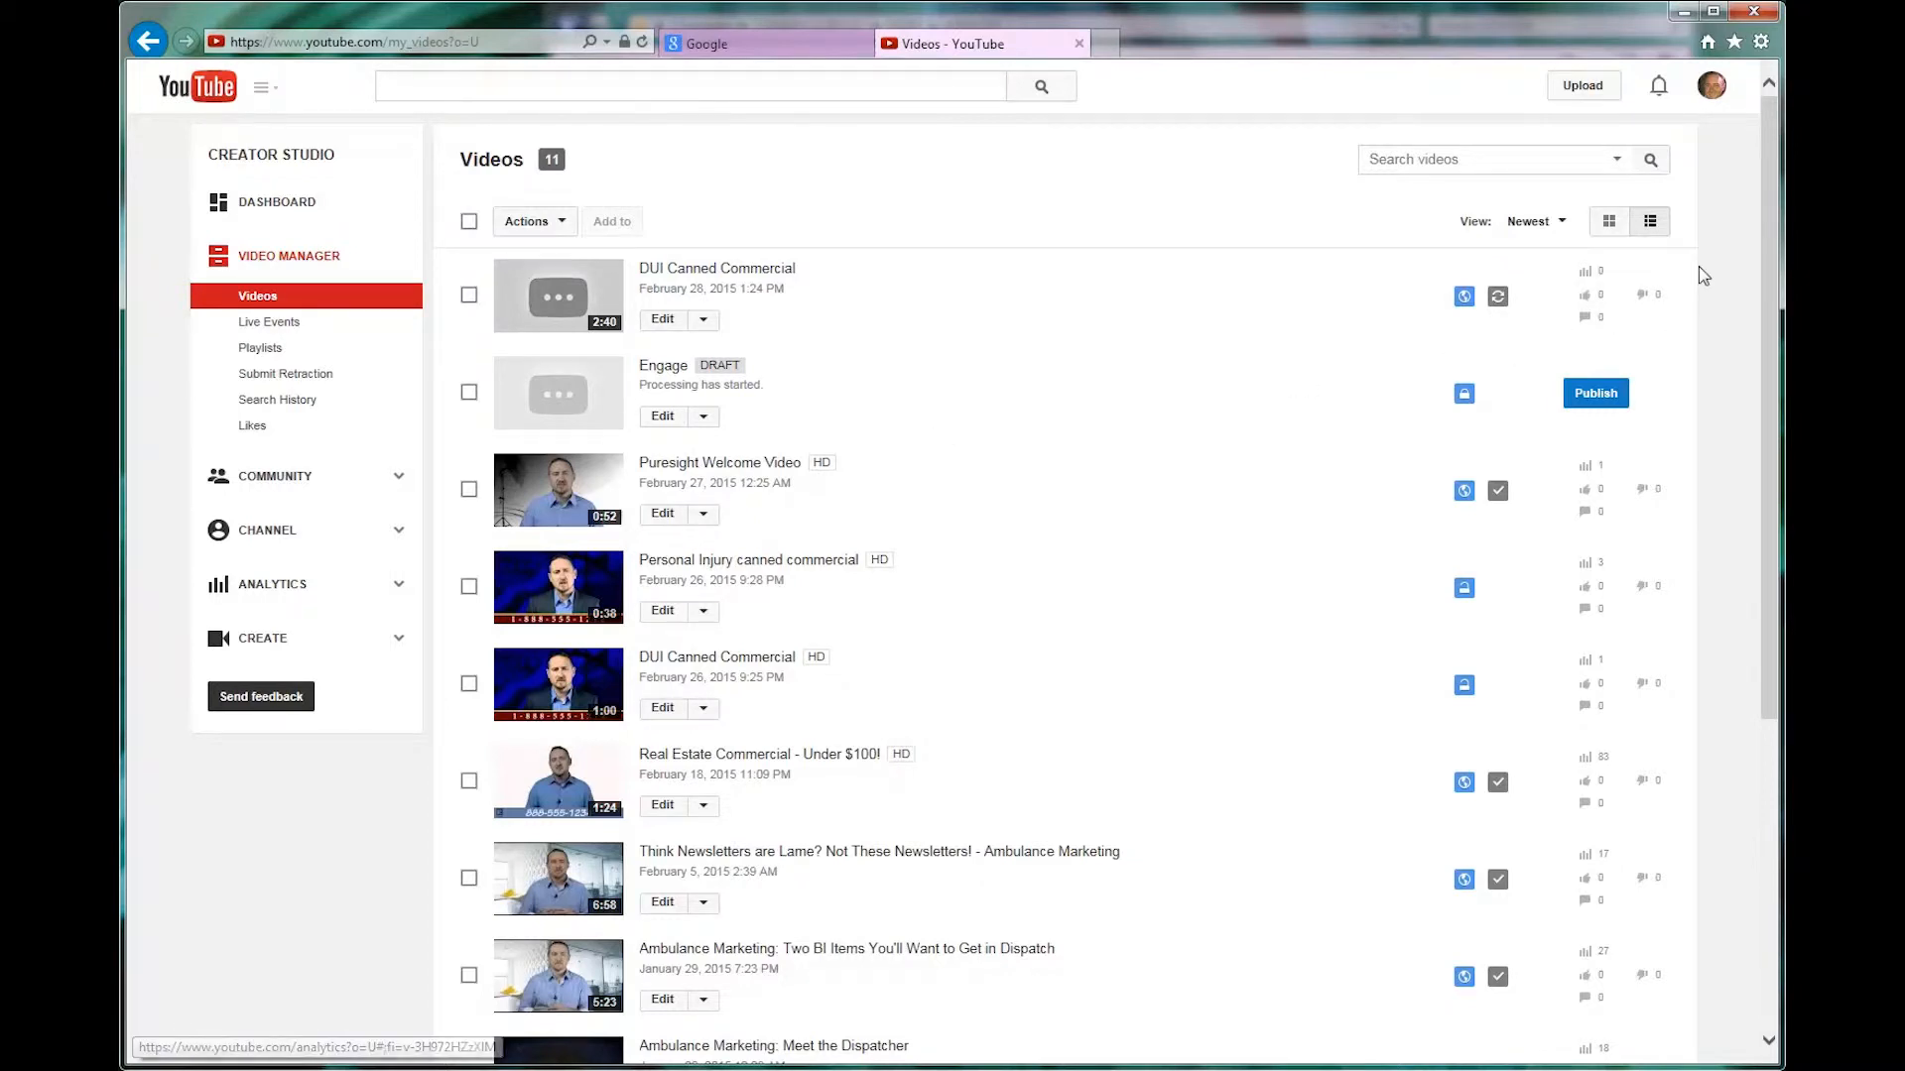
scroll(1732, 282, down, 3)
scroll(1737, 291, down, 2)
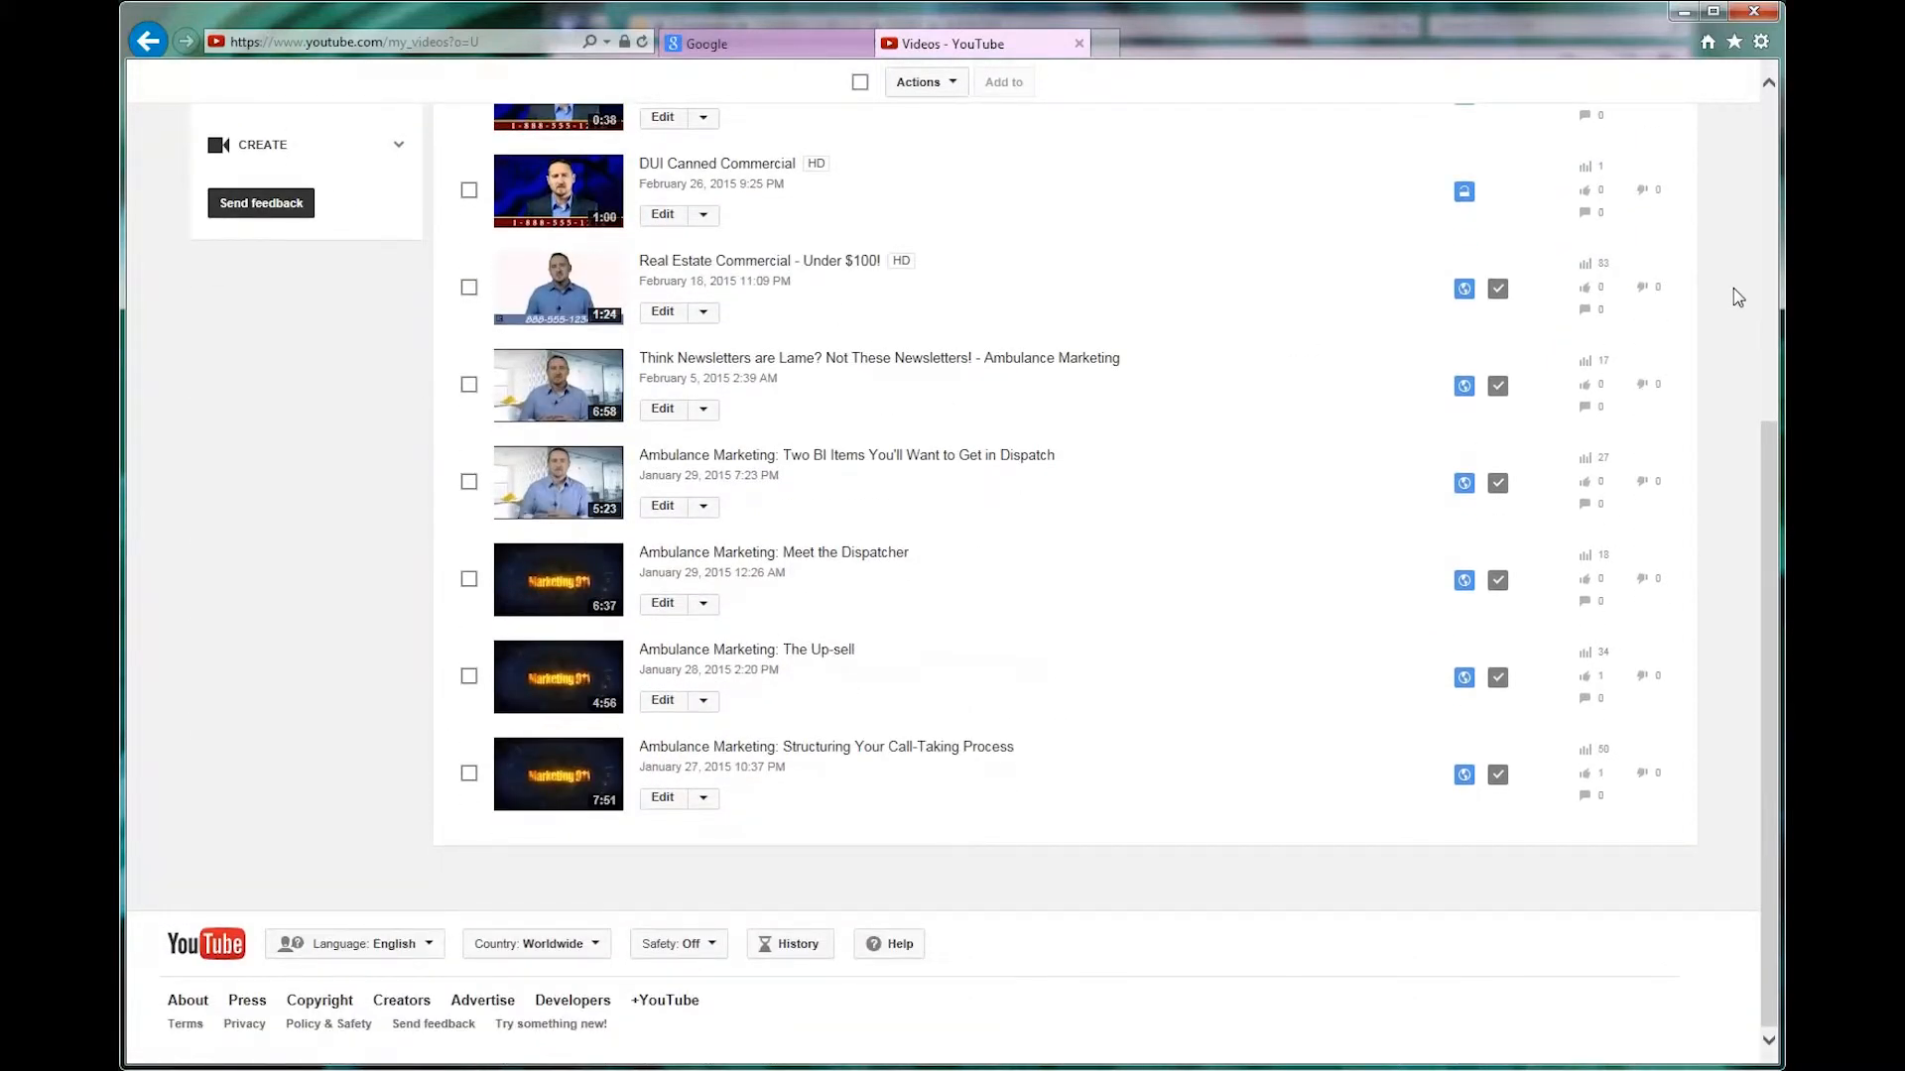
scroll(1599, 404, up, 5)
Start advertising on YouTube with an AdWords video campaign and select the ad video using the copied youtu.be link
scroll(1275, 455, down, 5)
click(474, 1002)
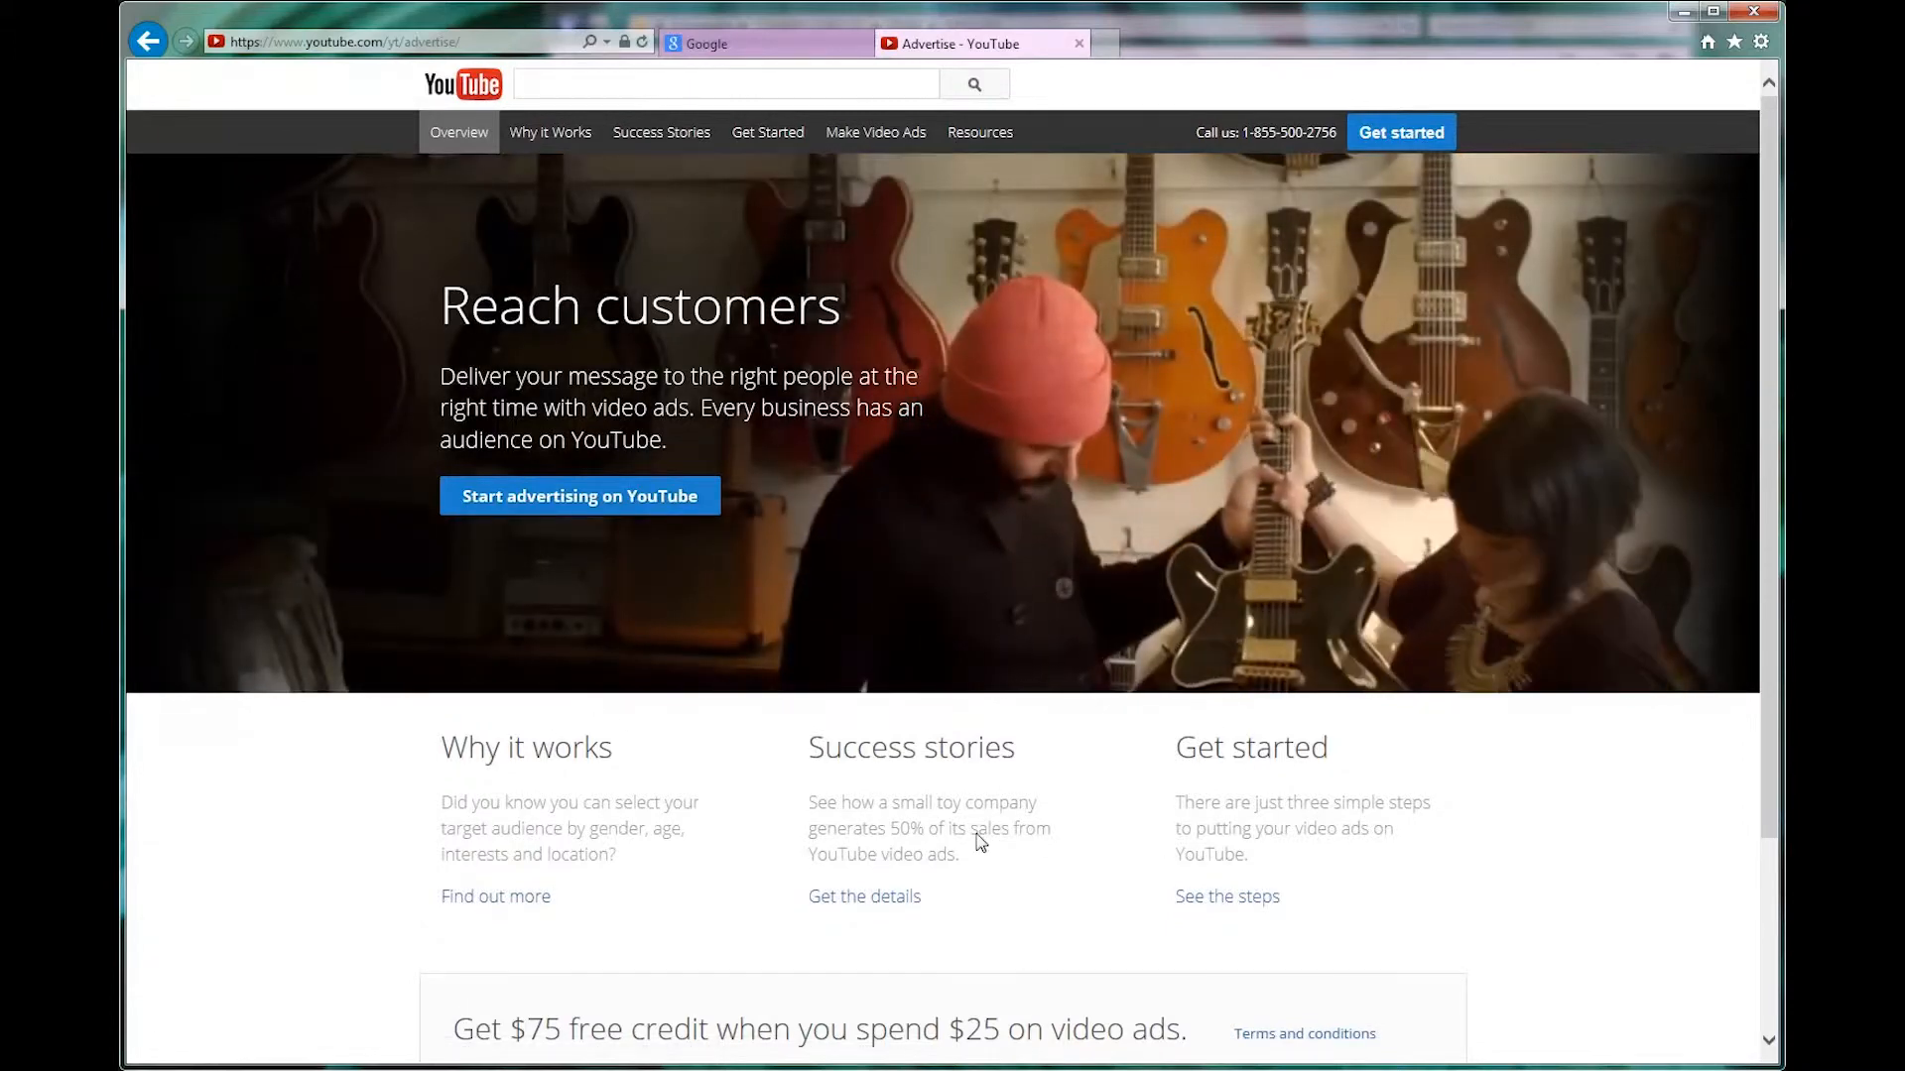
click(526, 508)
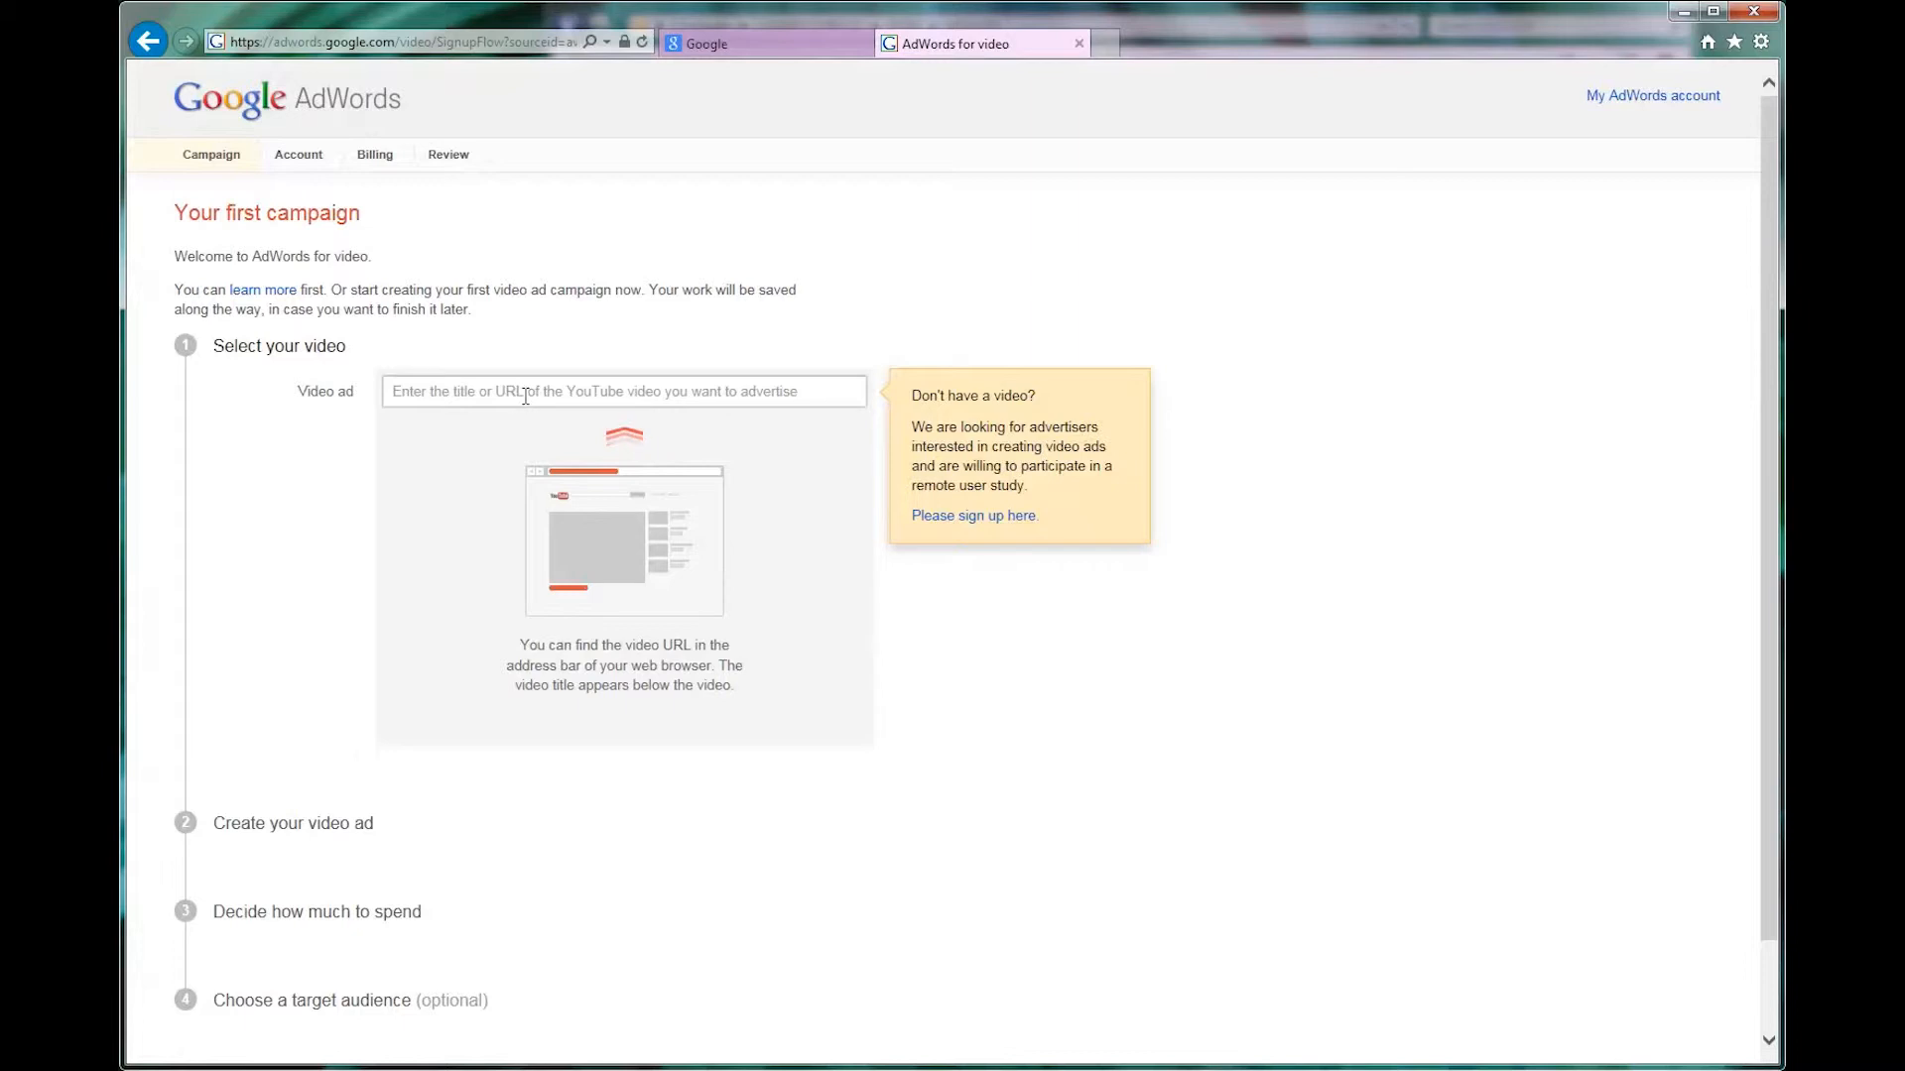
click(526, 397)
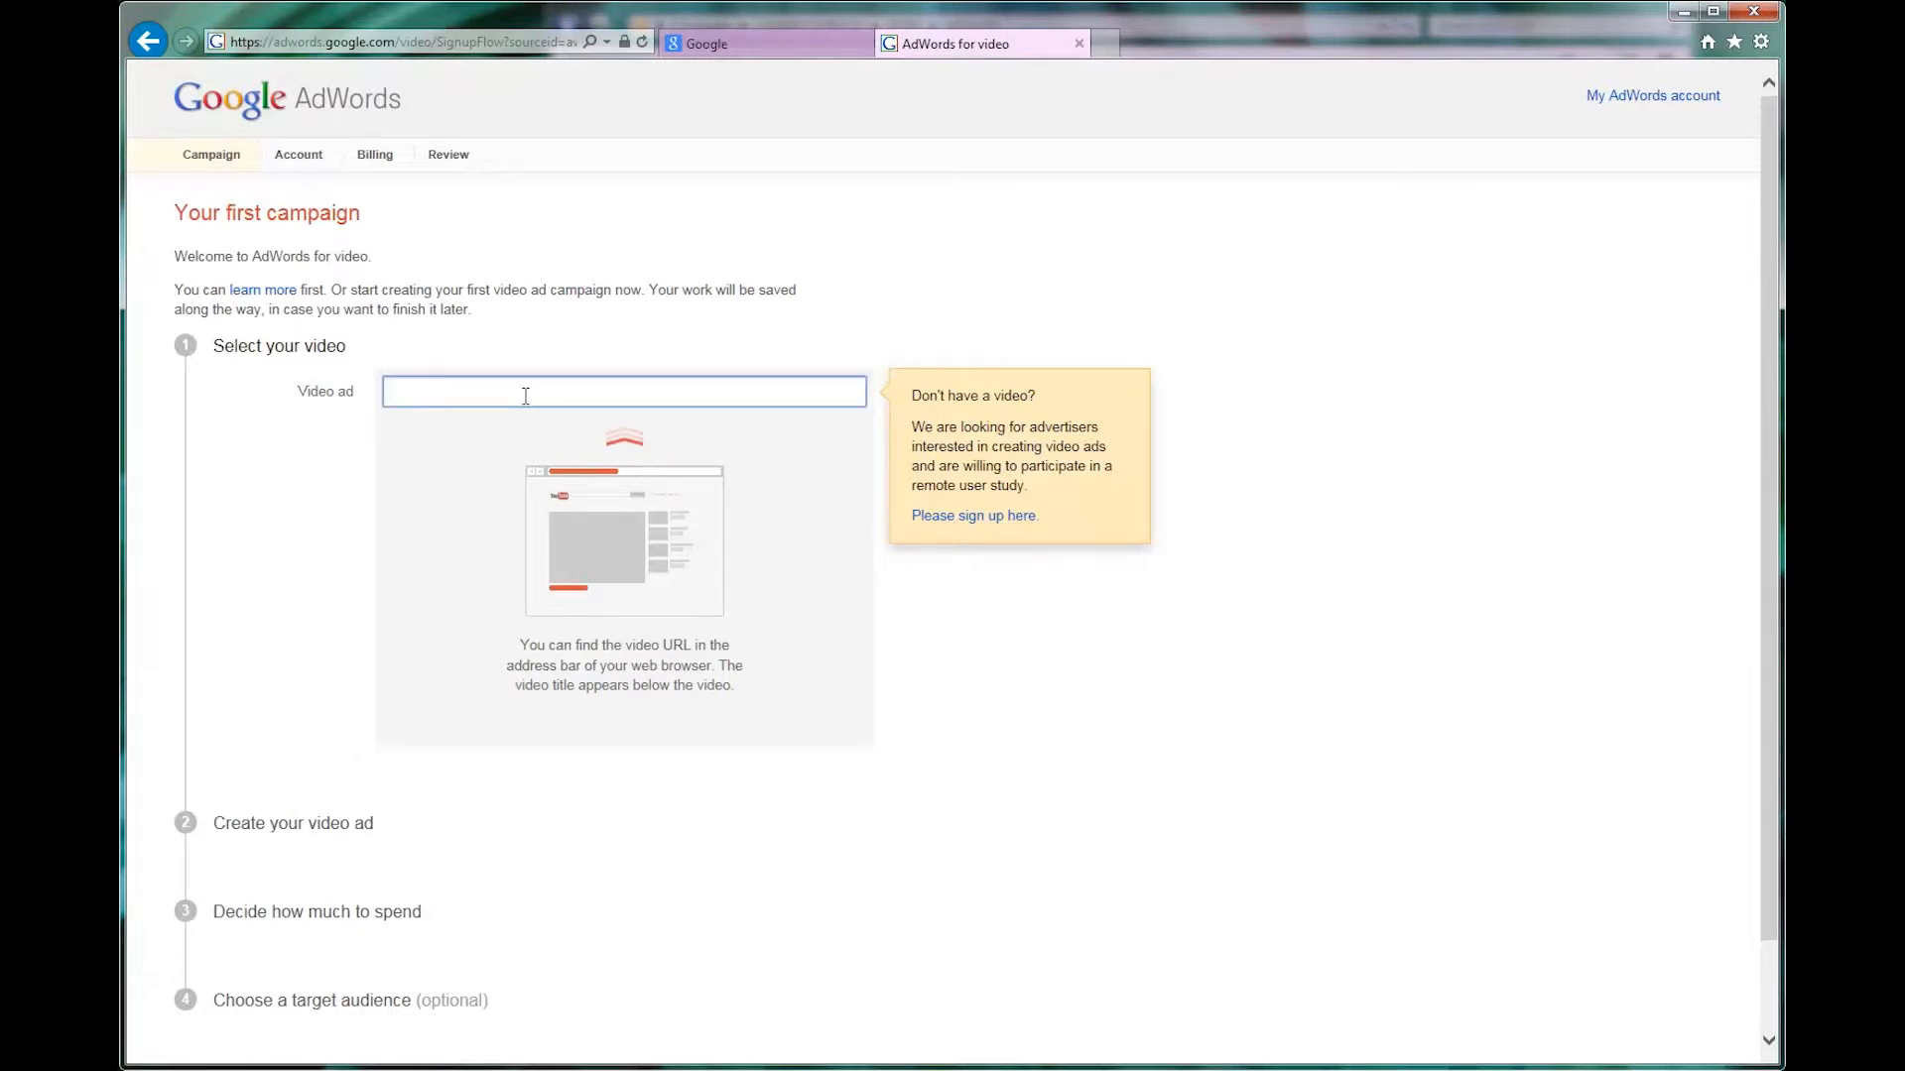
key(ctrl+v)
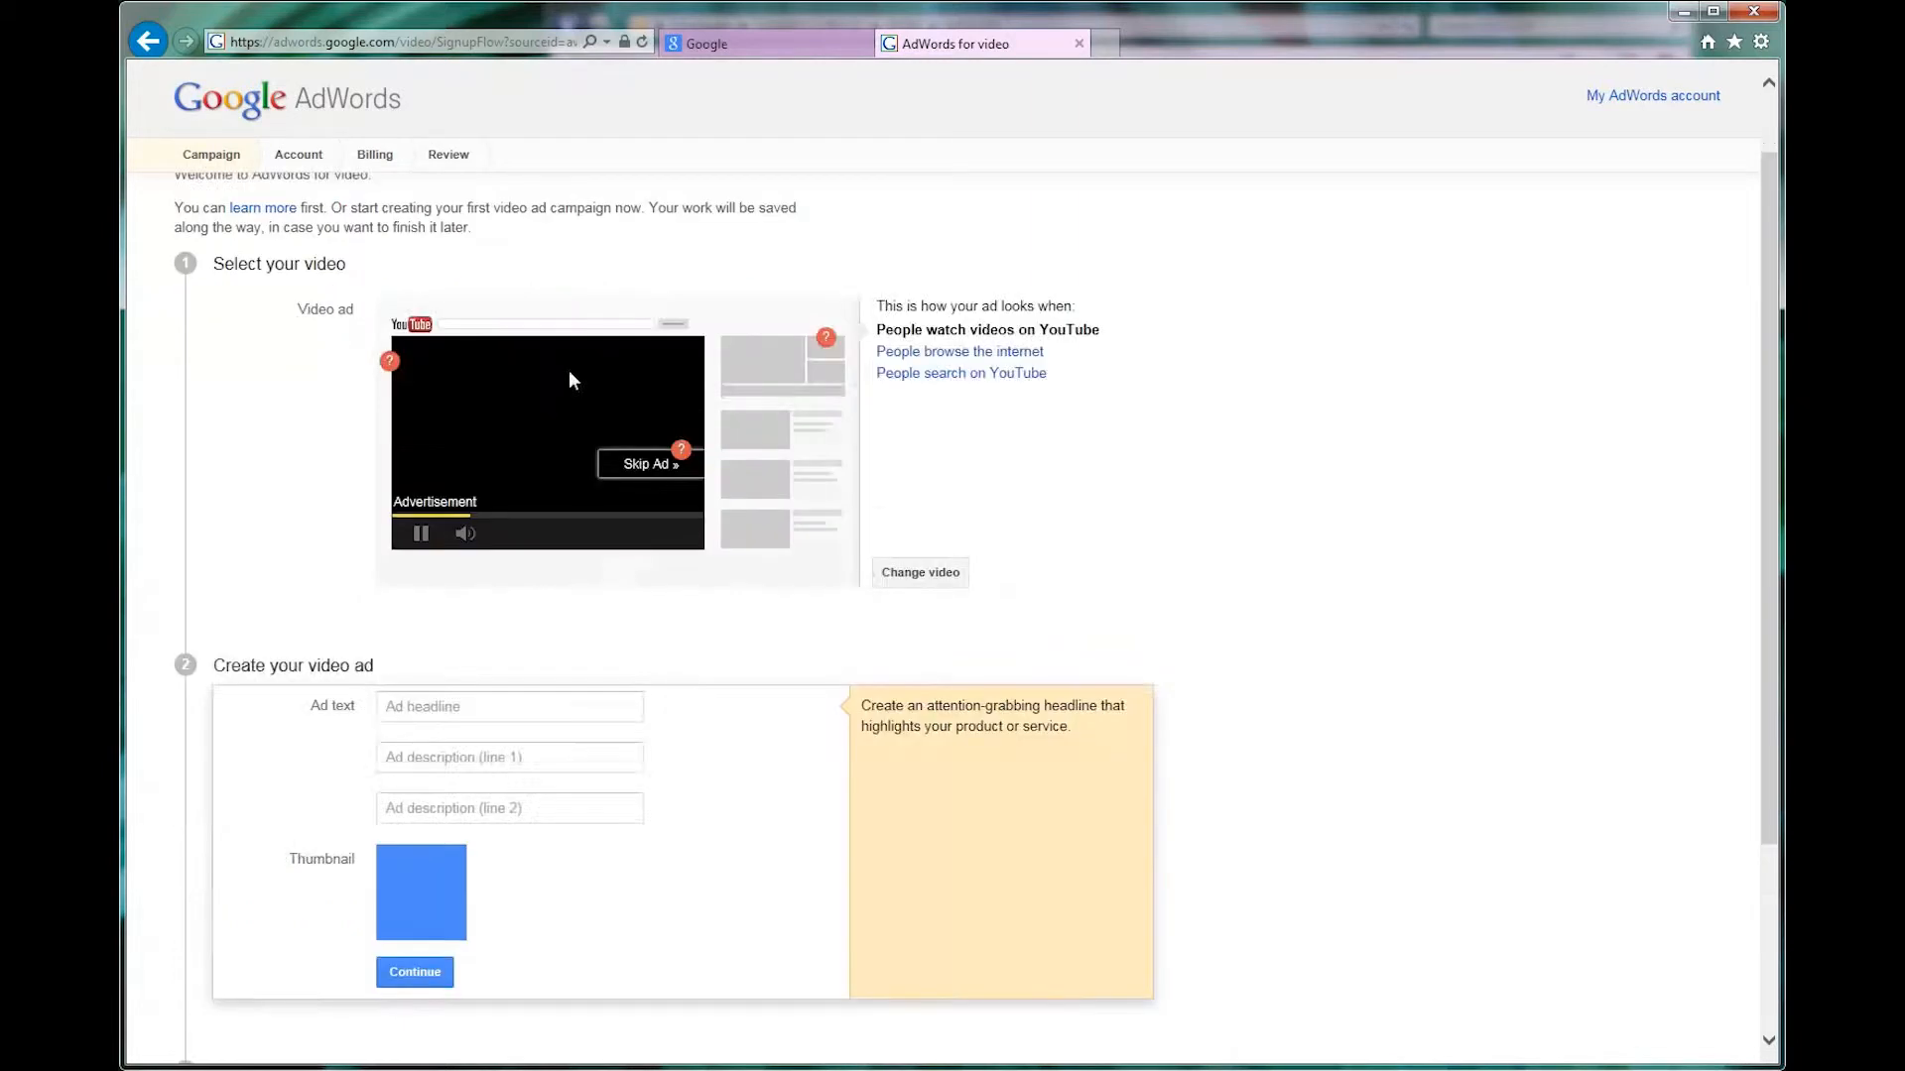
Set the video ad's headline to "Canned DUI Commercial"
scroll(635, 349, down, 3)
scroll(921, 473, up, 3)
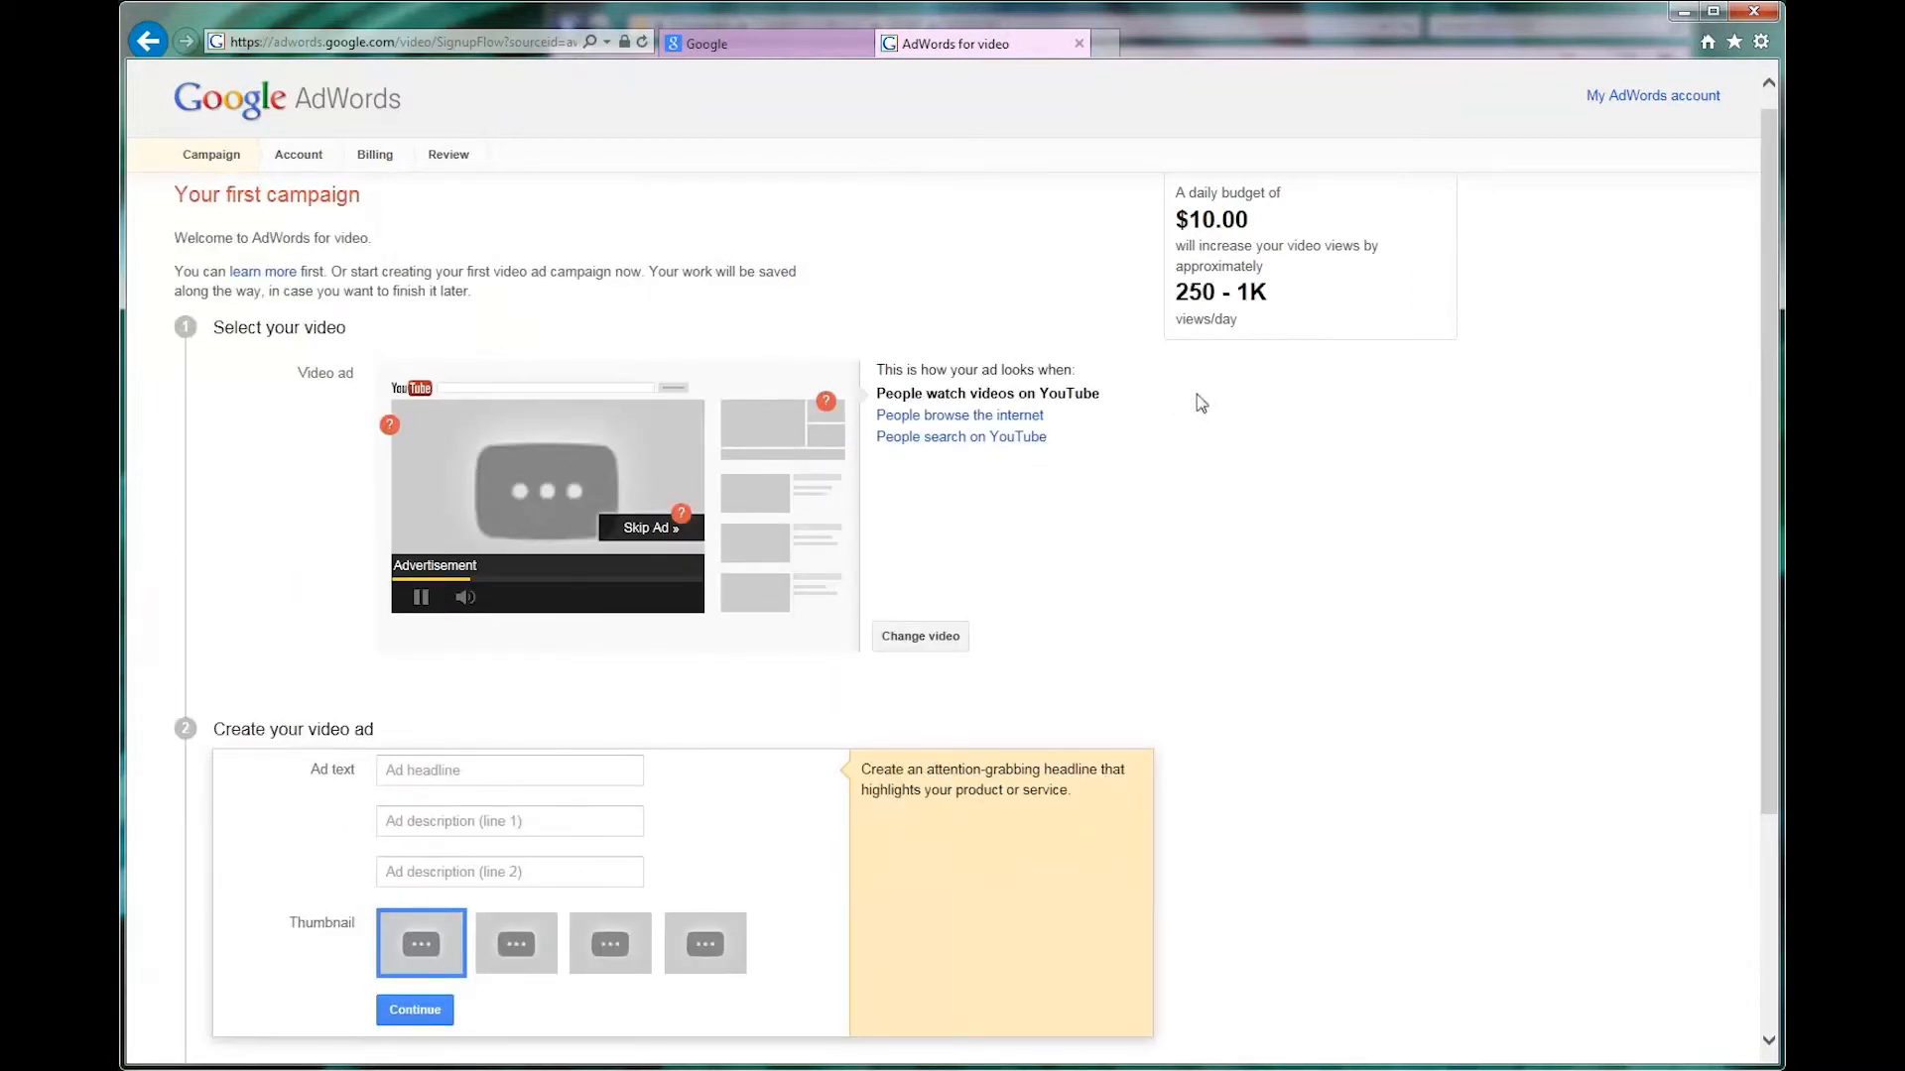
scroll(1147, 432, down, 2)
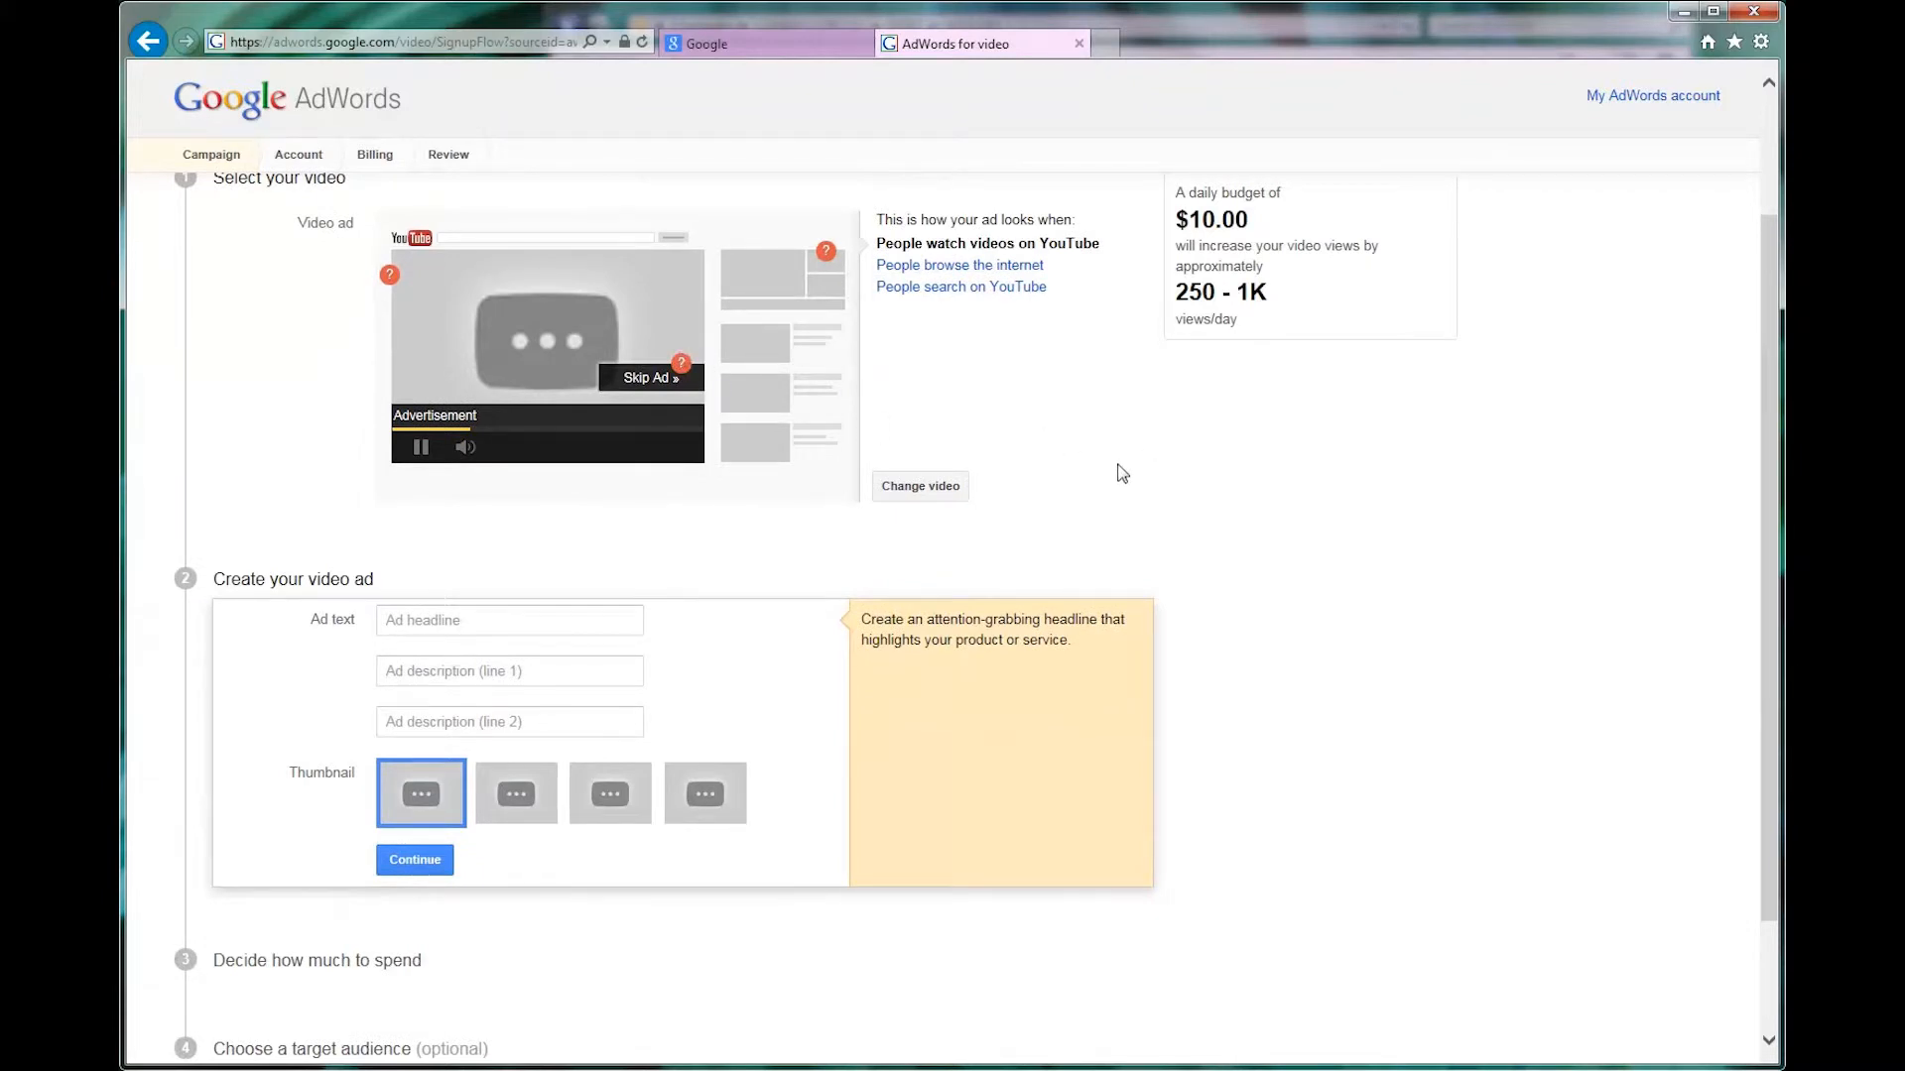
scroll(1118, 473, down, 2)
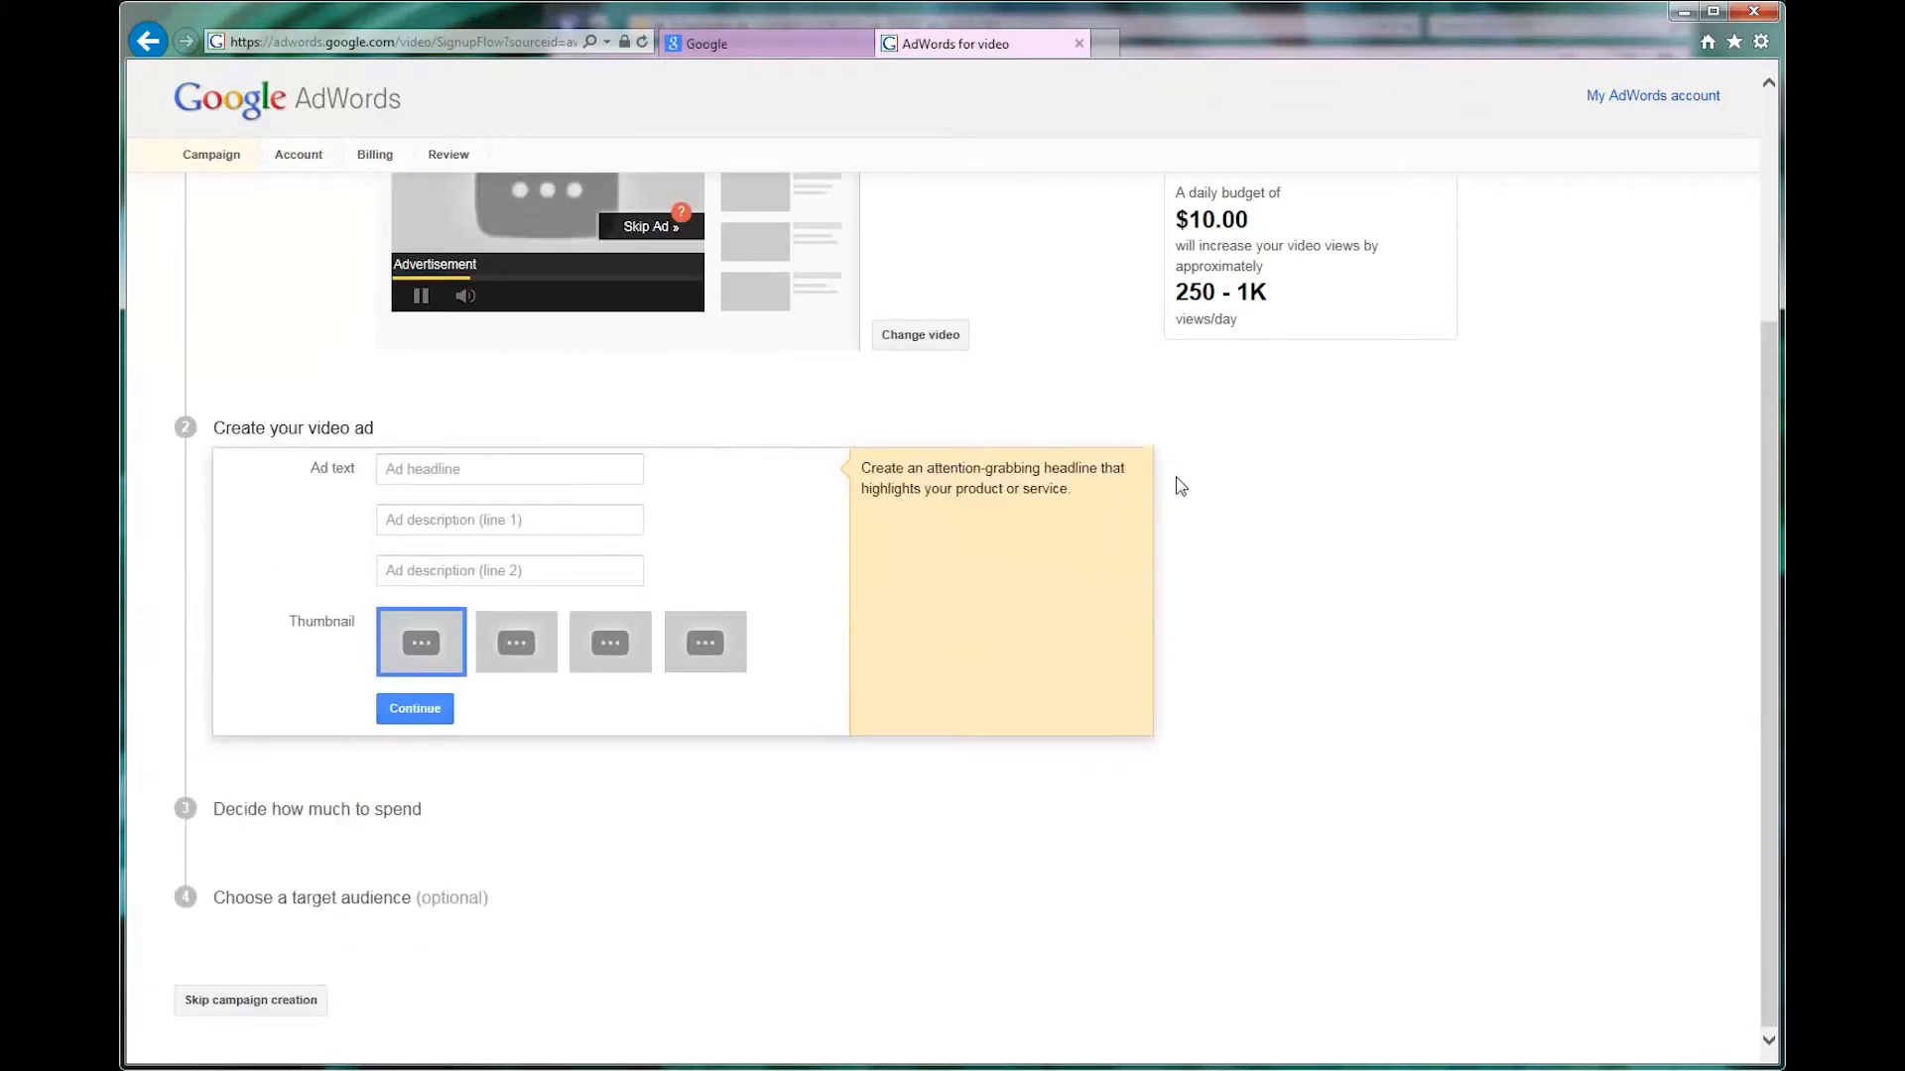
click(490, 472)
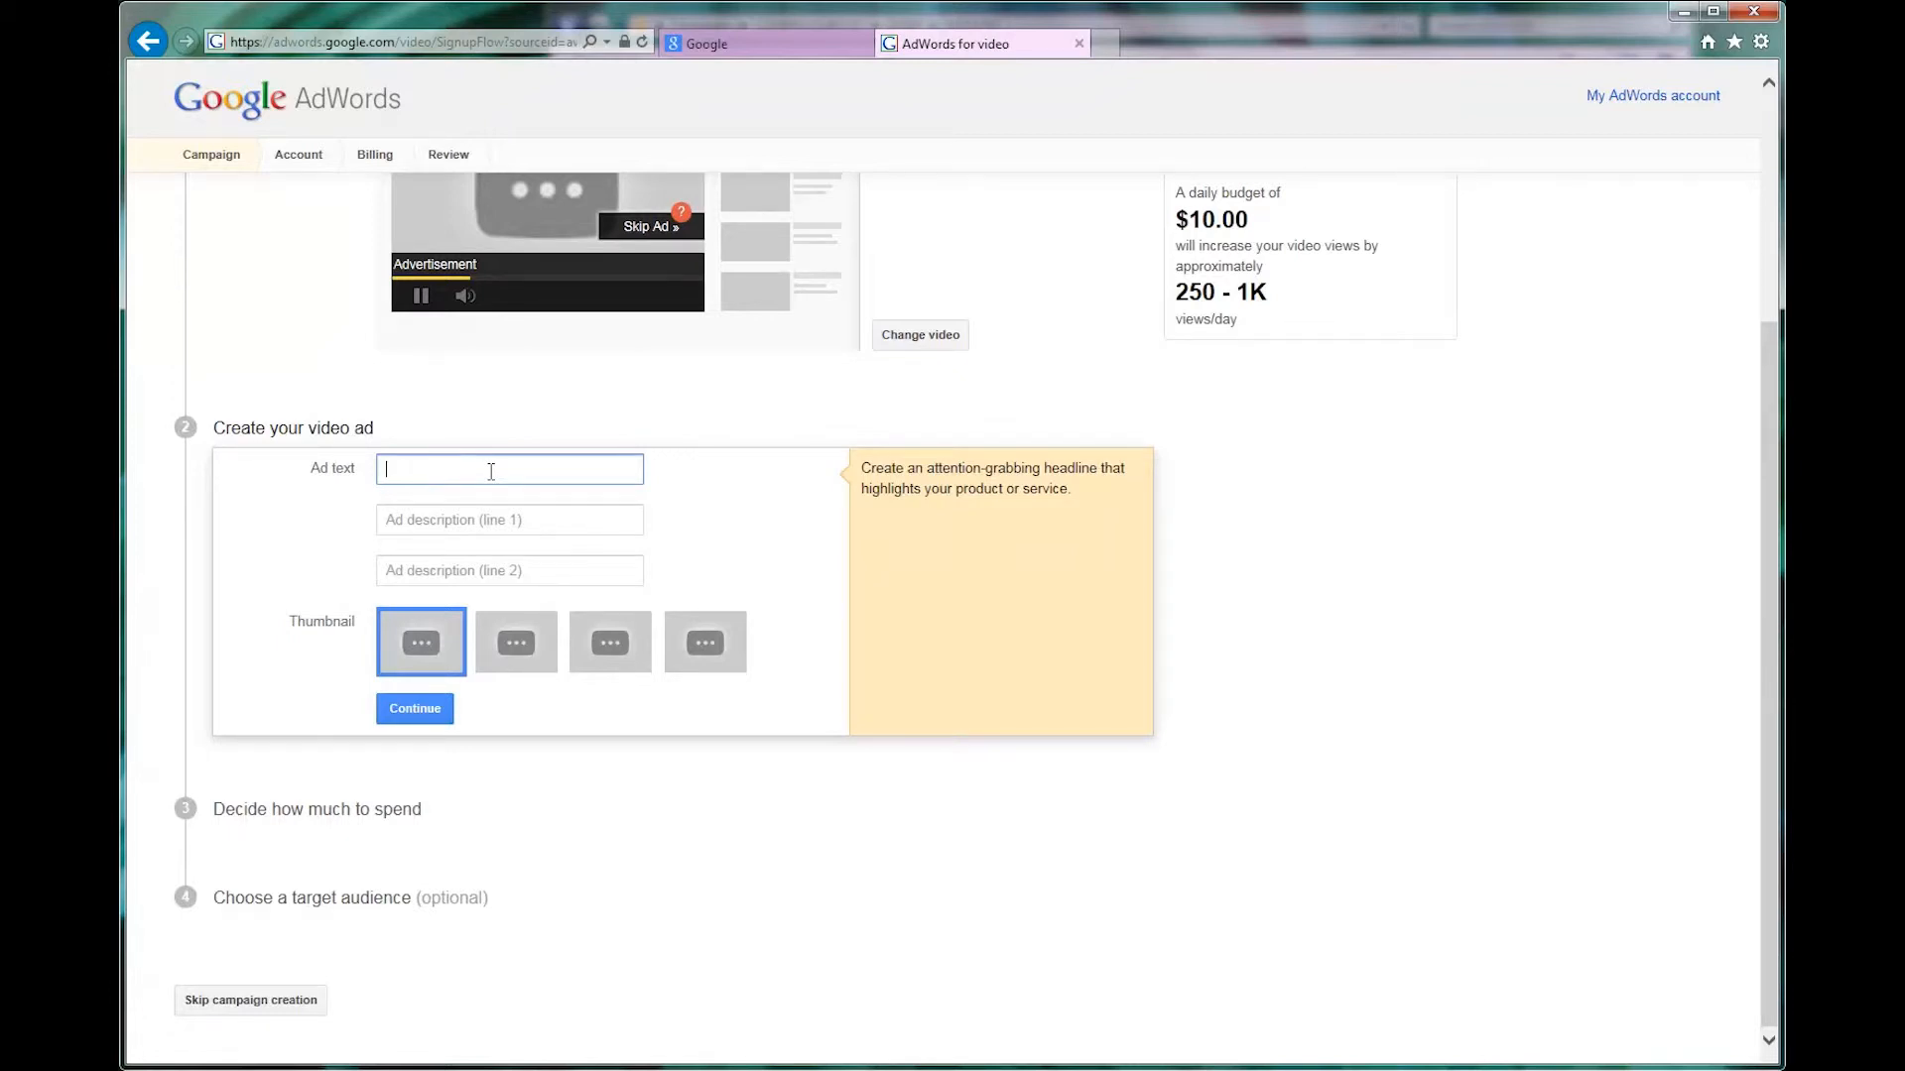
text(Canned)
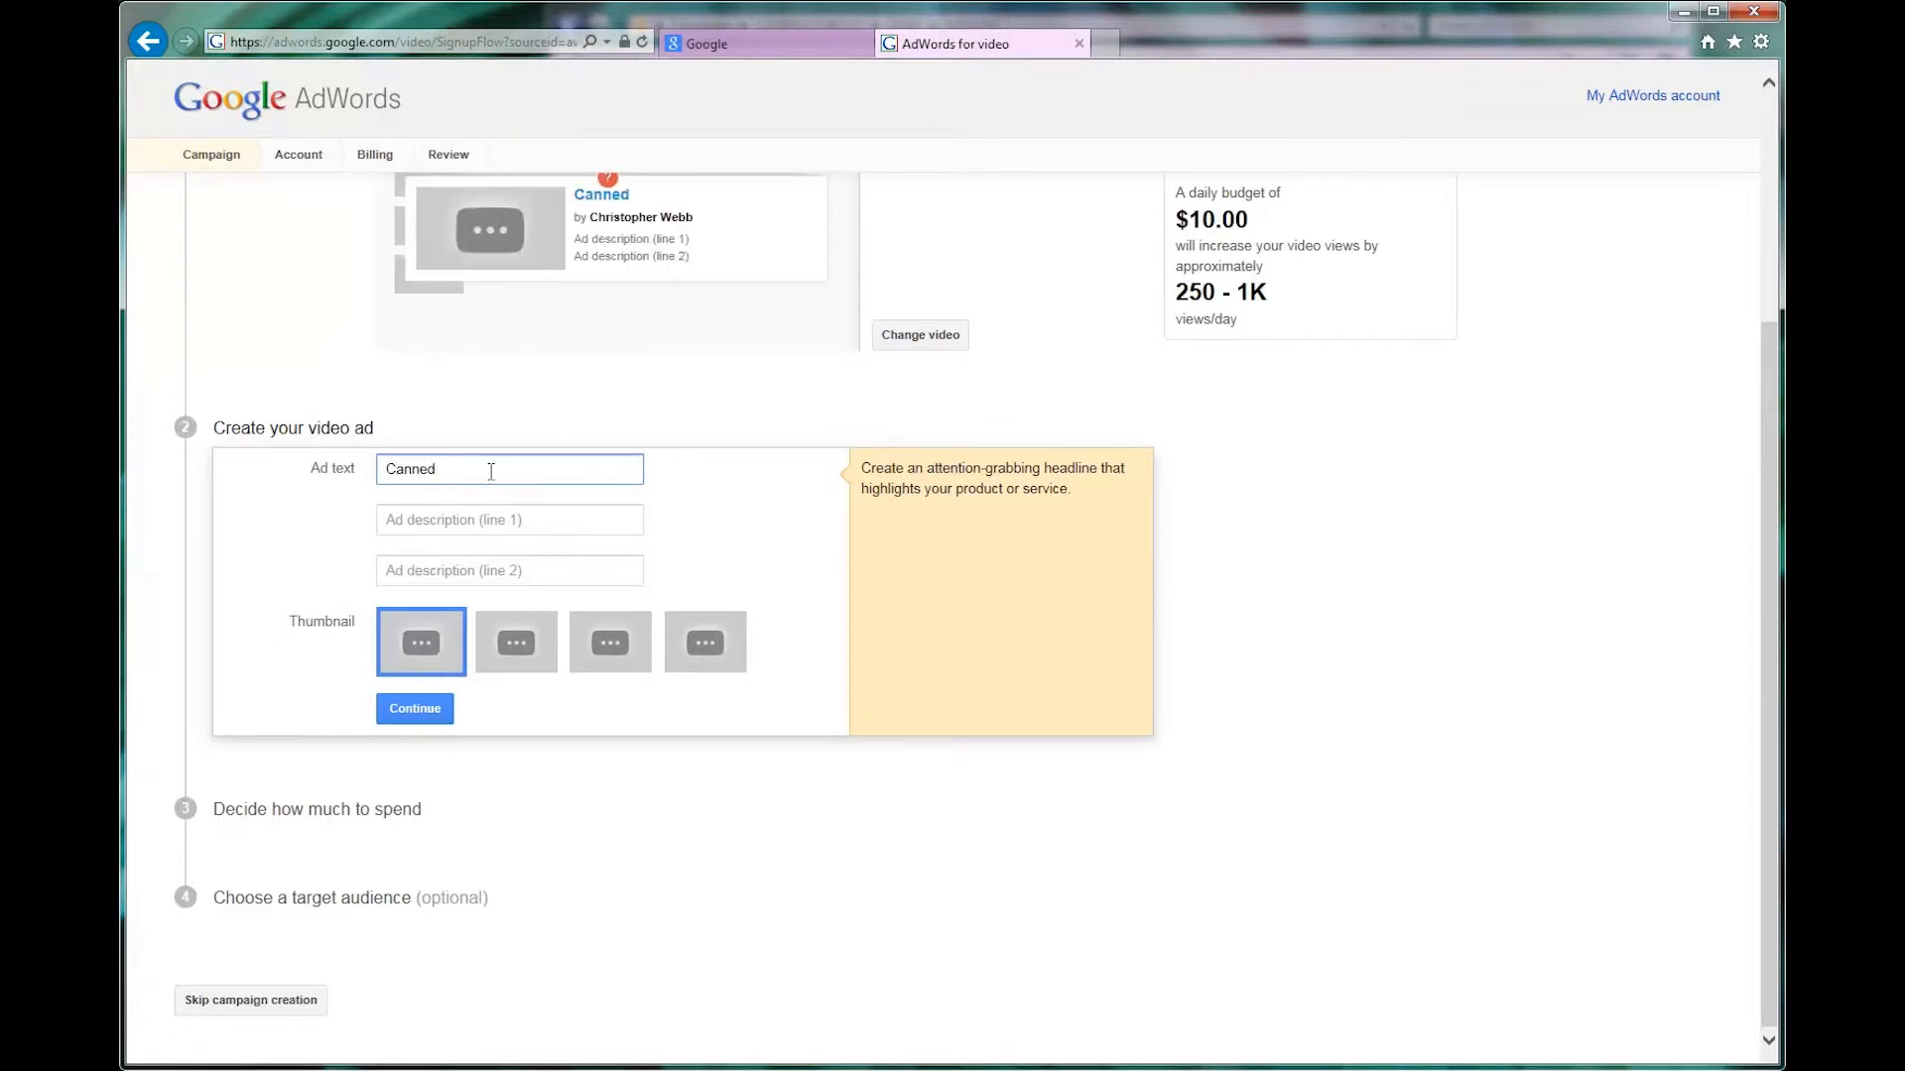
text( DUI Commercial)
Fill the ad's two description lines with "Are you a DUI Attorney" and "Click here to grow your business!"
click(460, 524)
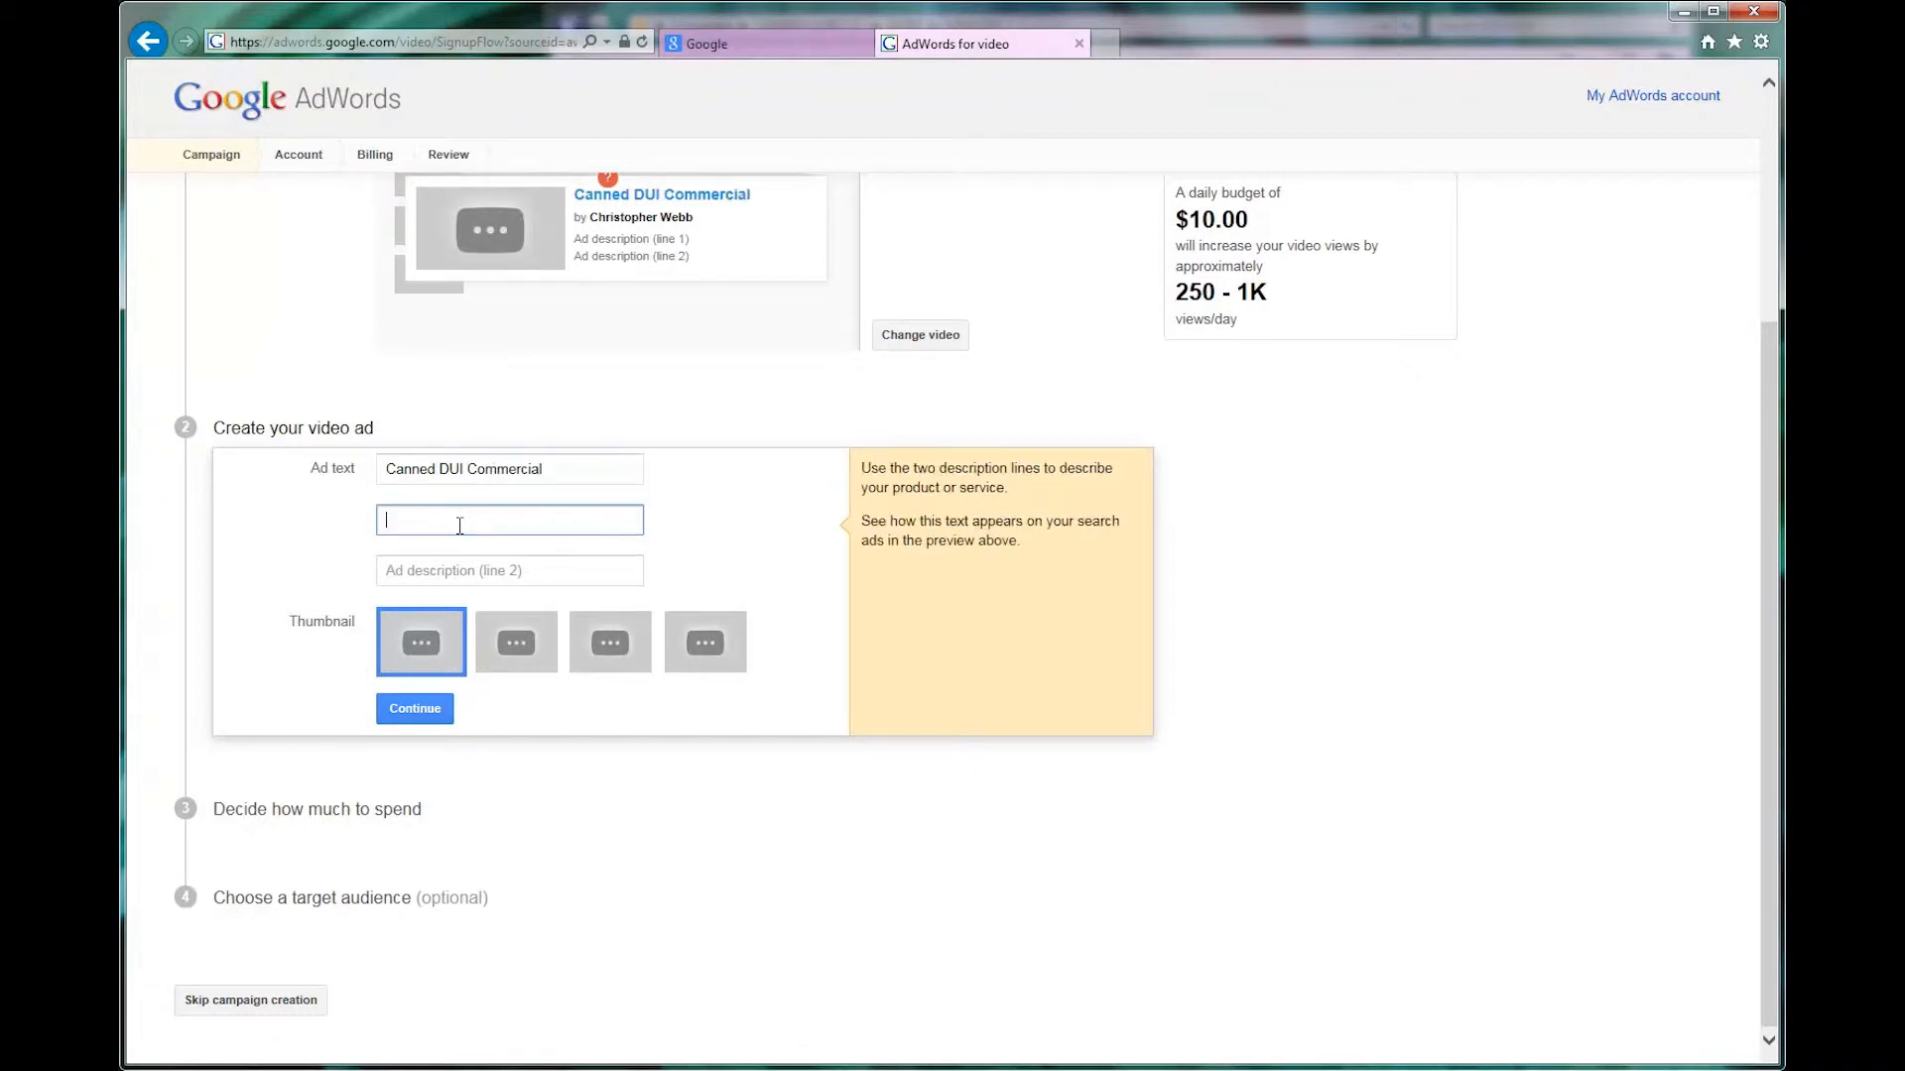
text(Are you a DUI Attorney)
key(Tab)
text(Click )
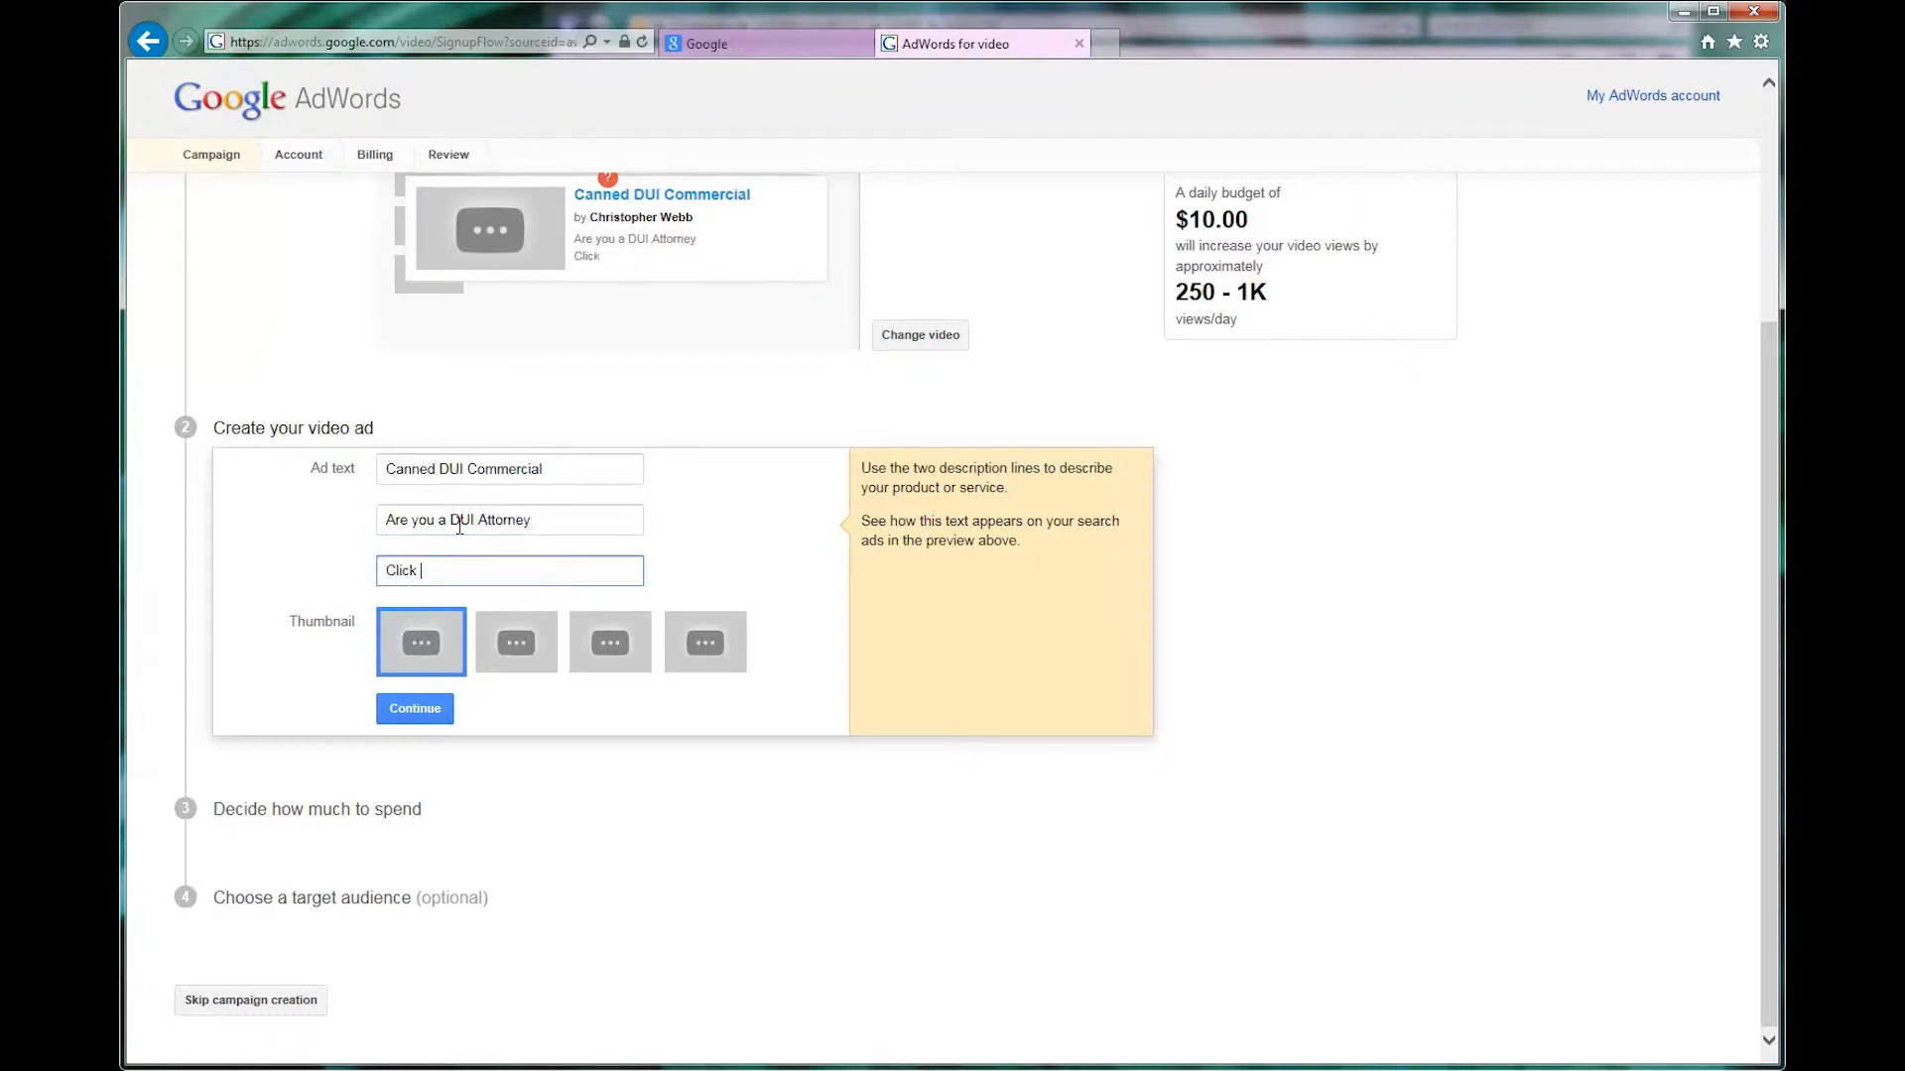
text(here to grow your bsi)
text(usiness!)
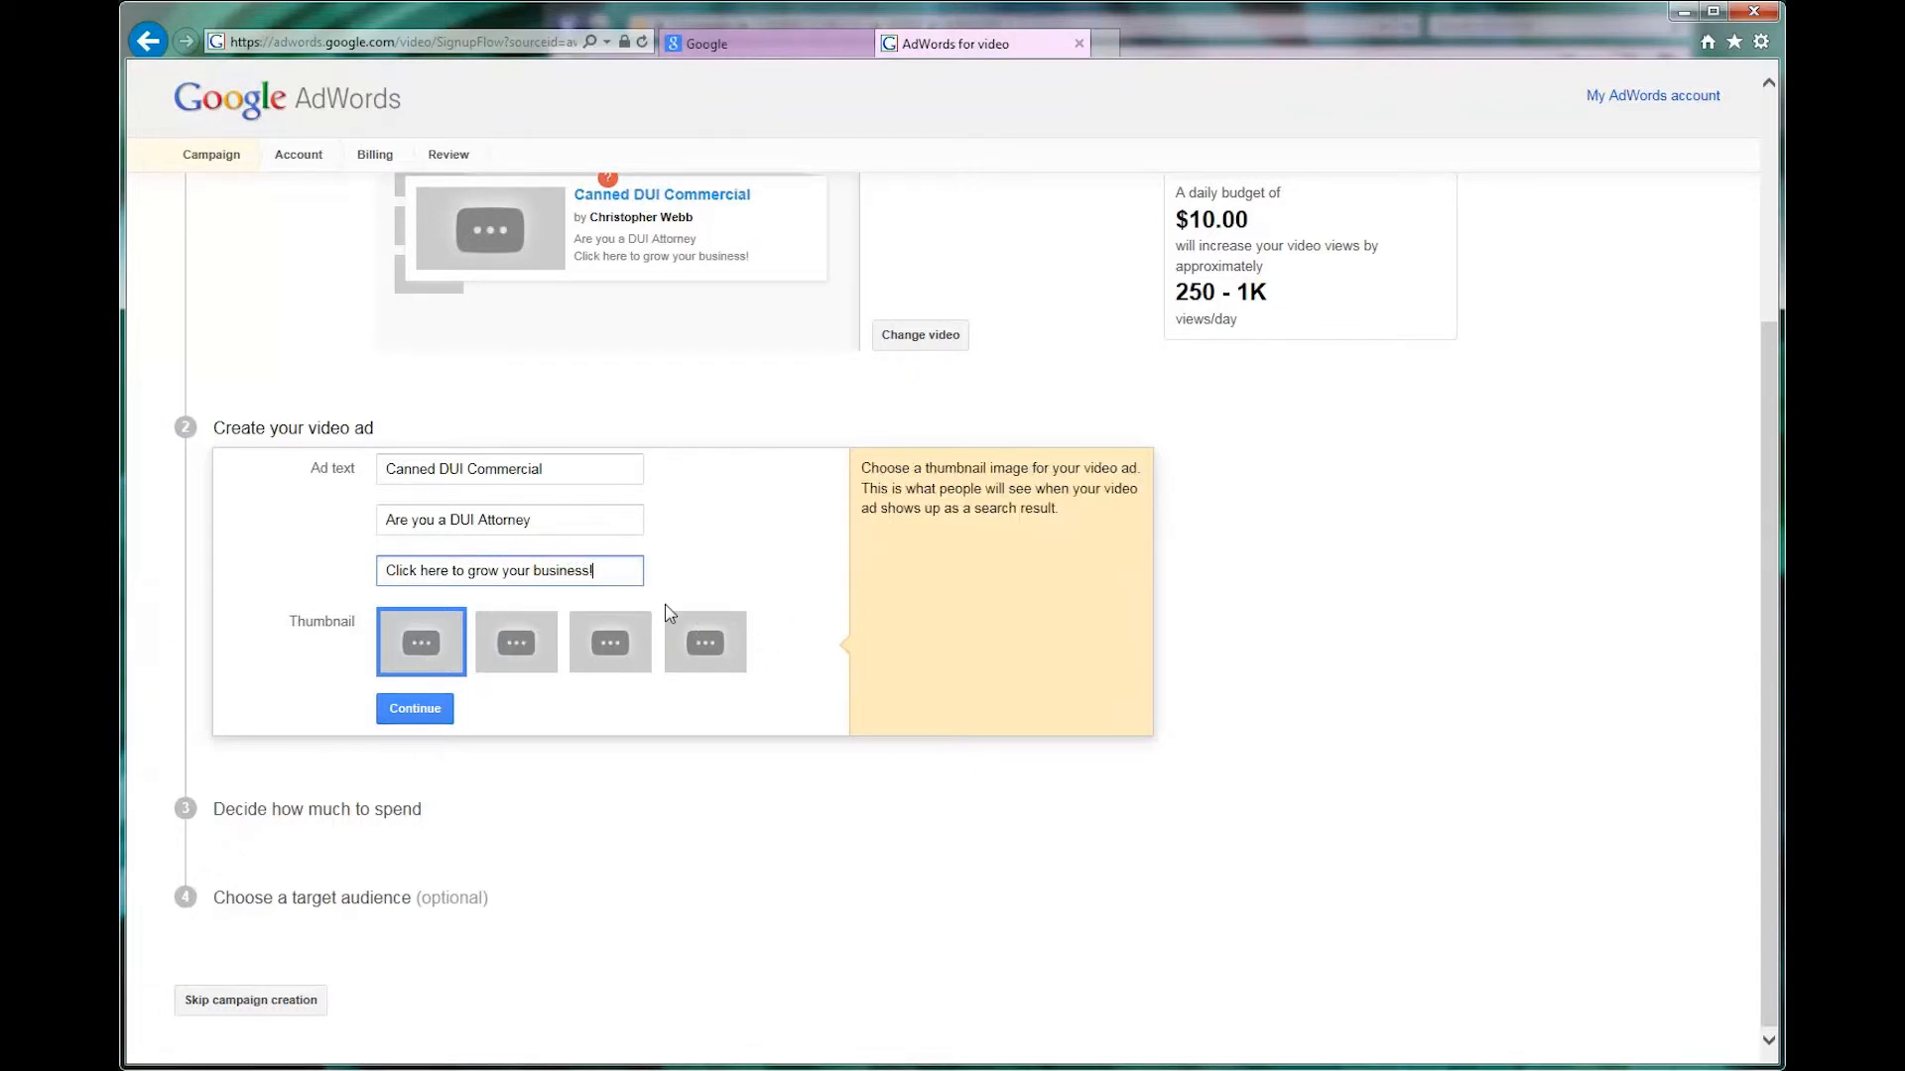
Keep the first thumbnail for the video ad and continue to the ad's destination settings
click(491, 643)
click(454, 631)
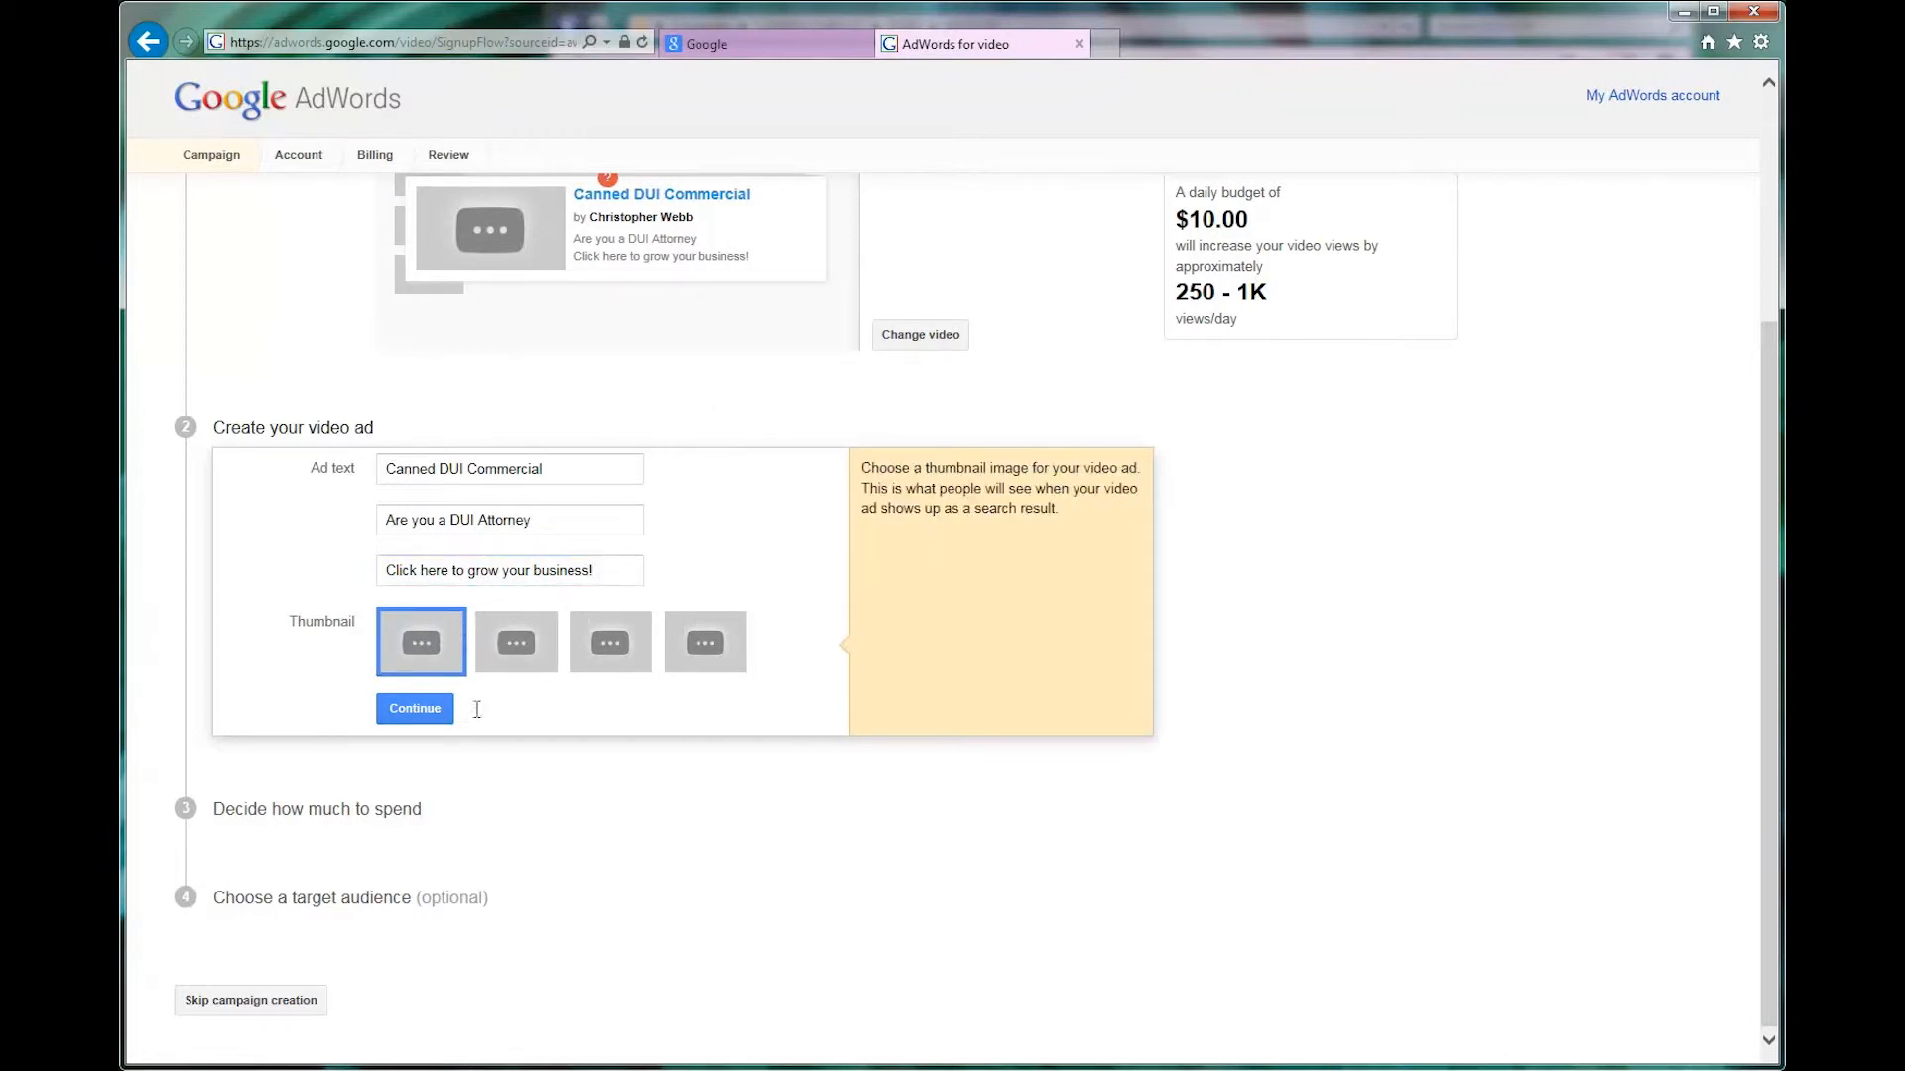
click(416, 710)
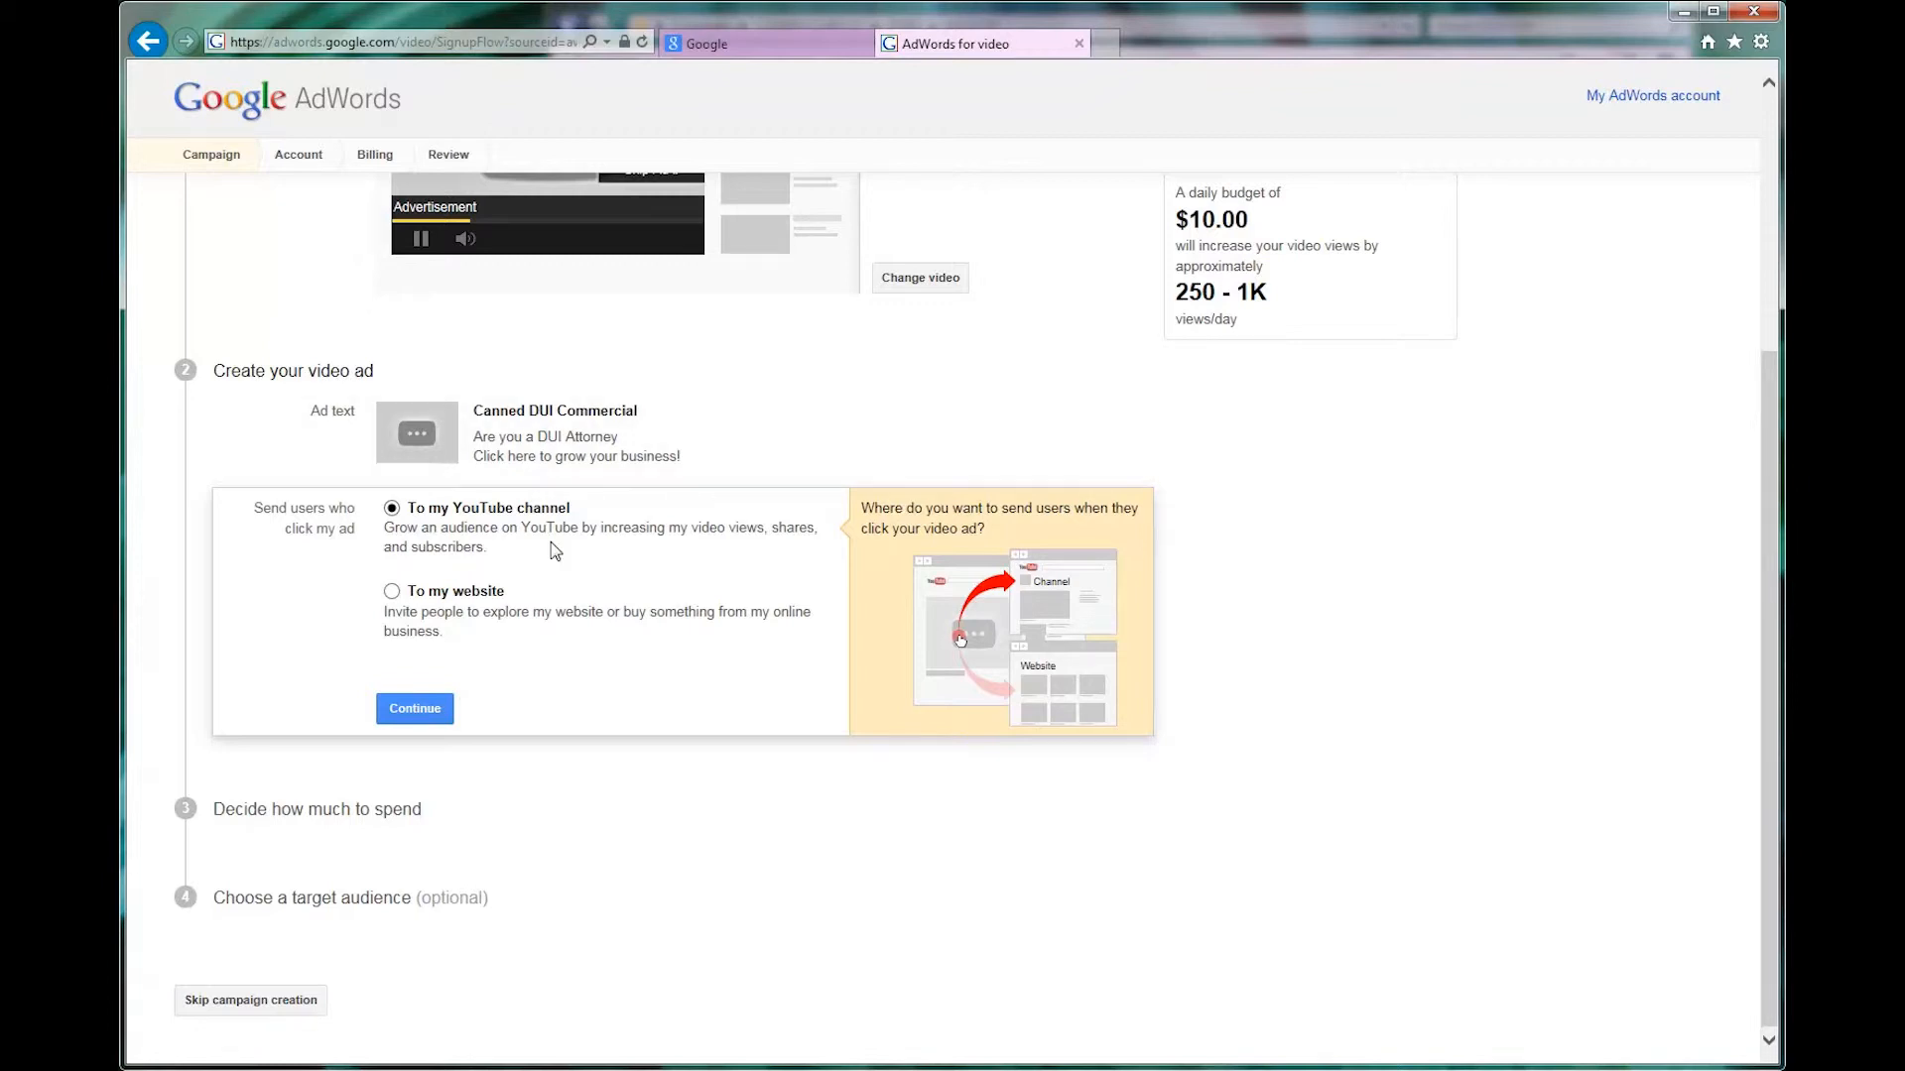
click(392, 592)
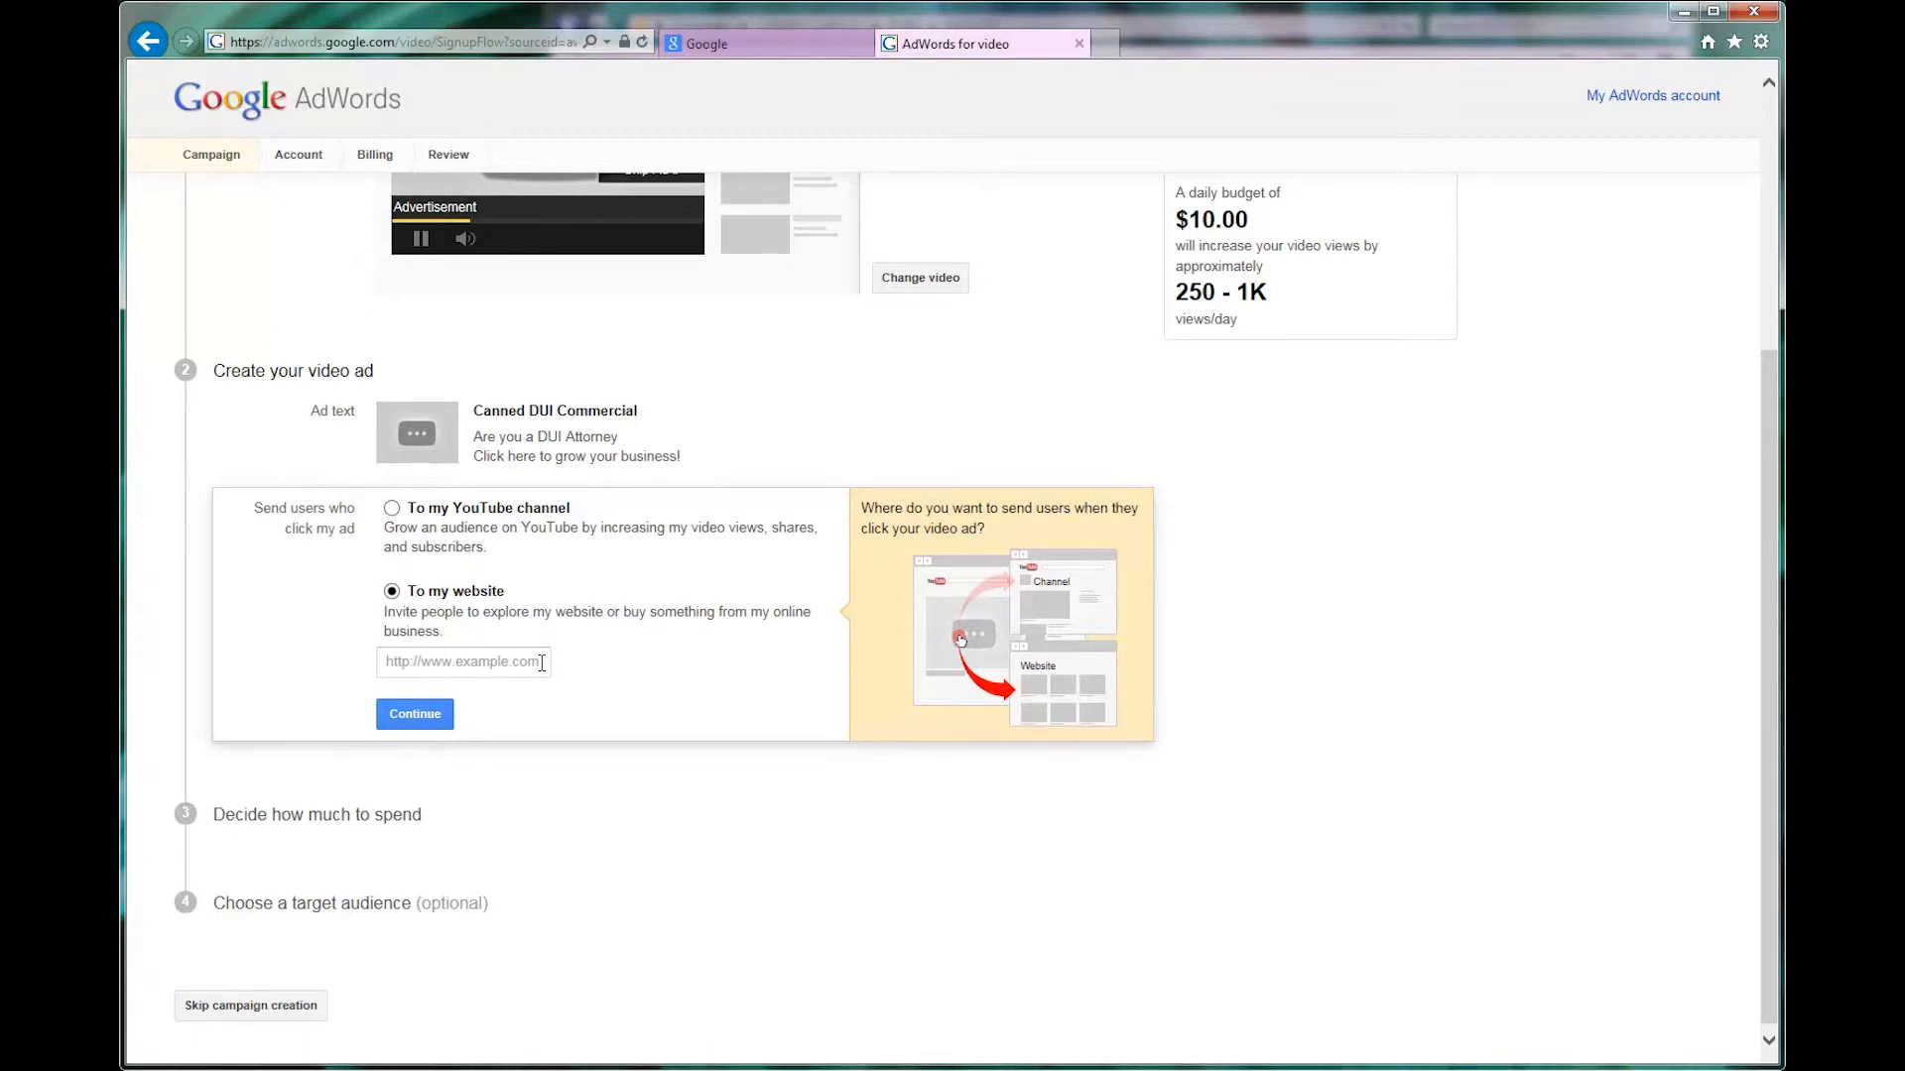
click(448, 665)
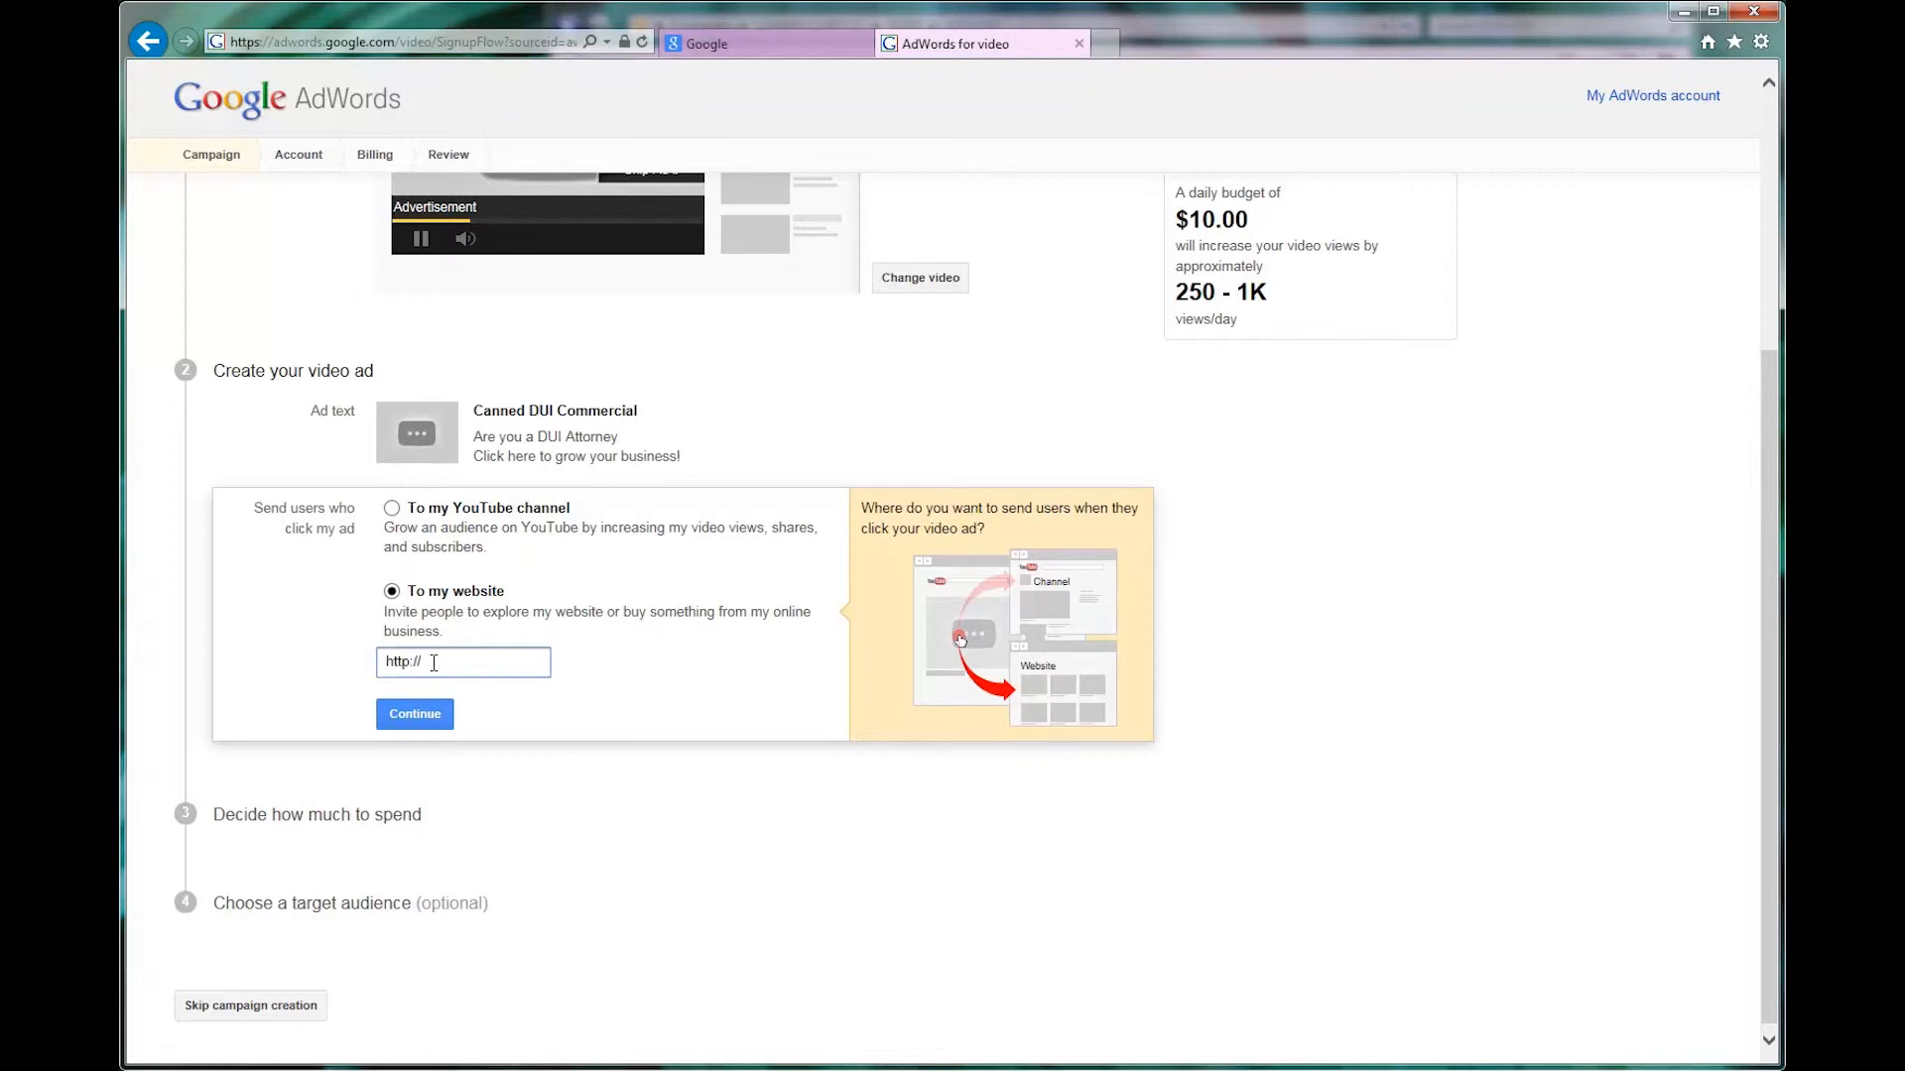
text(http://www.p)
text(uresightcreative.com)
click(432, 715)
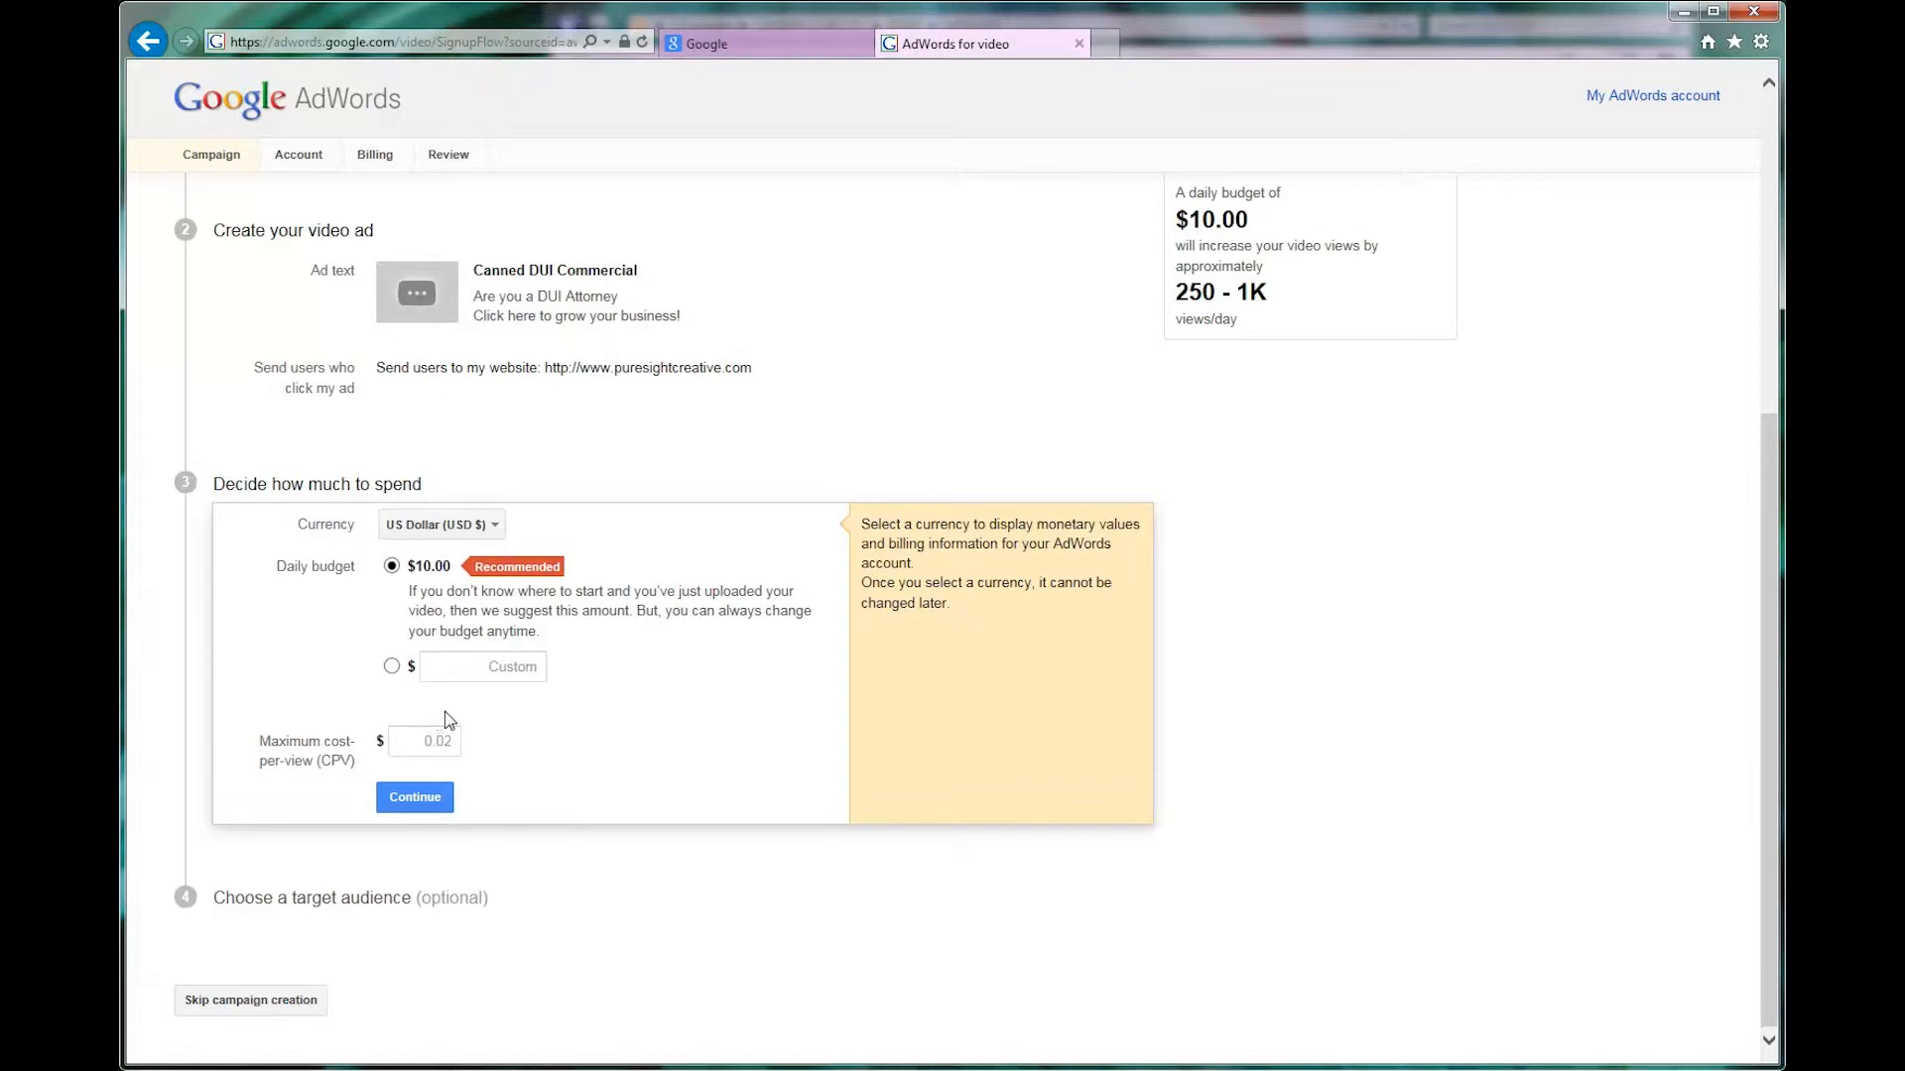
Set a custom daily budget of $5.00 and a maximum cost-per-view of $0.01, and continue to the target audience
click(392, 667)
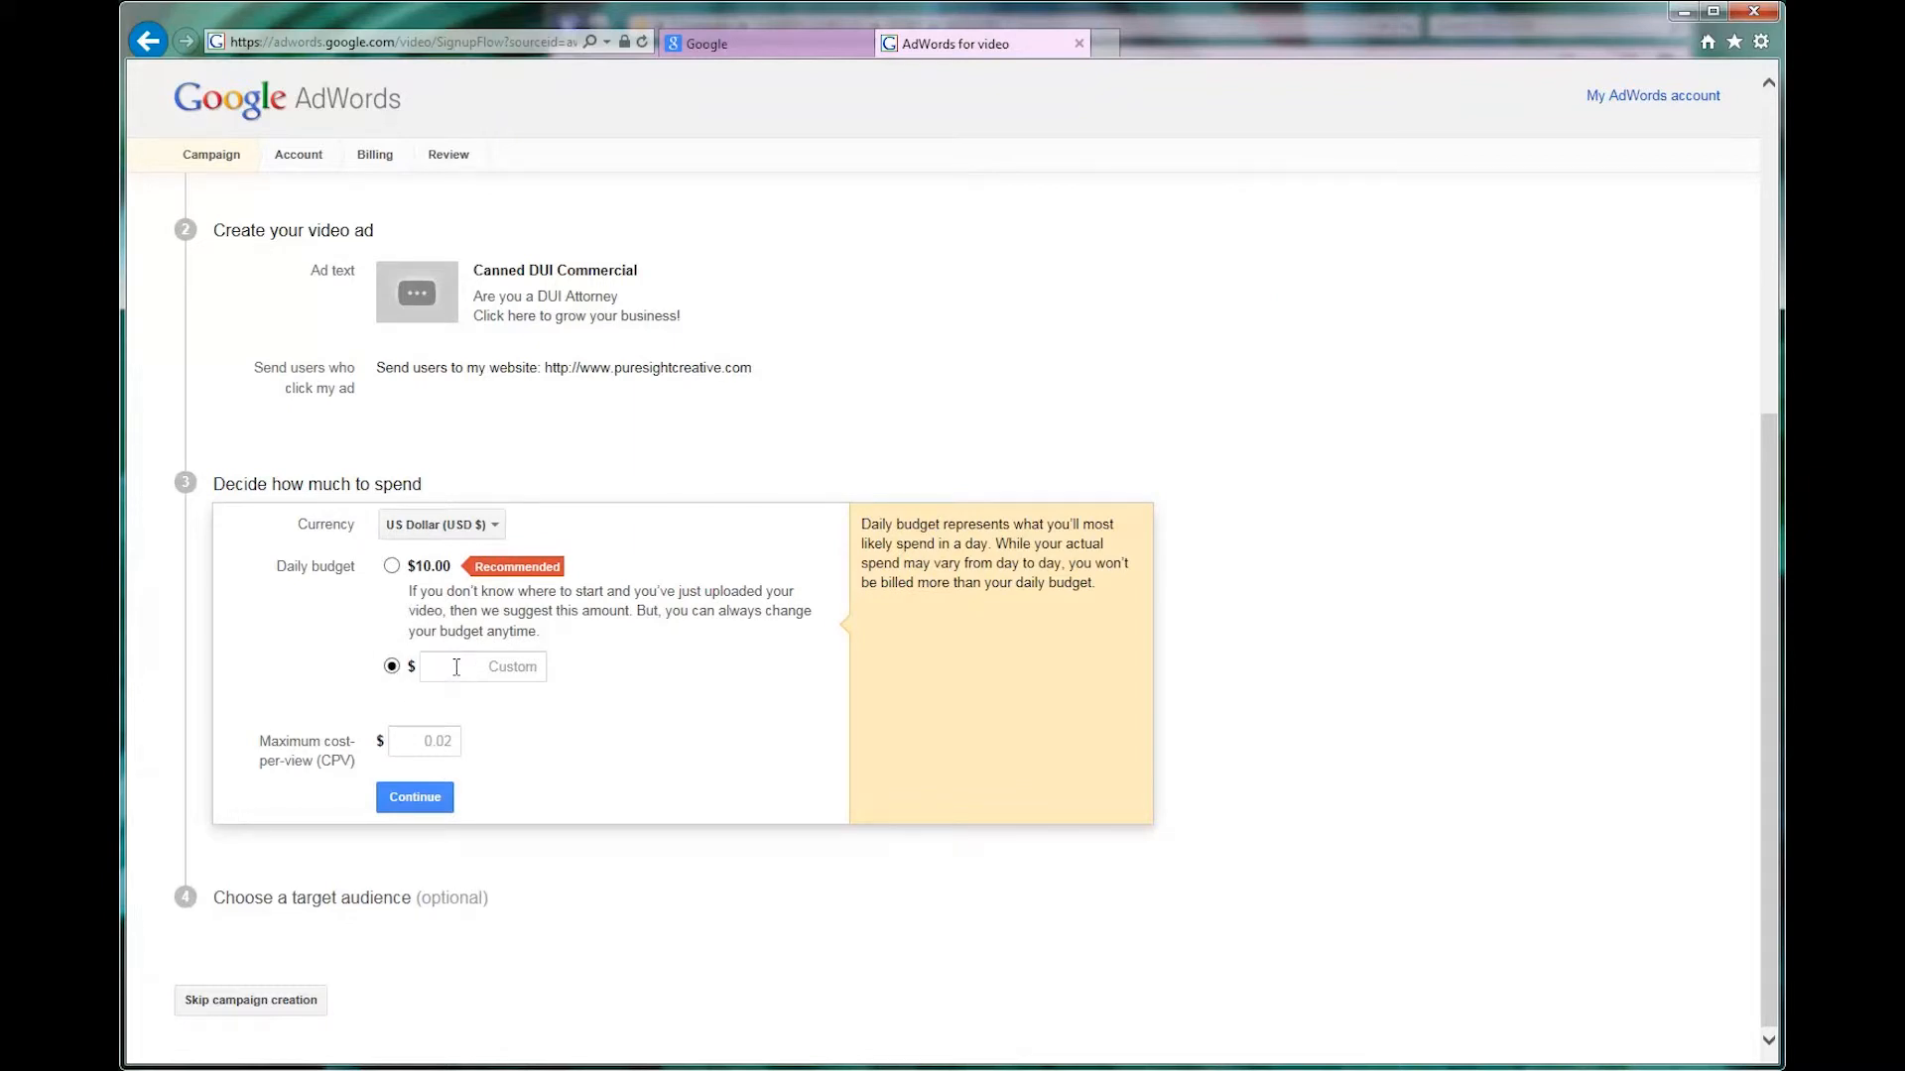
click(456, 668)
text(5.00)
click(631, 699)
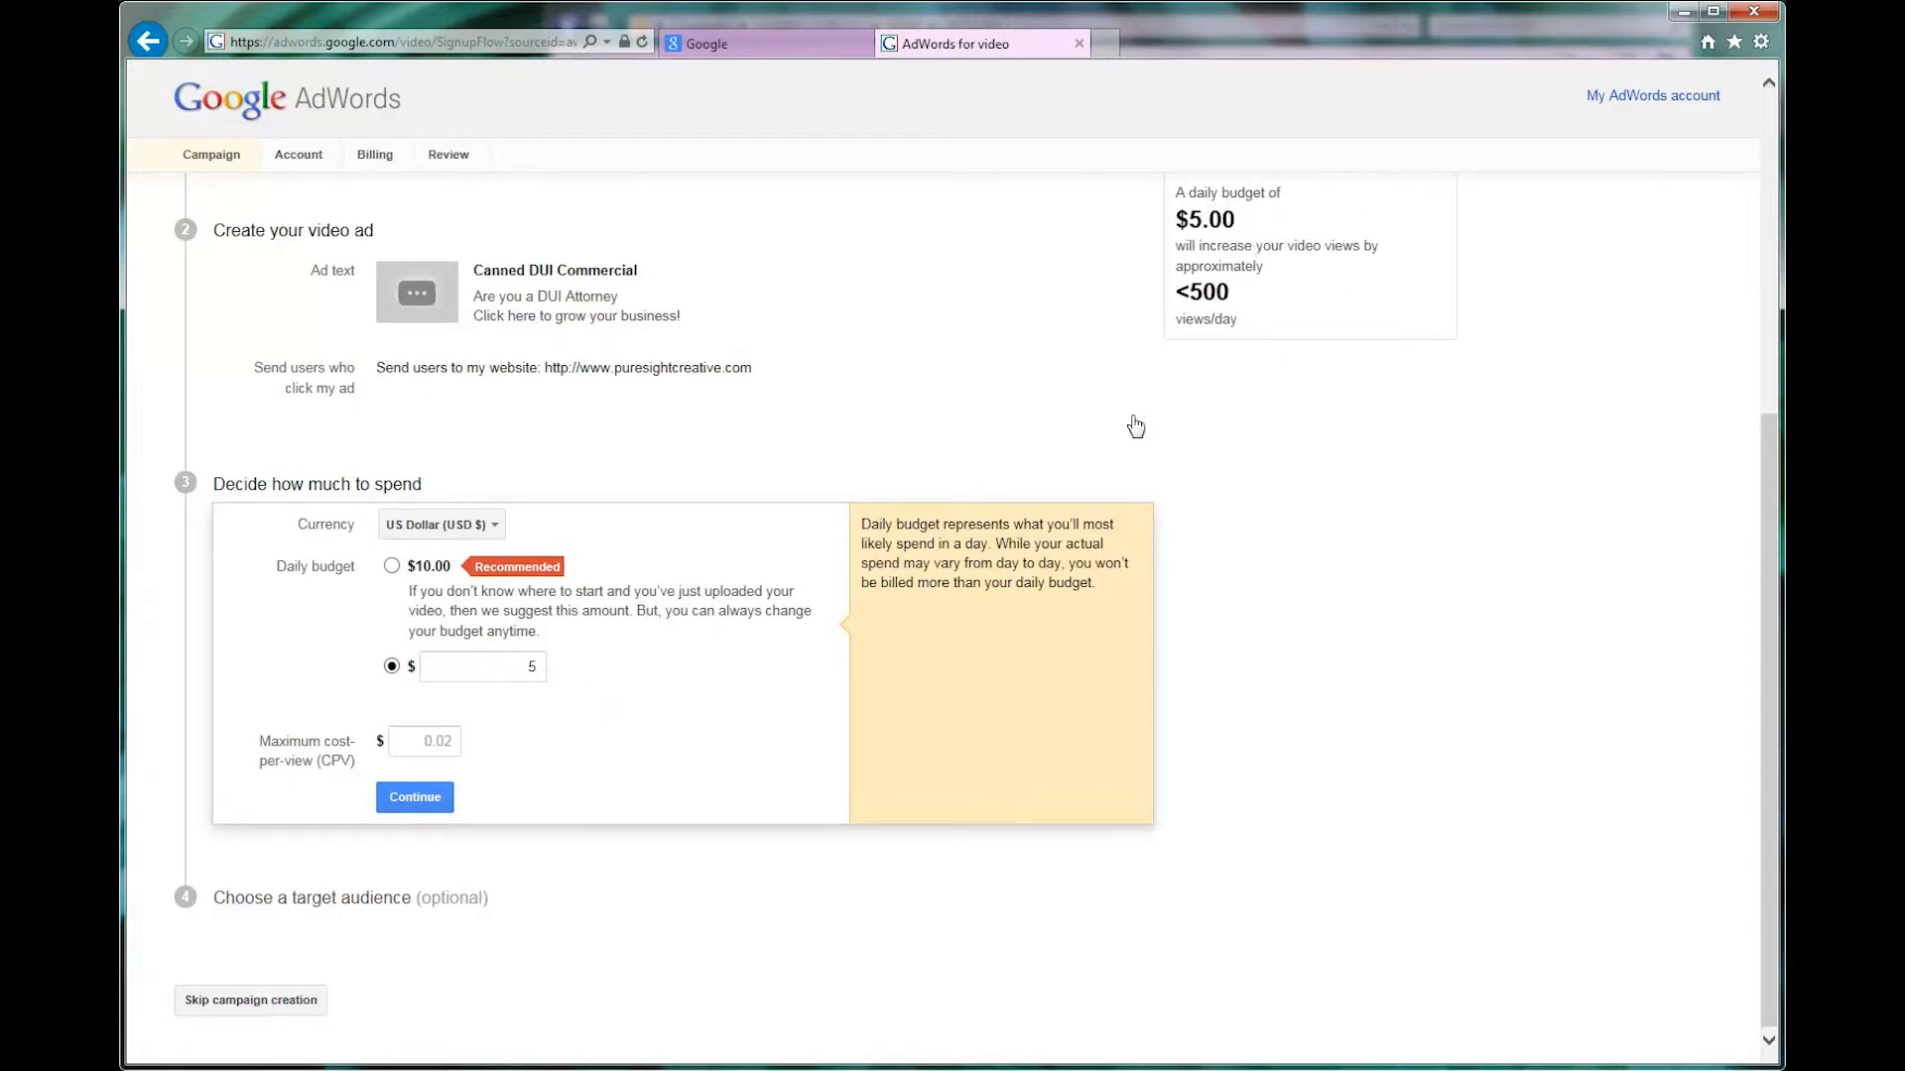
click(410, 744)
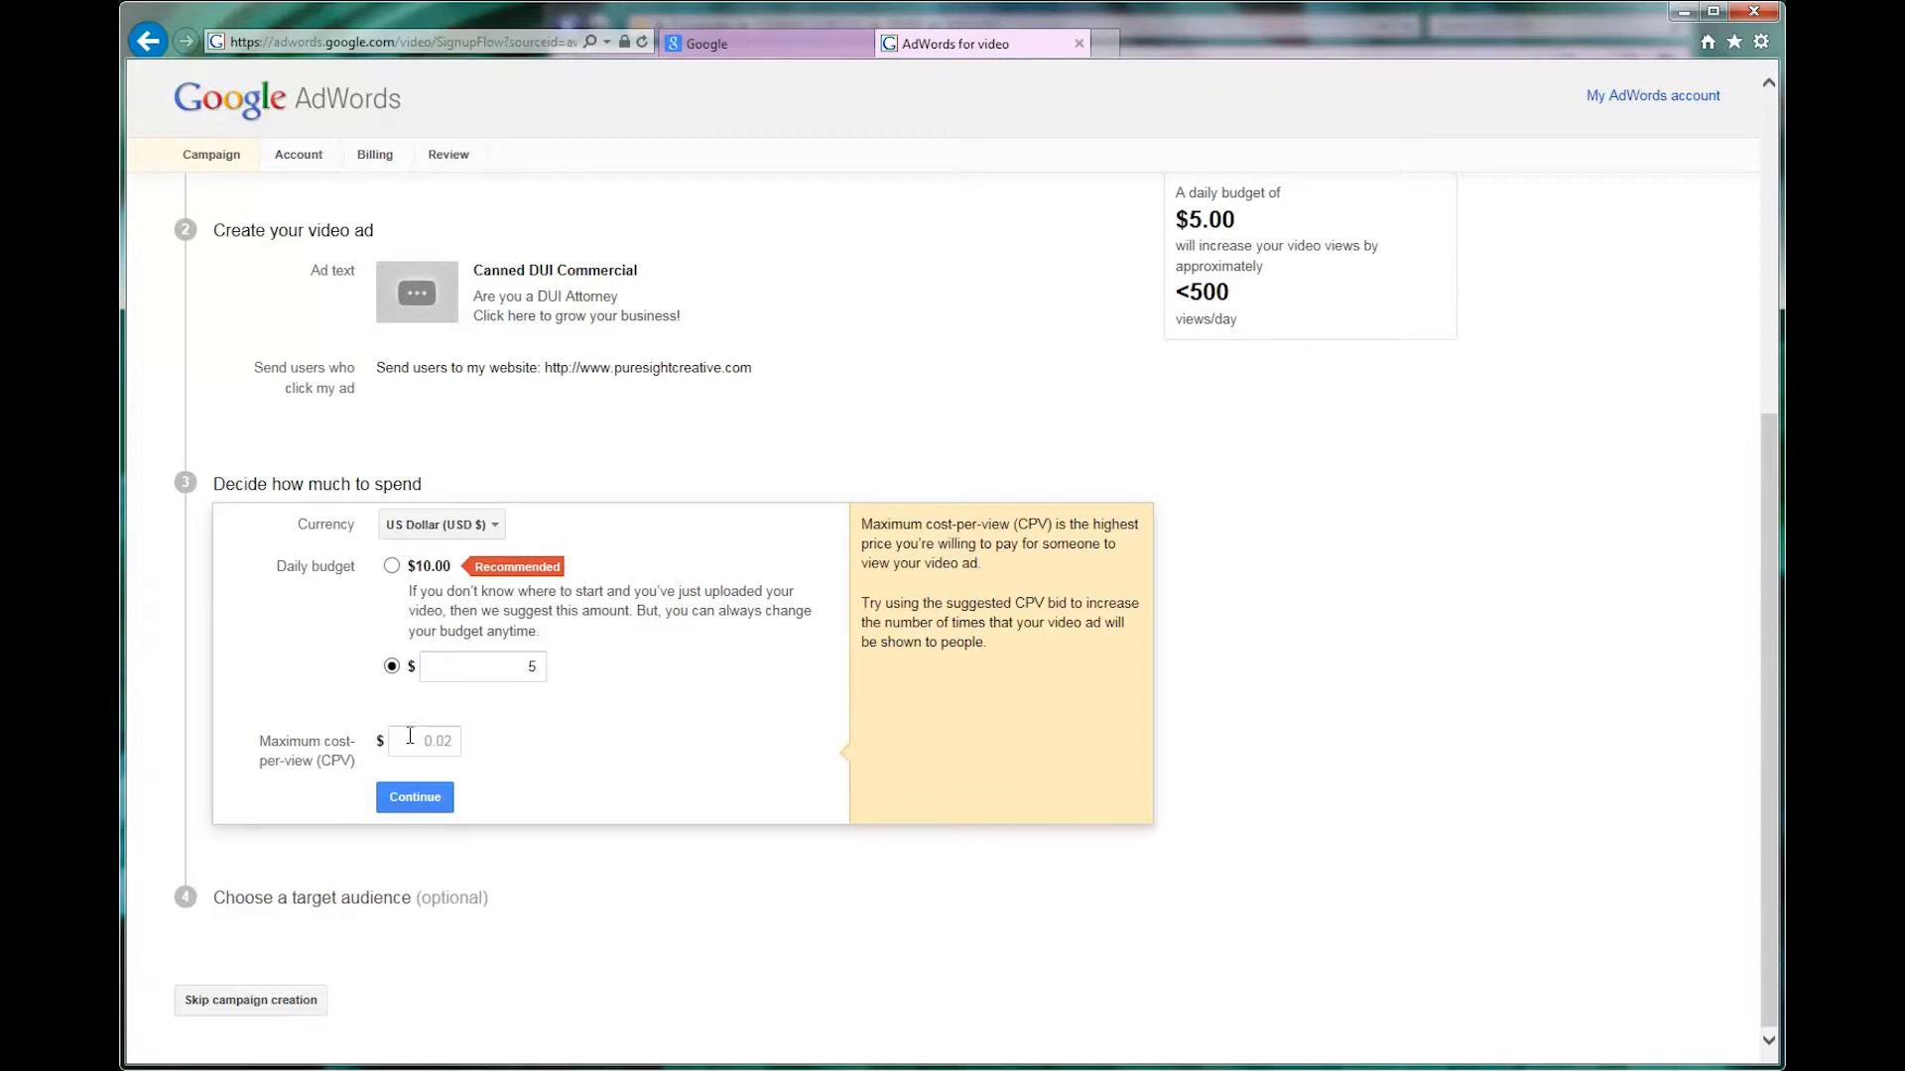
click(411, 745)
text(.01)
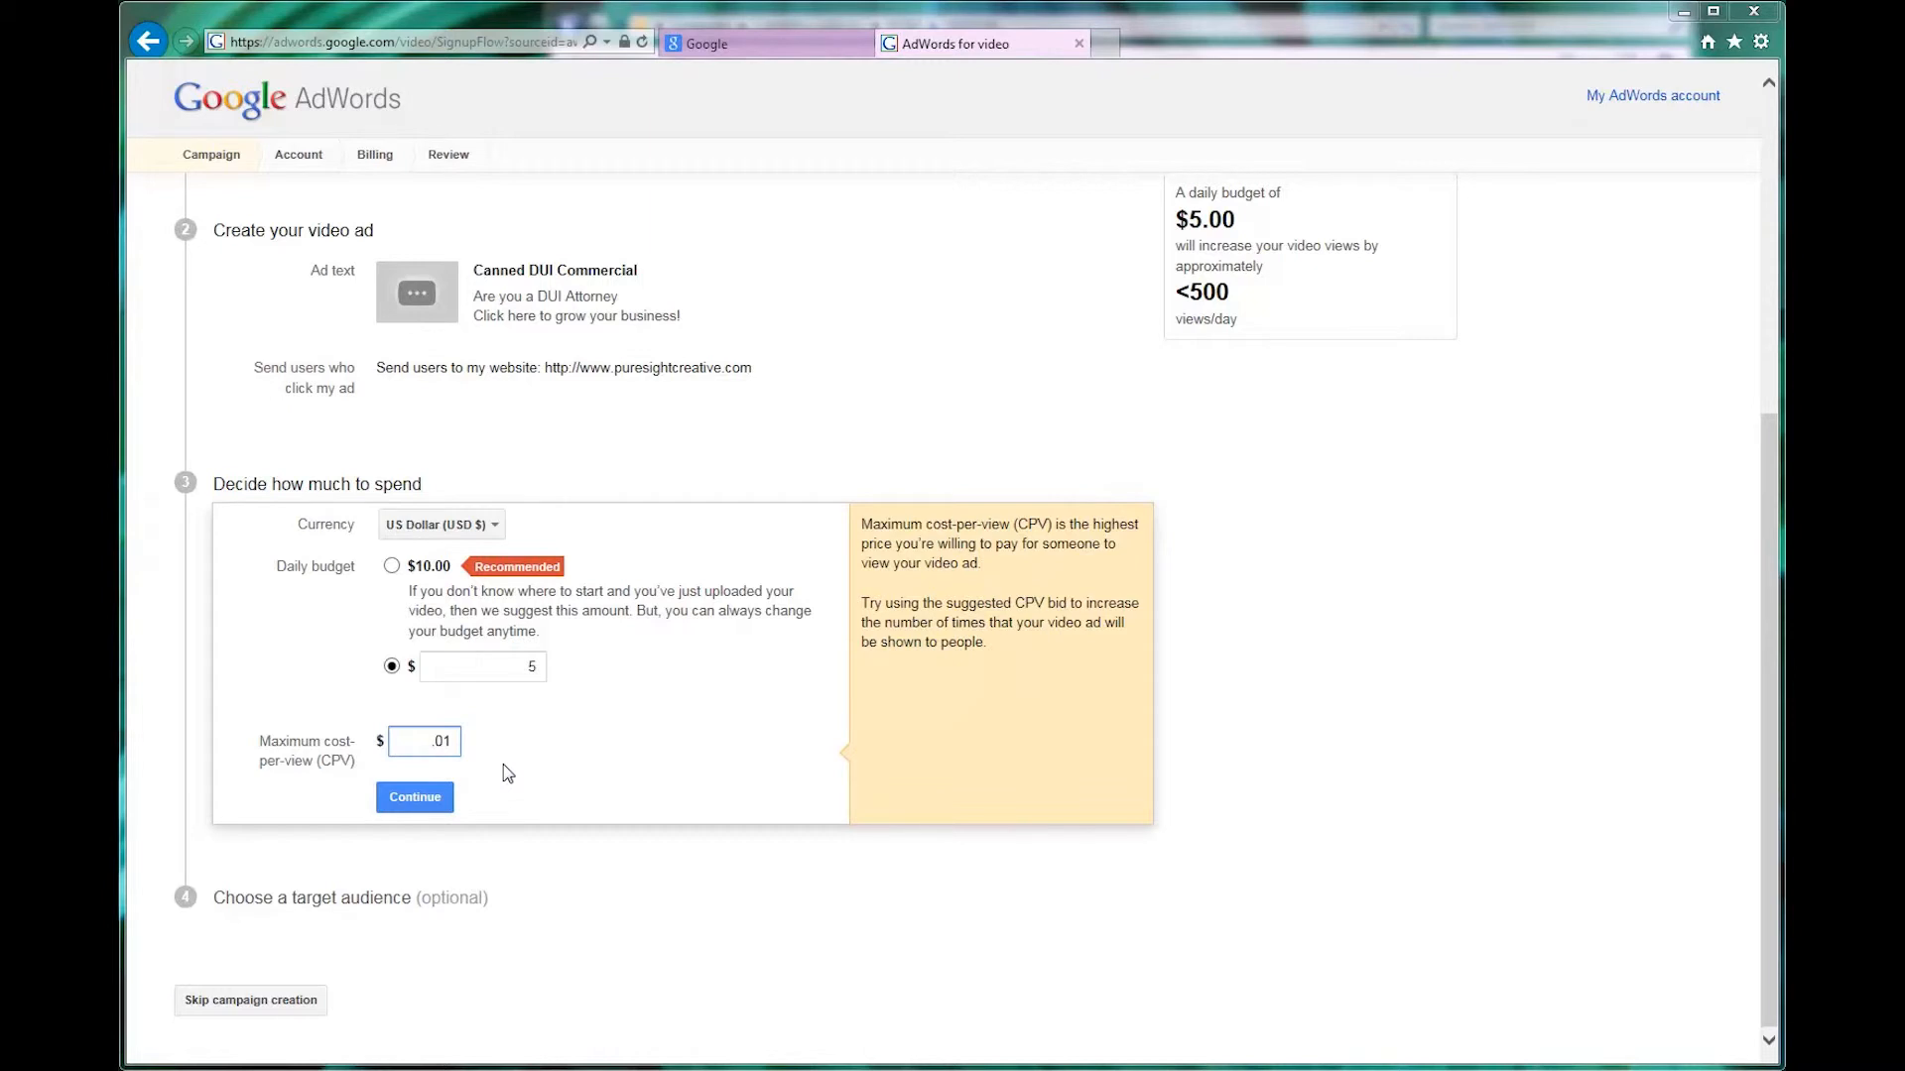
click(430, 806)
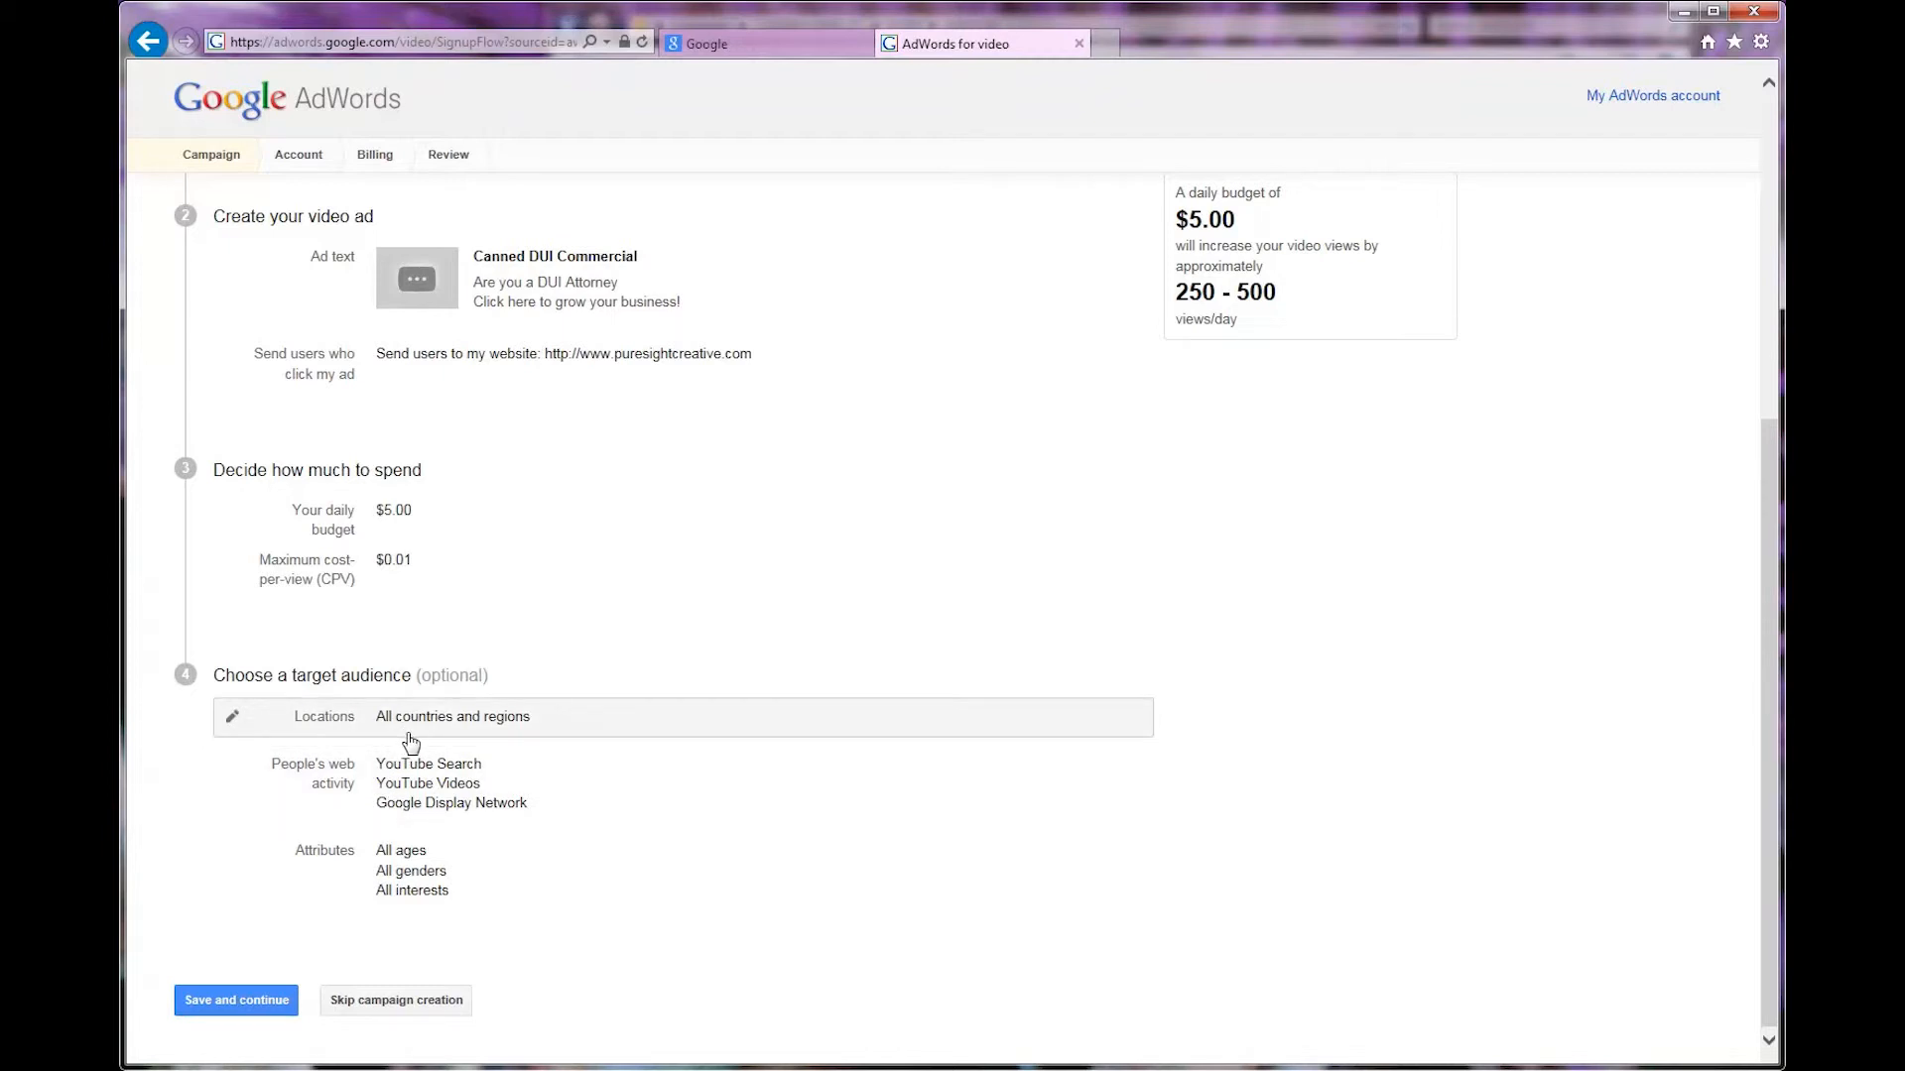
Add El Paso County (Texas), the El Paso TX DMA region and the TX-16 congressional district as target locations
click(342, 725)
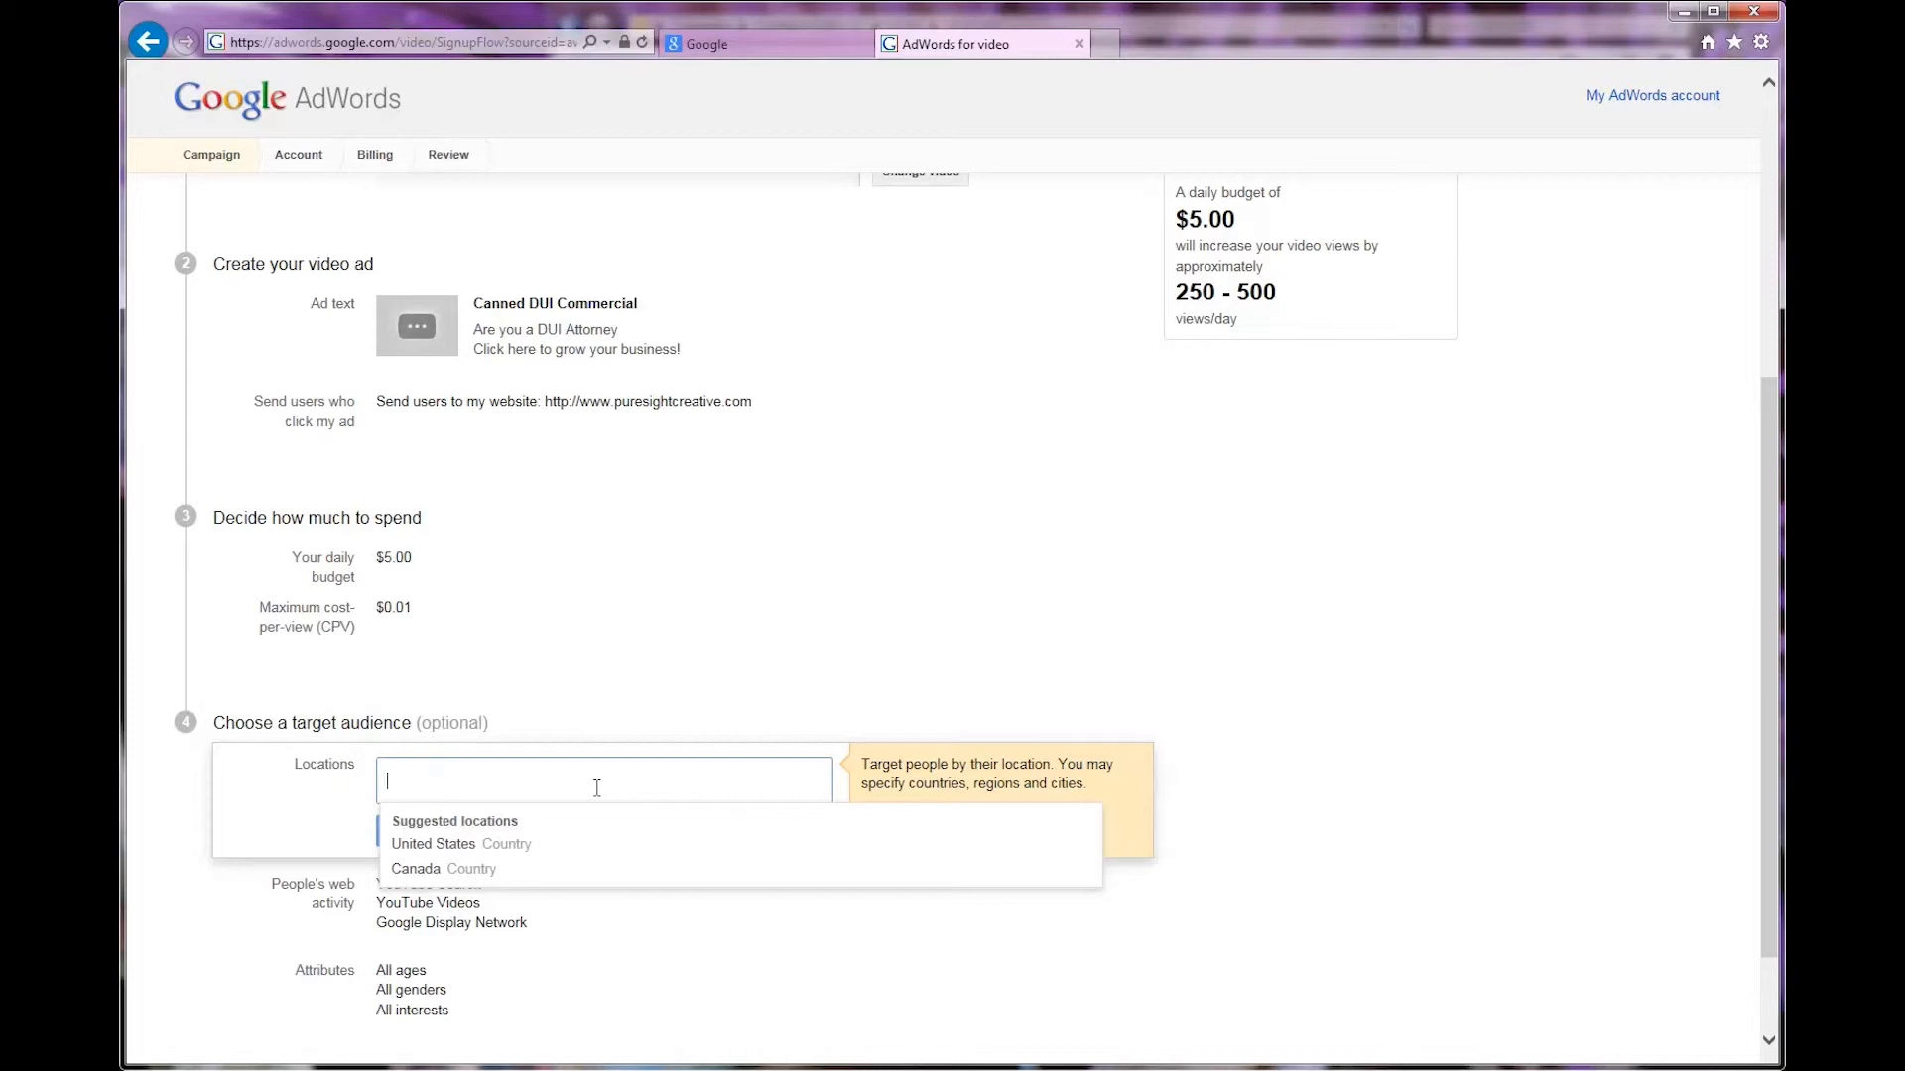
text(el paso)
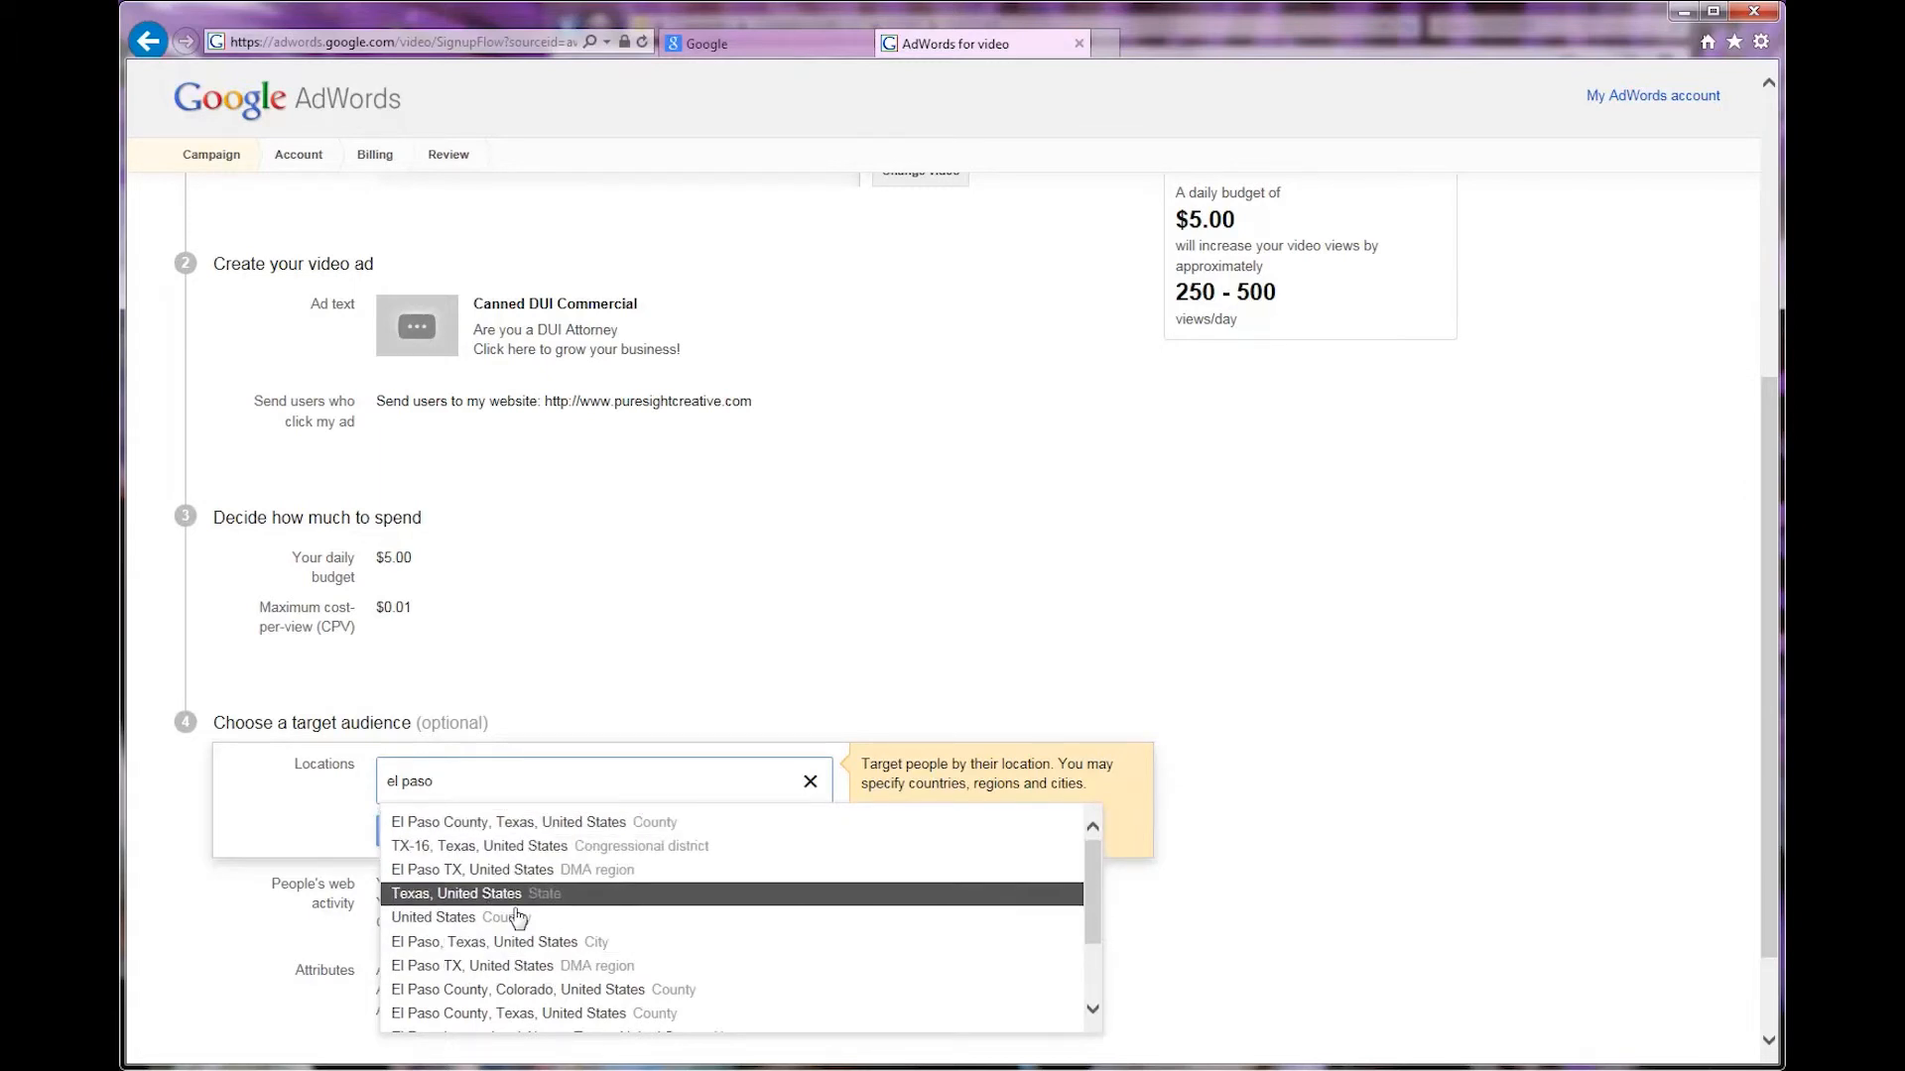
click(446, 829)
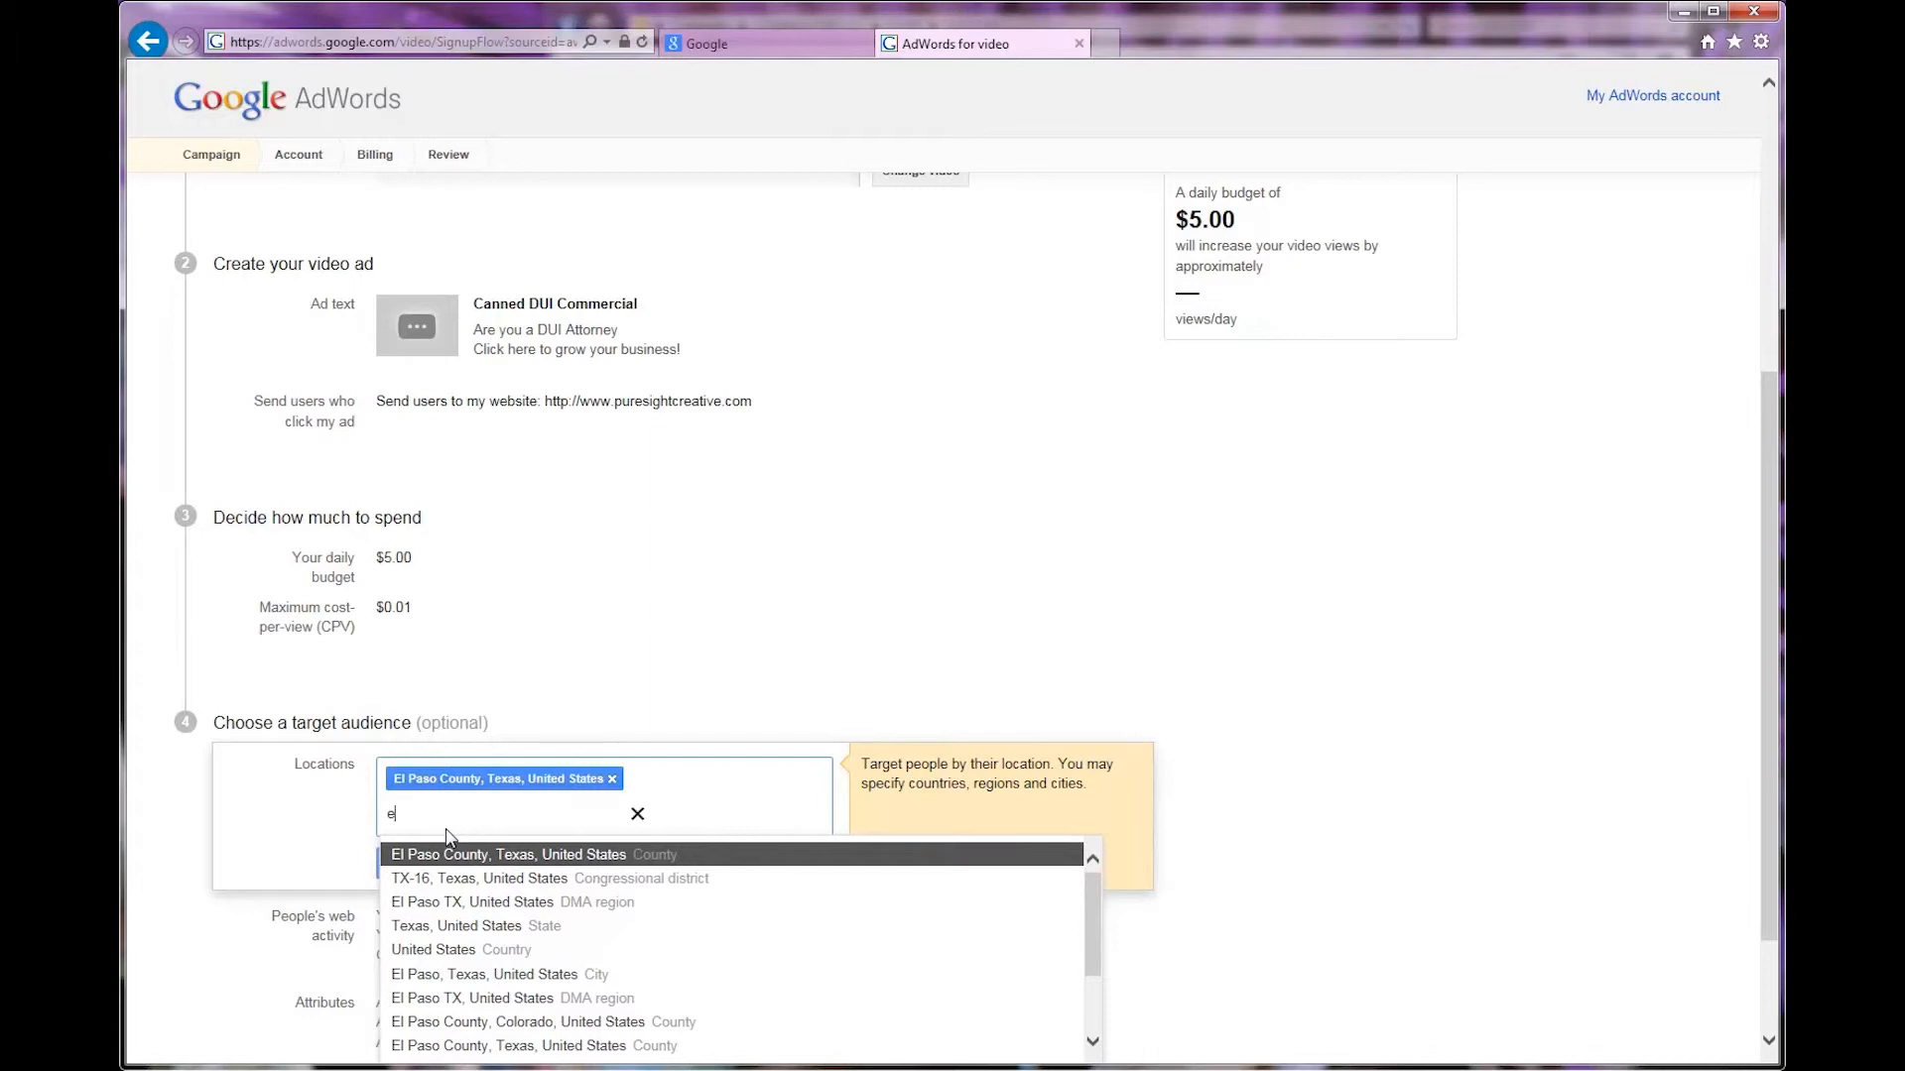
click(480, 904)
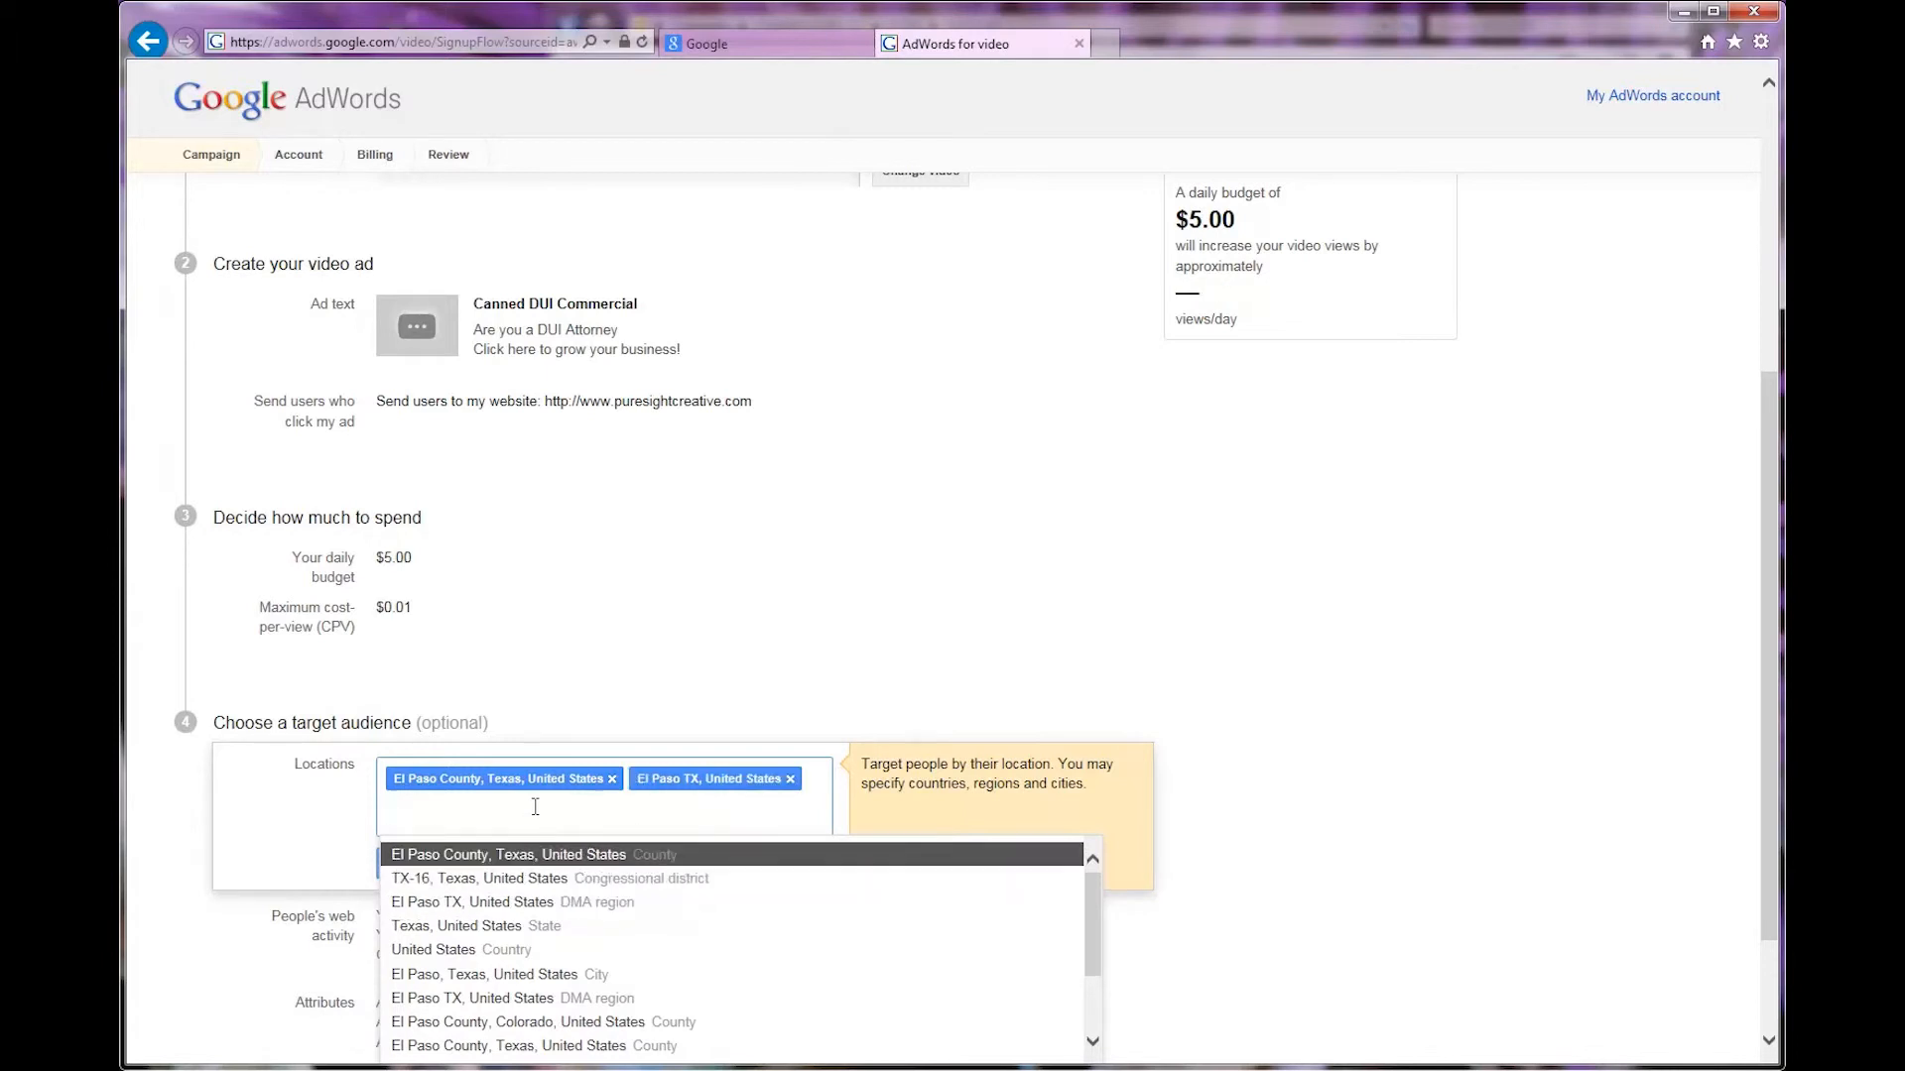
text(el paso)
click(512, 881)
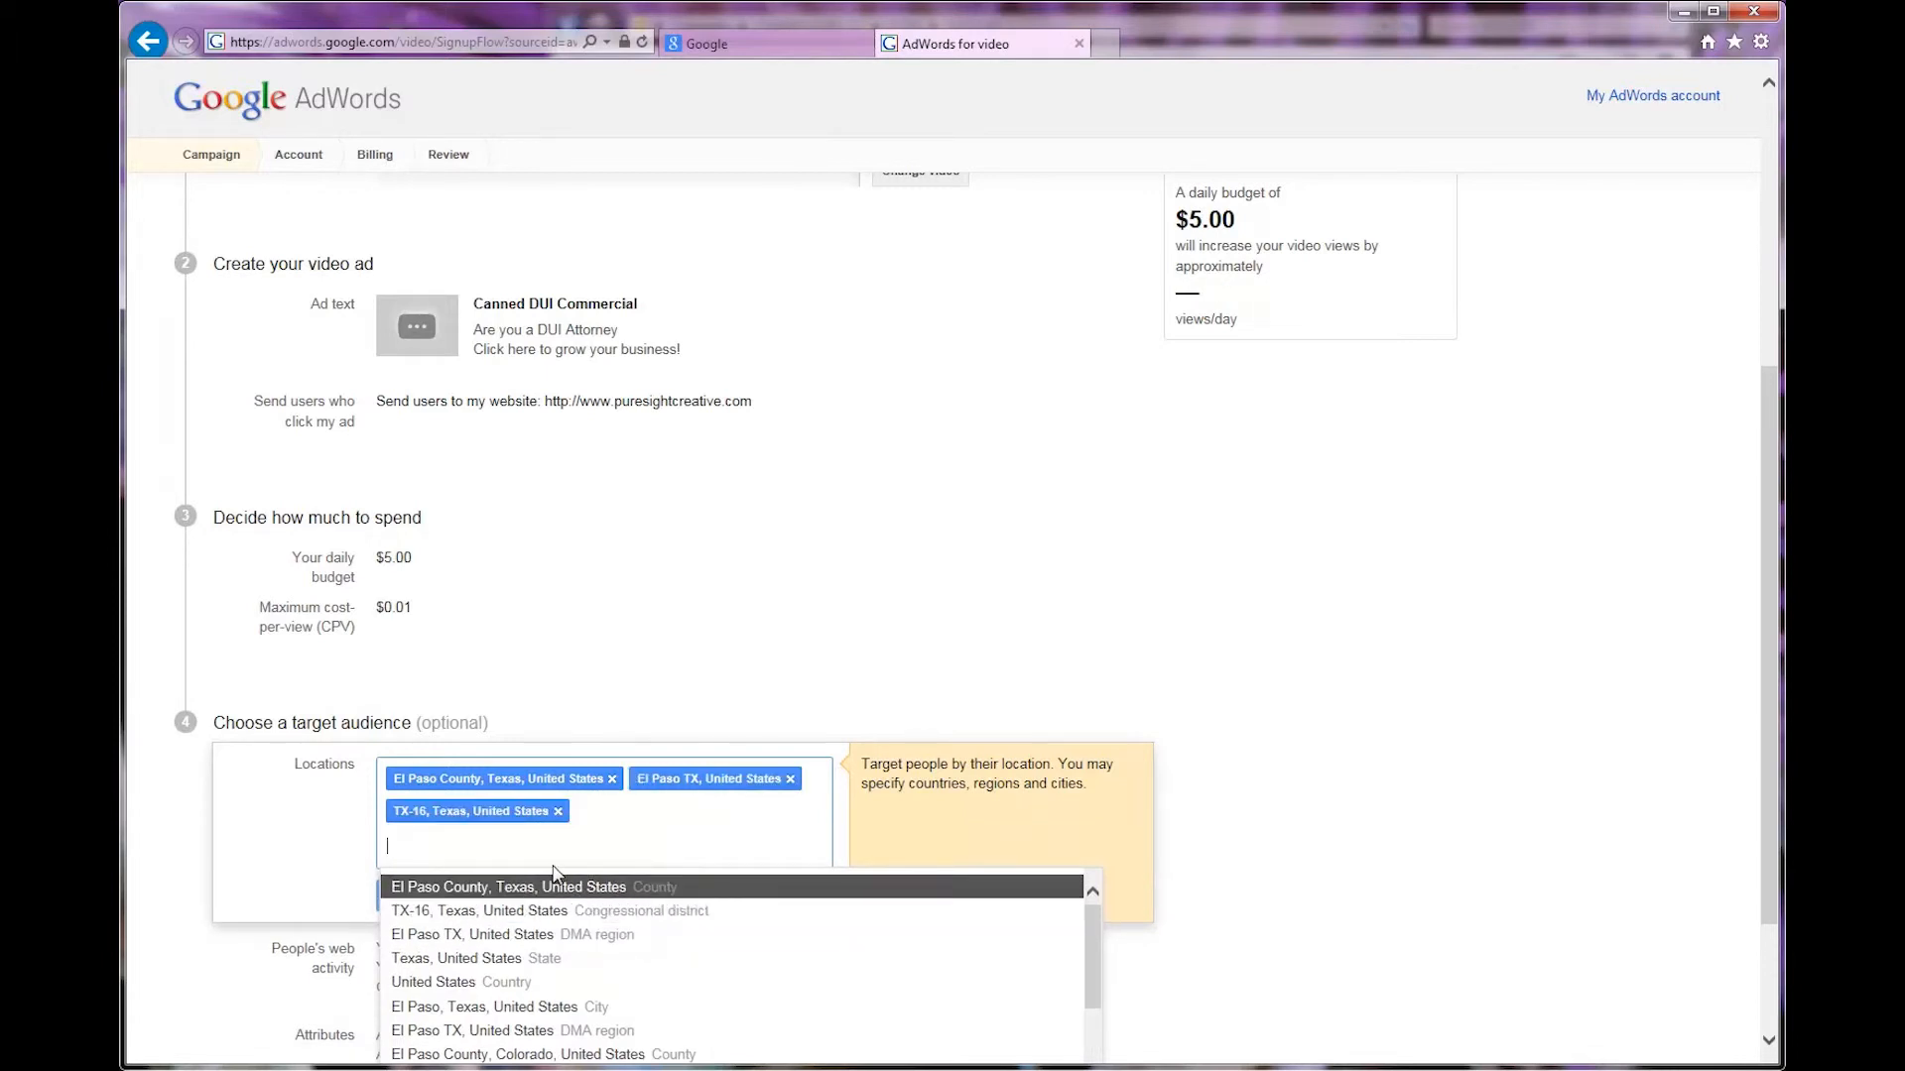
Add the city of El Paso, Texas and El Paso International Airport as target locations and save the location list
text(el paso)
click(536, 1008)
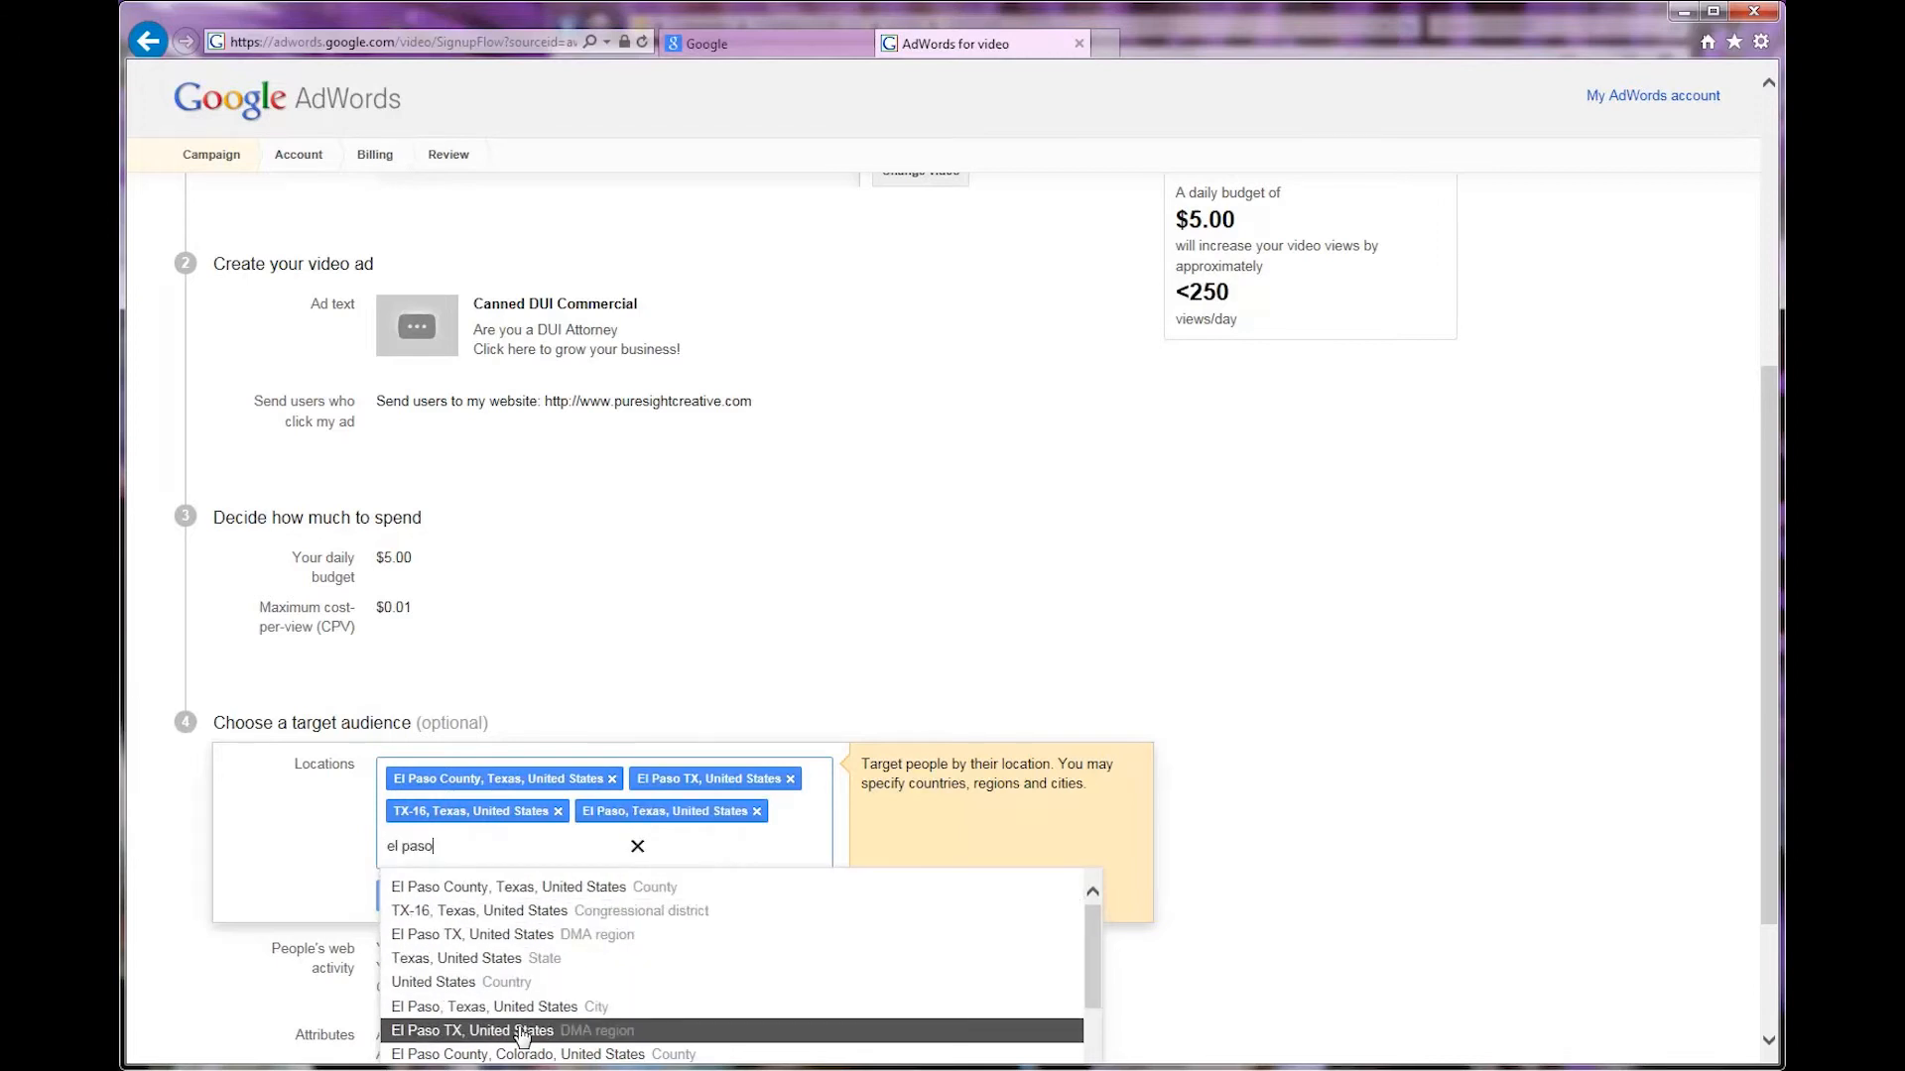
scroll(1141, 565, down, 2)
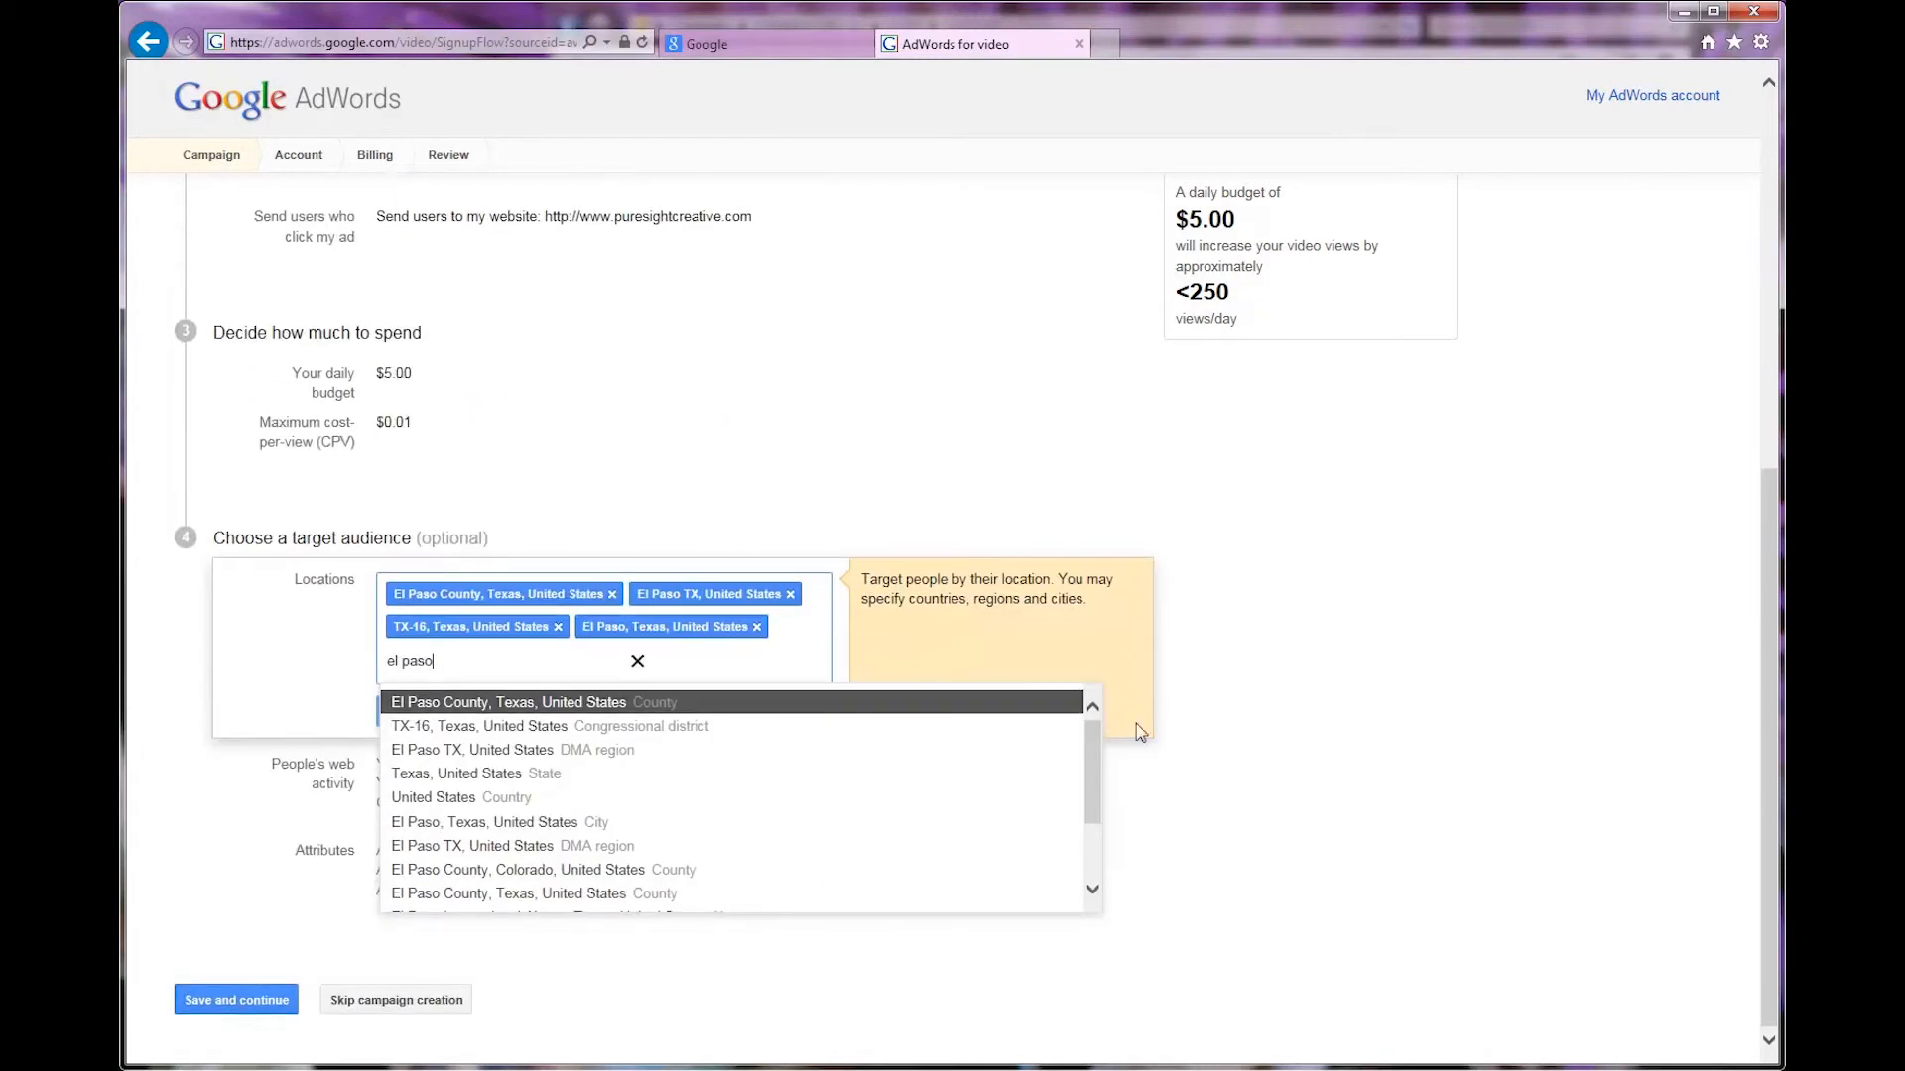
drag(1092, 779, 1093, 843)
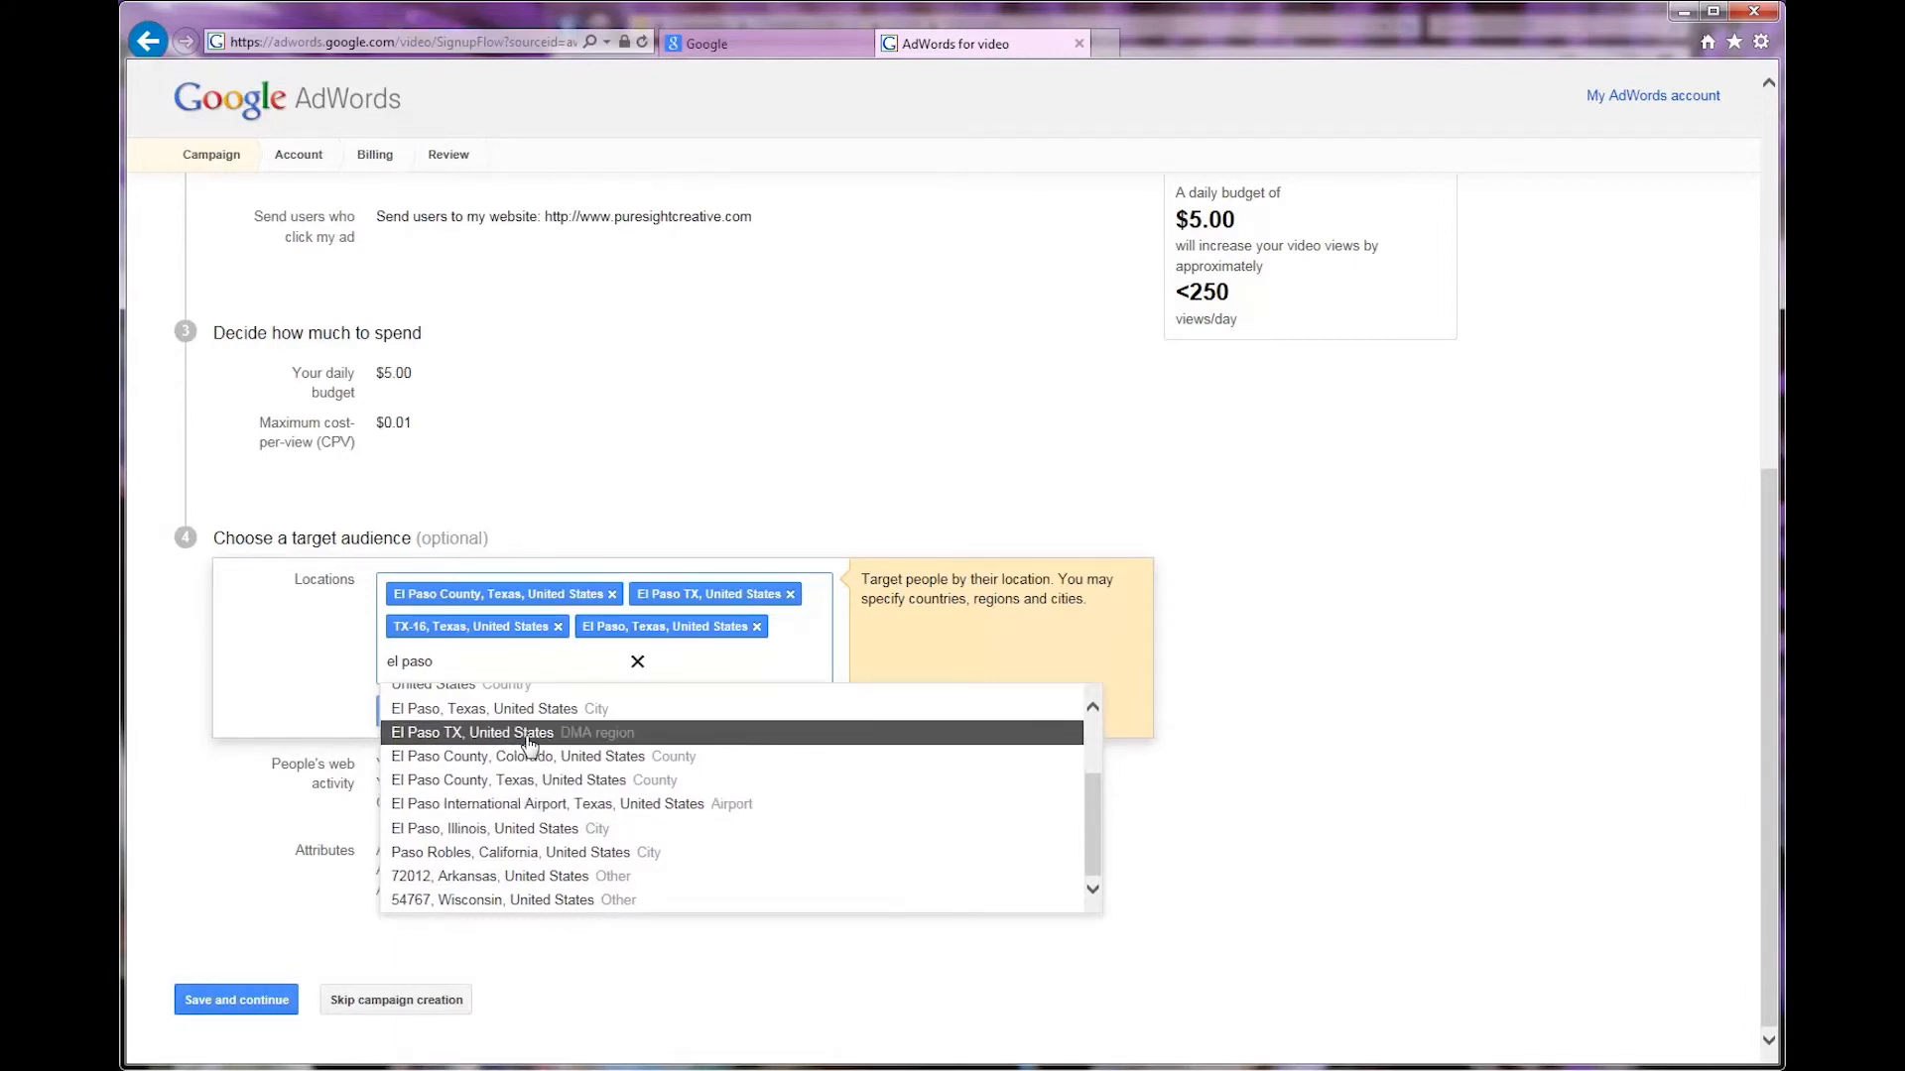
click(504, 803)
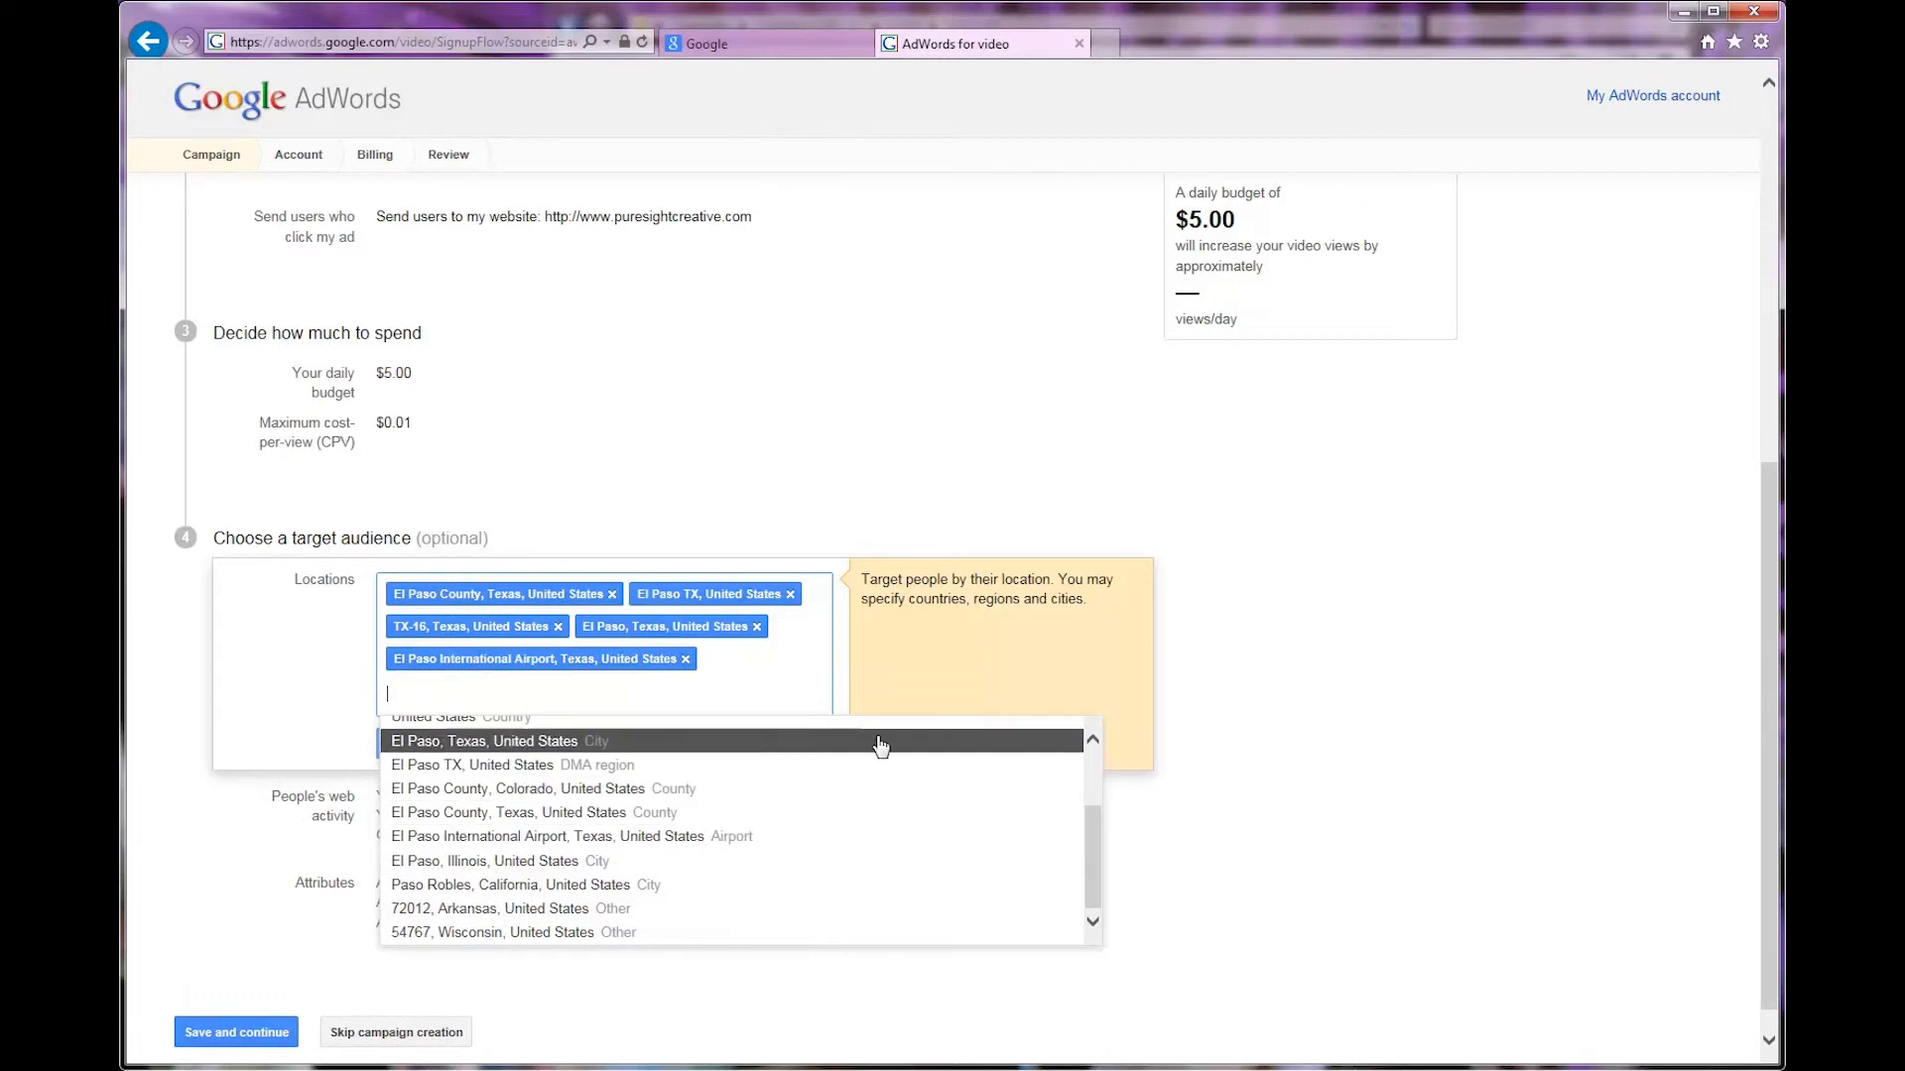
click(1314, 575)
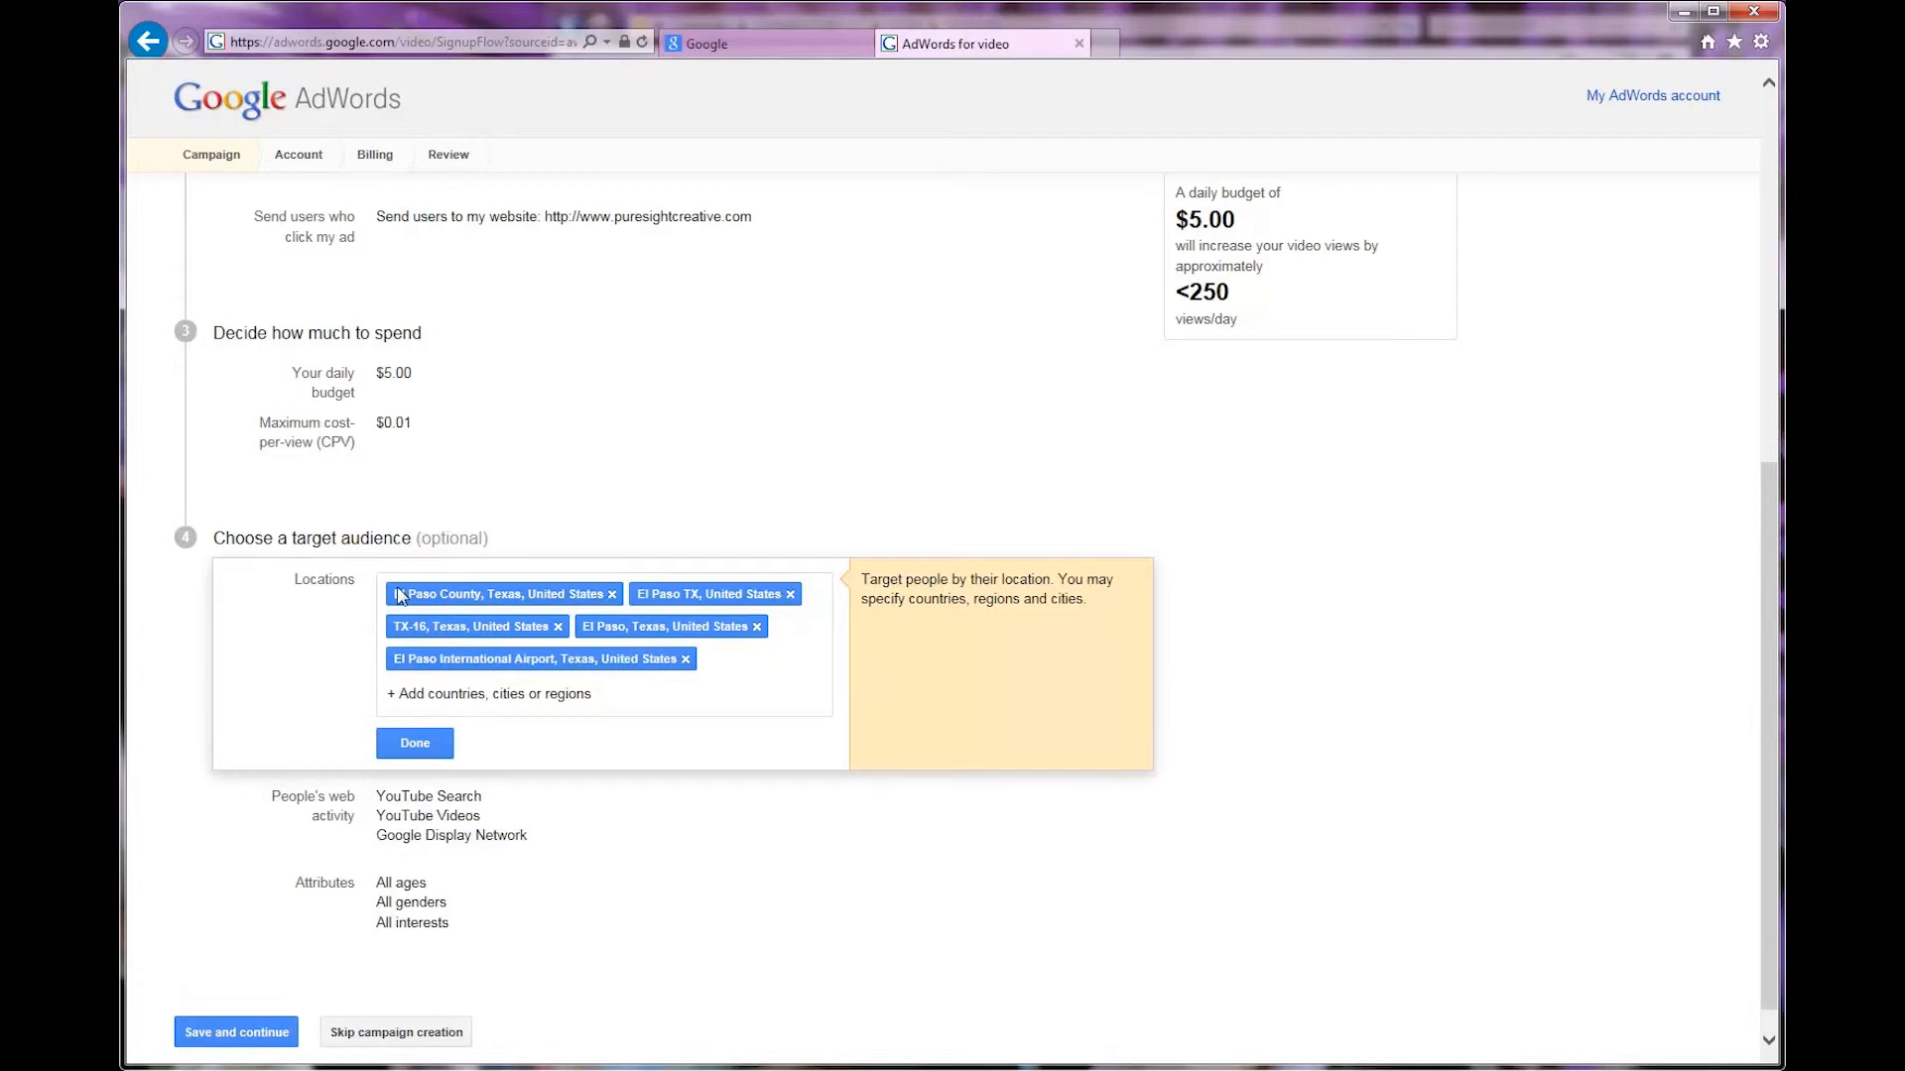
click(415, 743)
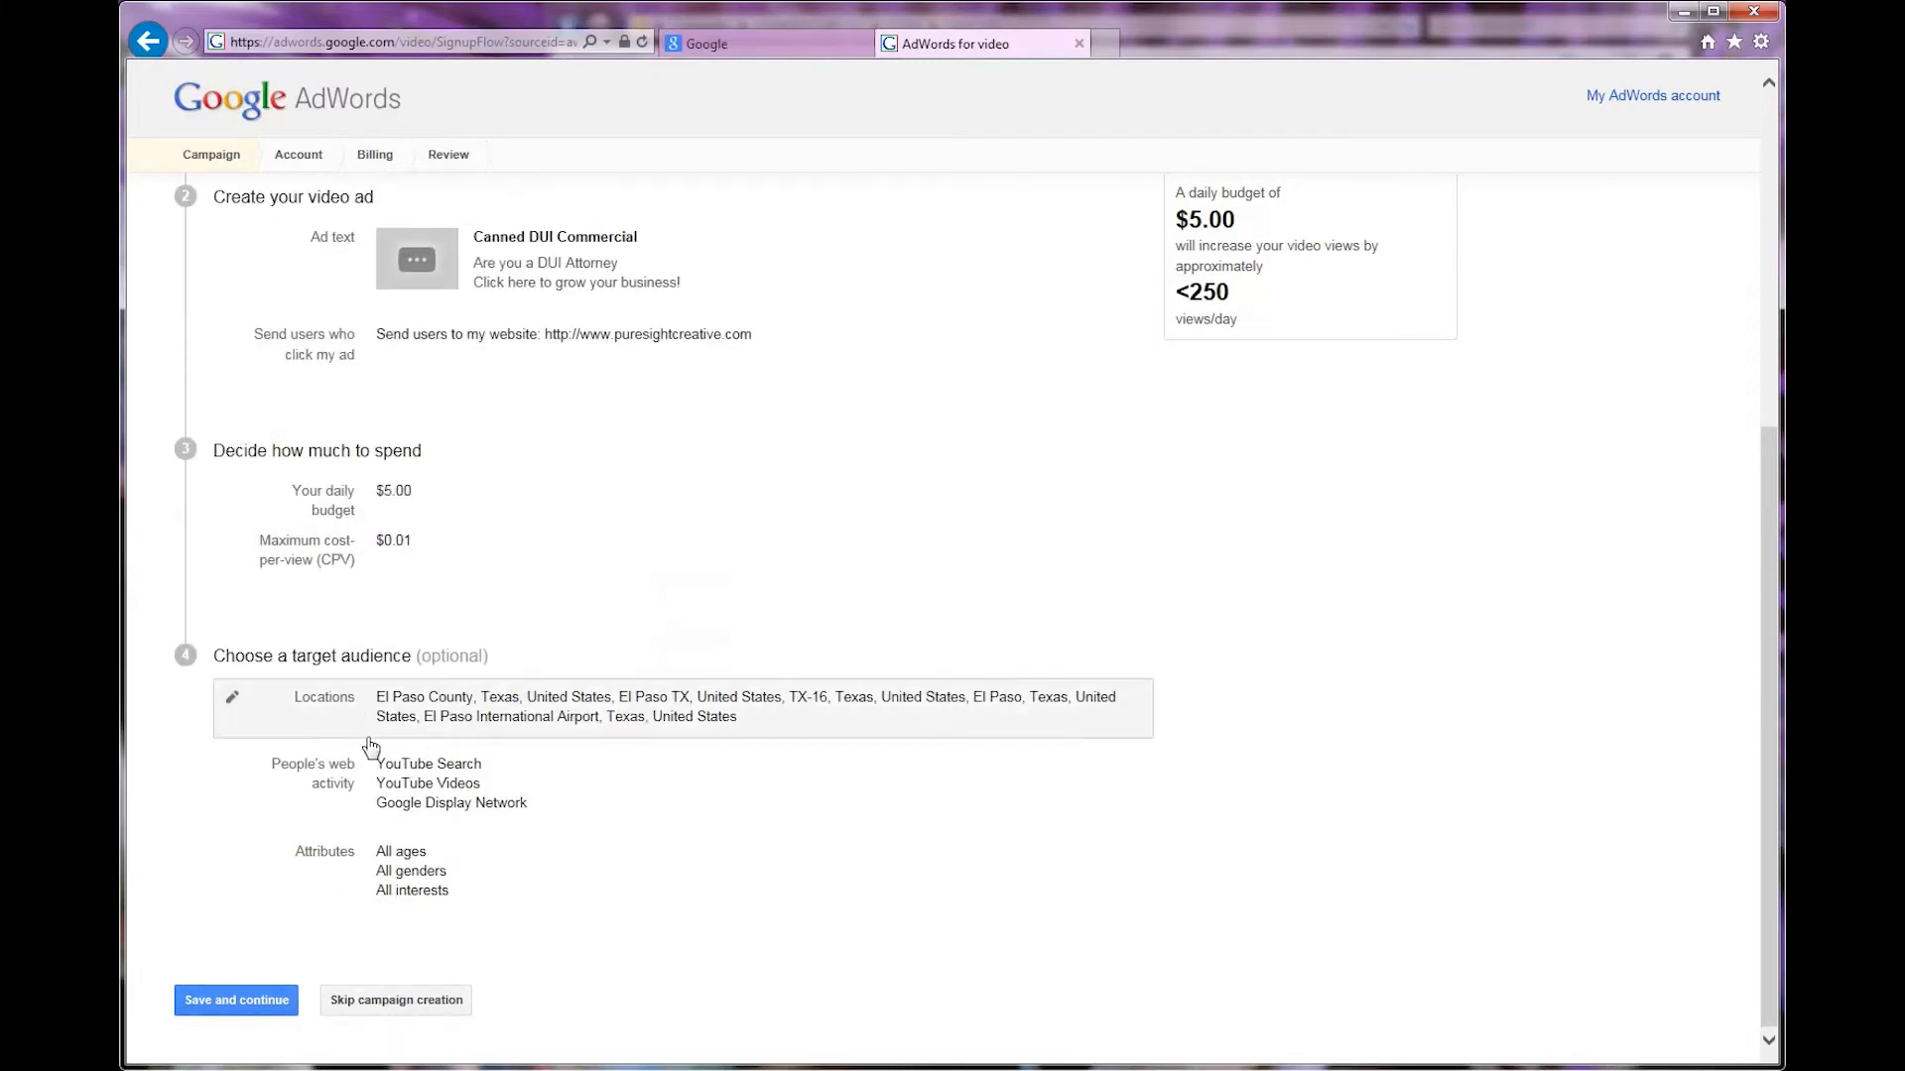
Review the web activity targeting and keep searching on YouTube, watching YouTube videos and browsing the web all included
click(234, 774)
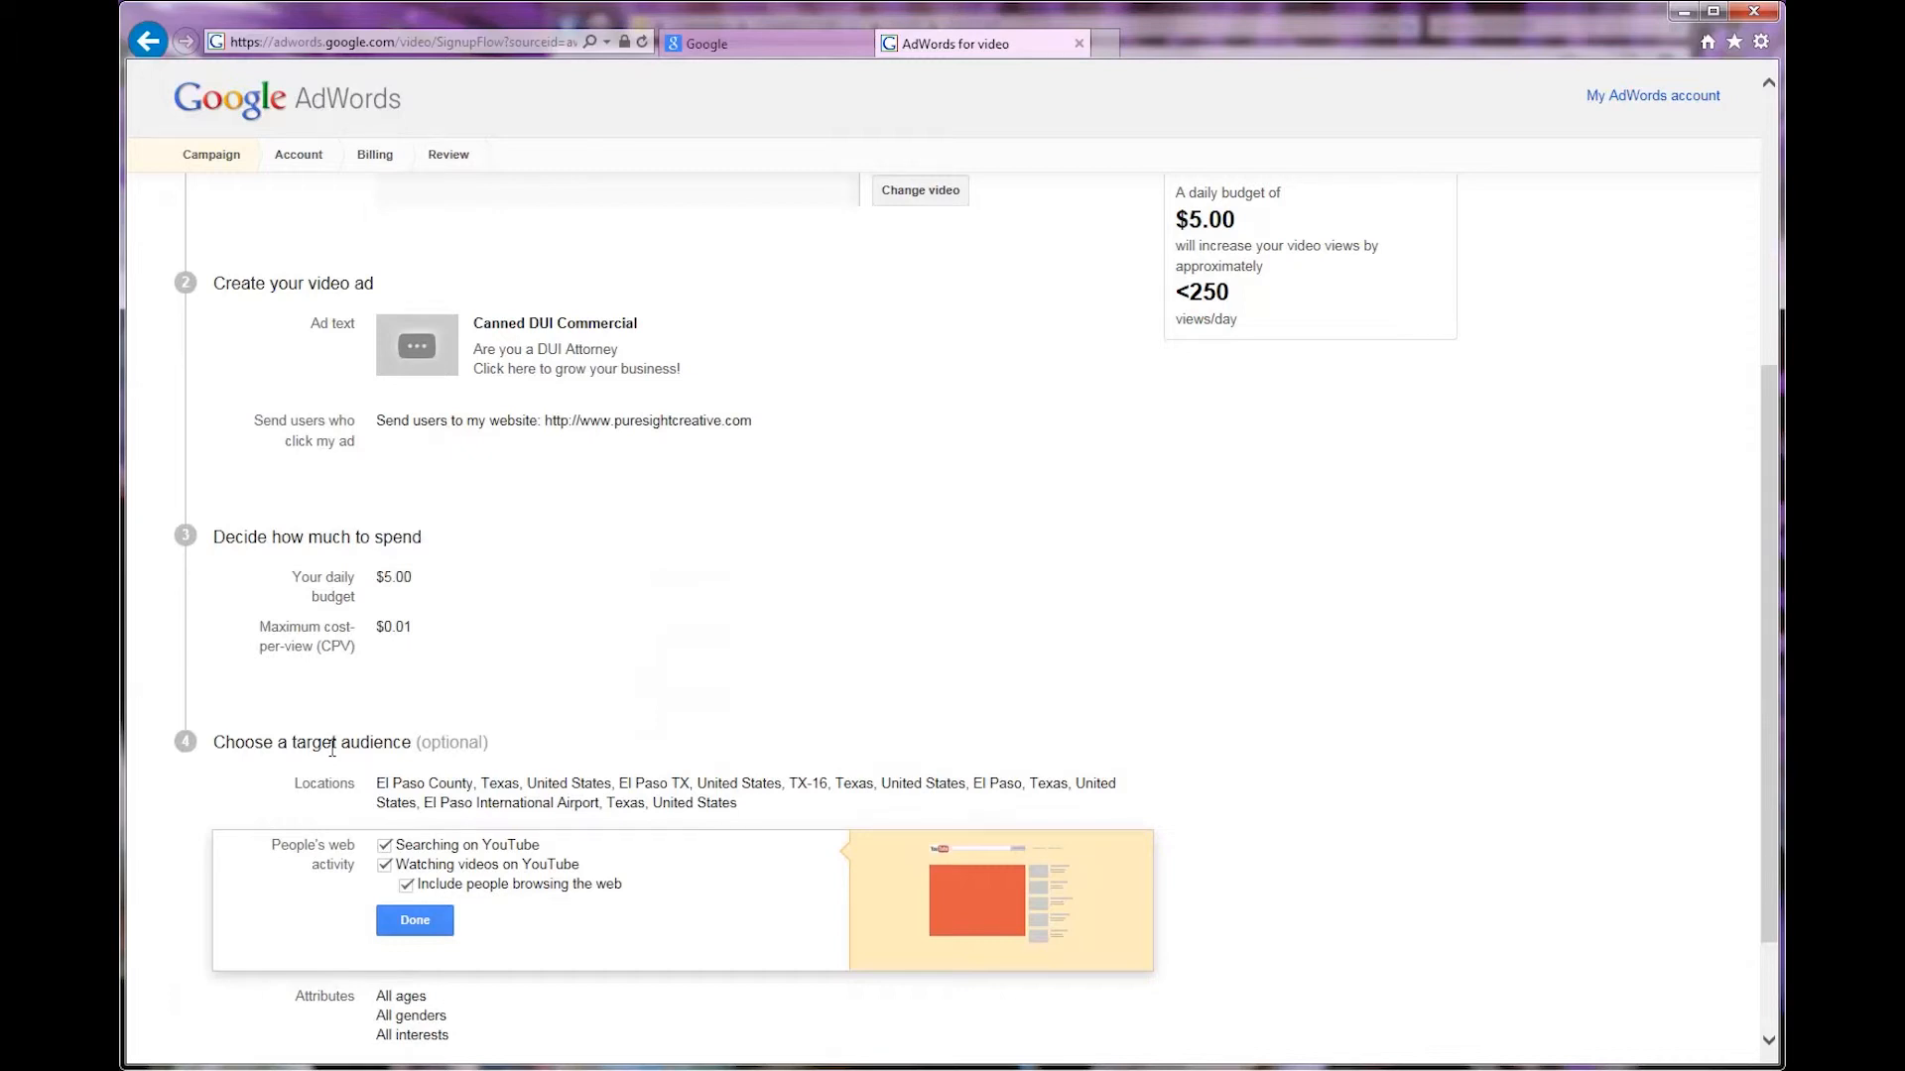
scroll(635, 734, down, 2)
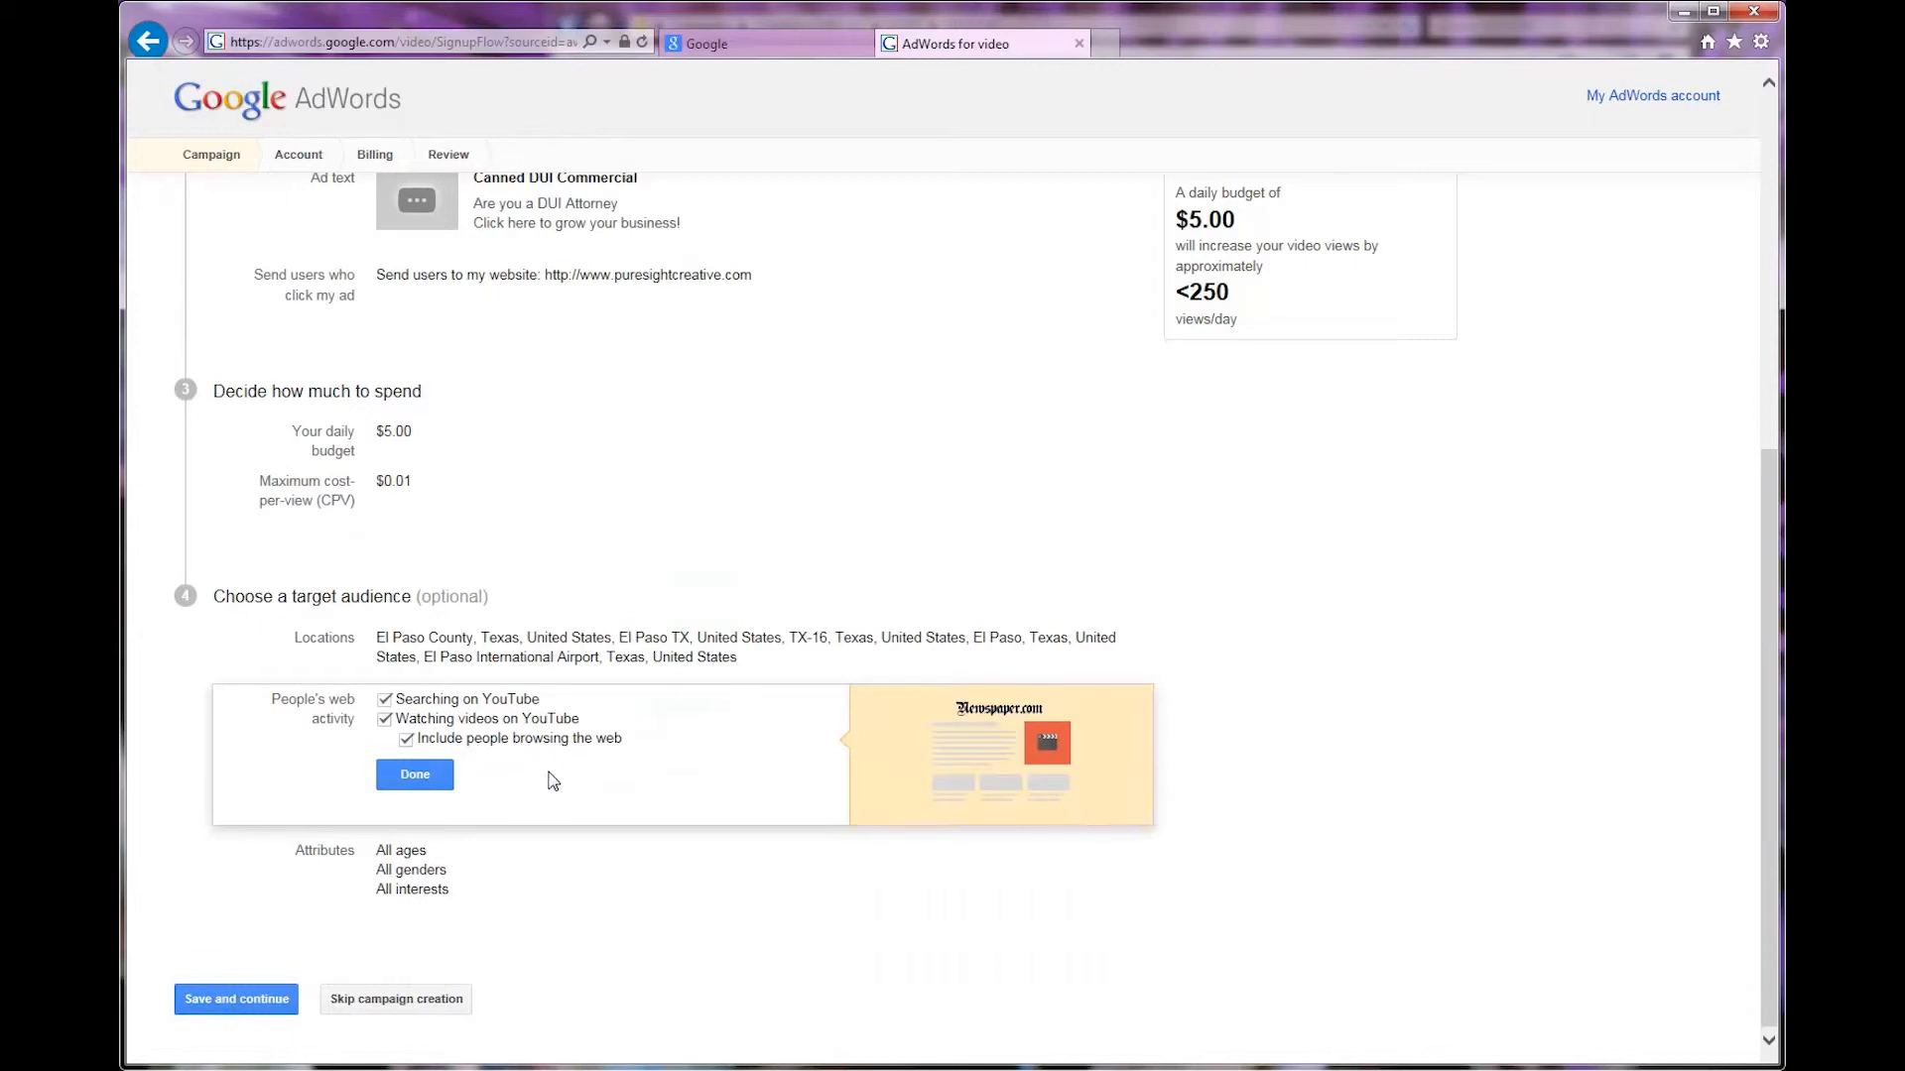
click(471, 702)
click(385, 700)
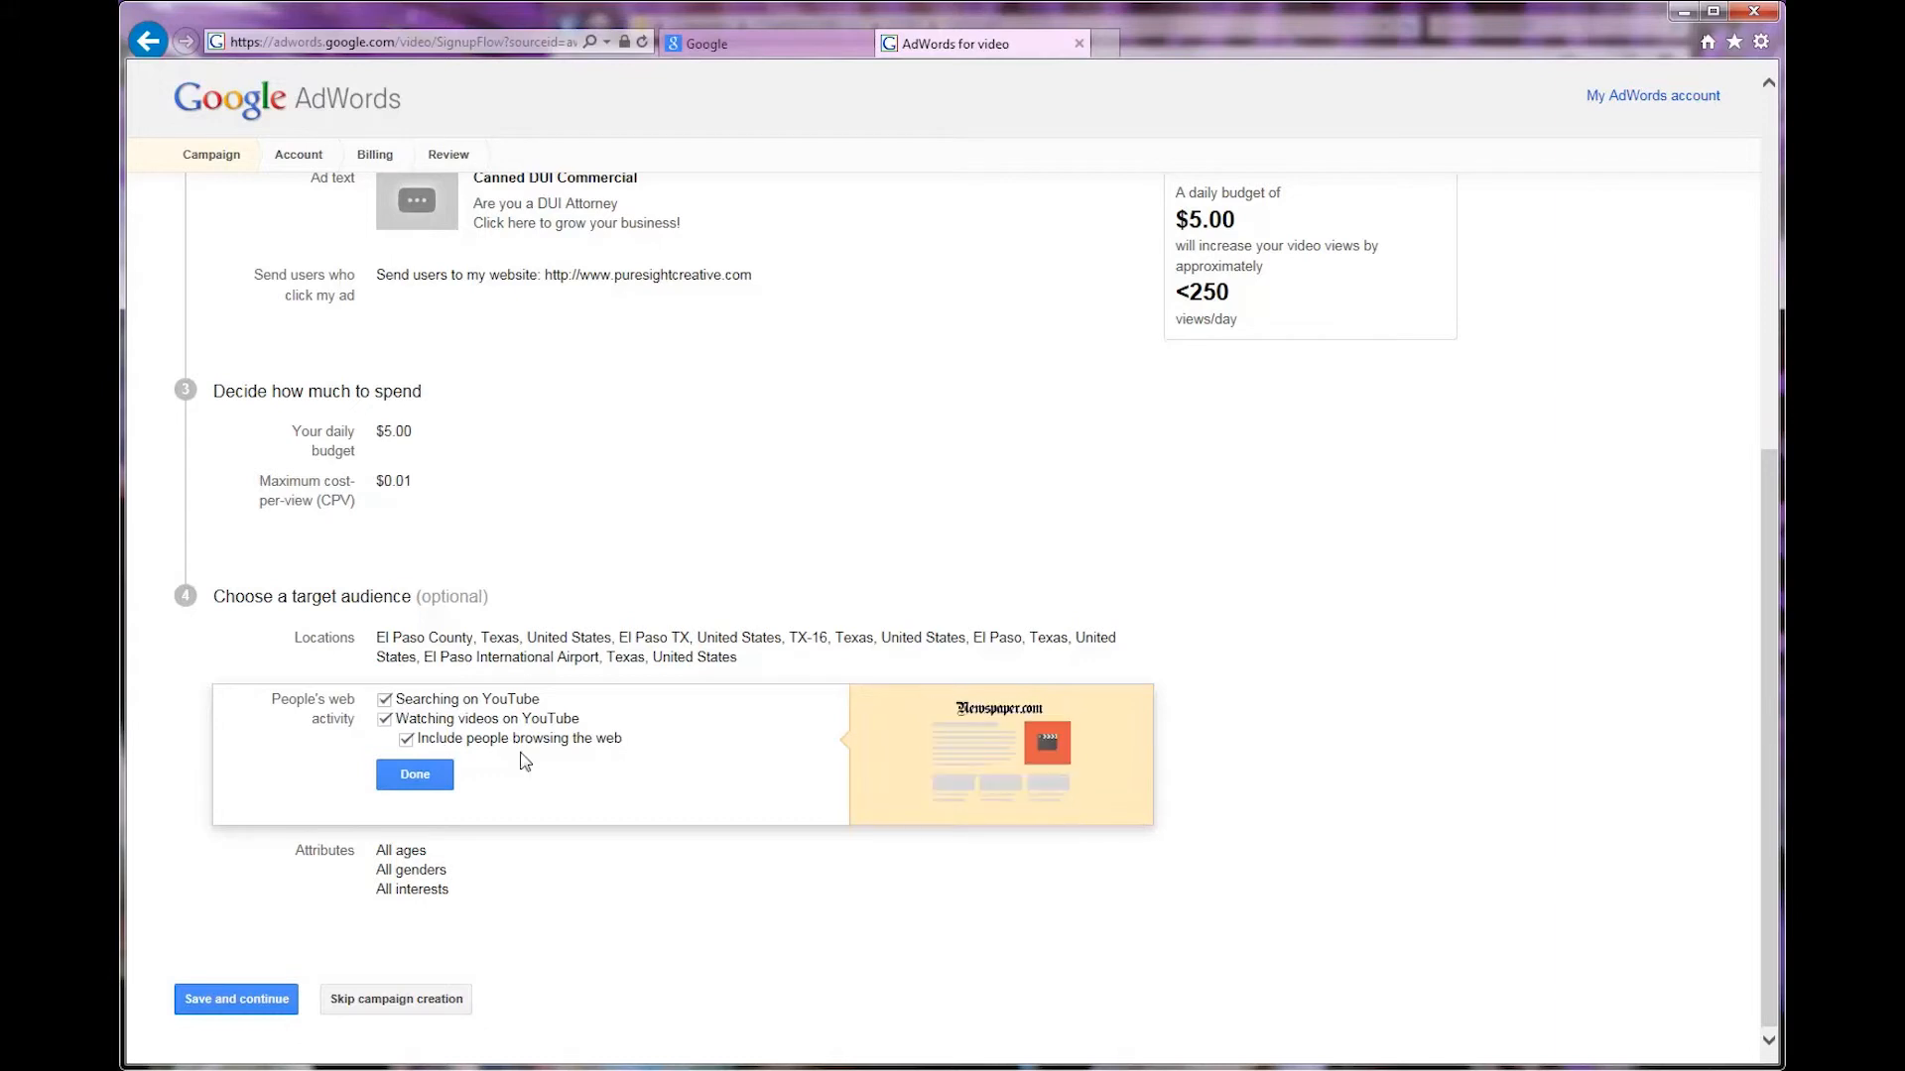
click(415, 774)
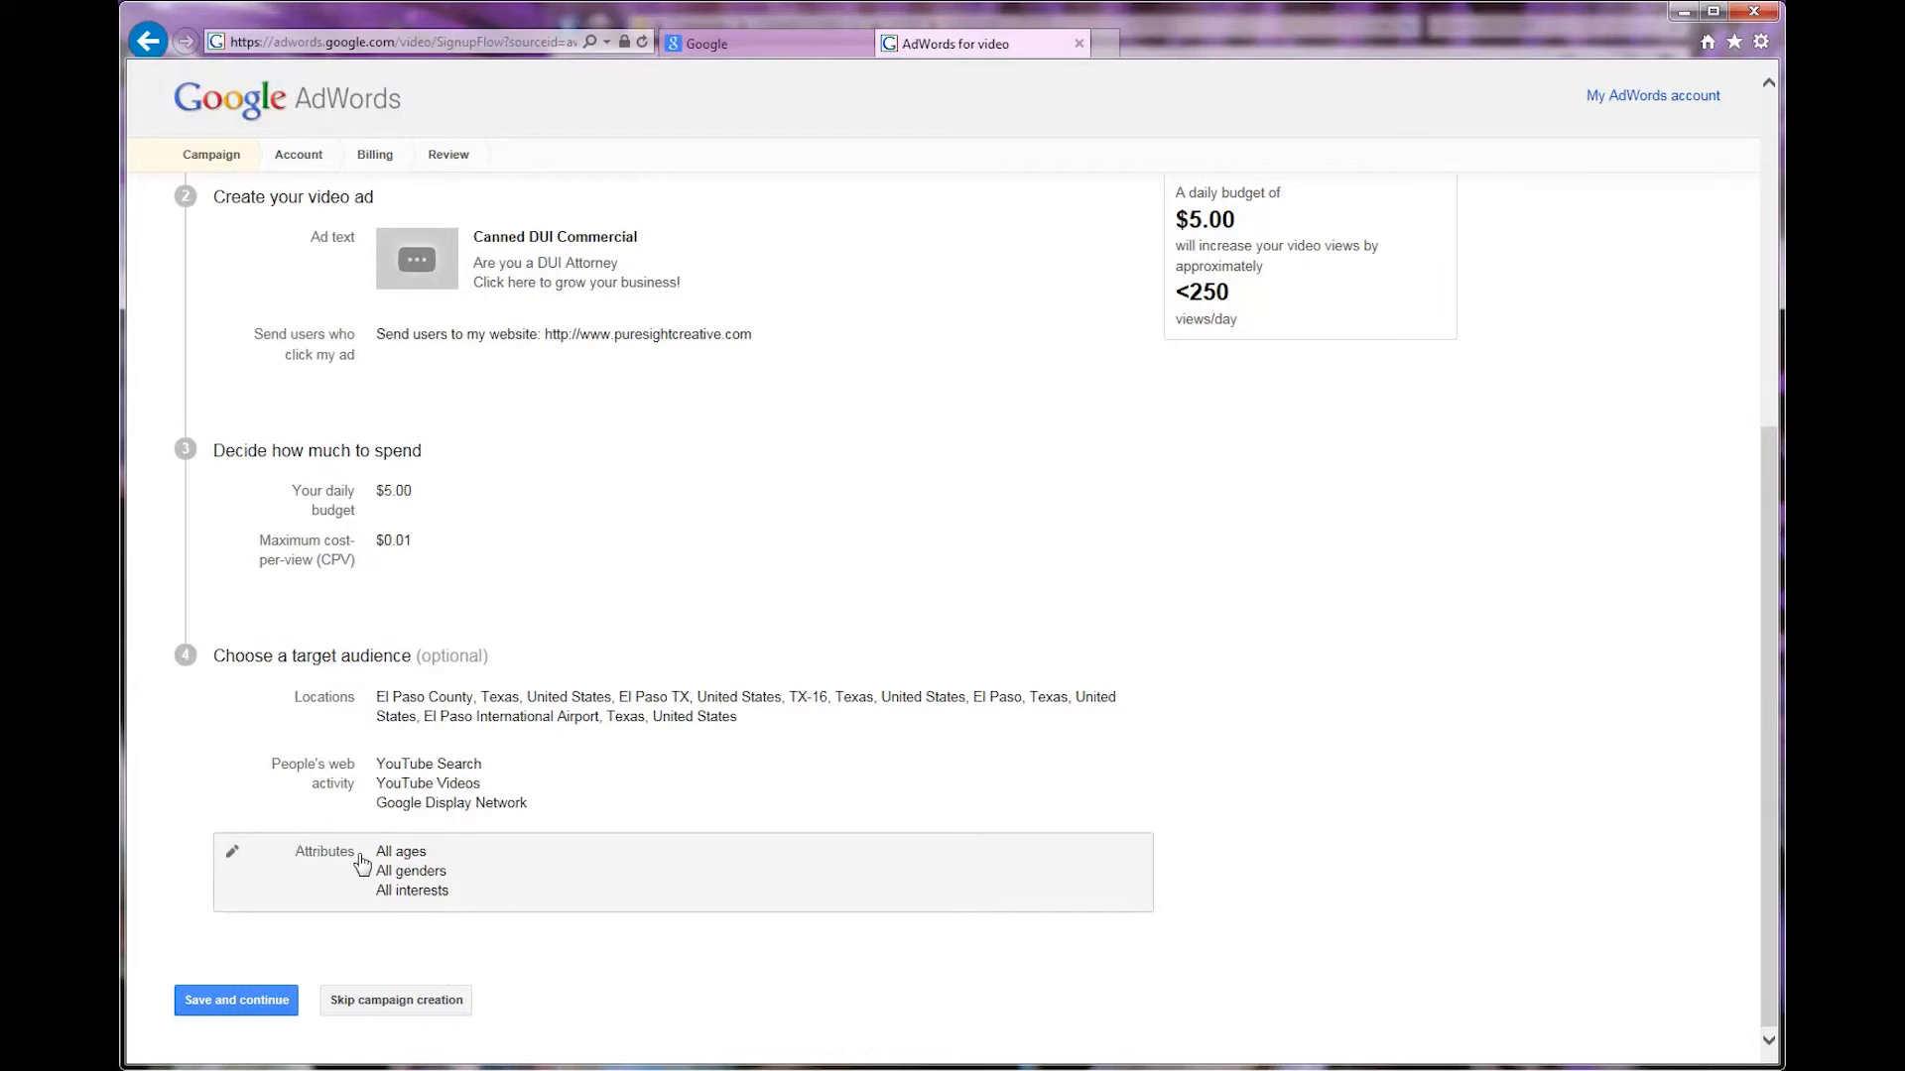
Review the age, gender and user interest attributes and keep all of them included
click(234, 851)
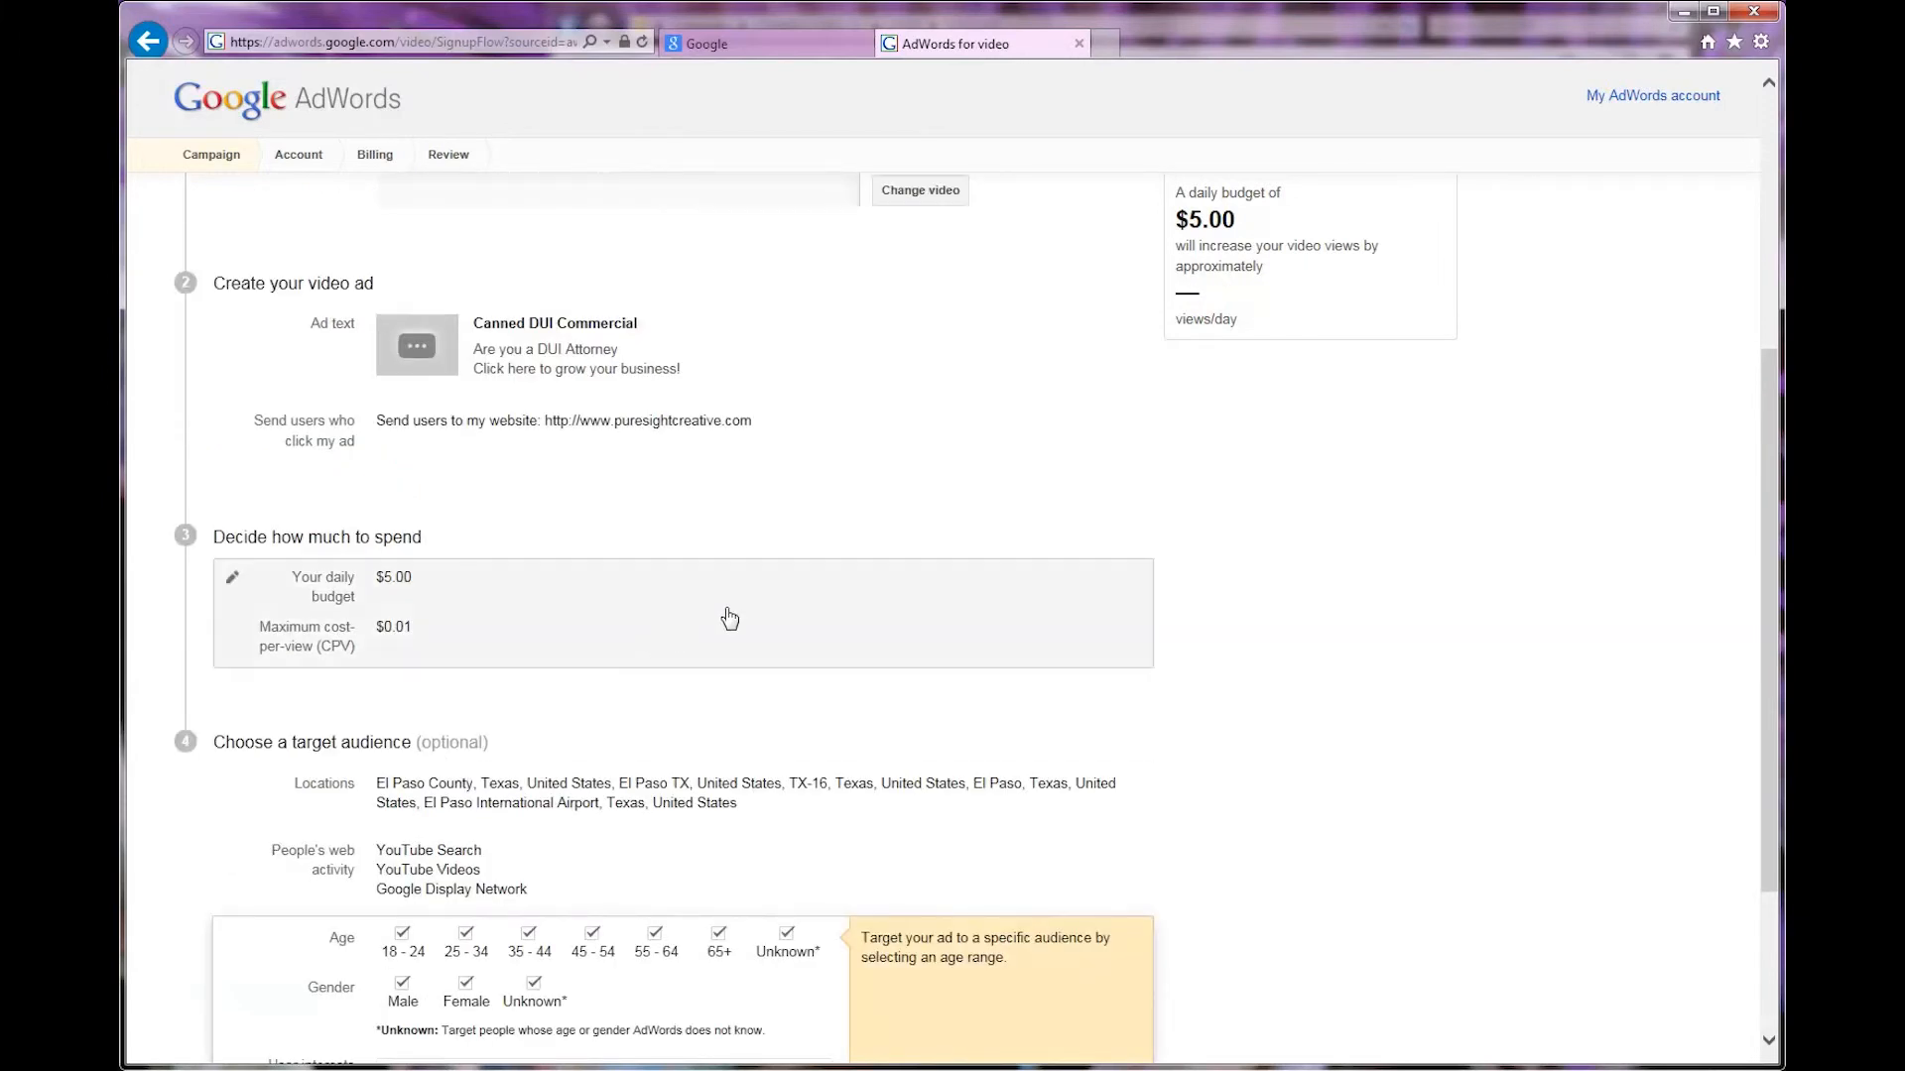
scroll(773, 611, down, 2)
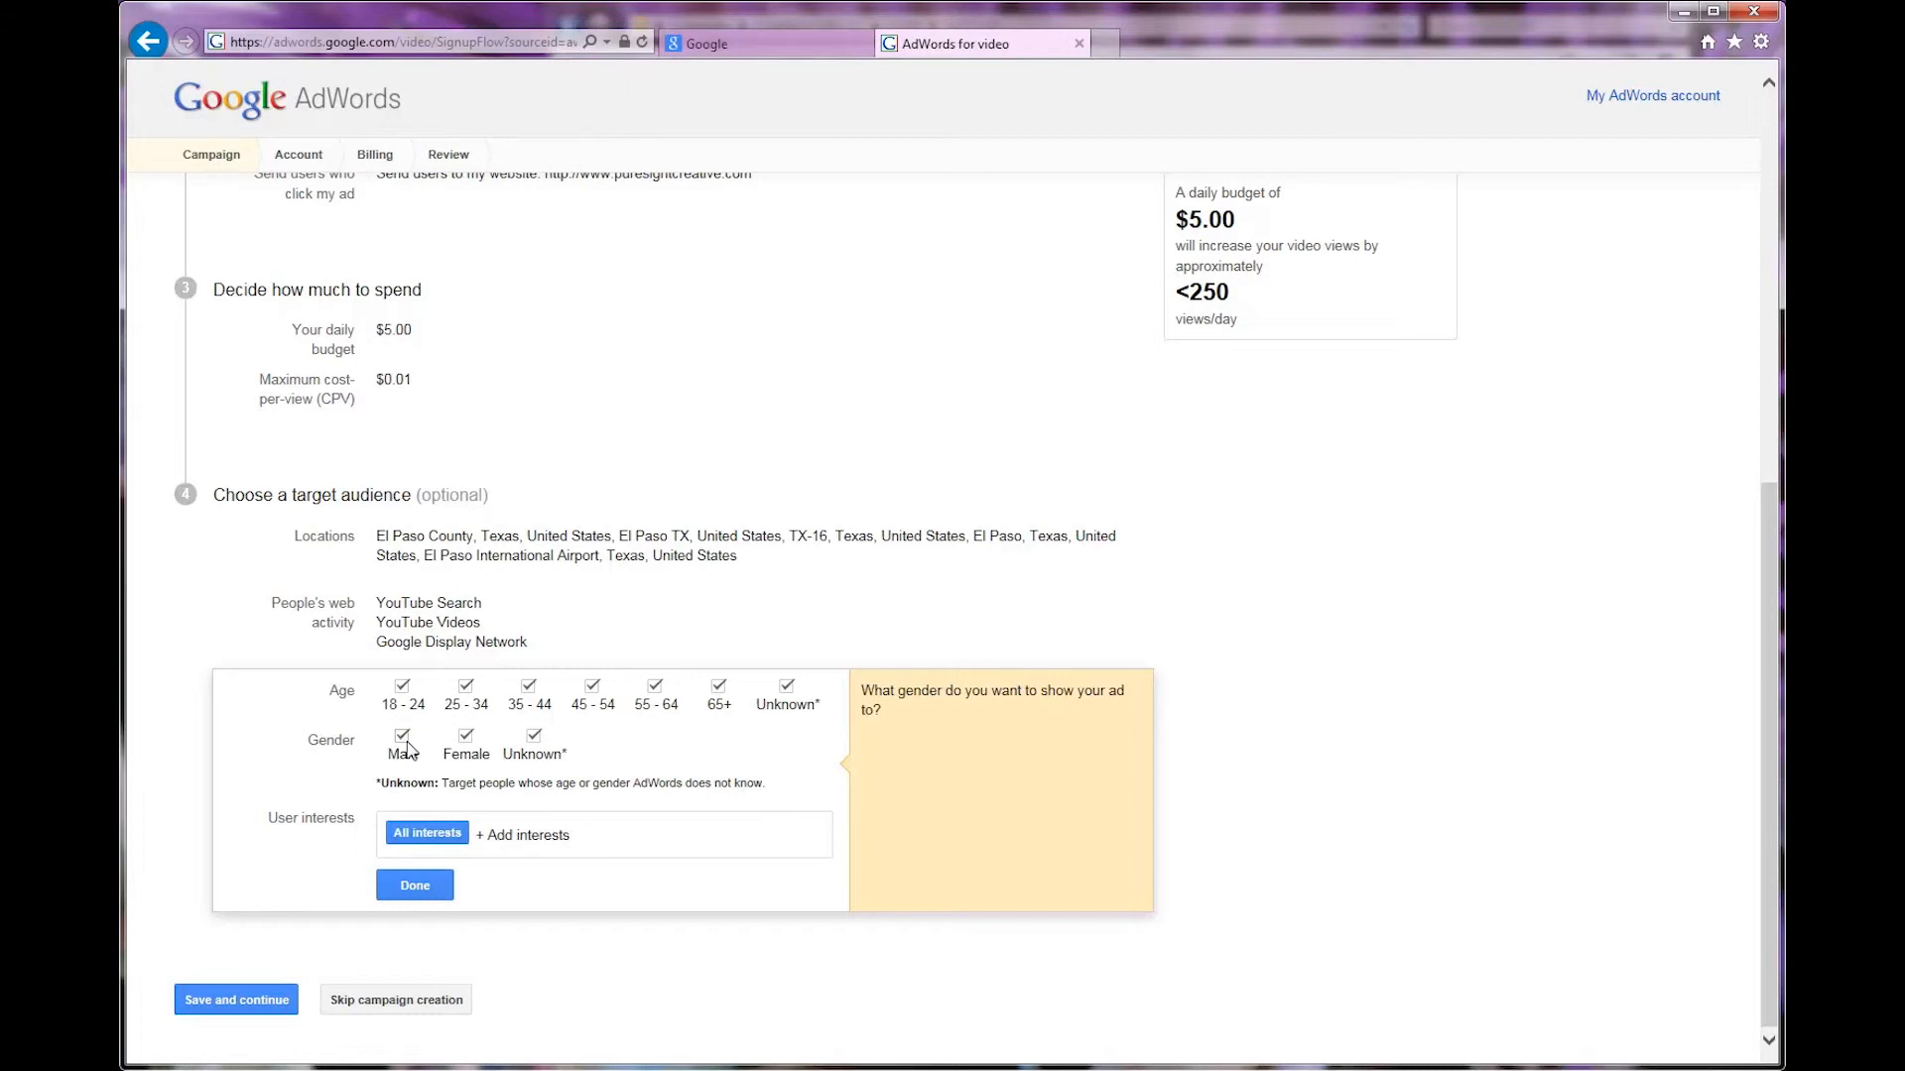
click(415, 884)
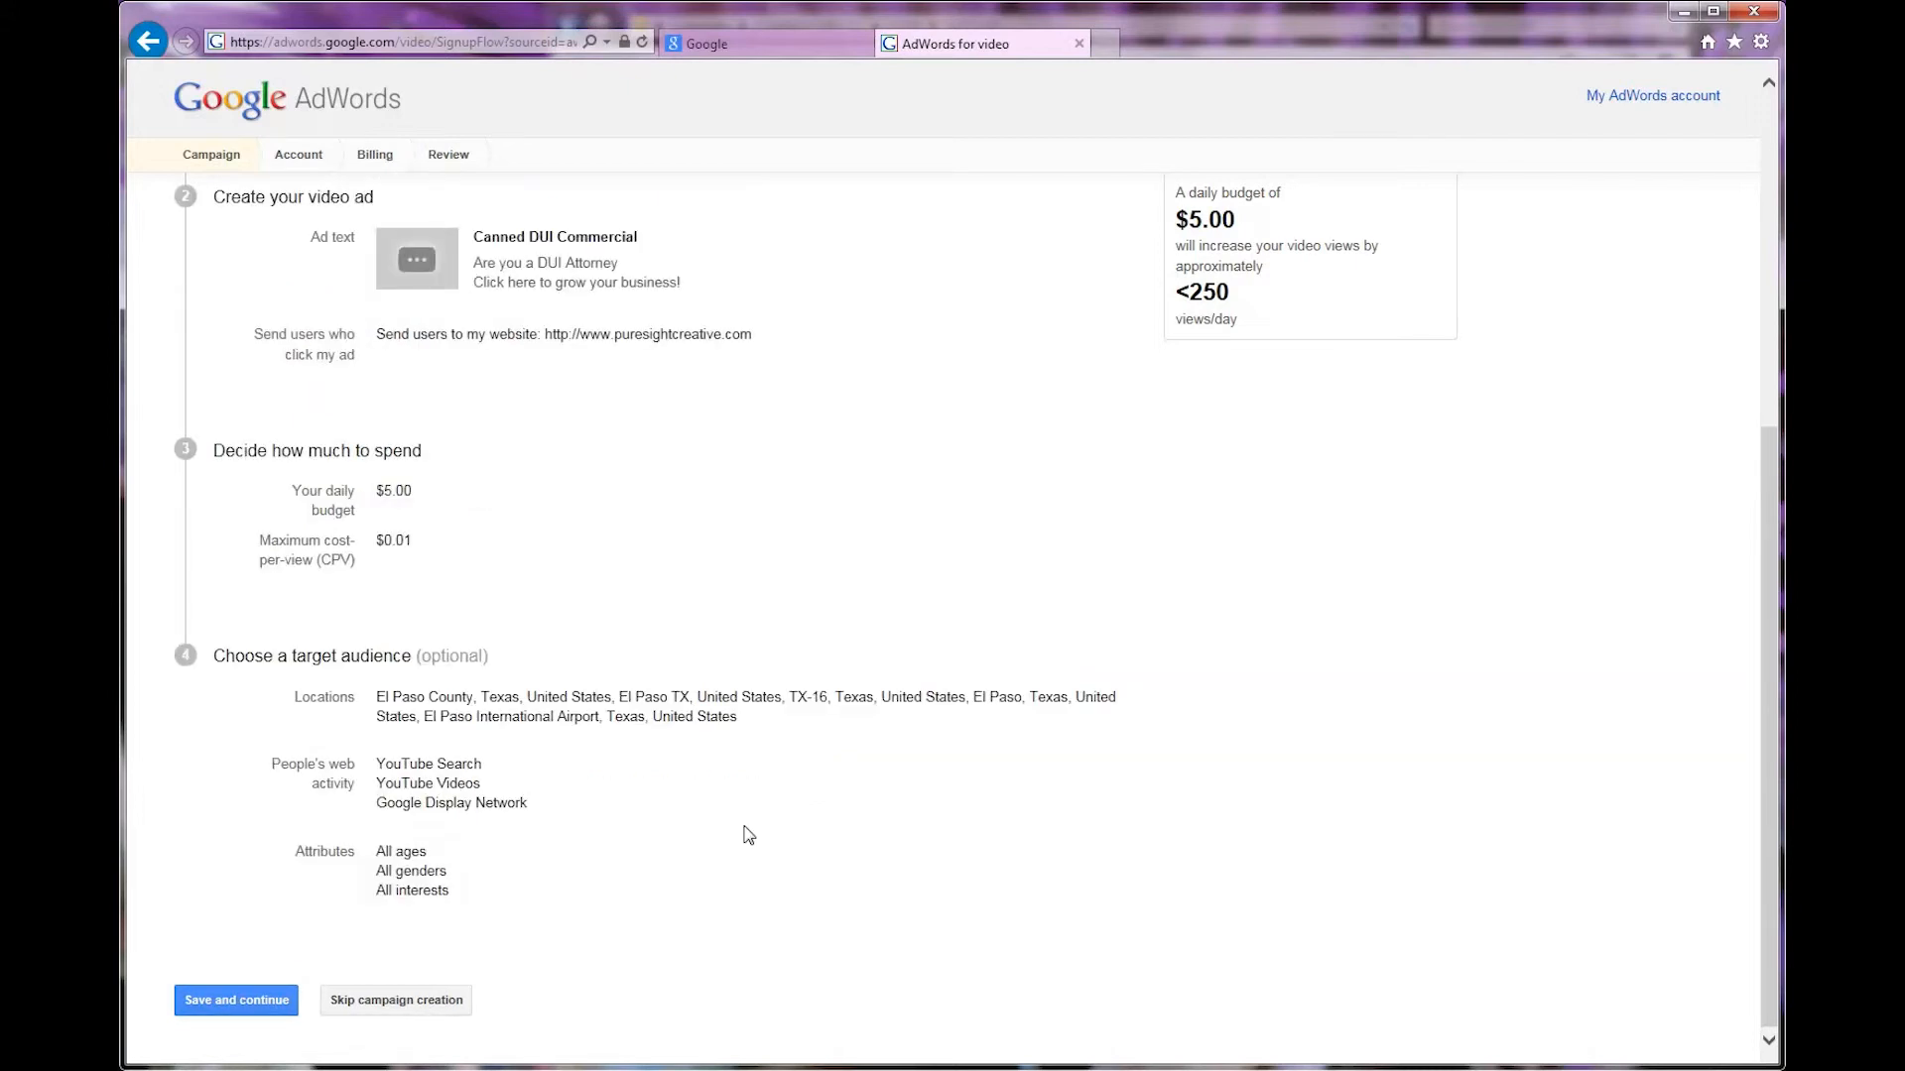
Exclude the 18 - 24 age group from the target audience attributes
mouse_move(667, 863)
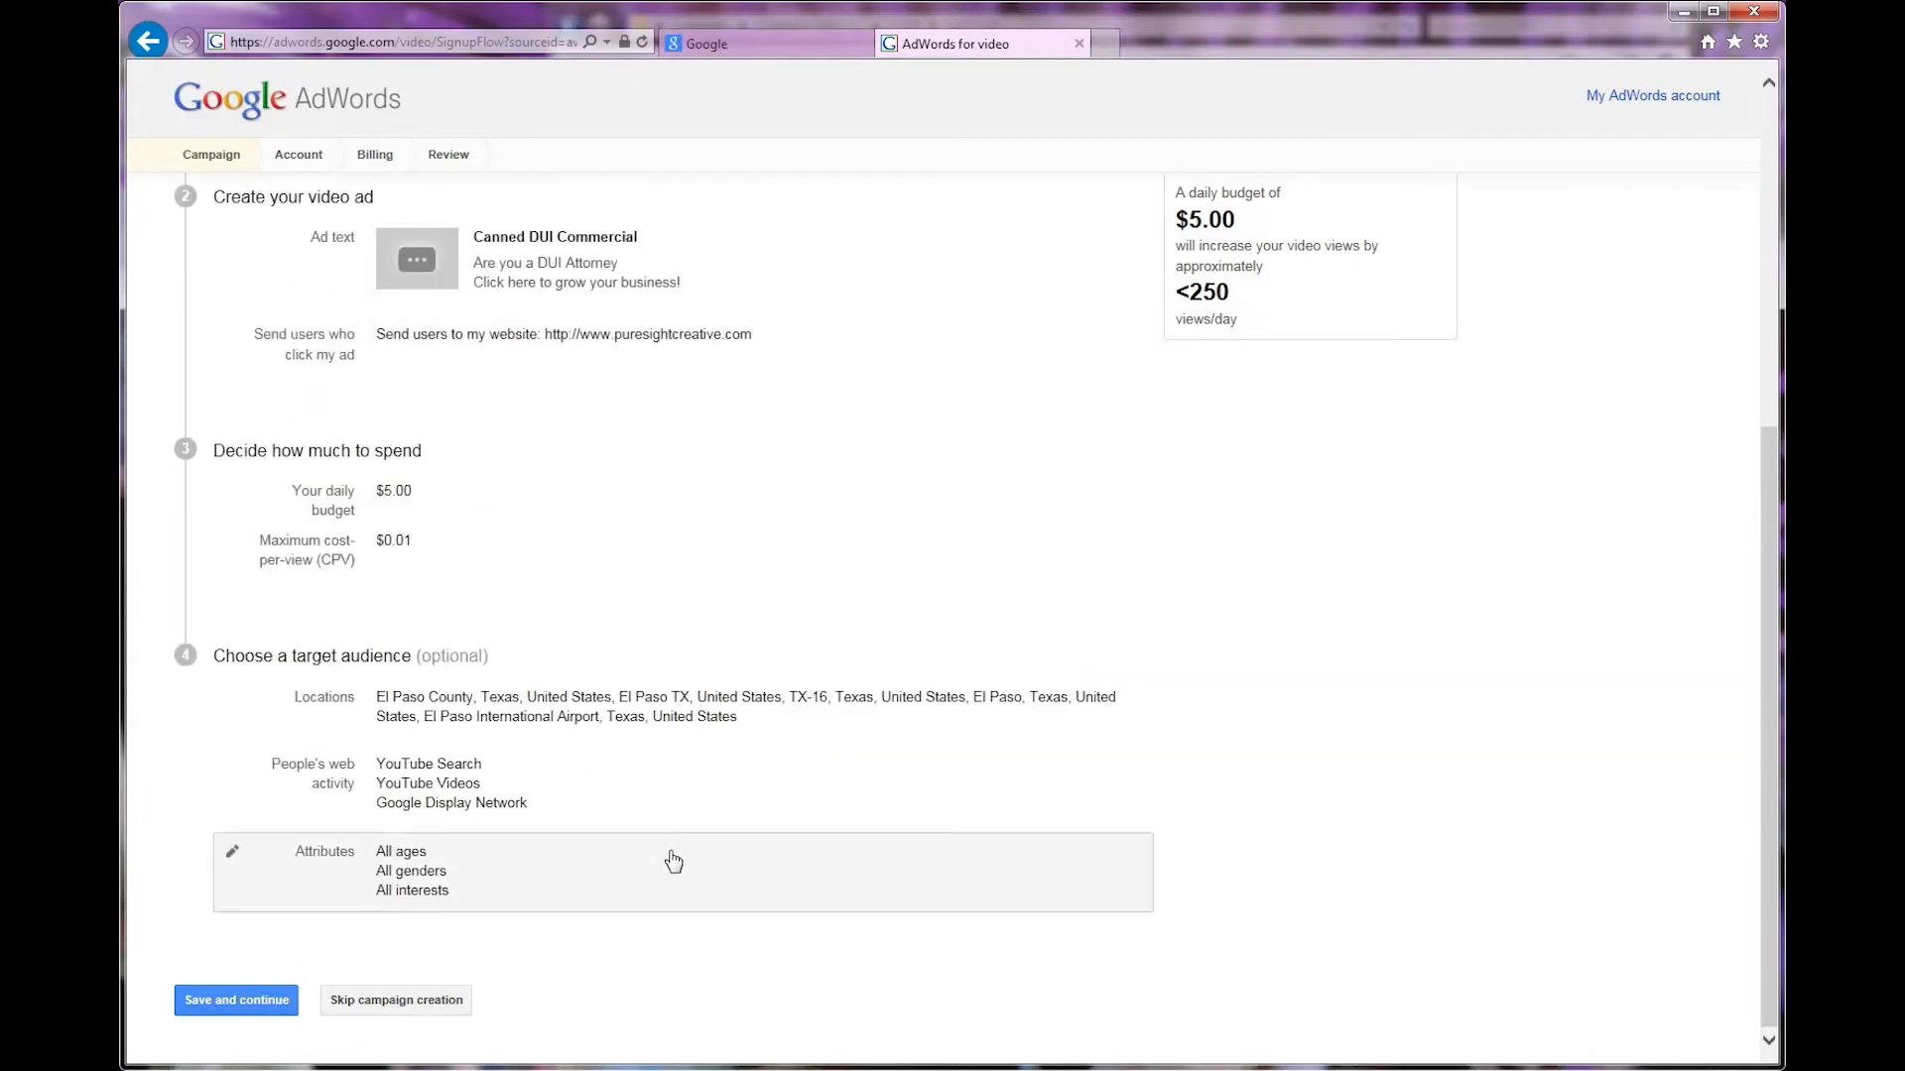
click(232, 861)
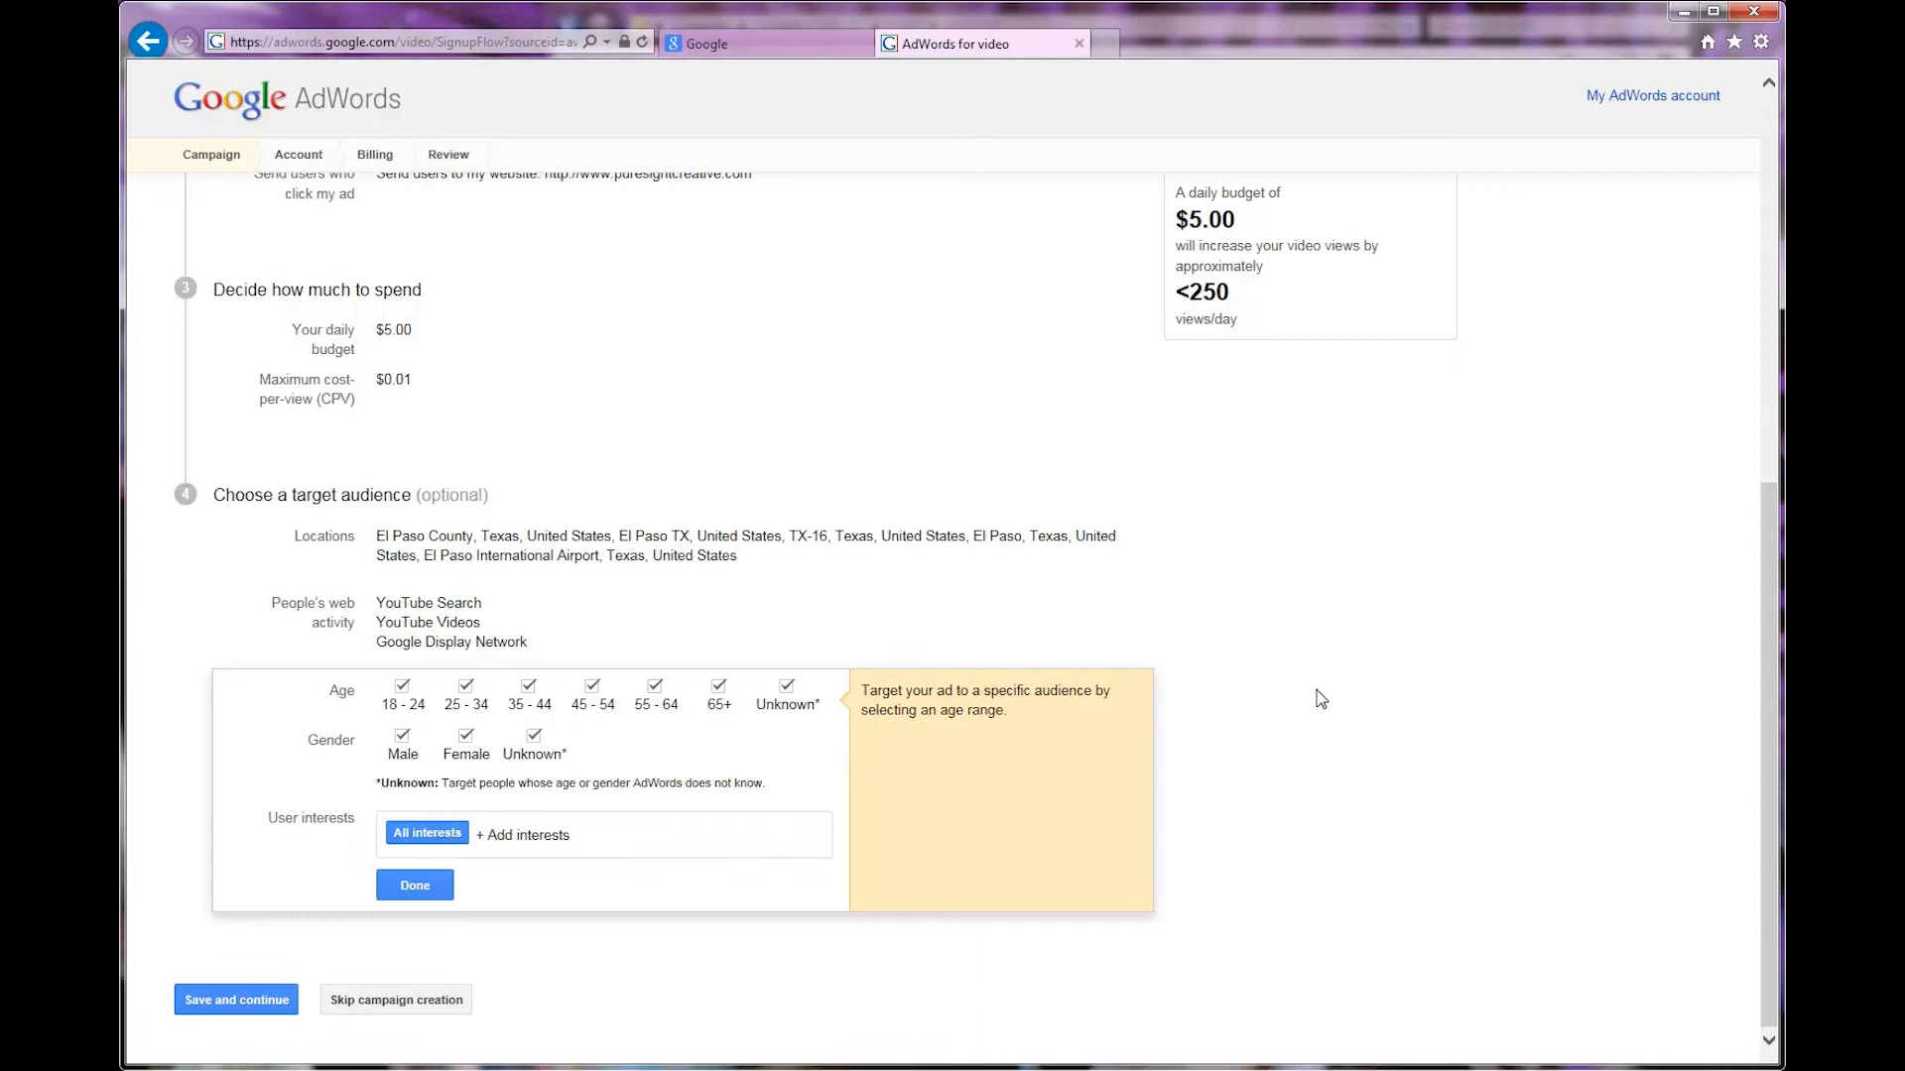
click(402, 687)
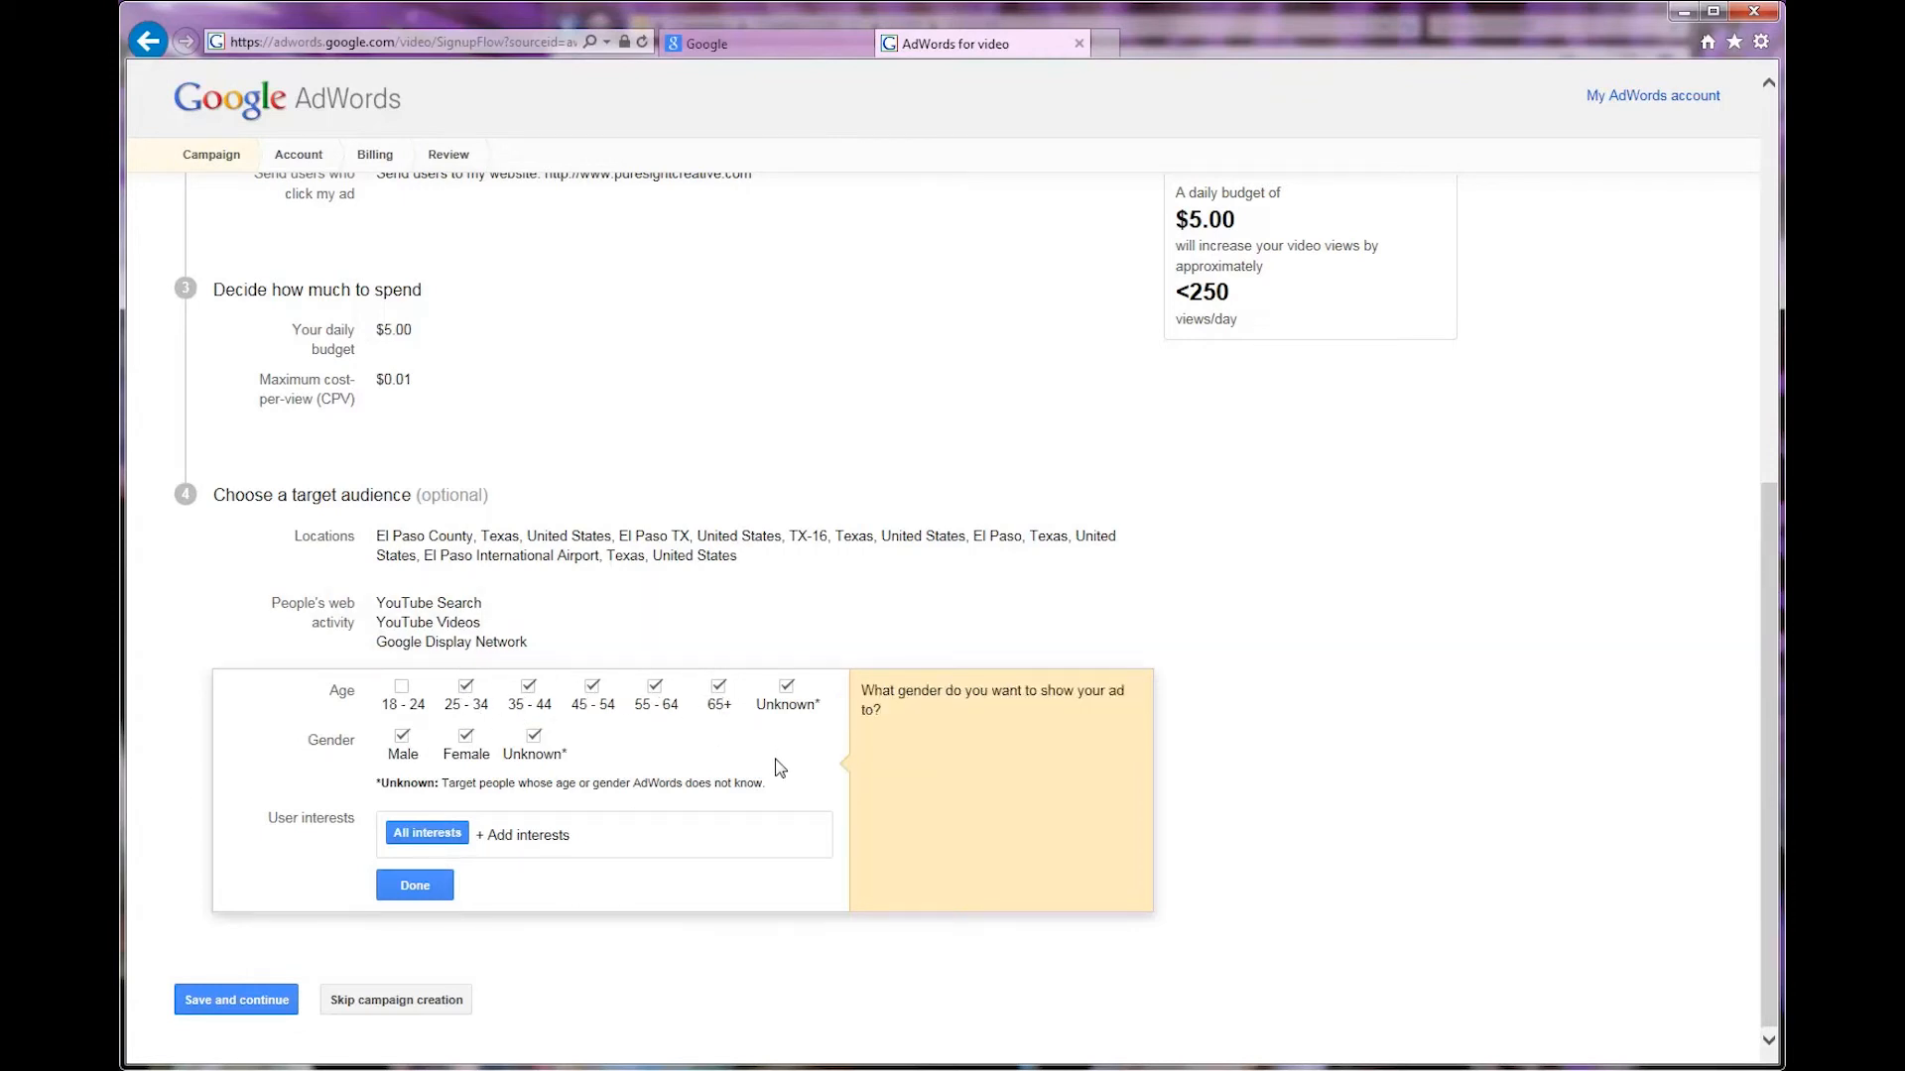
Browse the user interest categories, add Business Professionals as the targeted interest, and save the audience attributes
click(536, 837)
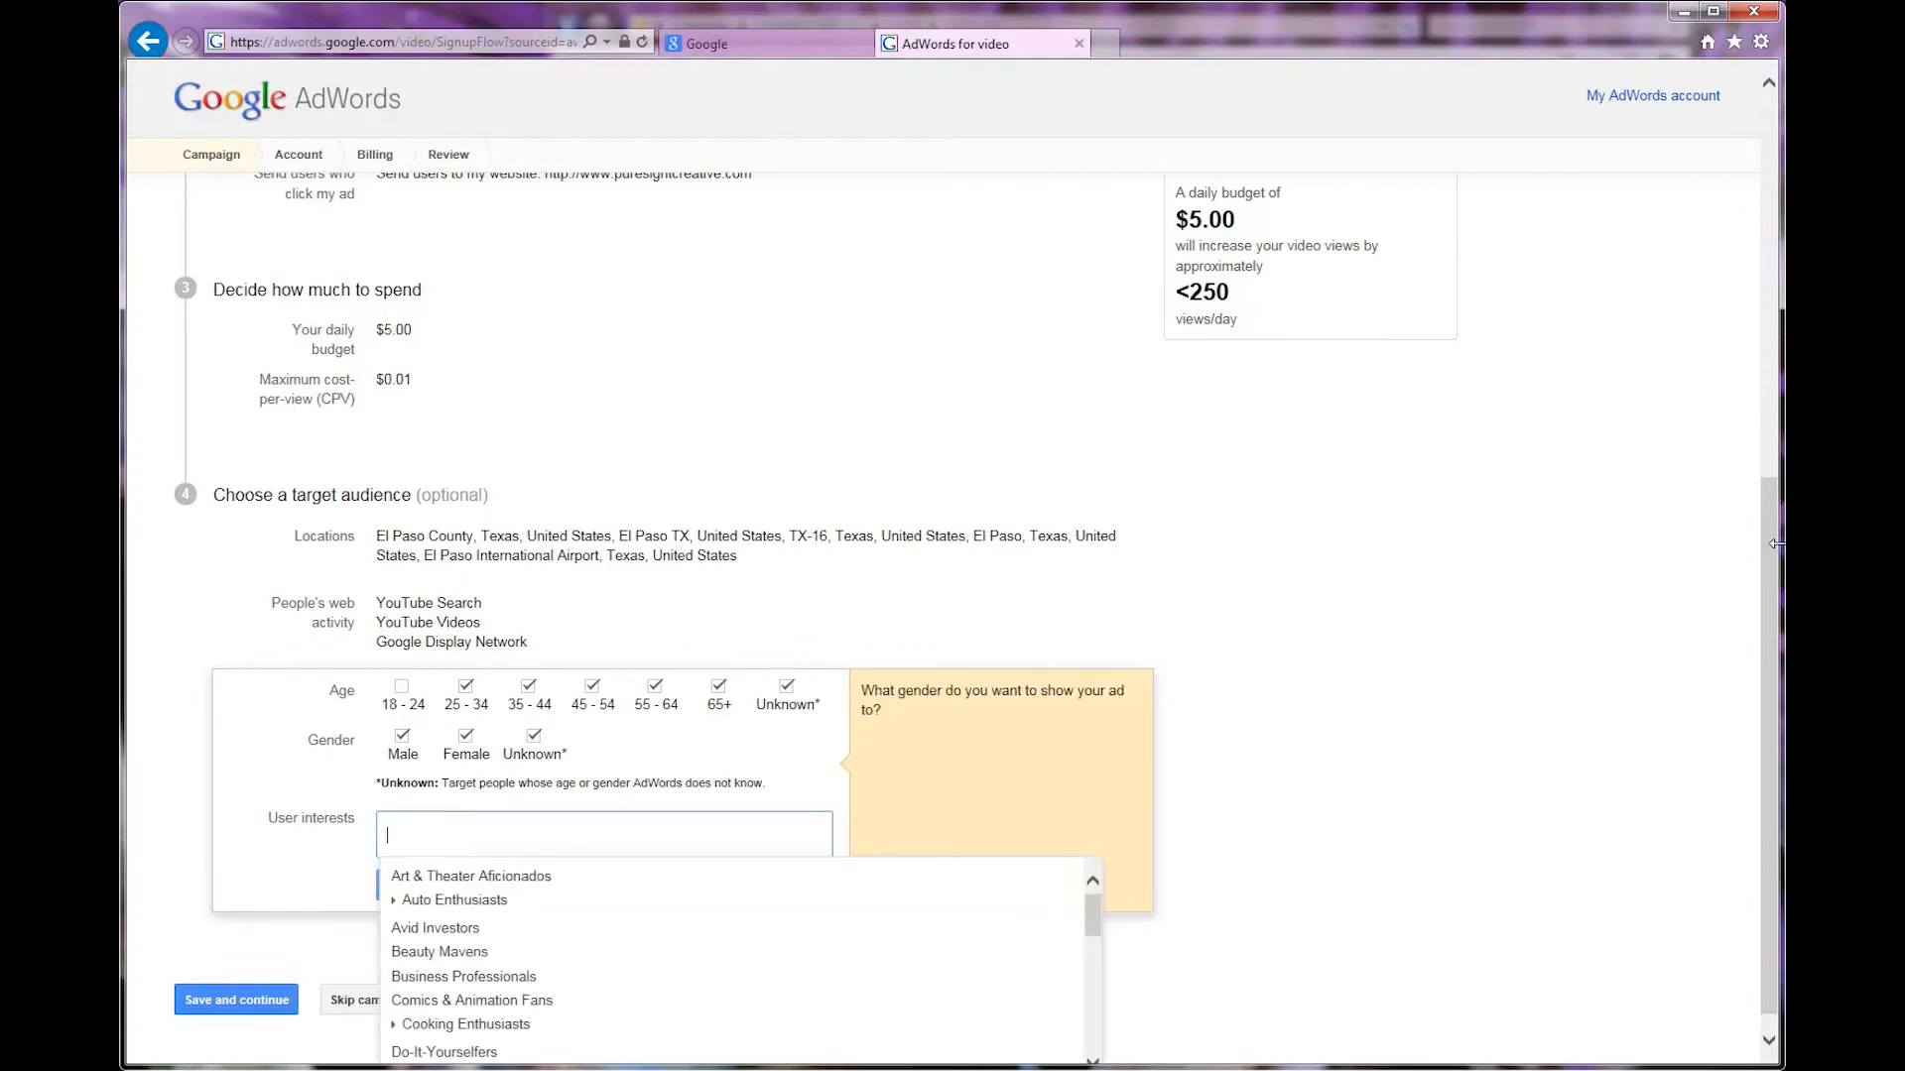
scroll(1770, 586, down, 1)
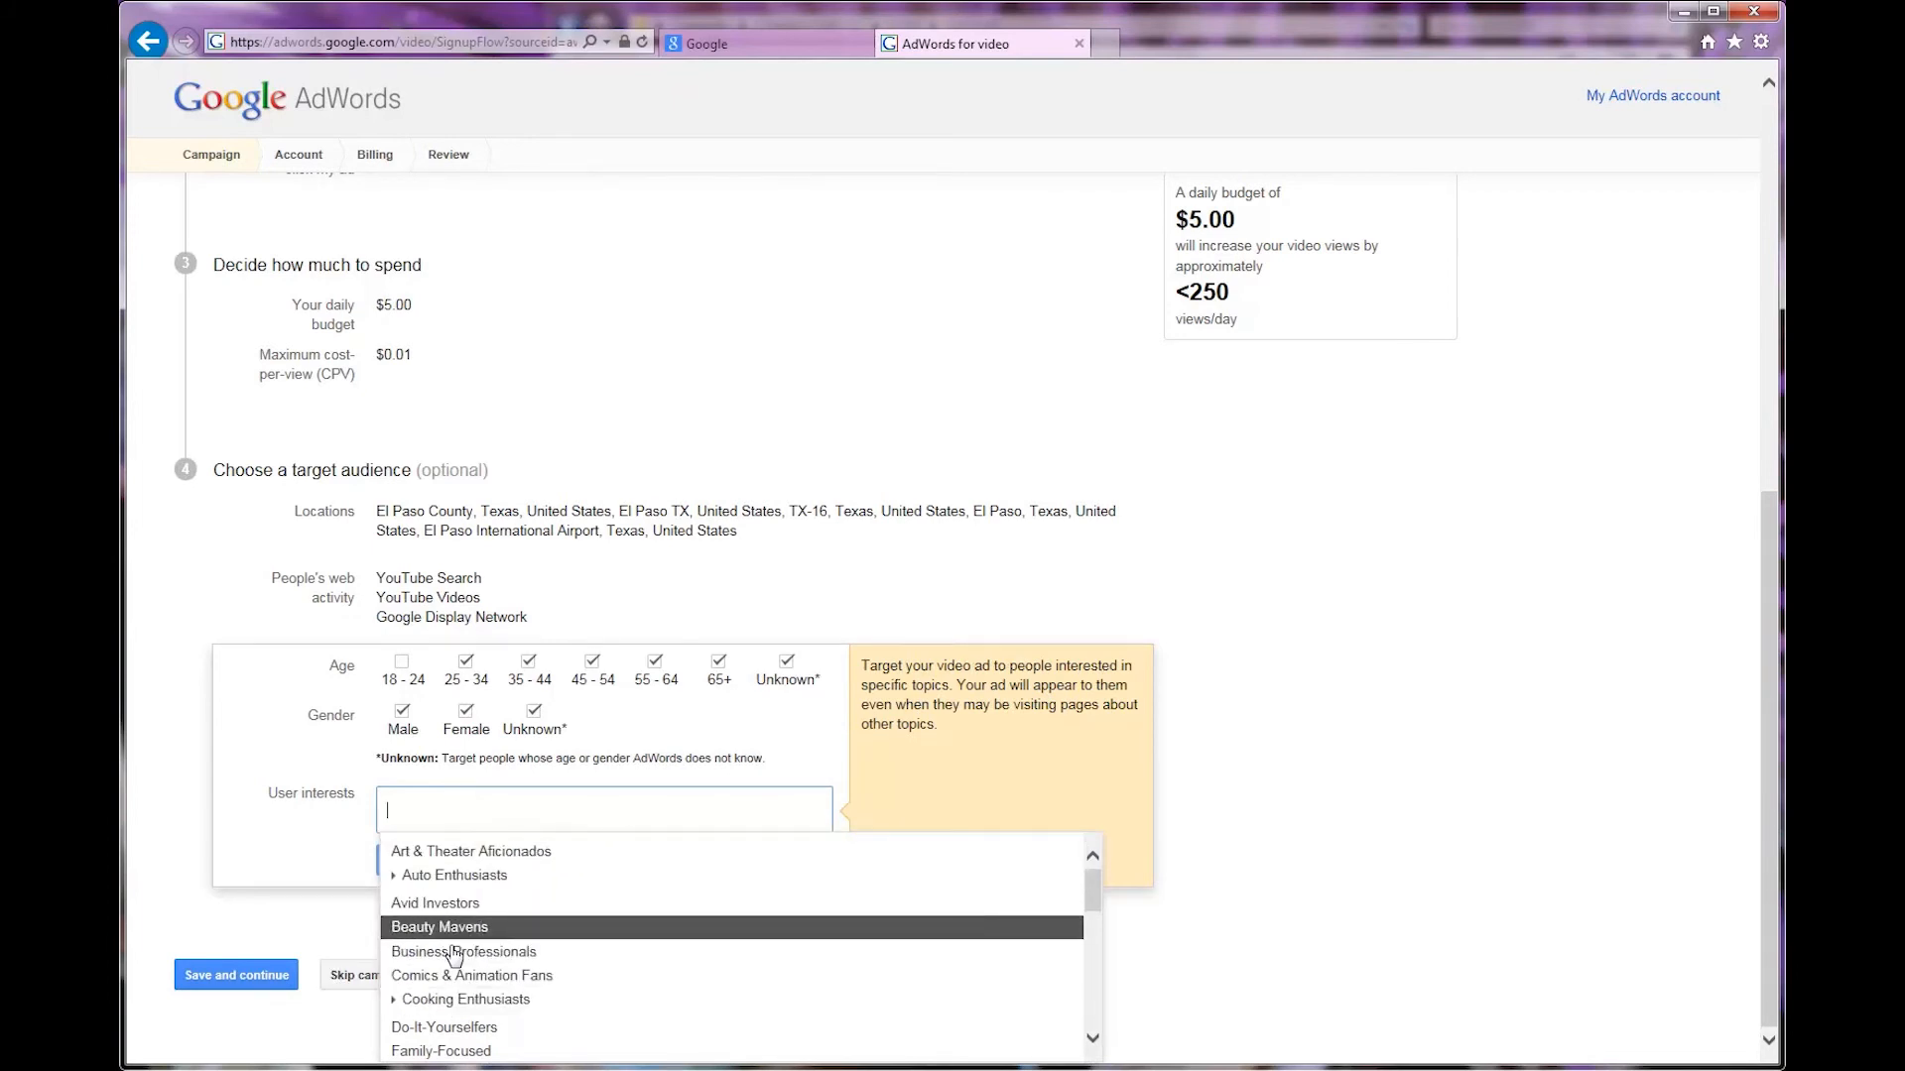
drag(1092, 893, 1091, 1016)
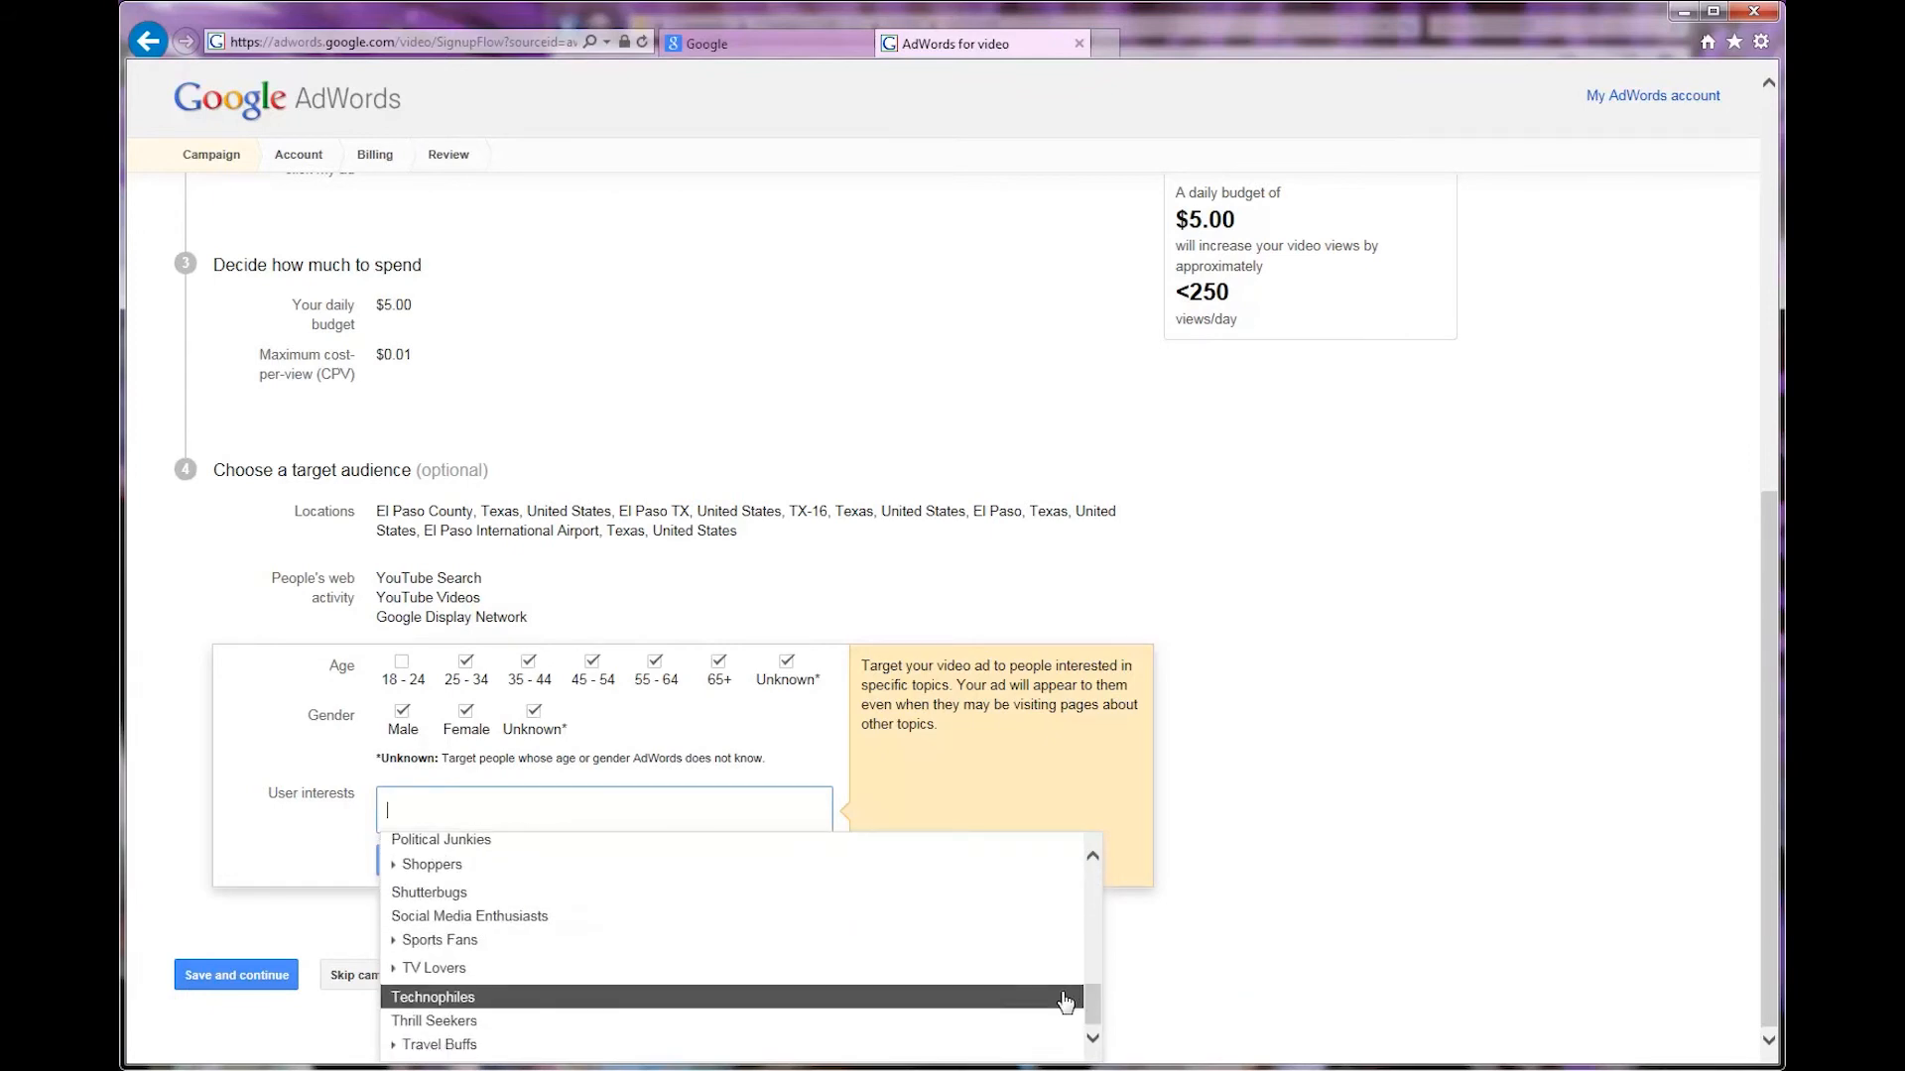
scroll(502, 969, up, 3)
scroll(523, 952, up, 1)
scroll(522, 953, up, 10)
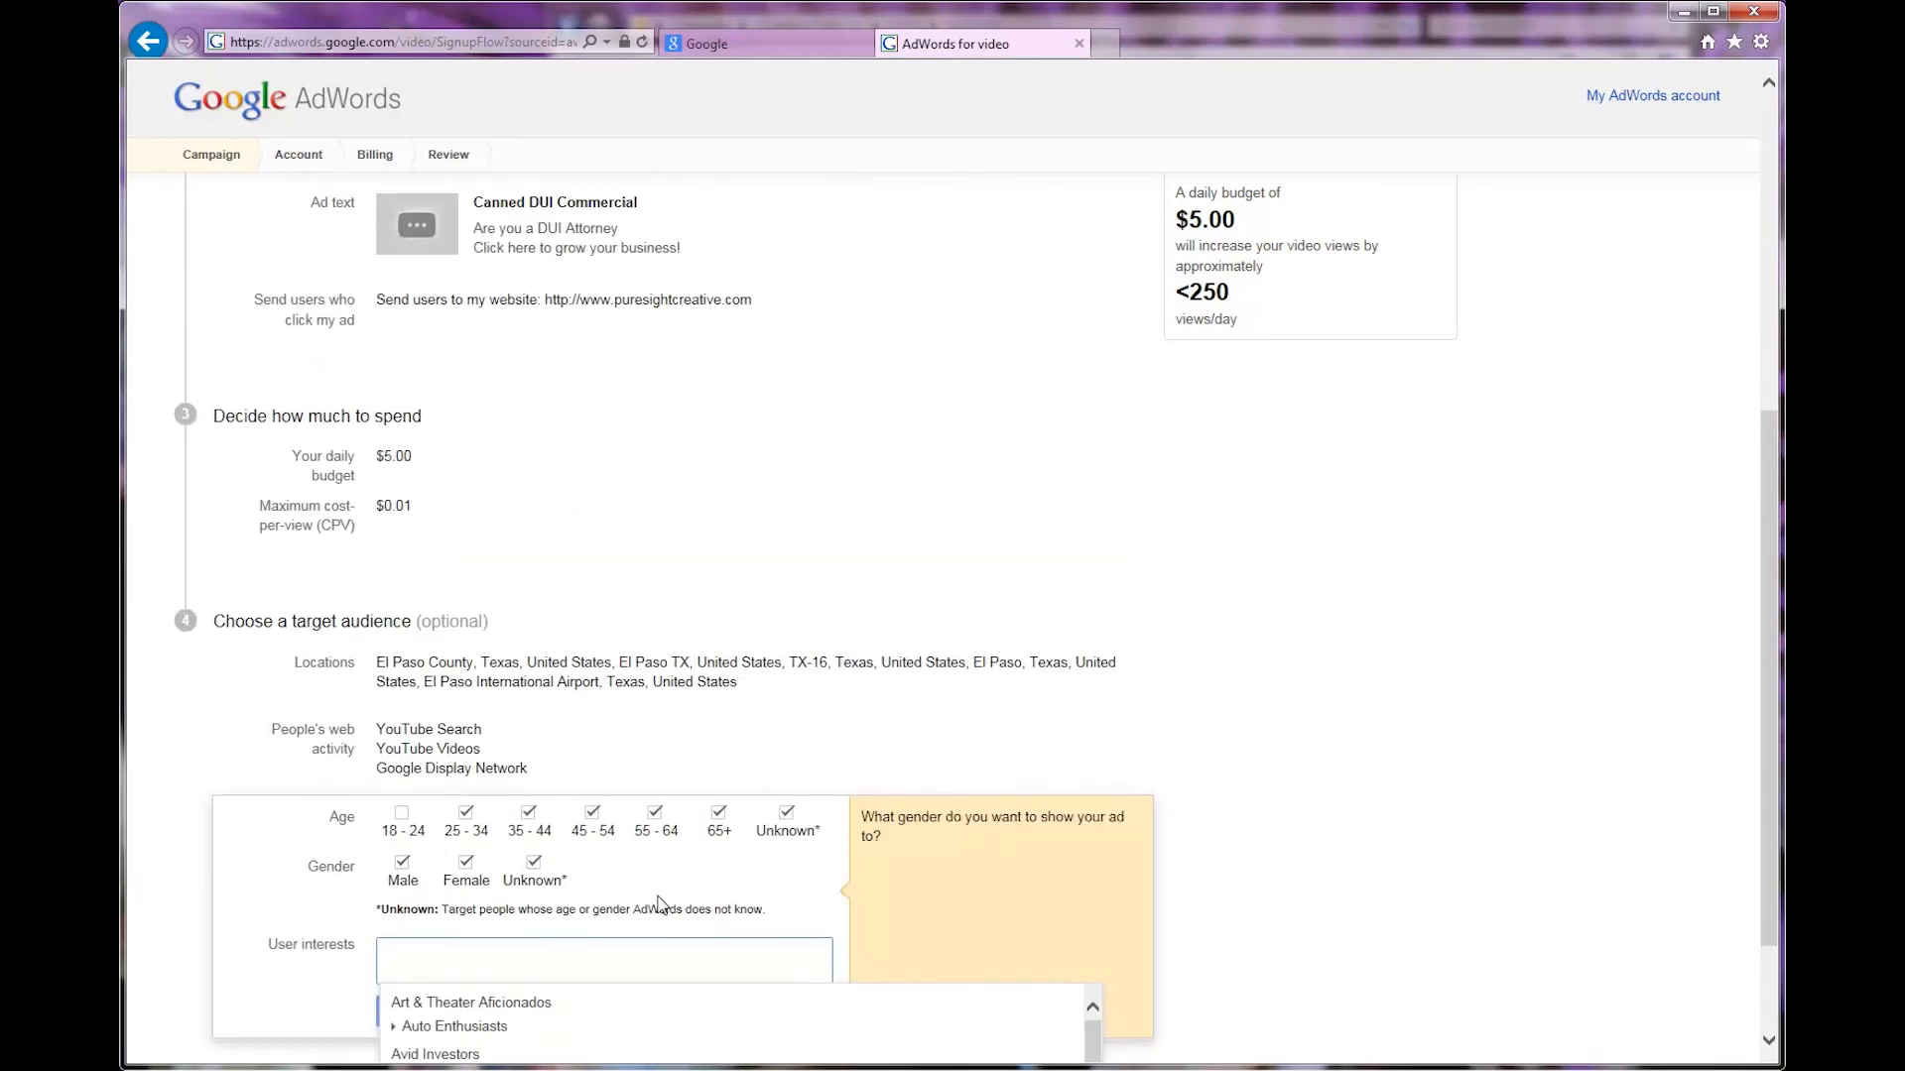
scroll(1240, 769, down, 1)
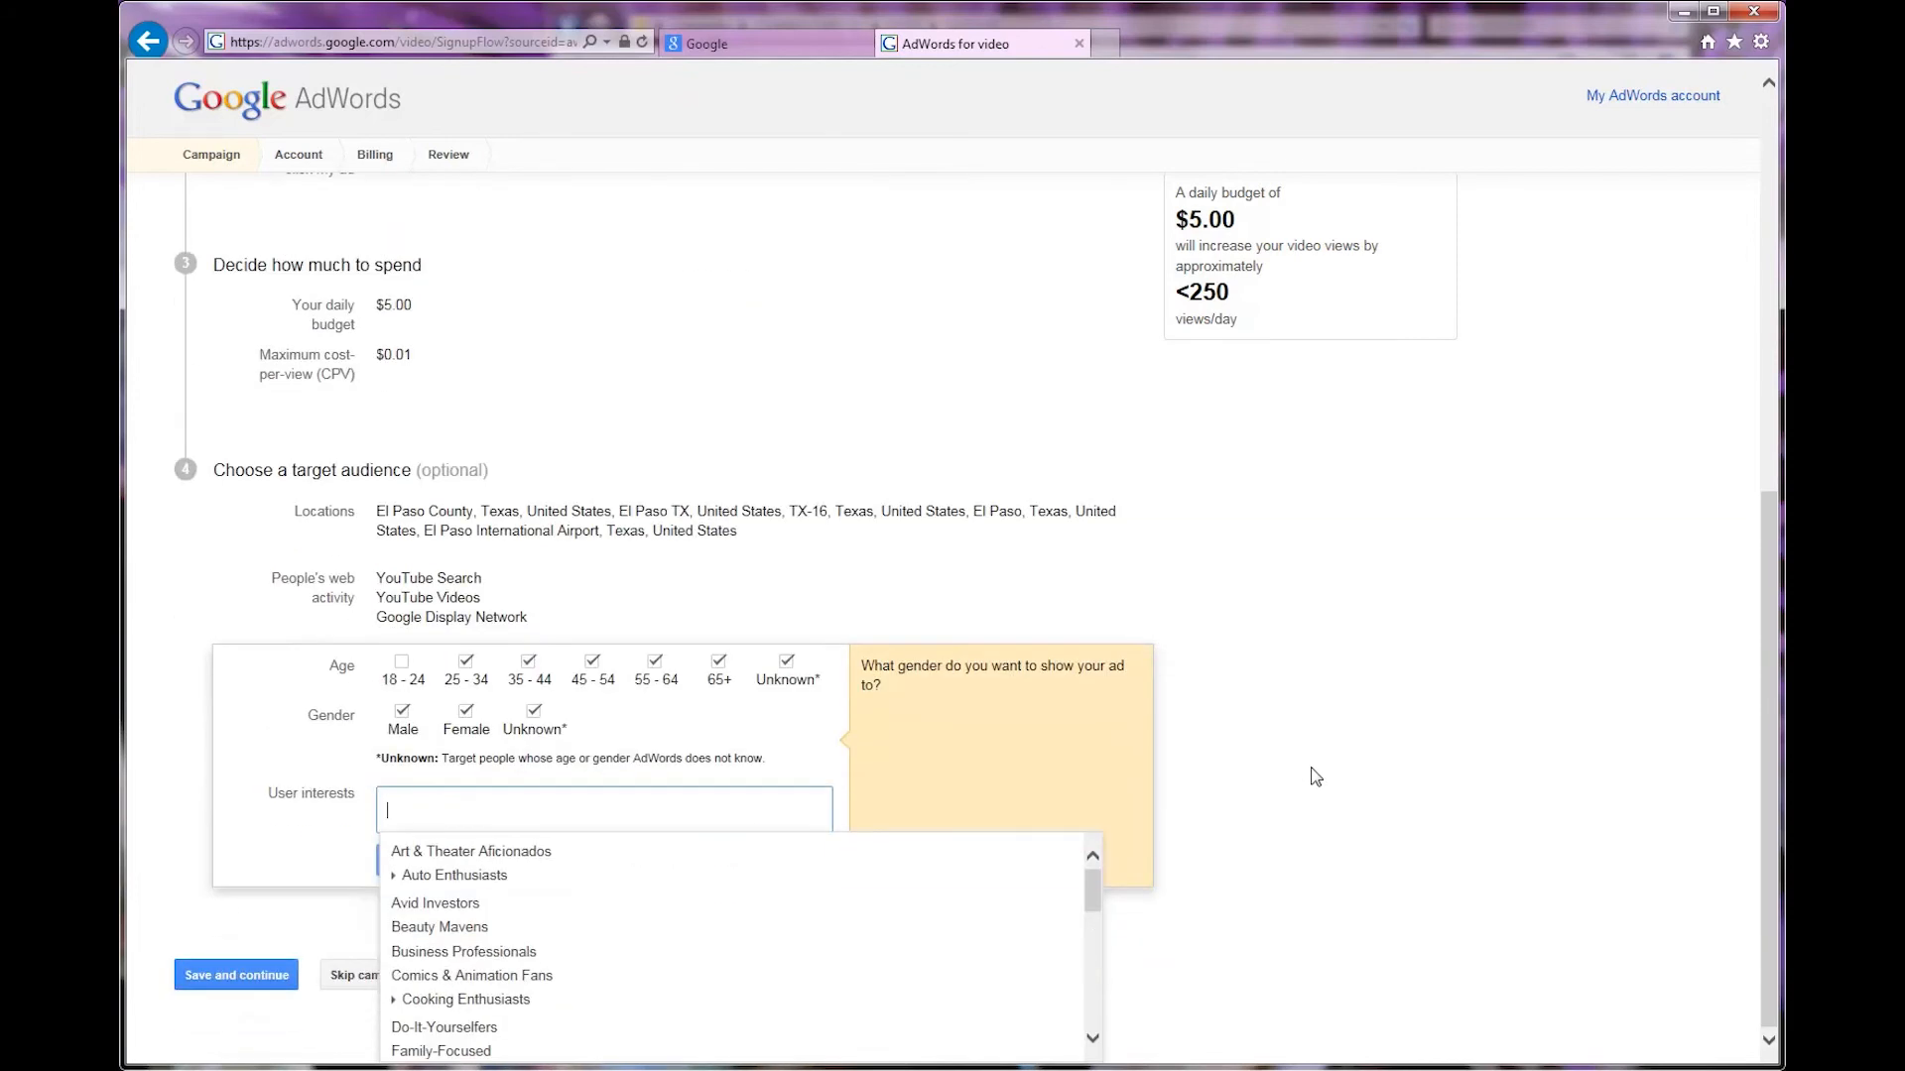
click(440, 954)
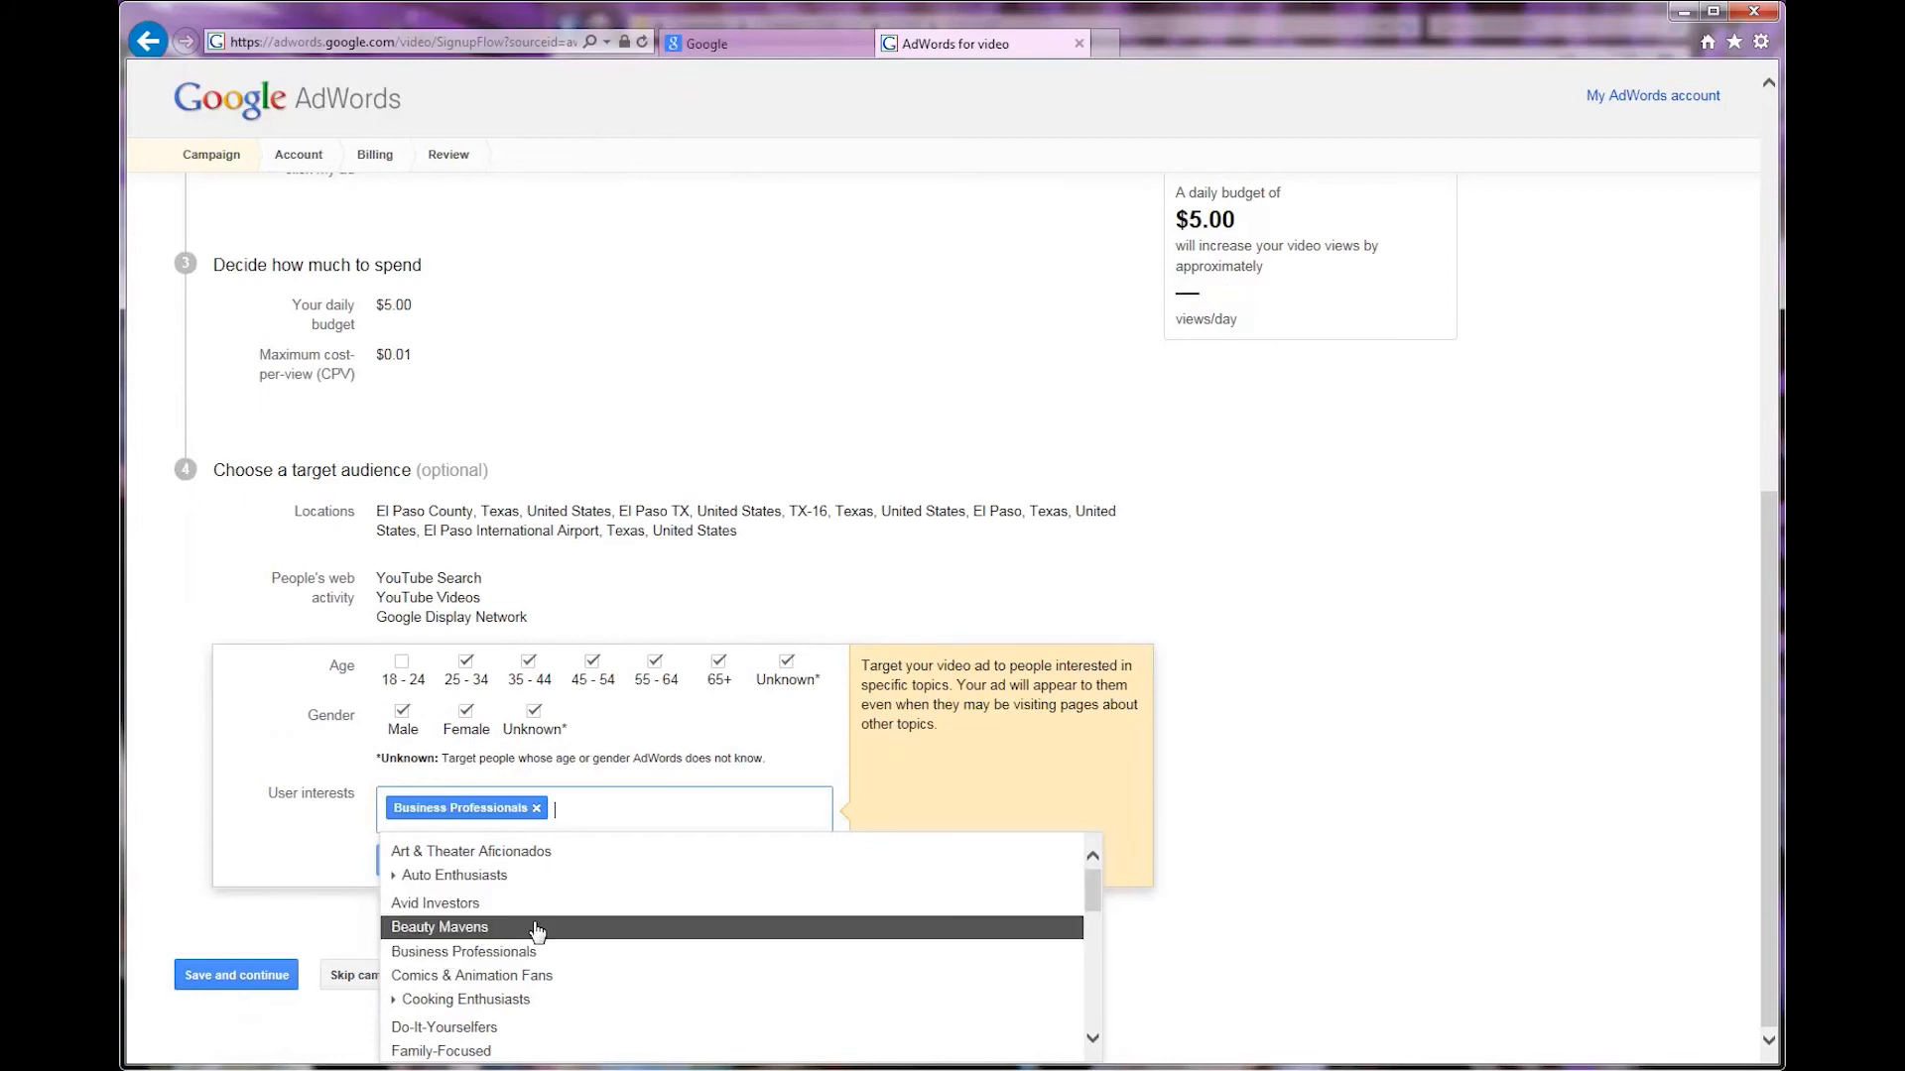
drag(1092, 896, 1090, 980)
drag(1090, 994, 1091, 1035)
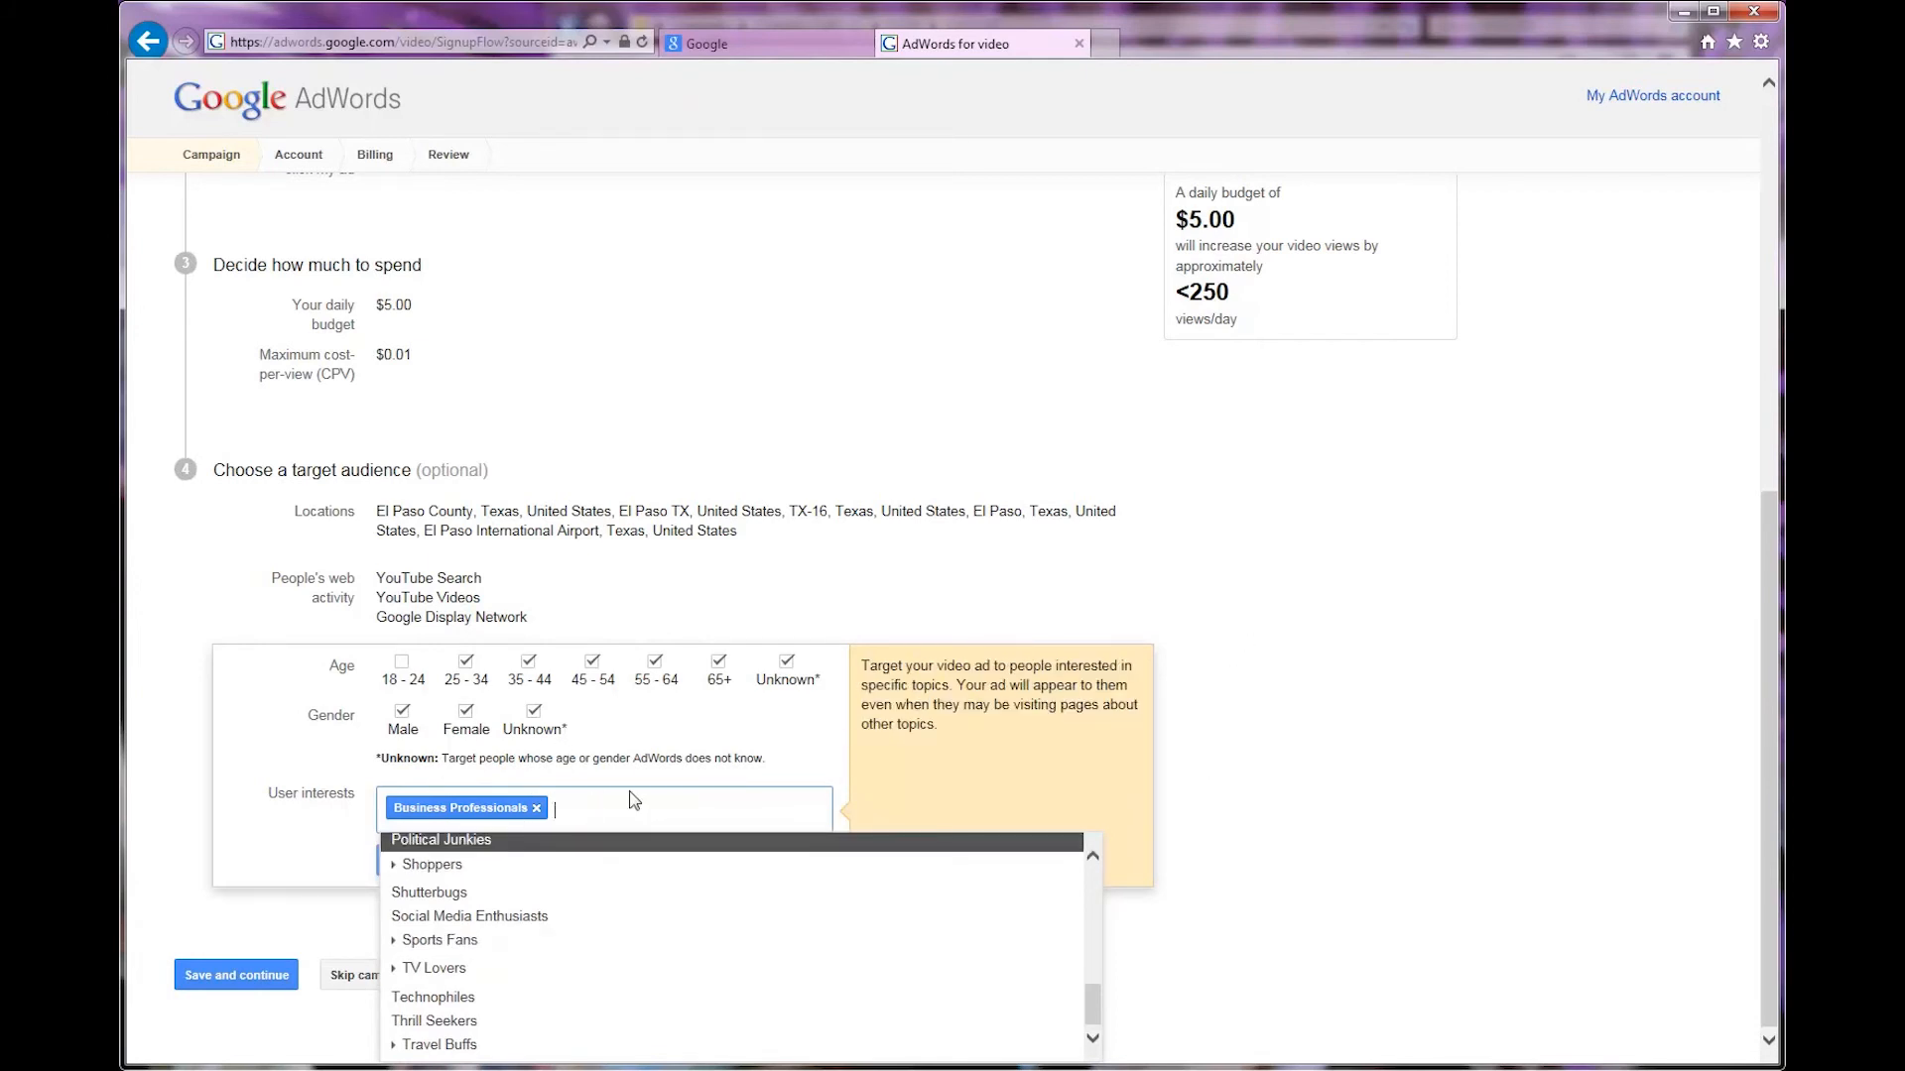
click(1189, 727)
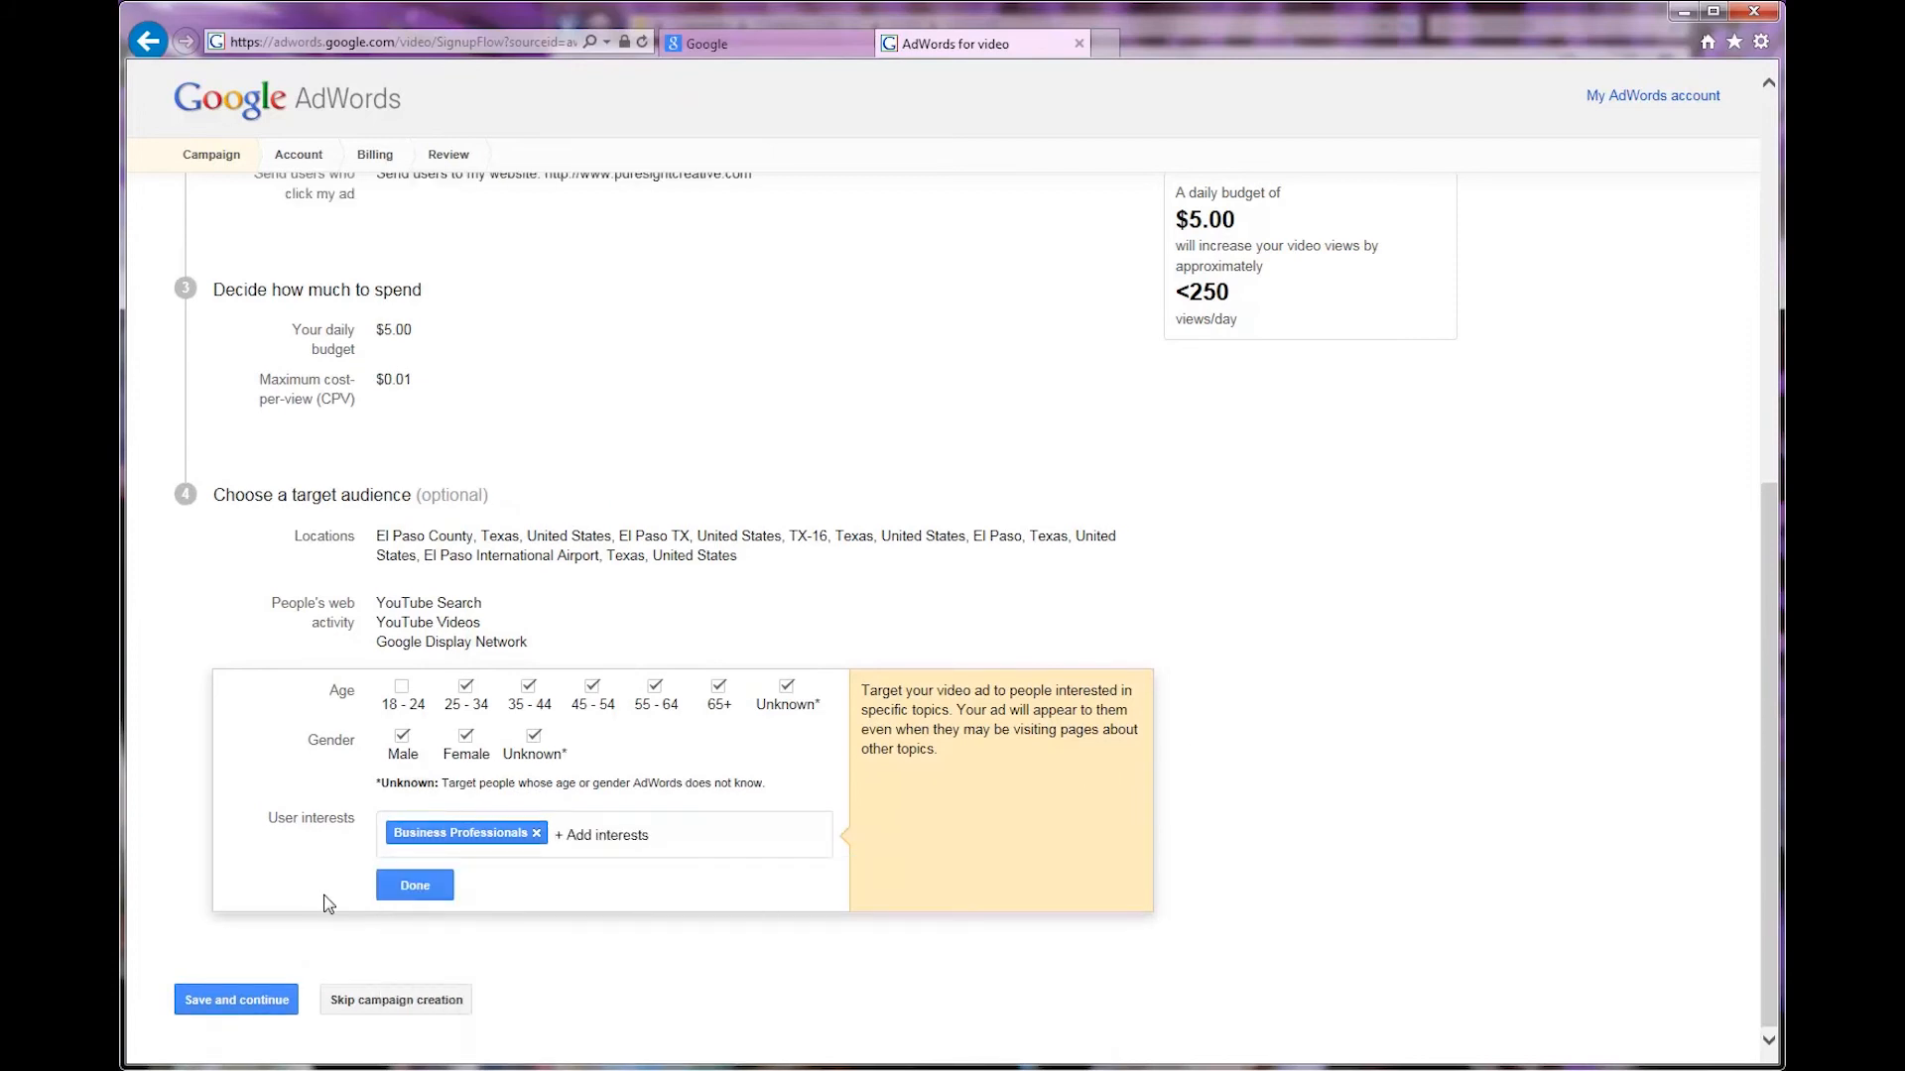
click(407, 886)
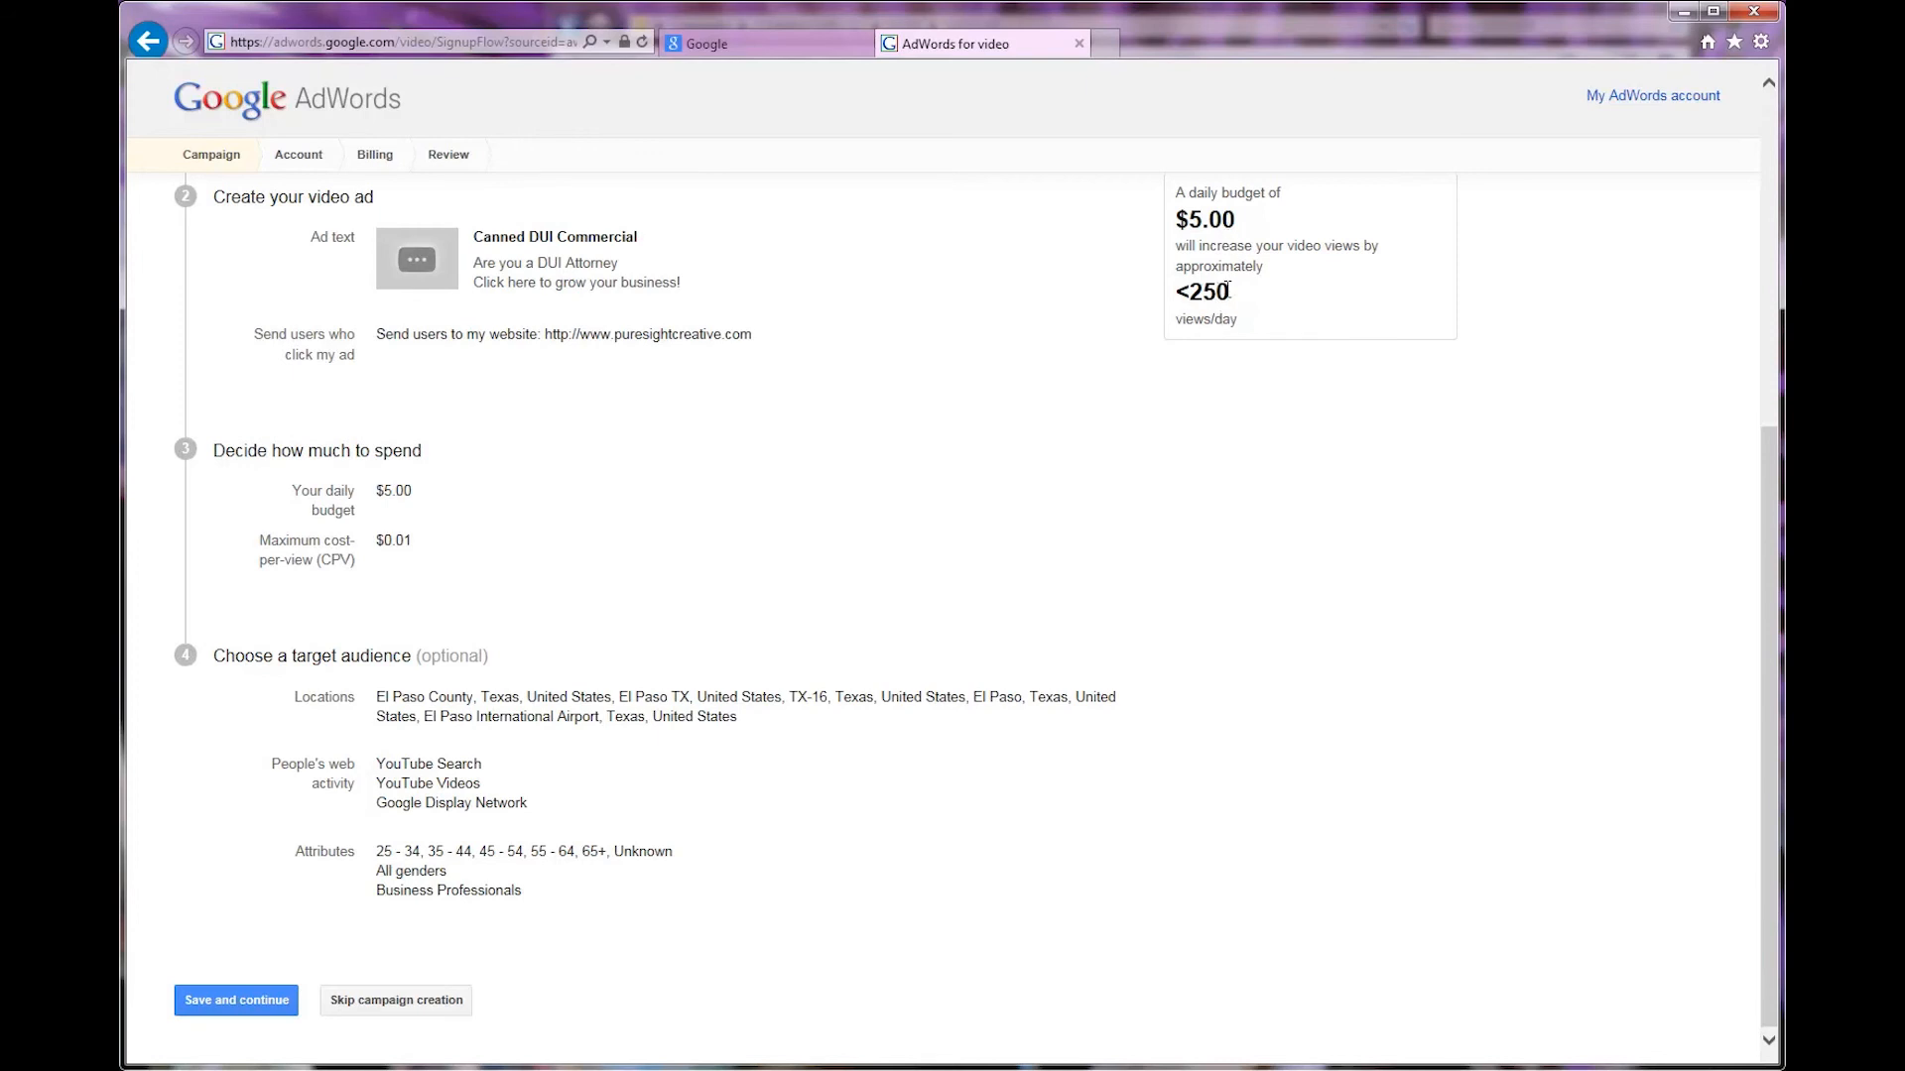
Save the campaign and proceed to the new Google Account form, answering No to already having a Google account for AdWords
drag(1228, 288, 1177, 294)
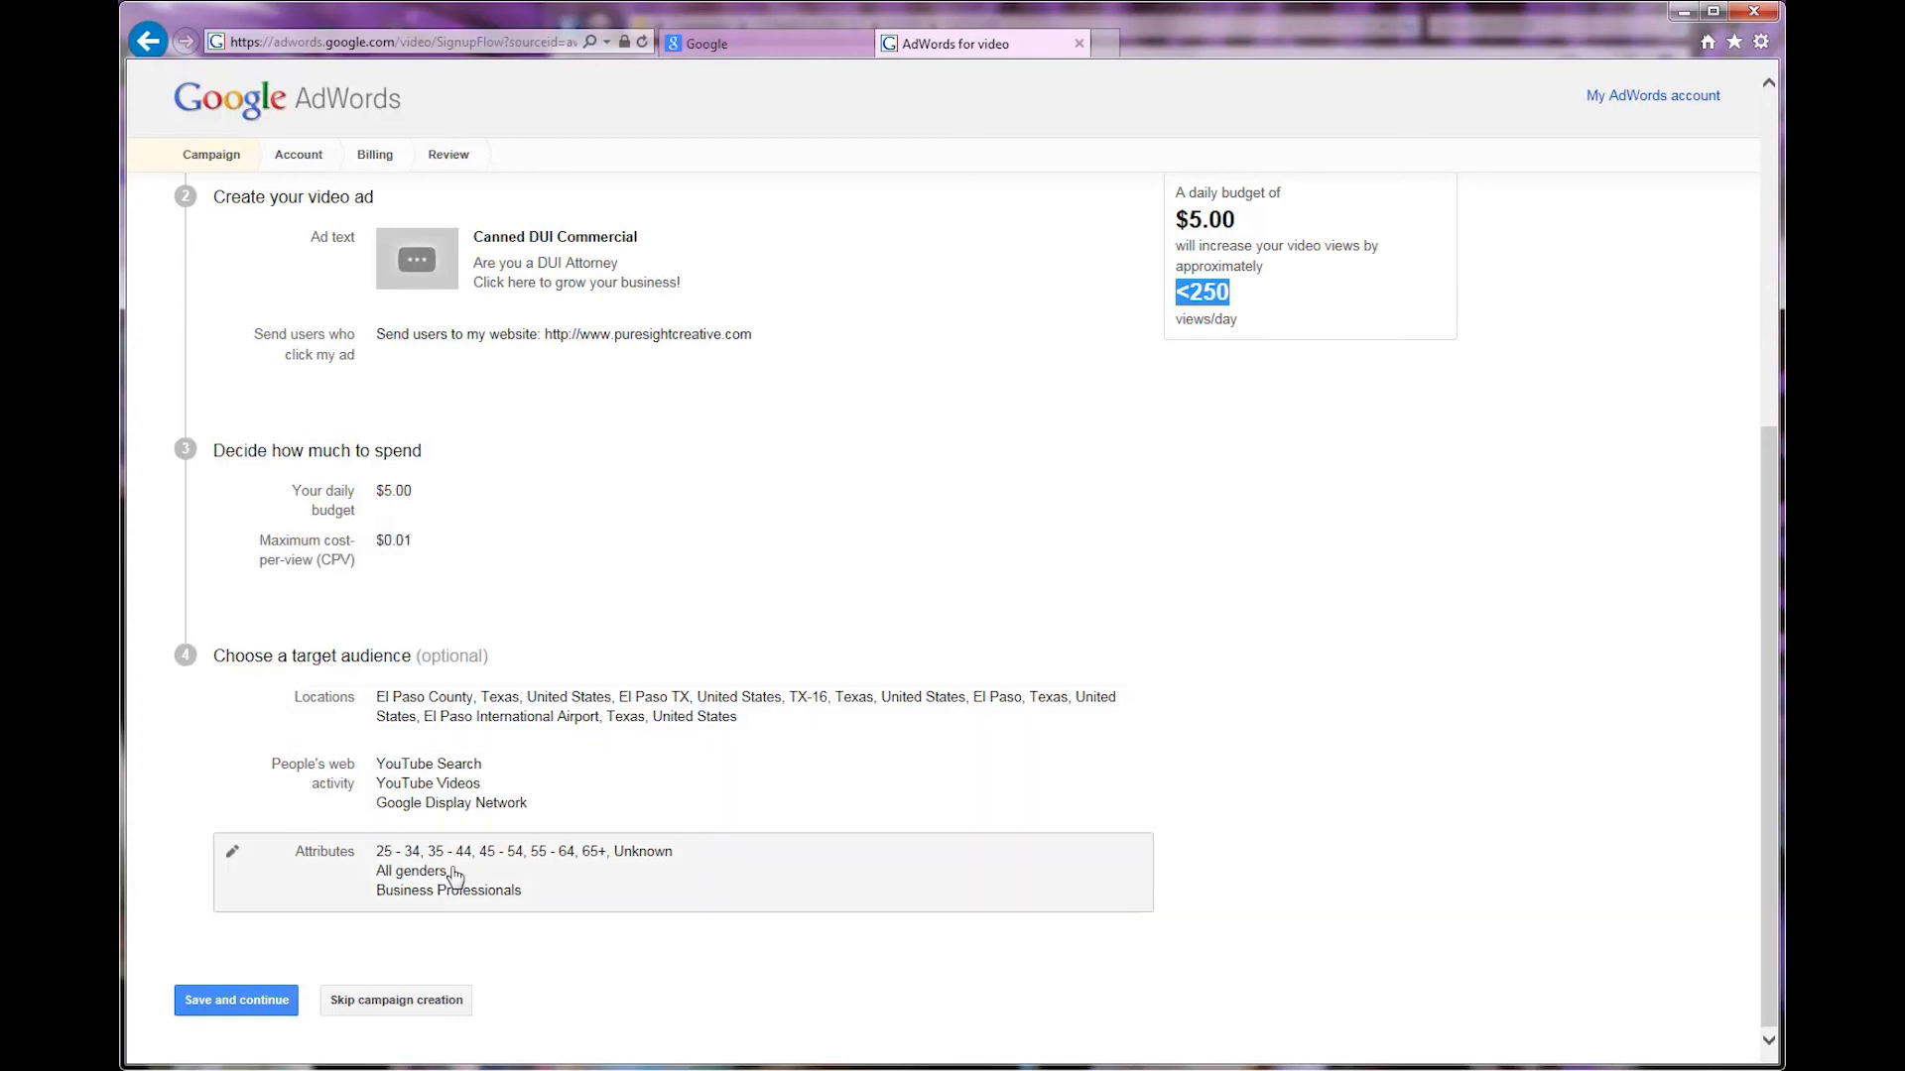
click(271, 1004)
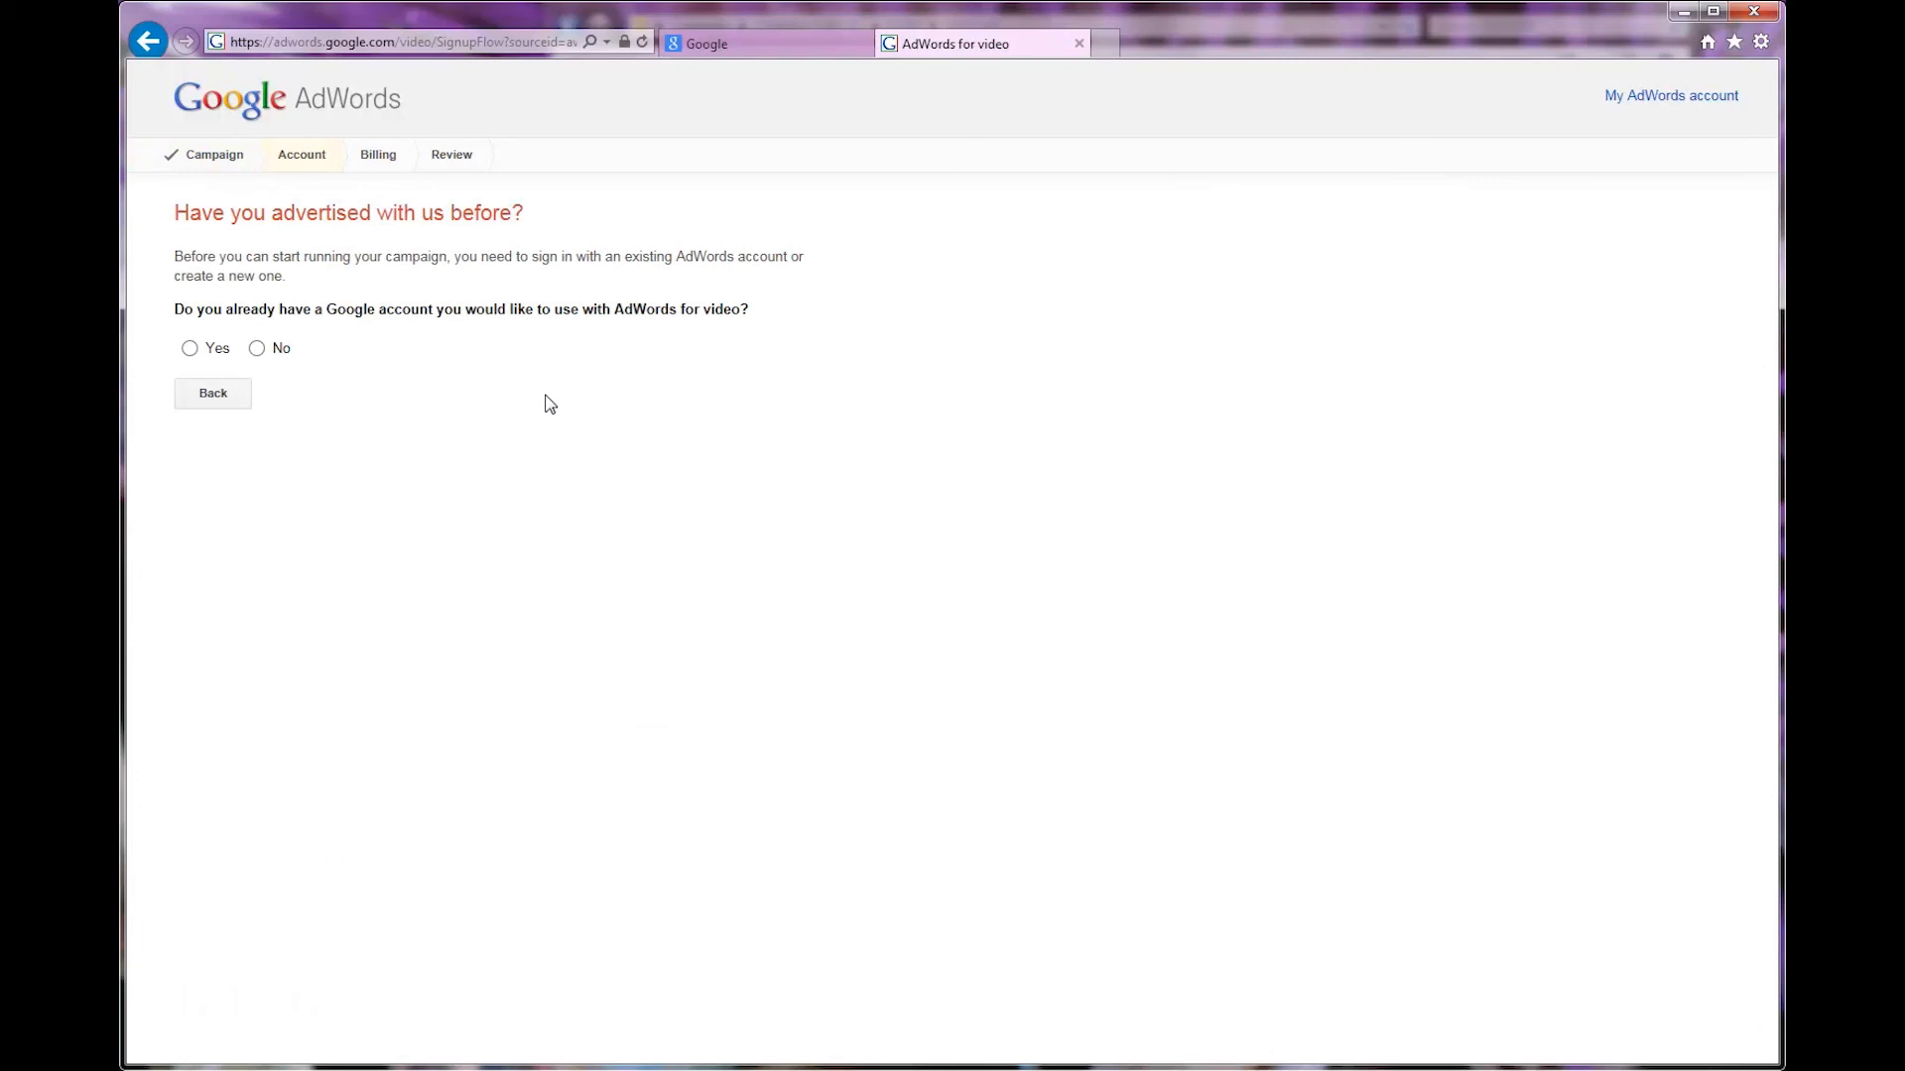
click(257, 349)
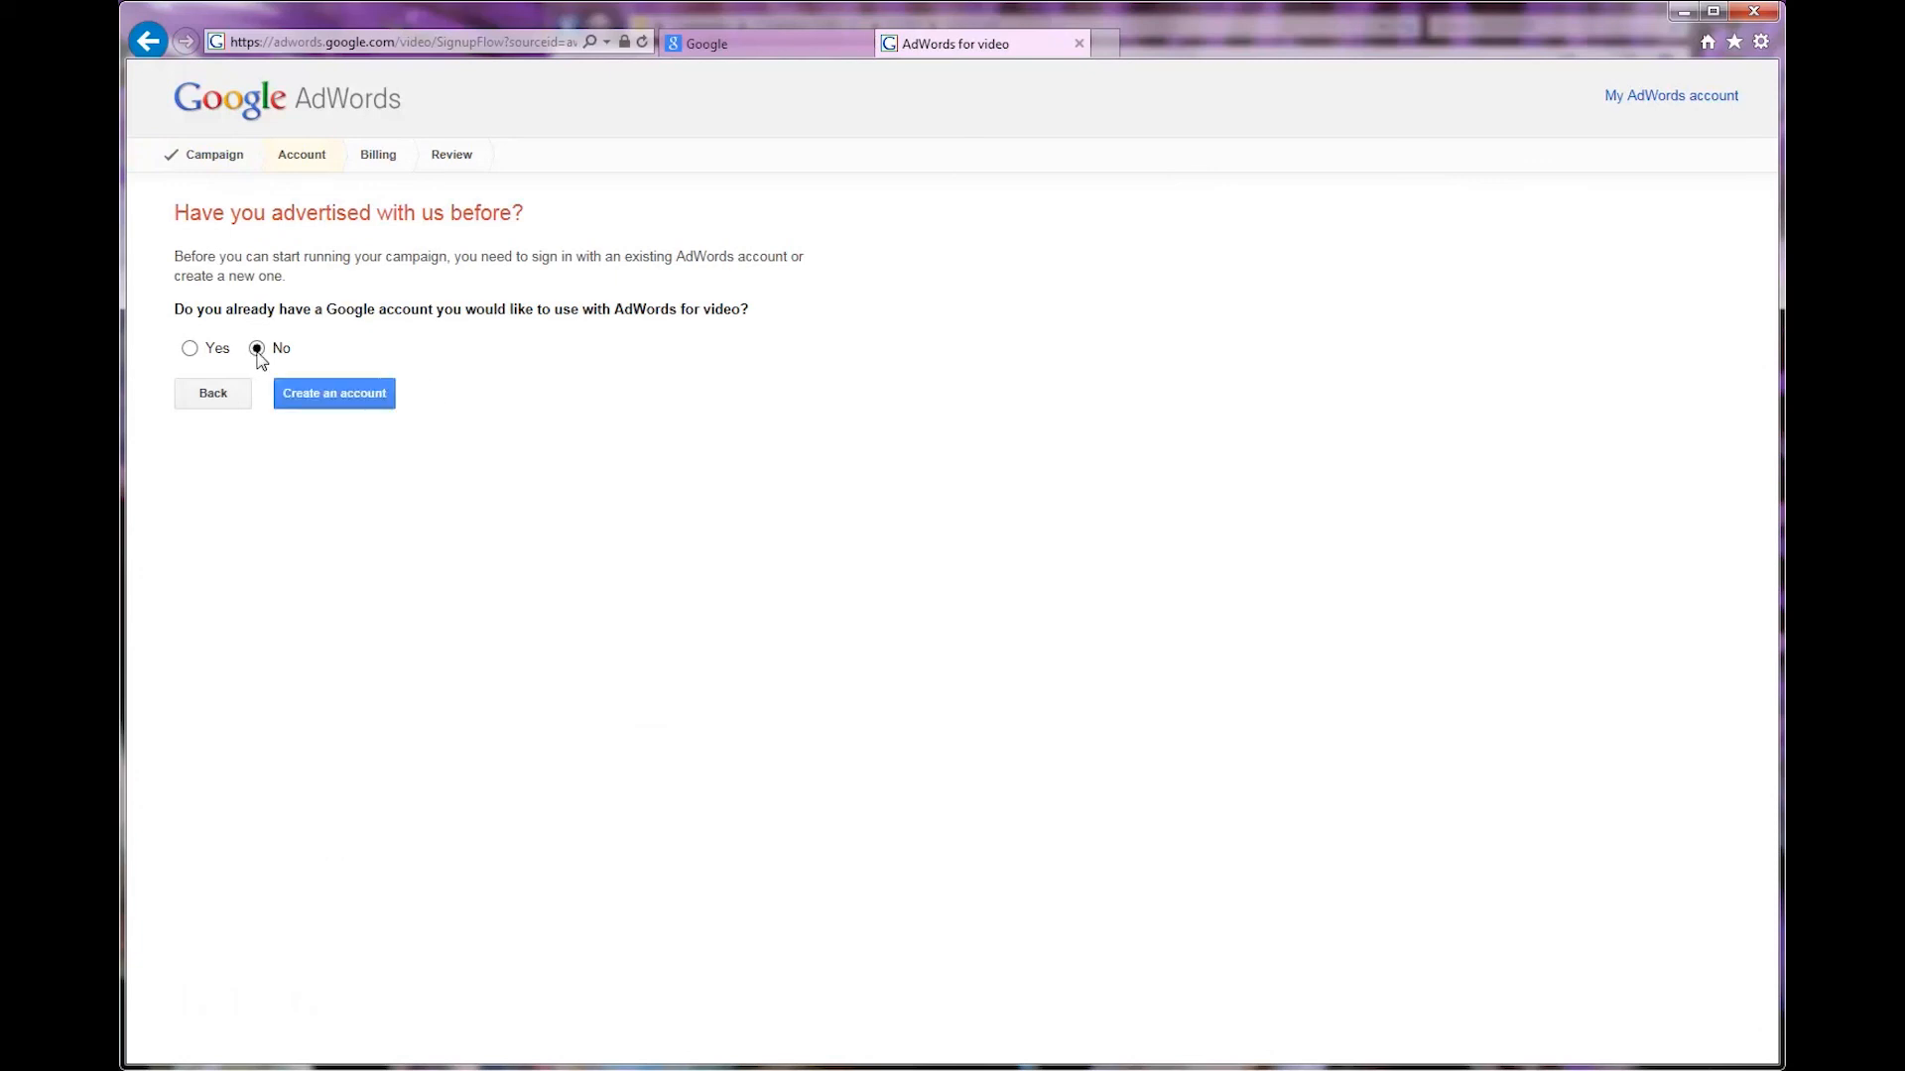
click(340, 404)
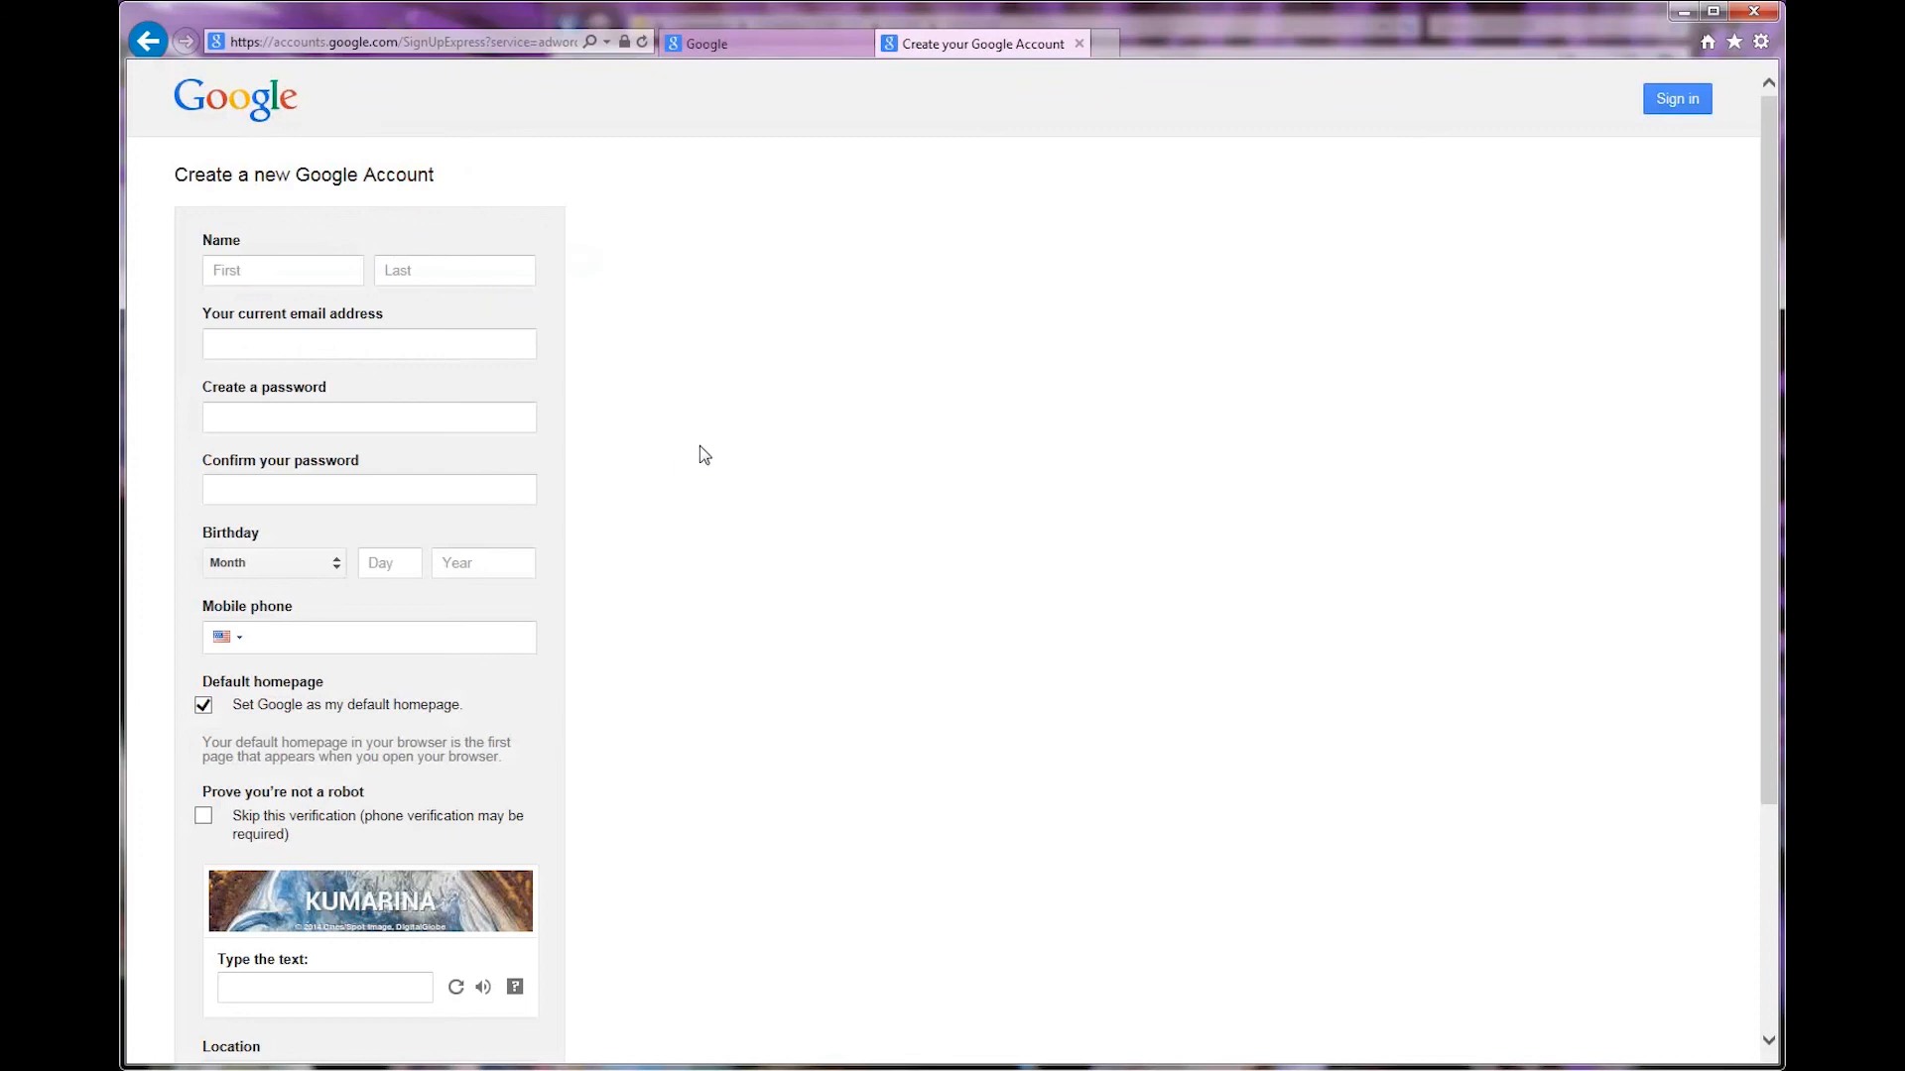
scroll(767, 555, down, 3)
scroll(749, 627, up, 3)
scroll(662, 570, down, 3)
scroll(726, 592, up, 3)
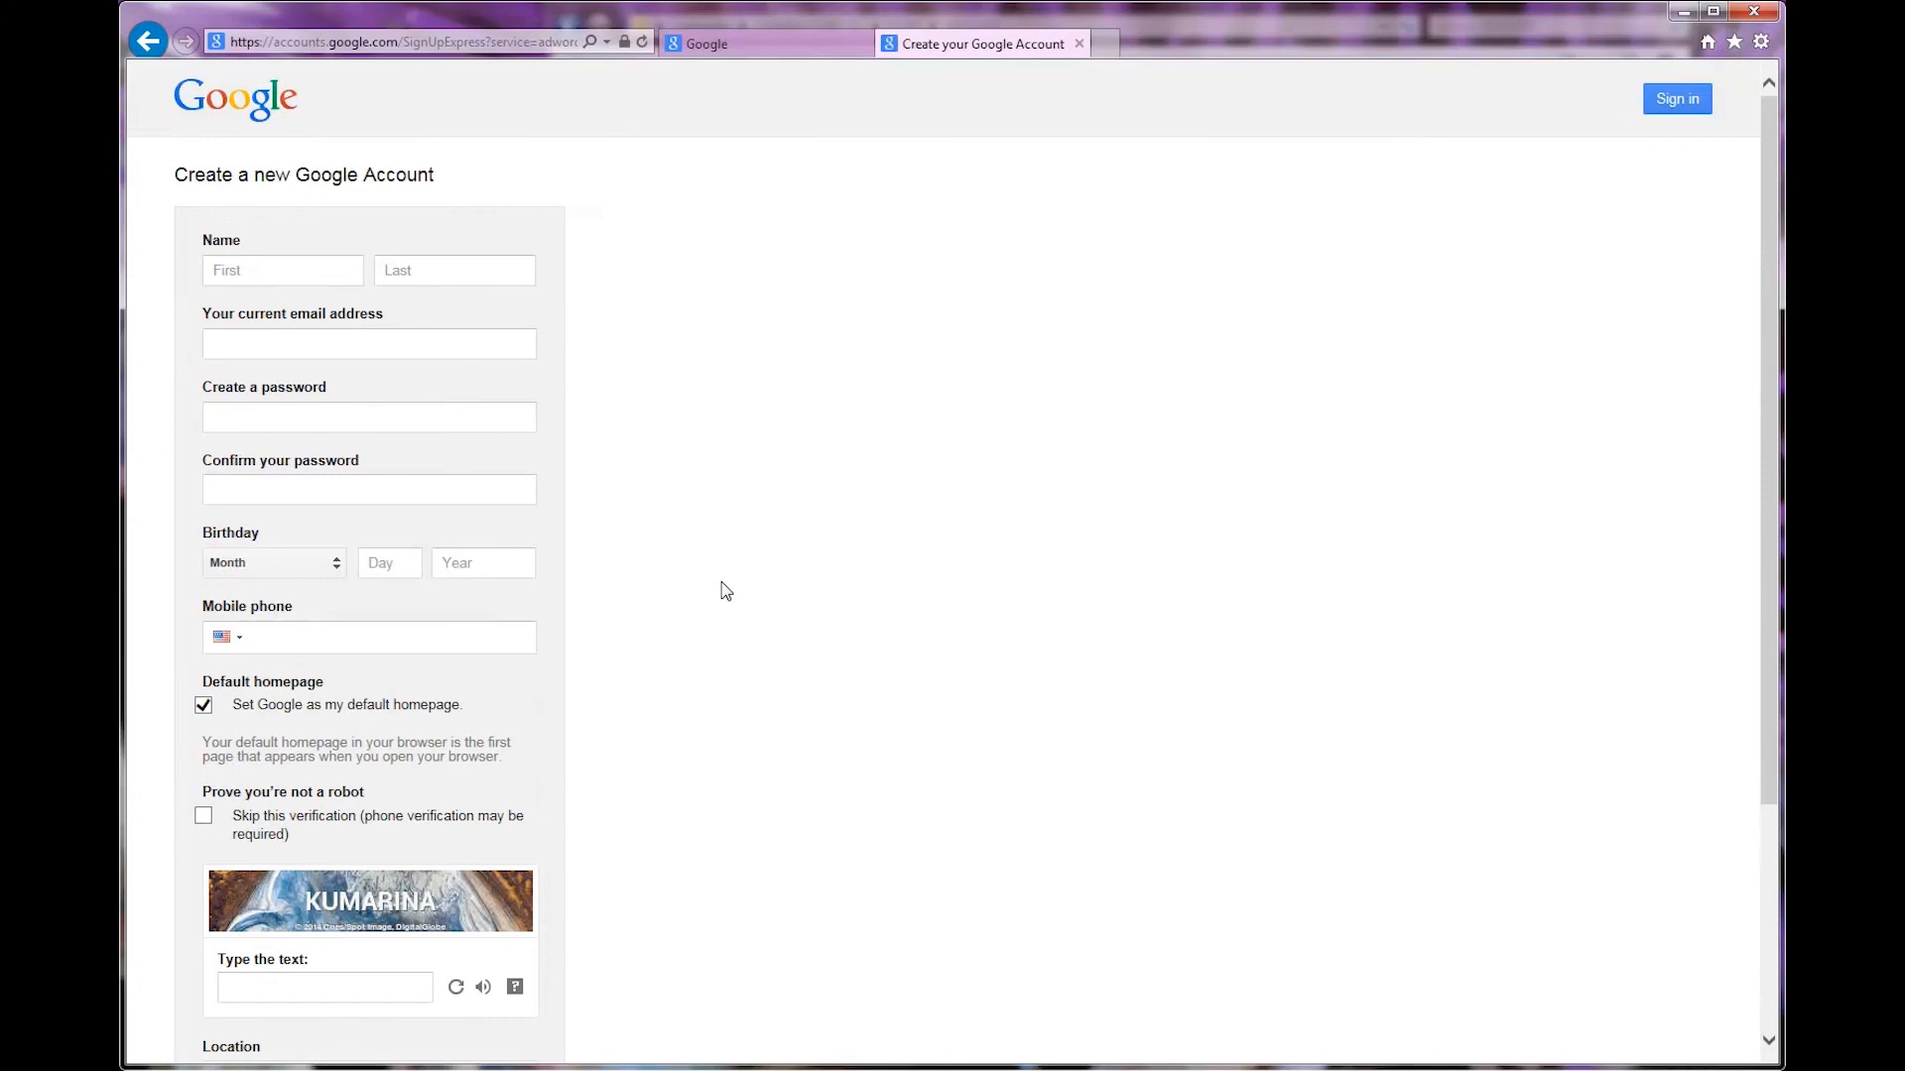